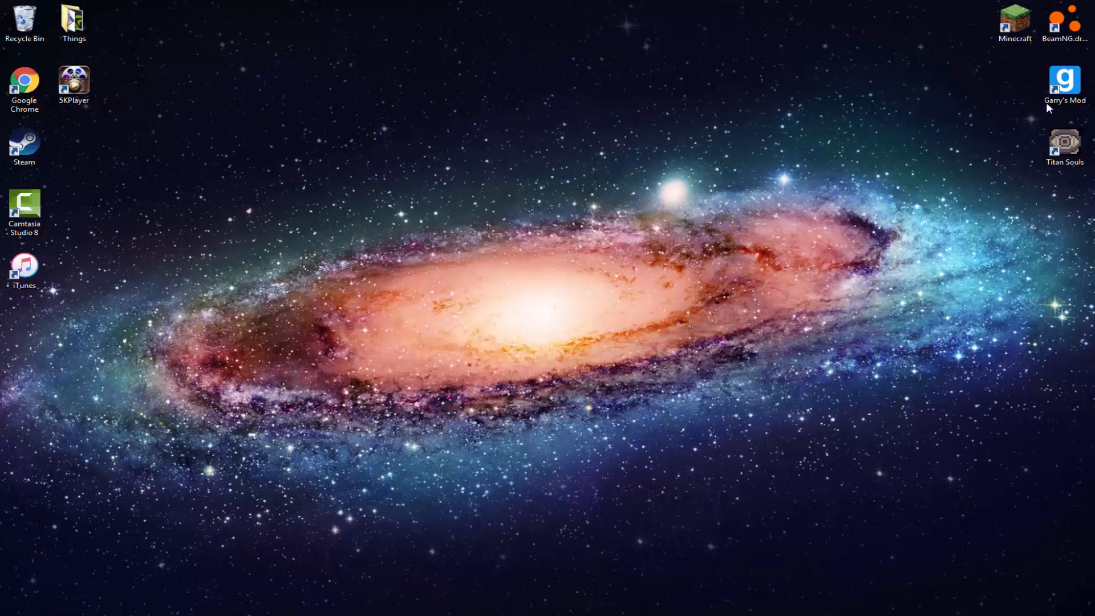
Launch the BeamNG.drive game from the desktop and dismiss the launcher's error report notification
double_click(1063, 24)
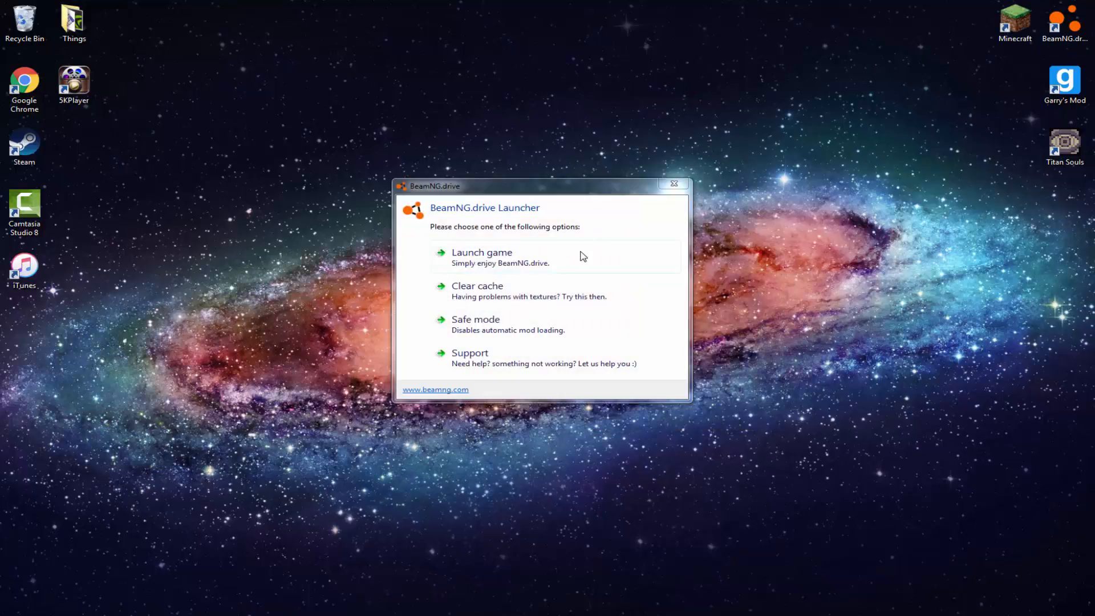
left_click(583, 256)
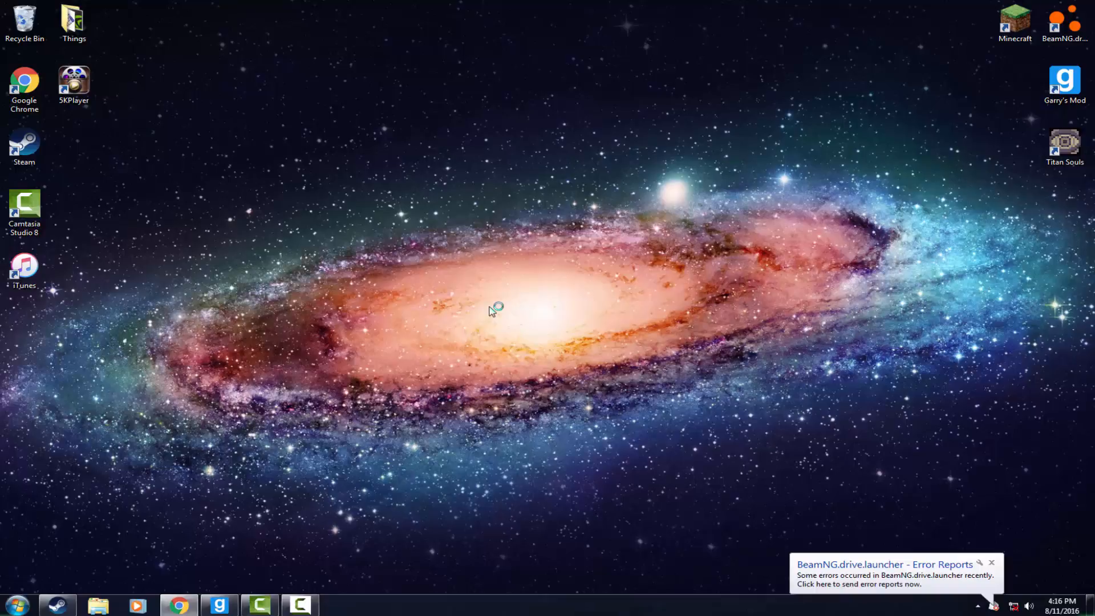
left_click(991, 562)
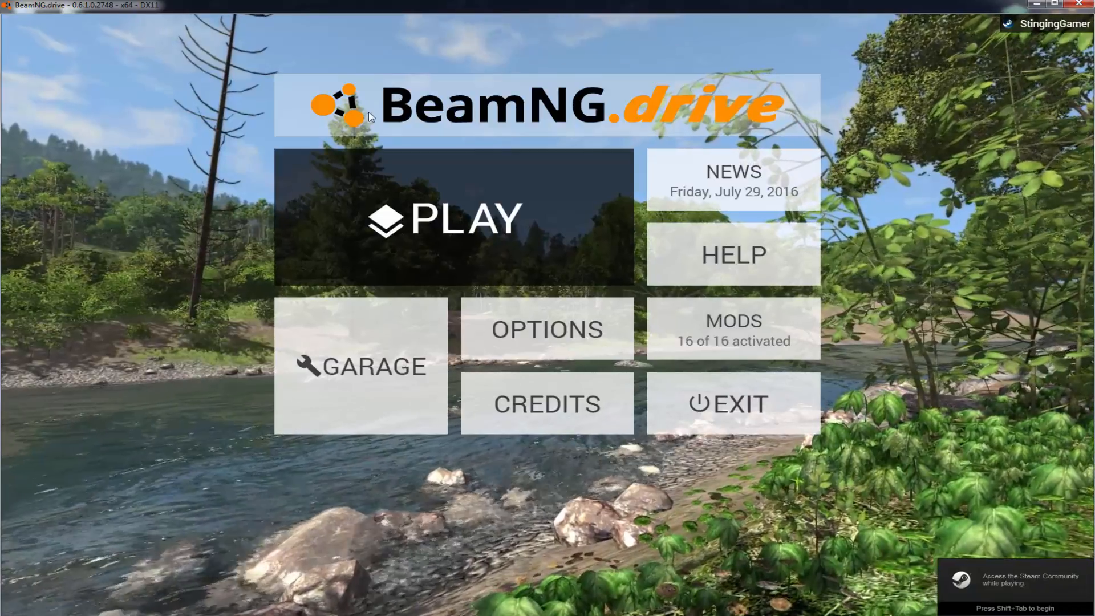
Start a Freeroam session on the Tutorial map
left_click(351, 238)
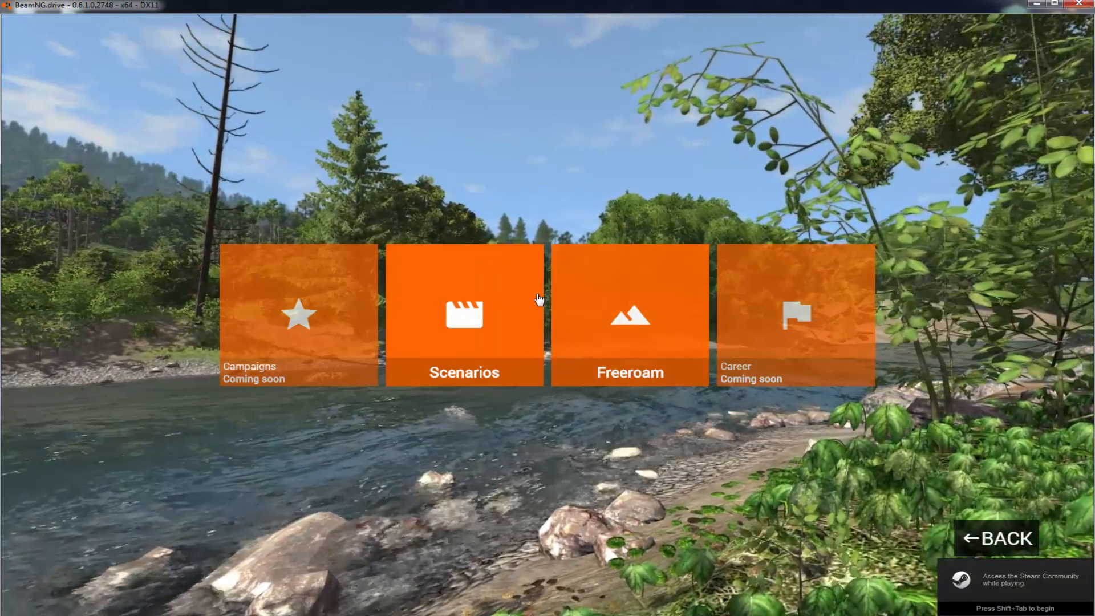
left_click(530, 290)
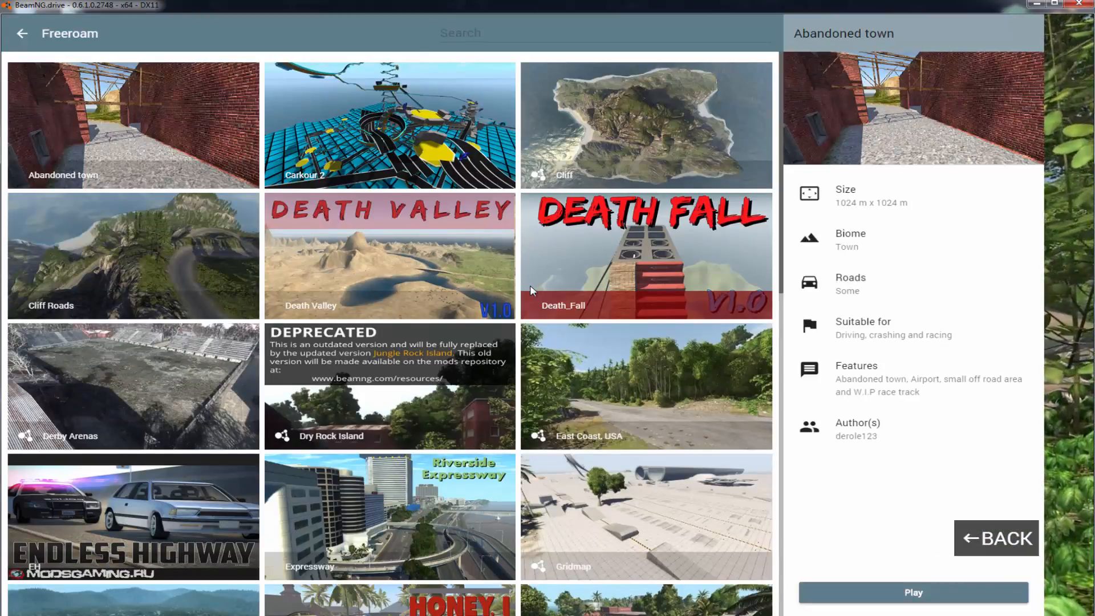
scroll(530, 289, "down", 7)
scroll(509, 310, "down", 1)
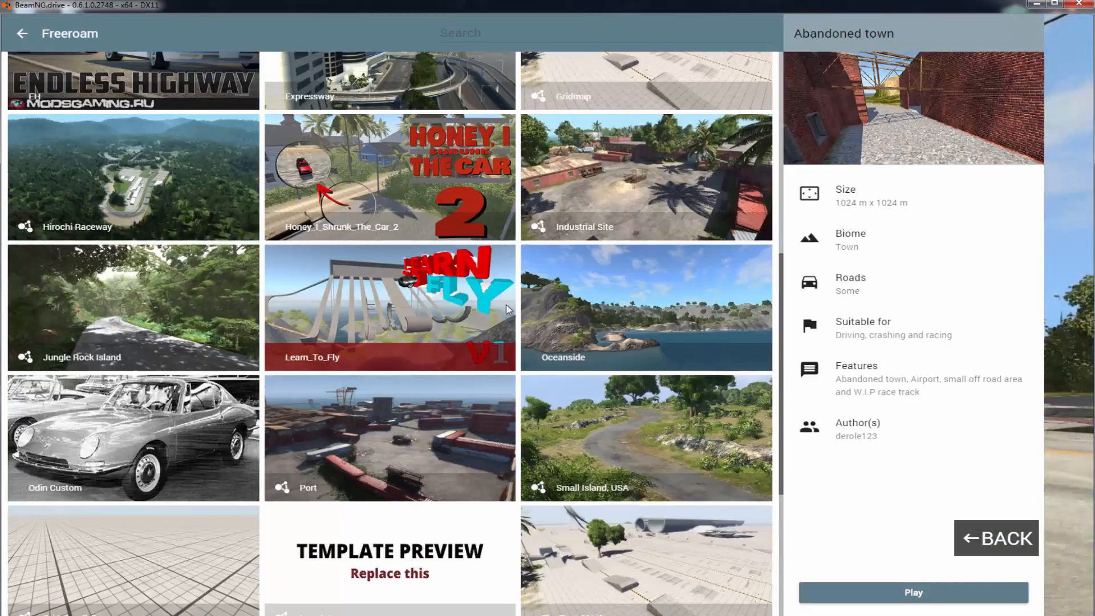
scroll(509, 309, "down", 5)
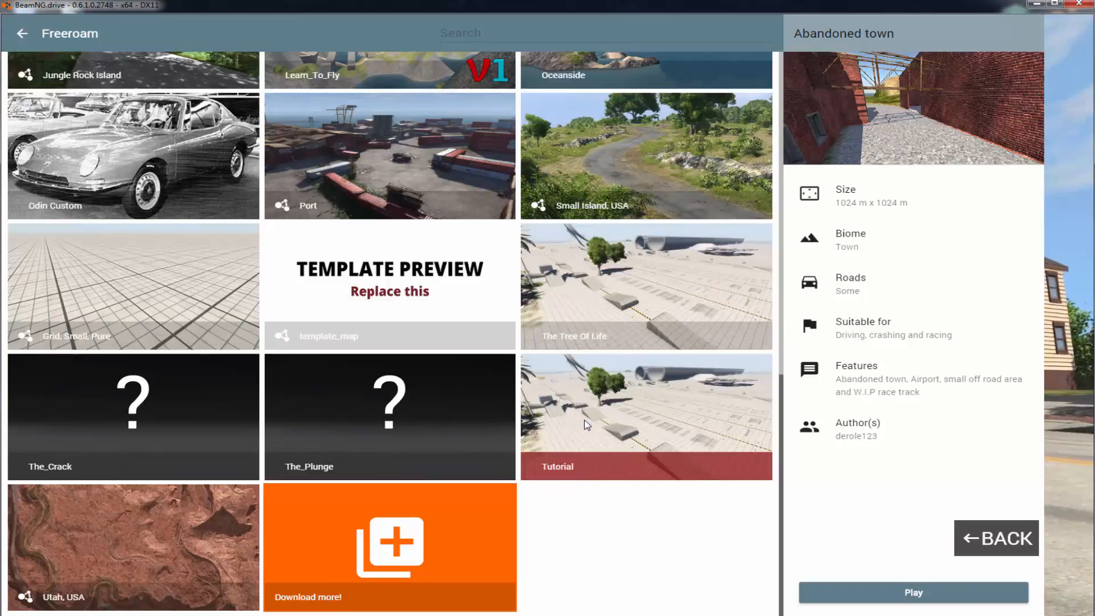
scroll(598, 453, "up", 10)
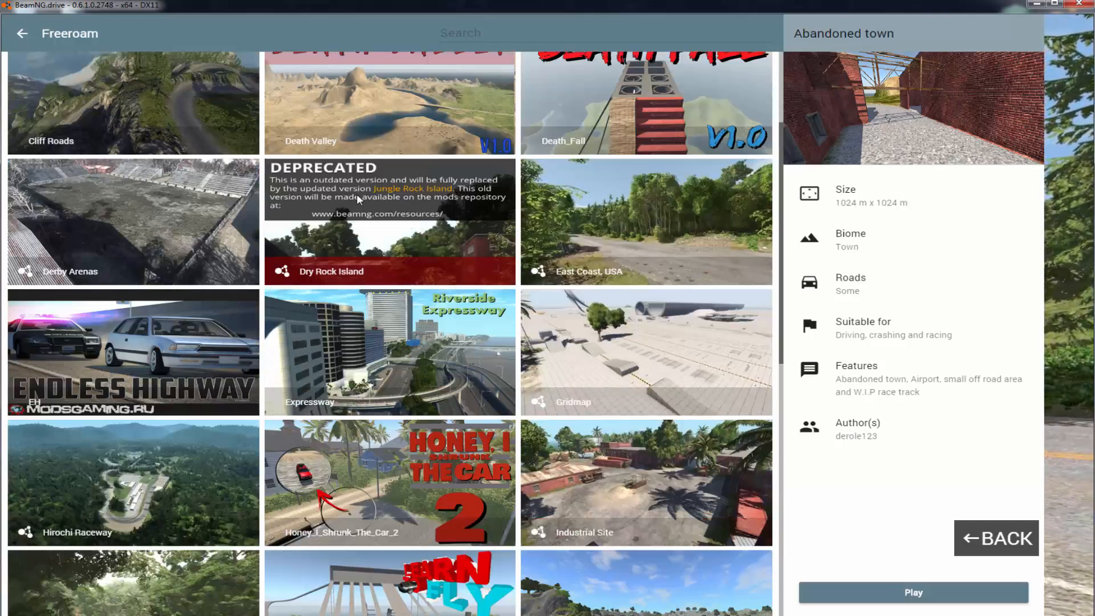
scroll(178, 127, "up", 3)
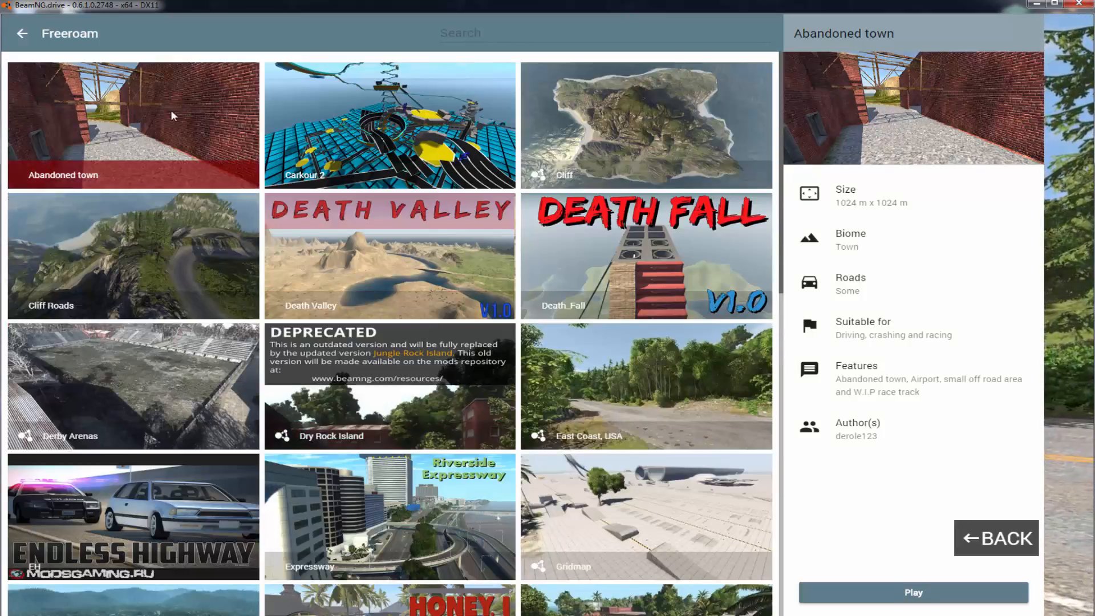
scroll(399, 211, "down", 9)
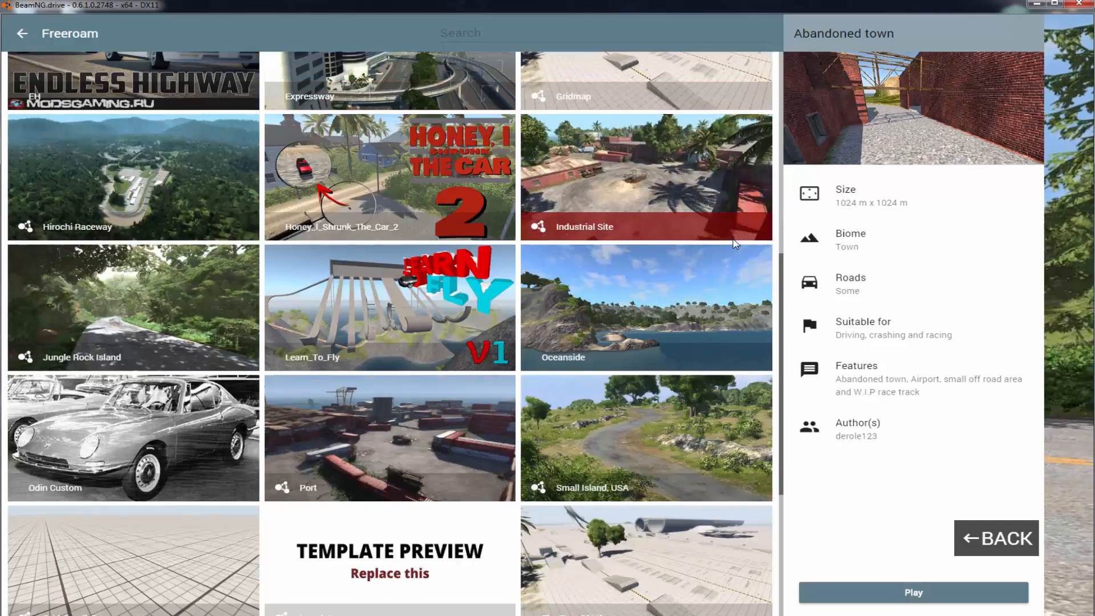
scroll(432, 420, "down", 4)
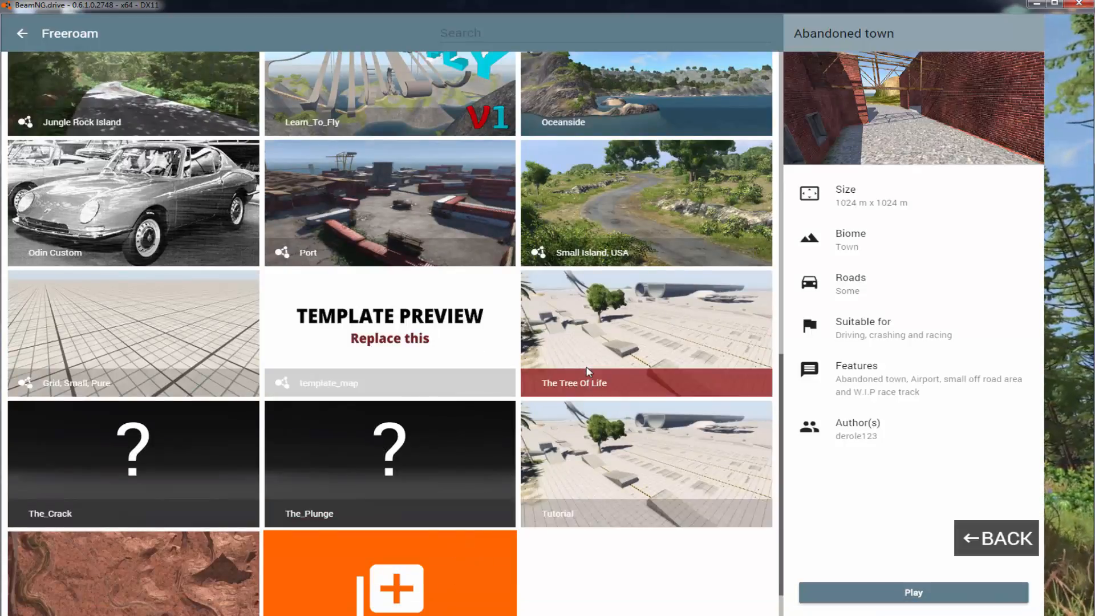
left_click(579, 443)
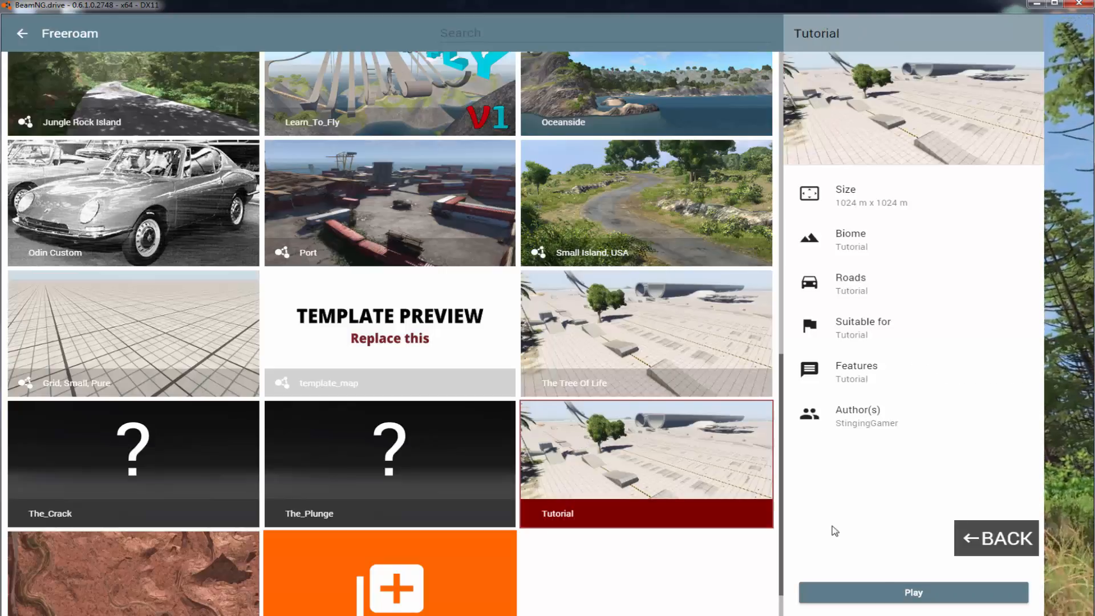
left_click(876, 589)
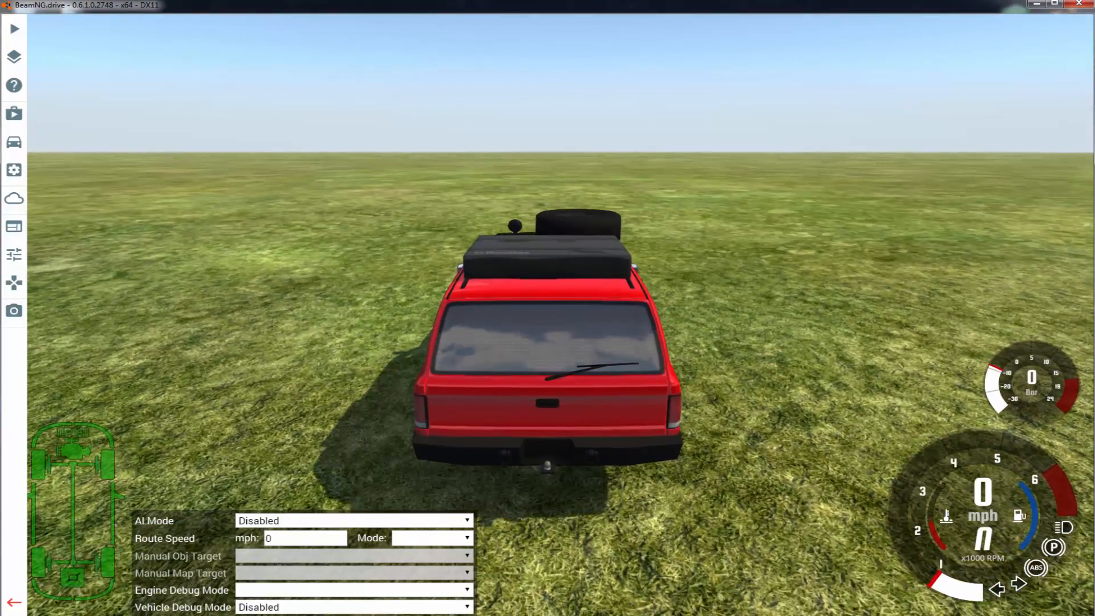
Hide the in-game menu, look around the red vehicle and open the World Editor
right_click_drag(715, 469, 336, 408)
key("Escape")
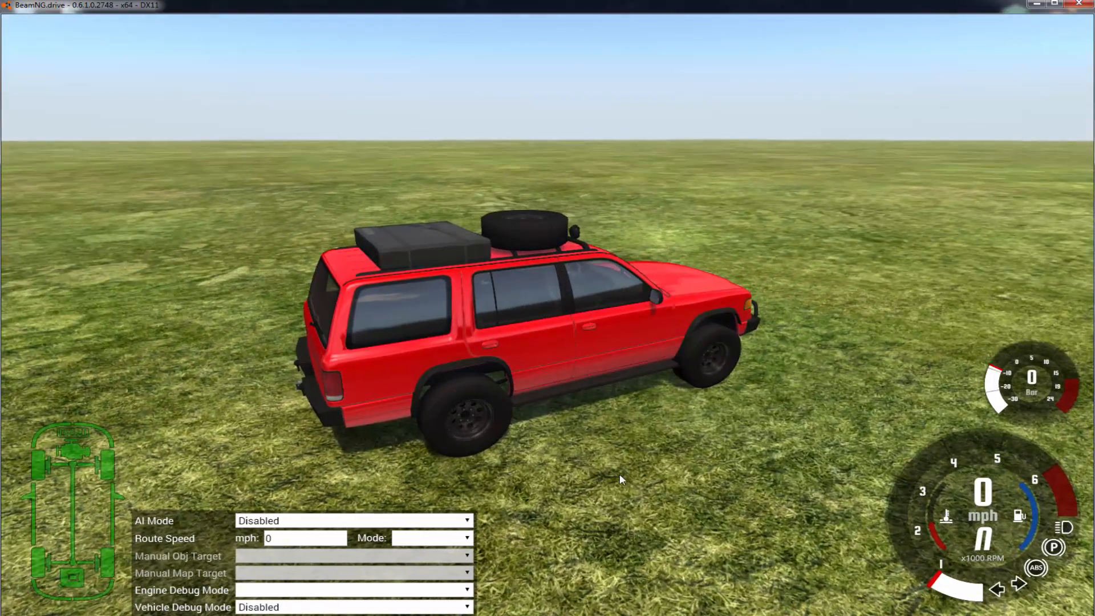
right_click_drag(448, 480, 382, 477)
right_click_drag(576, 476, 565, 85)
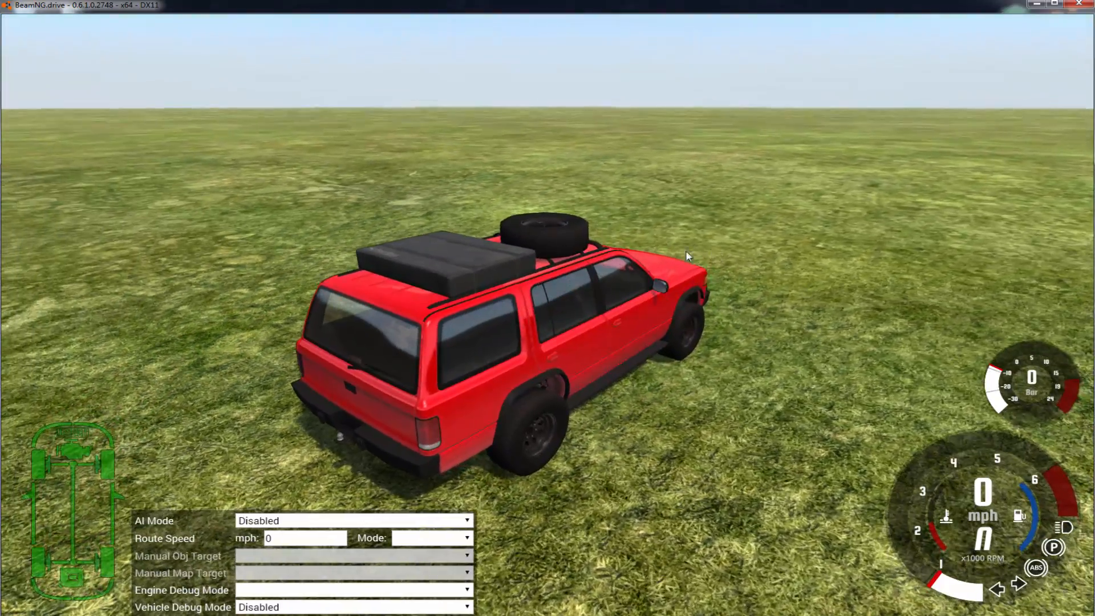
right_click_drag(658, 246, 799, 337)
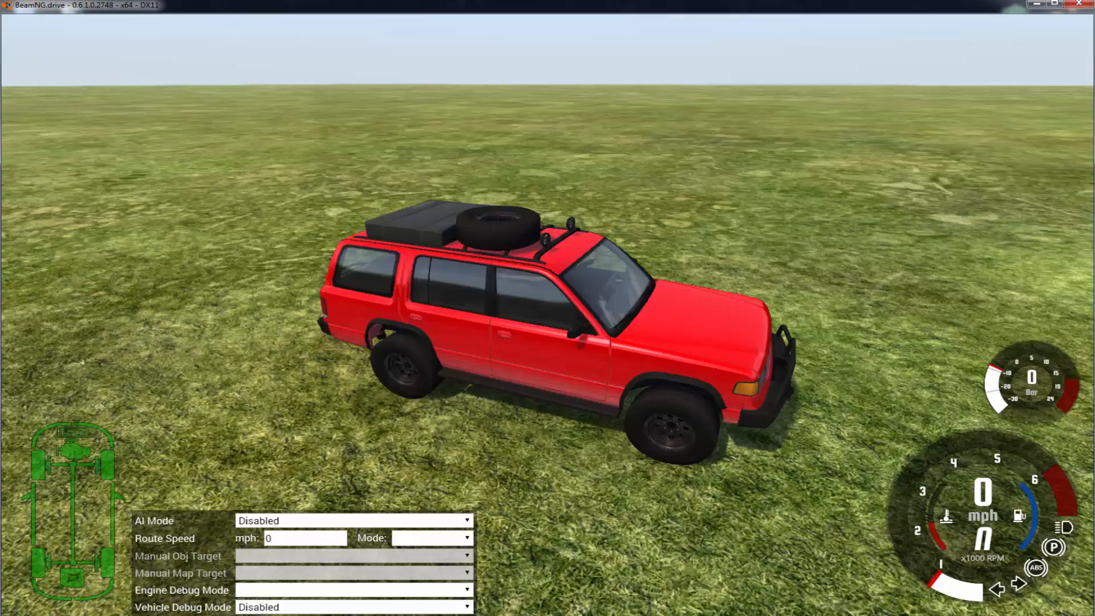
key("F11")
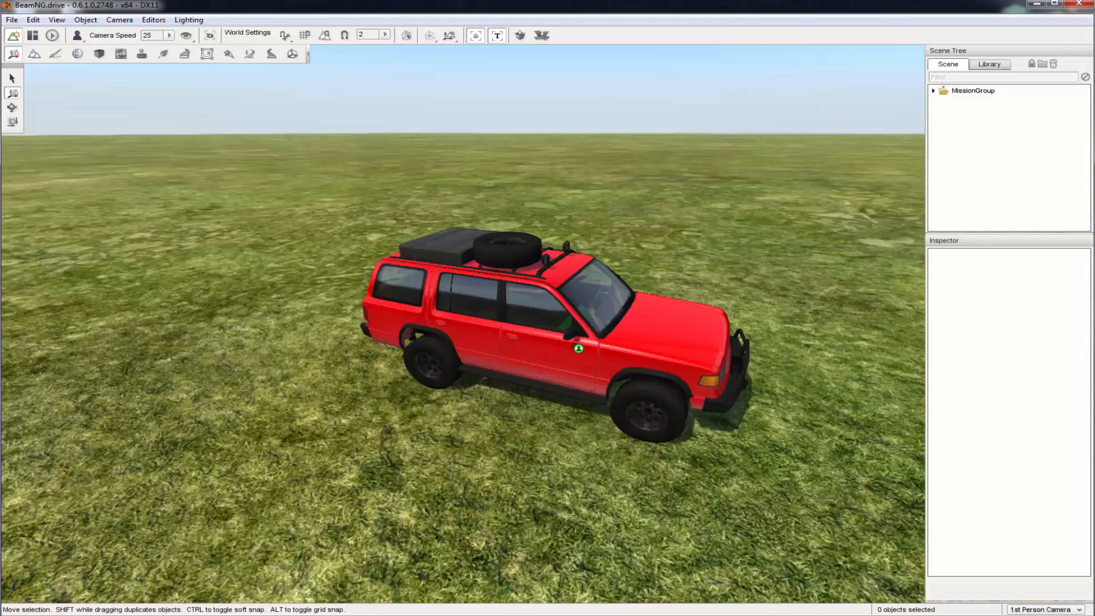
Switch to the free camera and fly over the grass terrain around the vehicle
right_click_drag(577, 305, 646, 282)
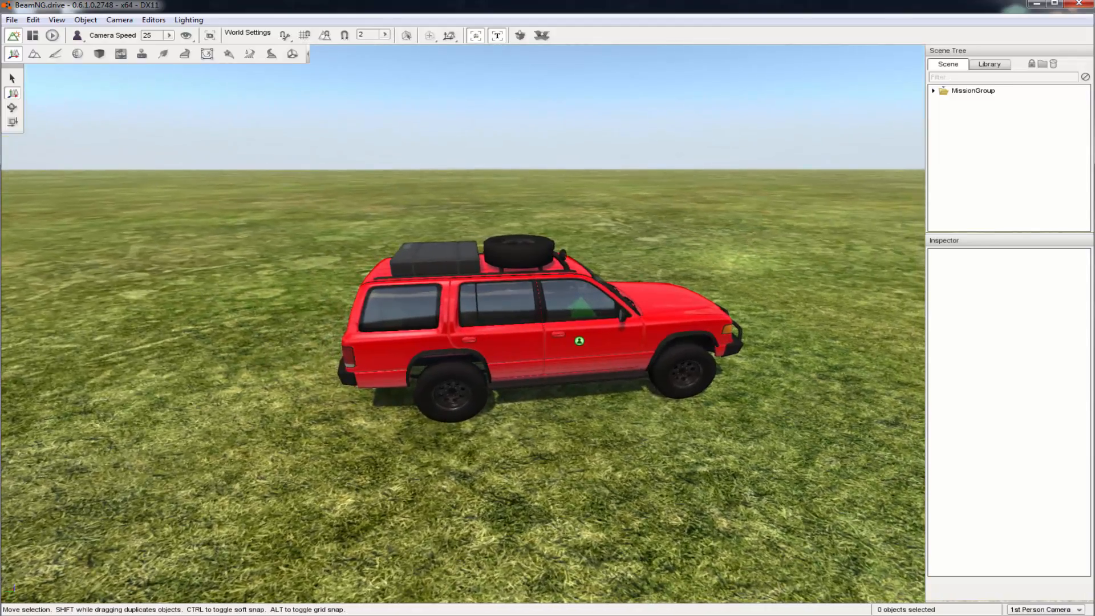
key("shift+c")
key("s")
right_click_drag(629, 419, 422, 367)
key("s")
key("d")
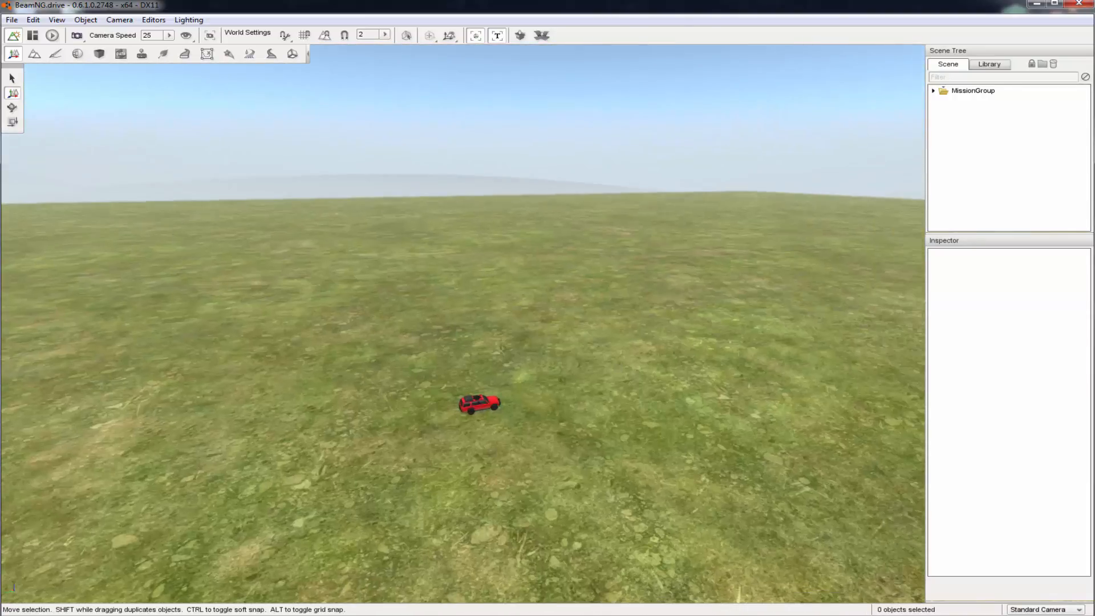
key("w")
right_click_drag(656, 347, 587, 428)
key("w")
key("w")
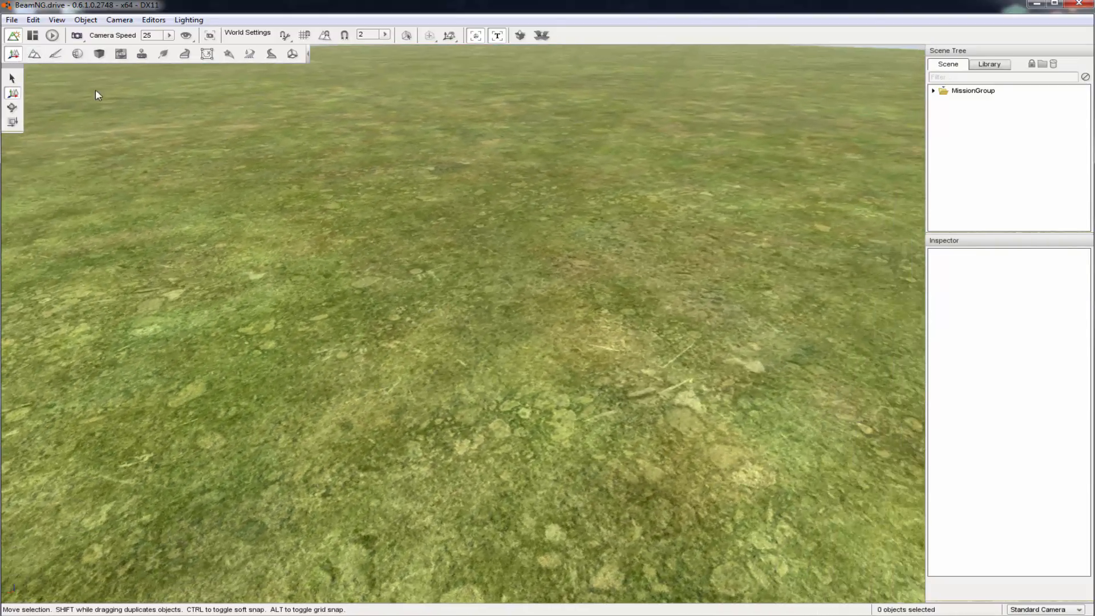
Open the Tutorial level's art/shapes/misc mesh folder in the library
left_click(998, 65)
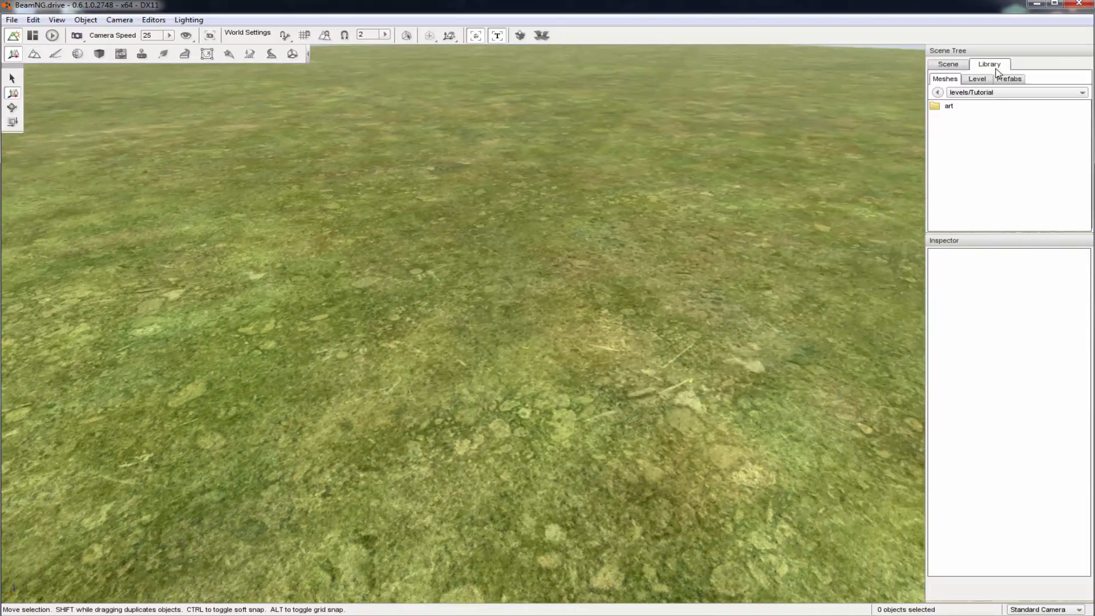
double_click(945, 108)
double_click(945, 108)
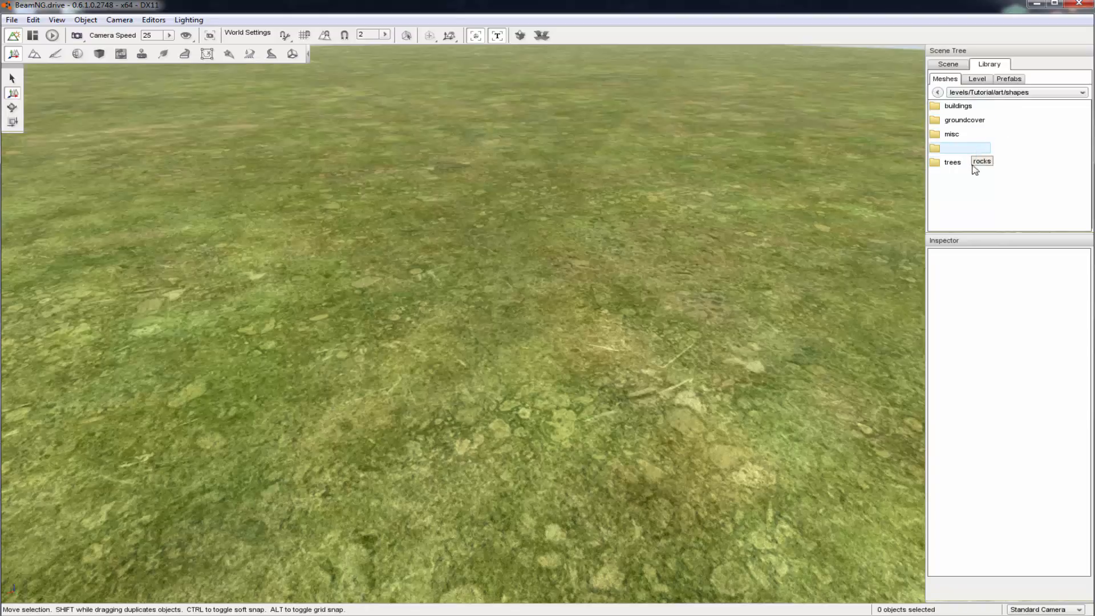
right_click_drag(626, 224, 538, 227)
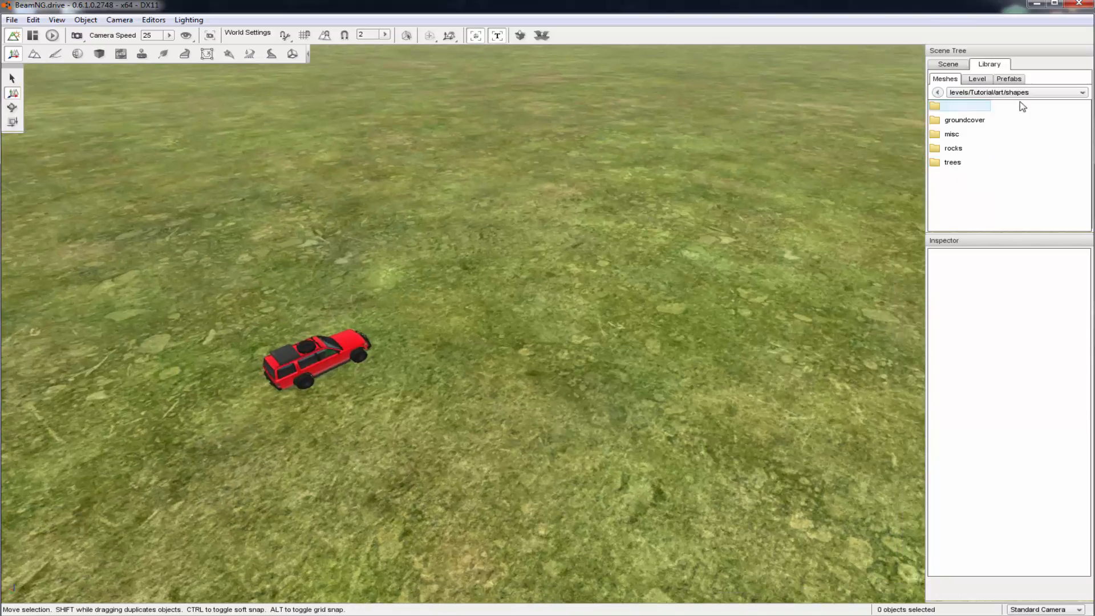
double_click(950, 136)
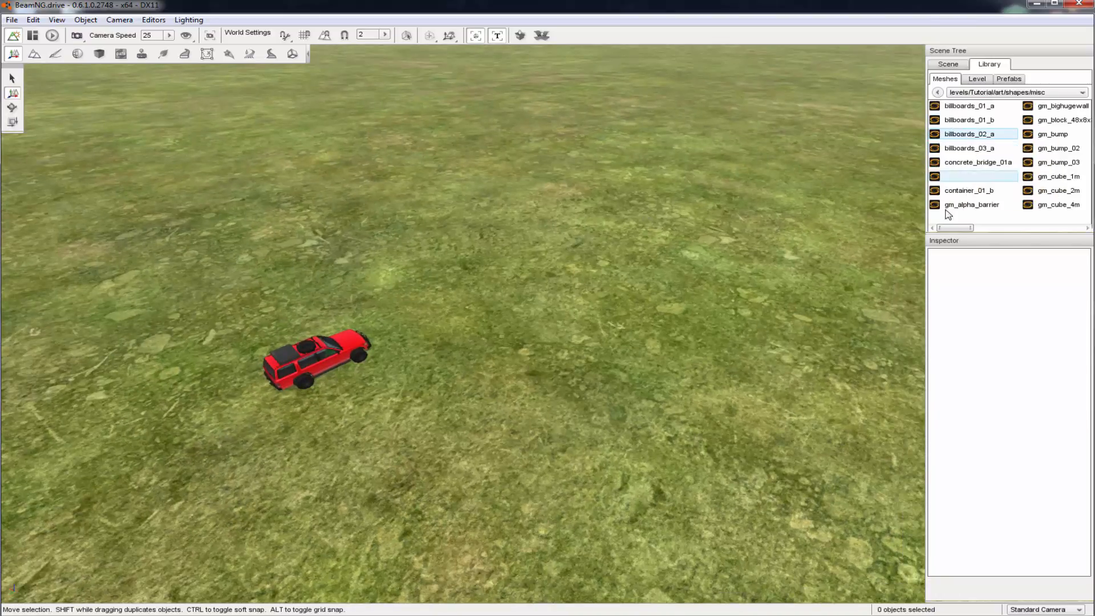
Add the gm_suspension_01 mesh to the level near the vehicle
left_click_drag(960, 228, 1061, 242)
key("a")
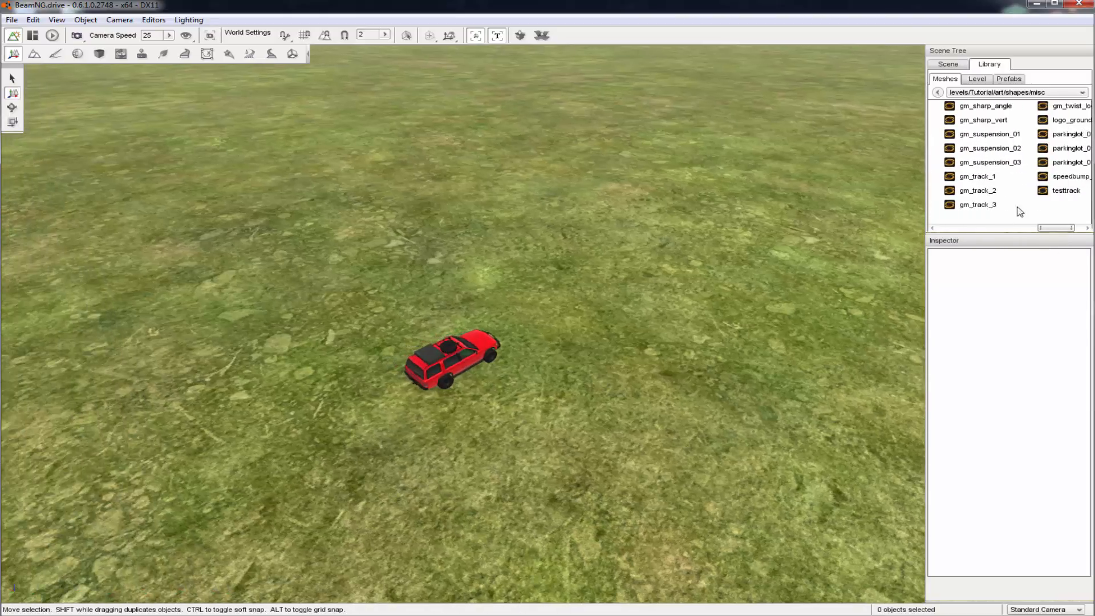
double_click(1010, 139)
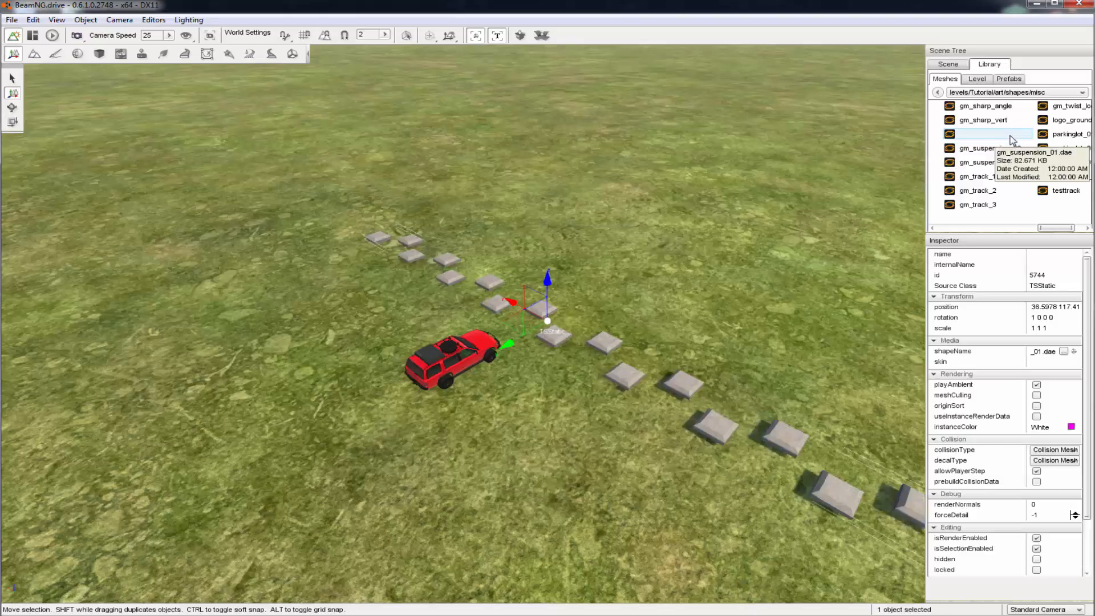
Move the suspension bumps along their axes to about X 35.141, Y 118.444, and lower them slightly
key("a")
right_click_drag(688, 256, 742, 256)
key("w")
key("a")
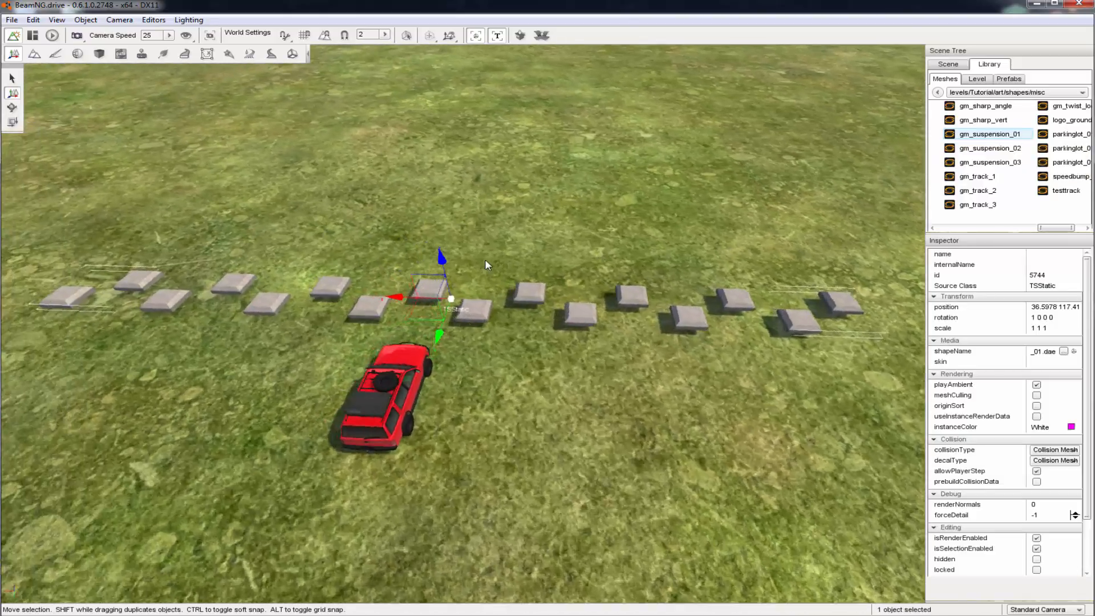
left_click_drag(451, 294, 494, 301)
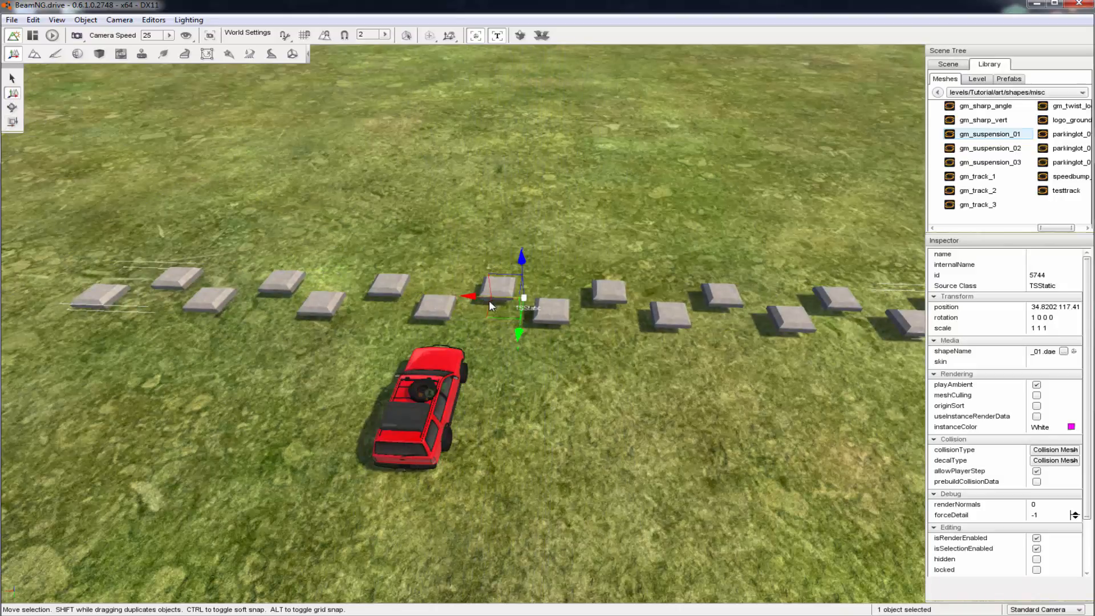
left_click_drag(491, 307, 504, 311)
key("d")
right_click_drag(499, 323, 581, 385)
left_click_drag(573, 395, 544, 395)
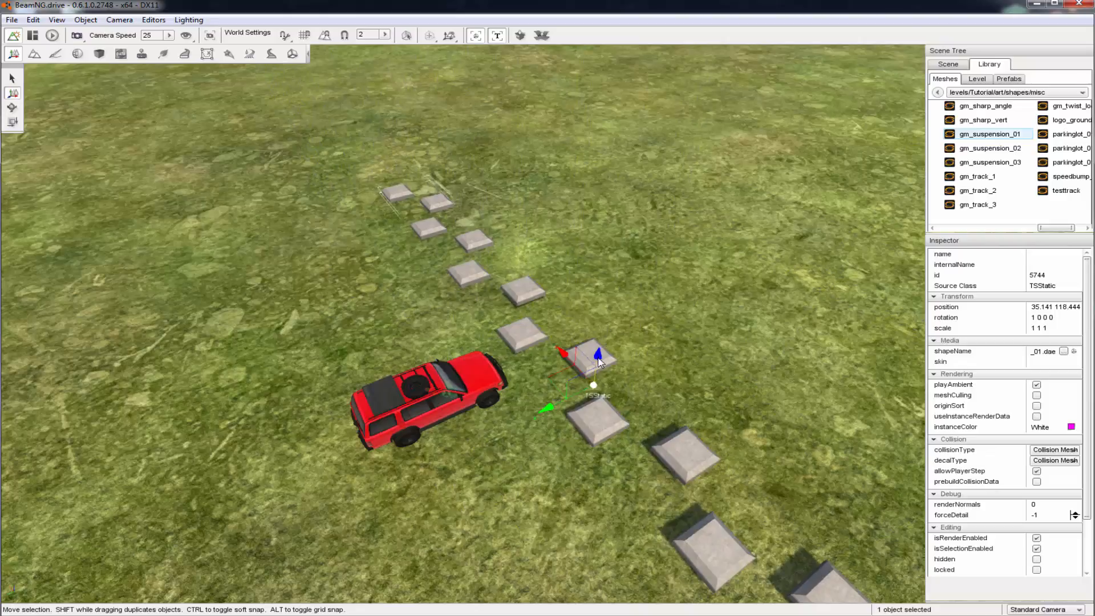
mouse_move(597, 359)
left_mouse_down()
mouse_move(595, 329)
mouse_move(585, 371)
mouse_move(591, 364)
left_mouse_up()
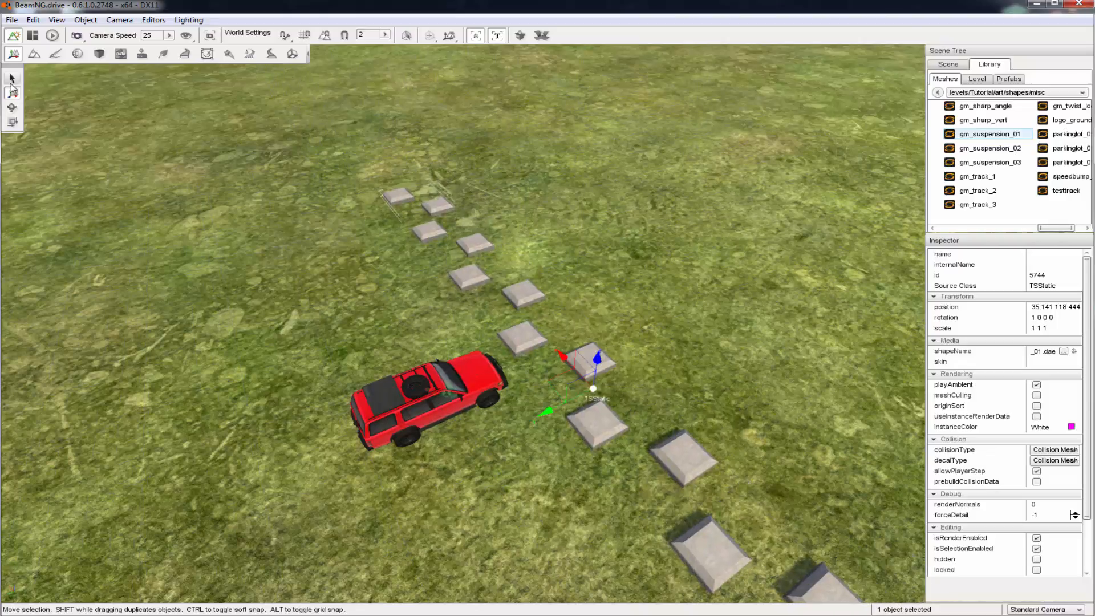
Go through the select, move and rotate tools, try rotating the suspension bumps, and undo the rotation
left_click(12, 79)
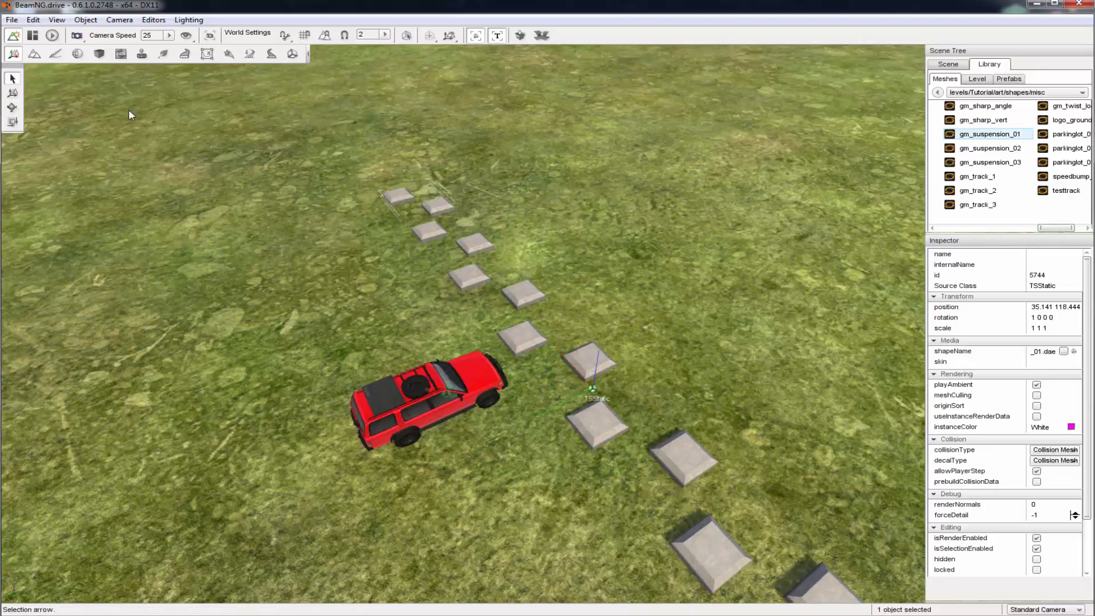
left_click(16, 91)
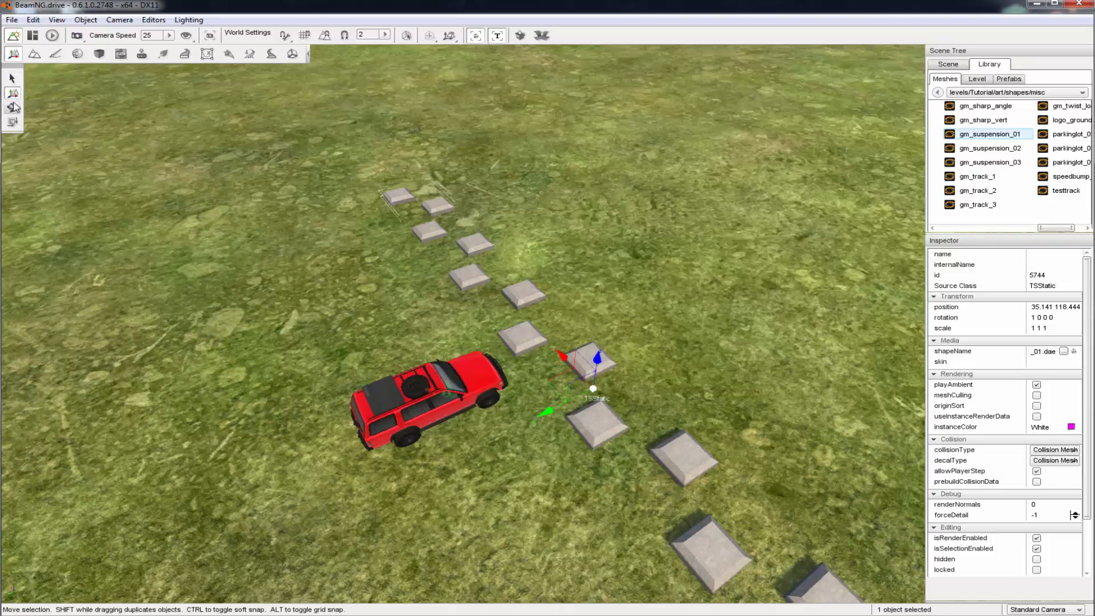
left_click(13, 107)
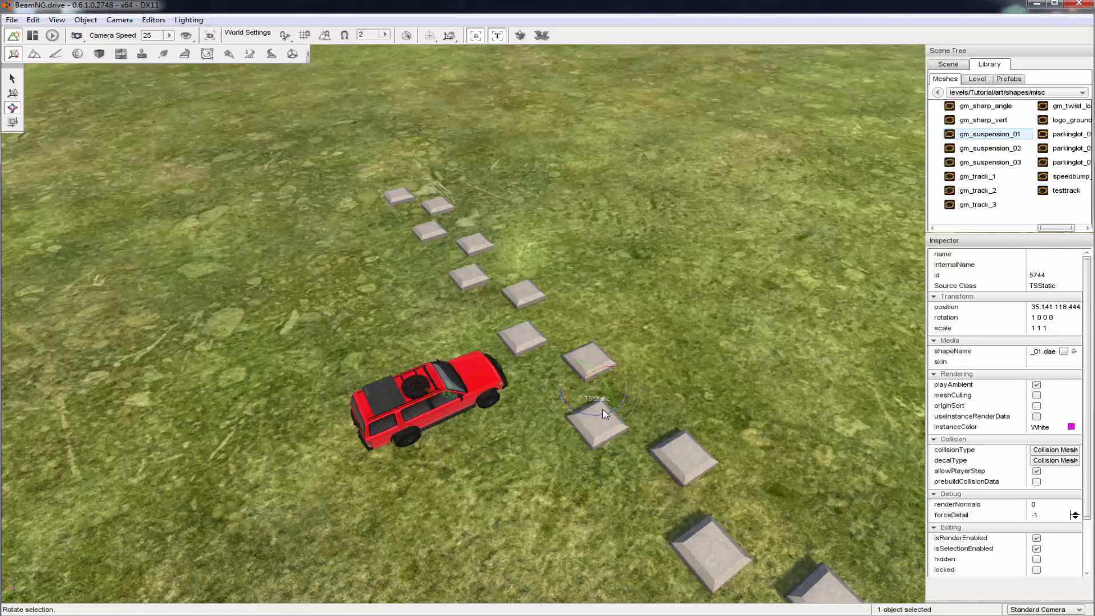
left_click_drag(593, 379, 543, 396)
key("ctrl+z")
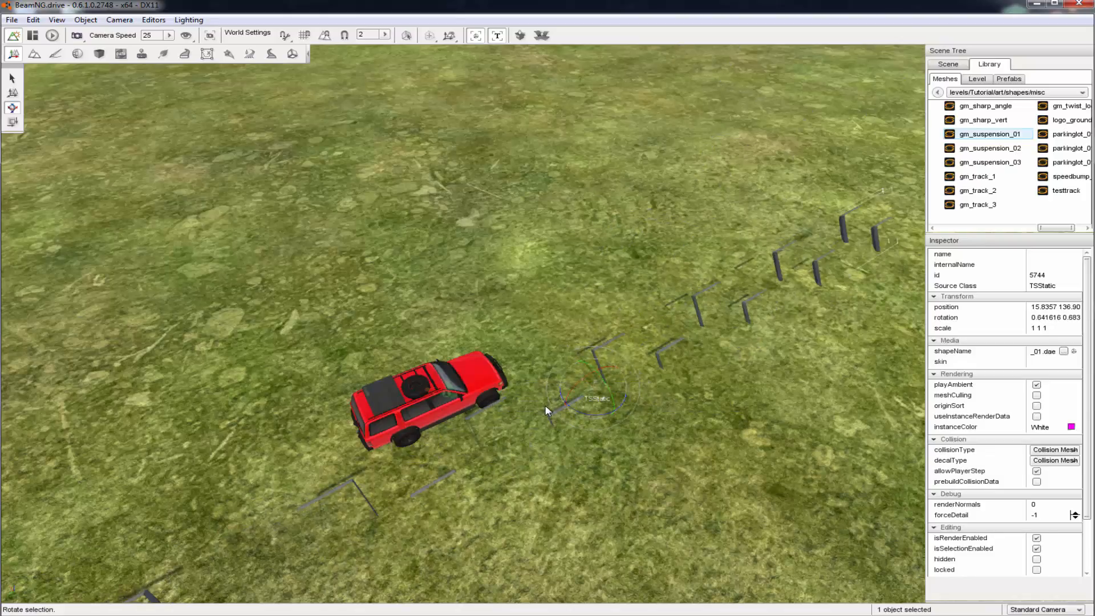
key("ctrl+z")
key("ctrl+z")
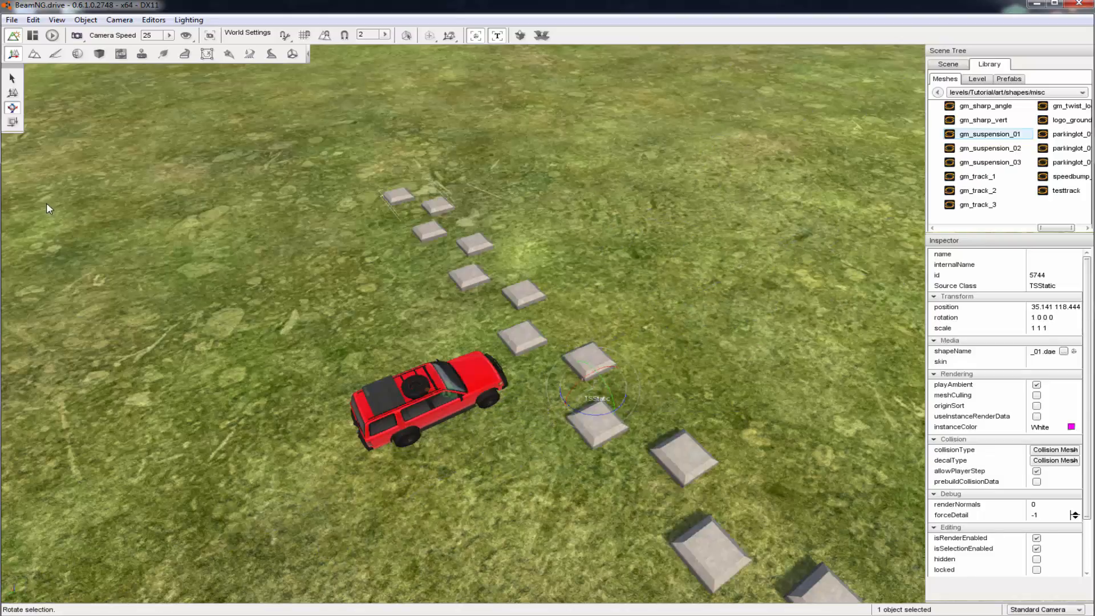
Move the suspension bumps along the ground to about X 24.5, Y 113.8
key("s")
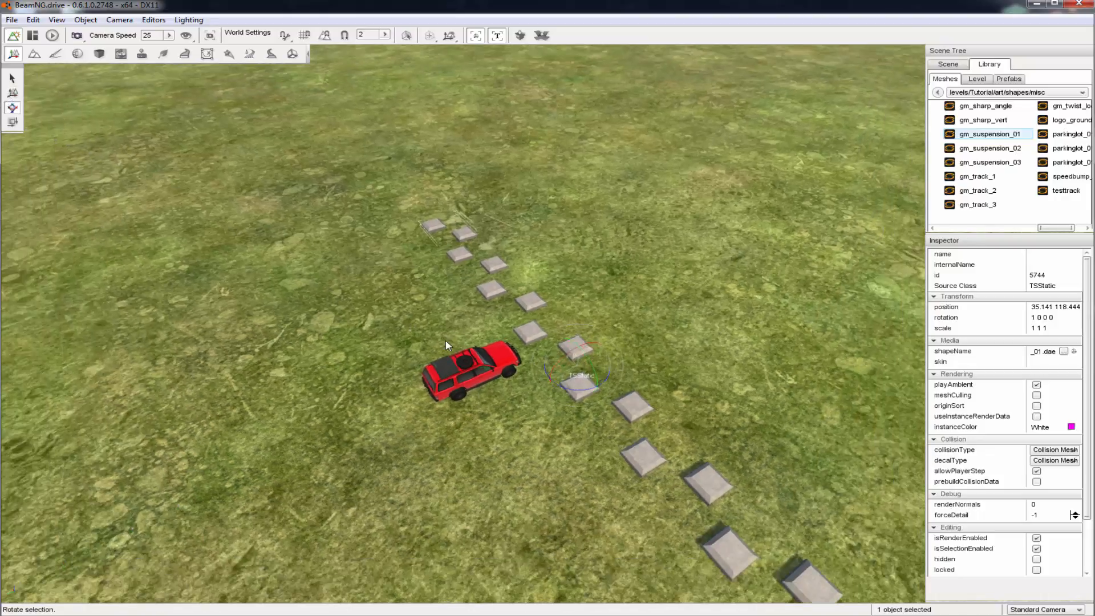
key("w")
left_click(11, 92)
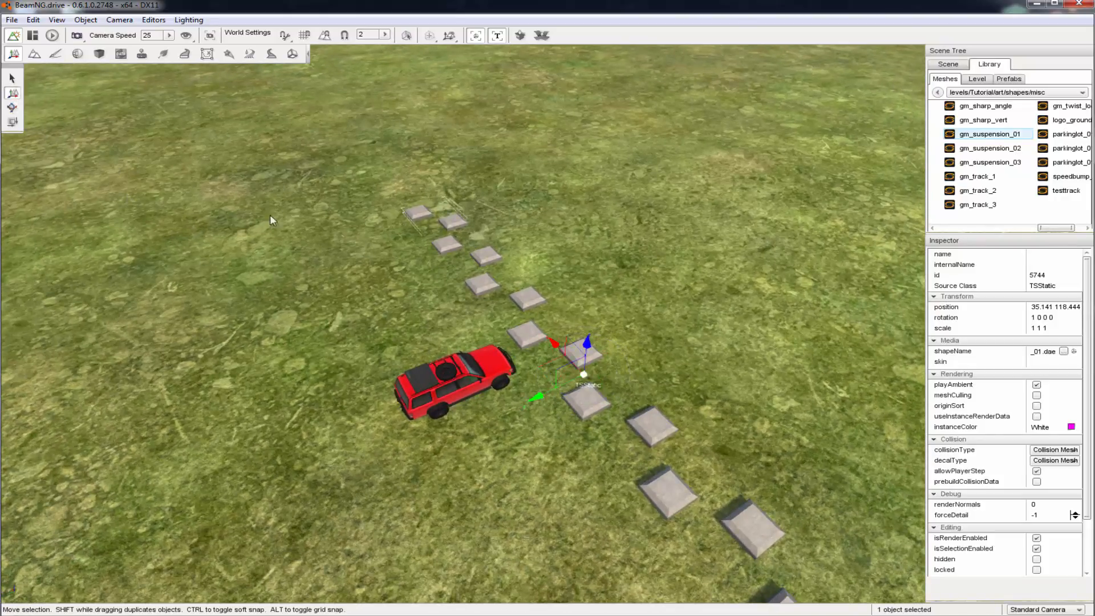
left_click_drag(555, 368, 848, 498)
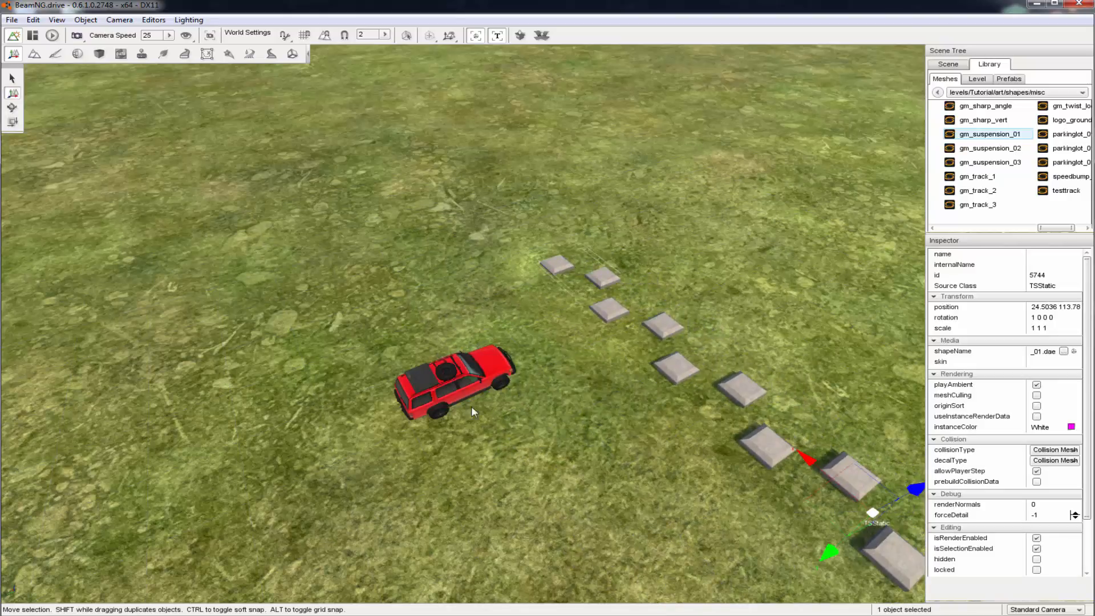
Rotate the suspension bumps about their vertical axis and set the rotation to exactly 0 0 -1 90
key("d")
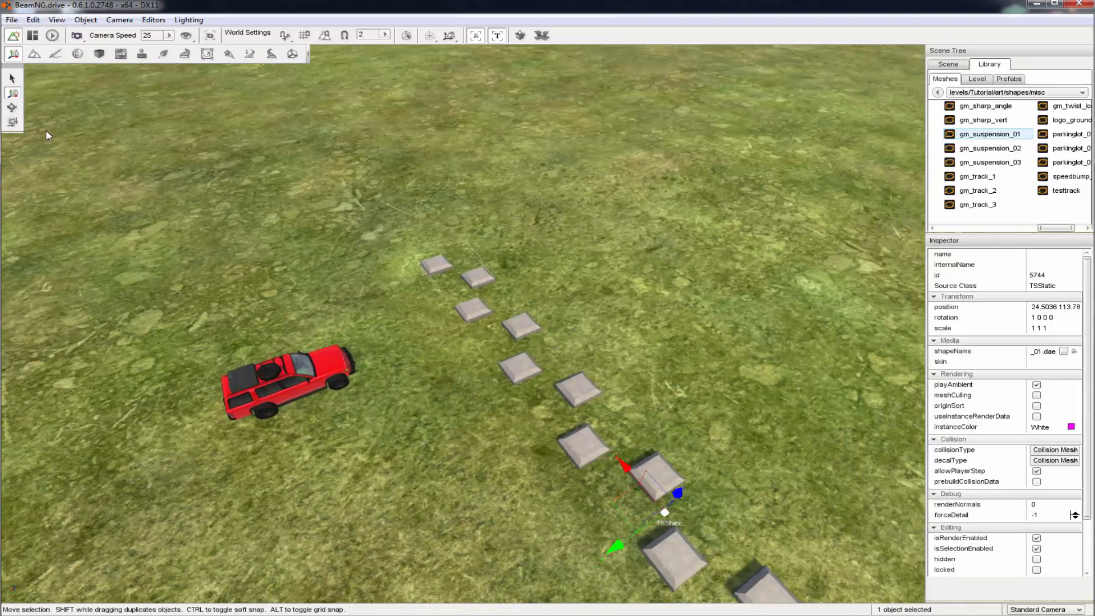
left_click(12, 107)
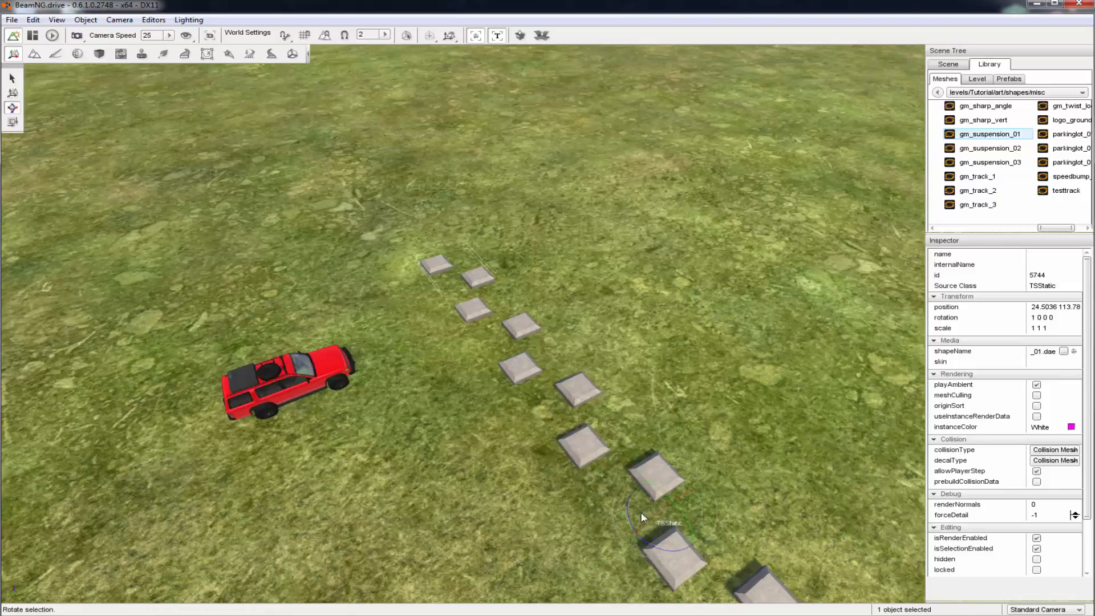
left_click_drag(657, 552, 763, 508)
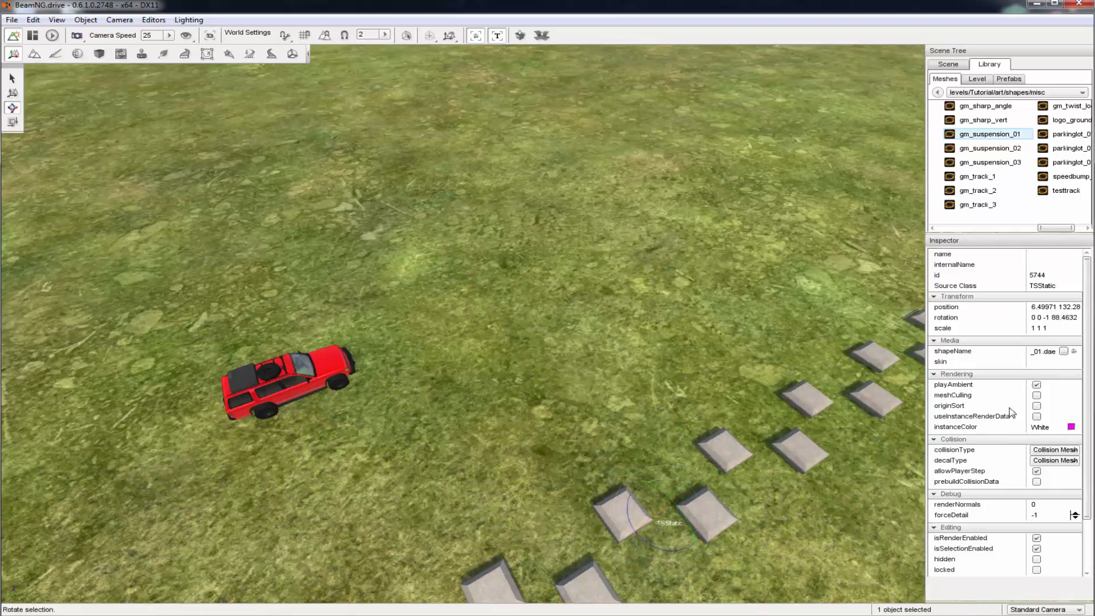
left_click(1052, 318)
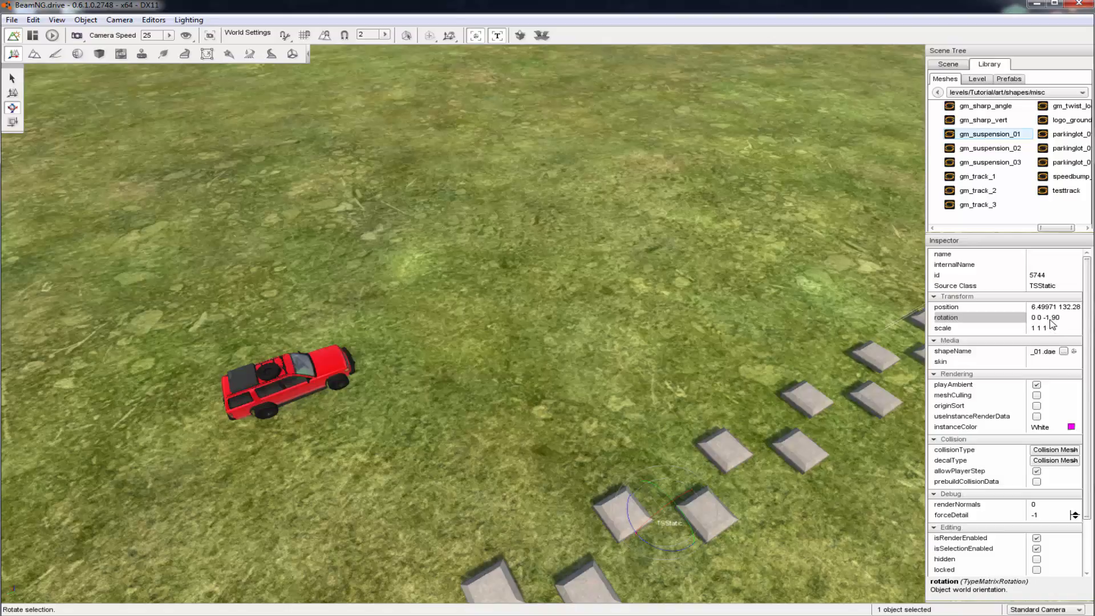
Move the rotated bumps across the ground plane to about X 5.99, Y 129.19
scroll(620, 433, "down", 4)
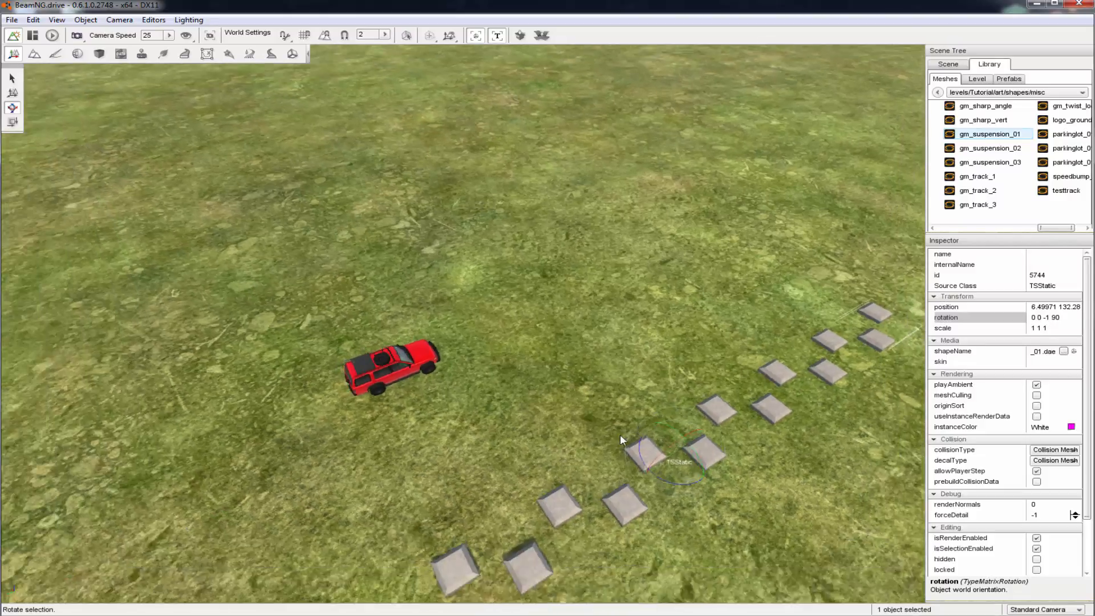
right_click_drag(803, 379, 673, 378)
right_click_drag(566, 479, 531, 507)
key("s")
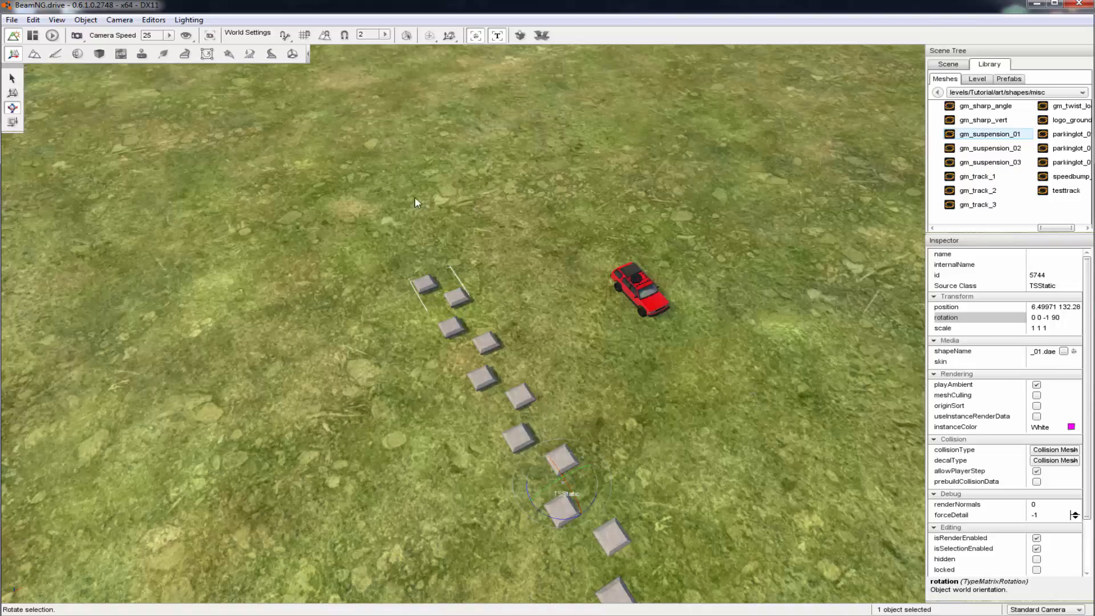
left_click(19, 92)
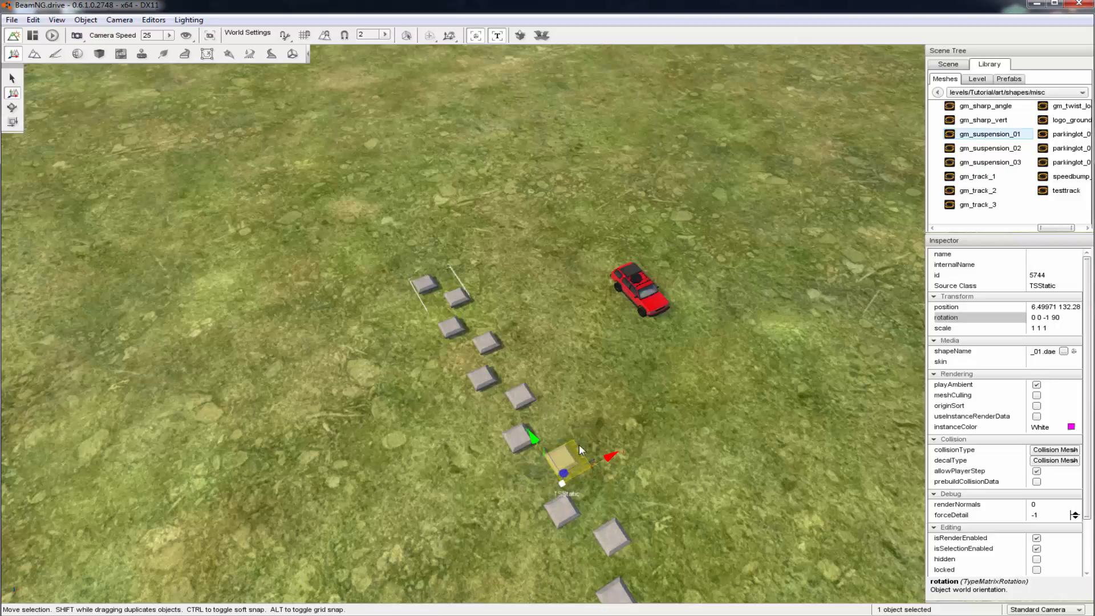
right_click_drag(572, 450, 628, 466)
key("d")
key("w")
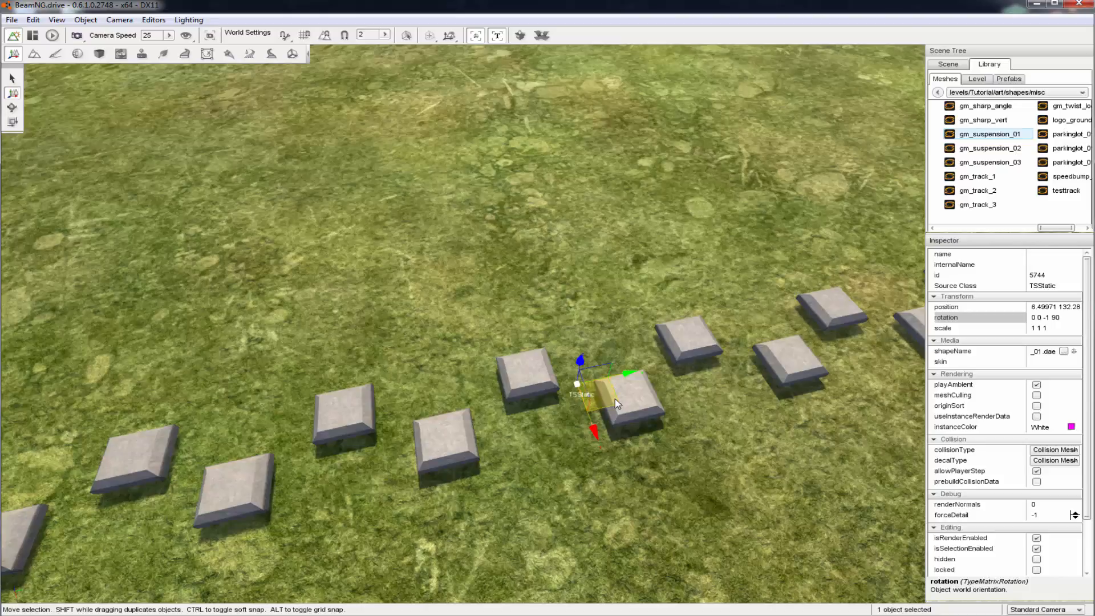
left_click_drag(605, 401, 624, 274)
Move the row of bumps in front of the vehicle, to about X 19.12, Y 117.58
left_click_drag(695, 246, 458, 463)
key("s")
right_click_drag(634, 432, 467, 502)
key("s")
mouse_move(682, 343)
right_mouse_down()
mouse_move(570, 348)
mouse_move(682, 343)
right_mouse_up()
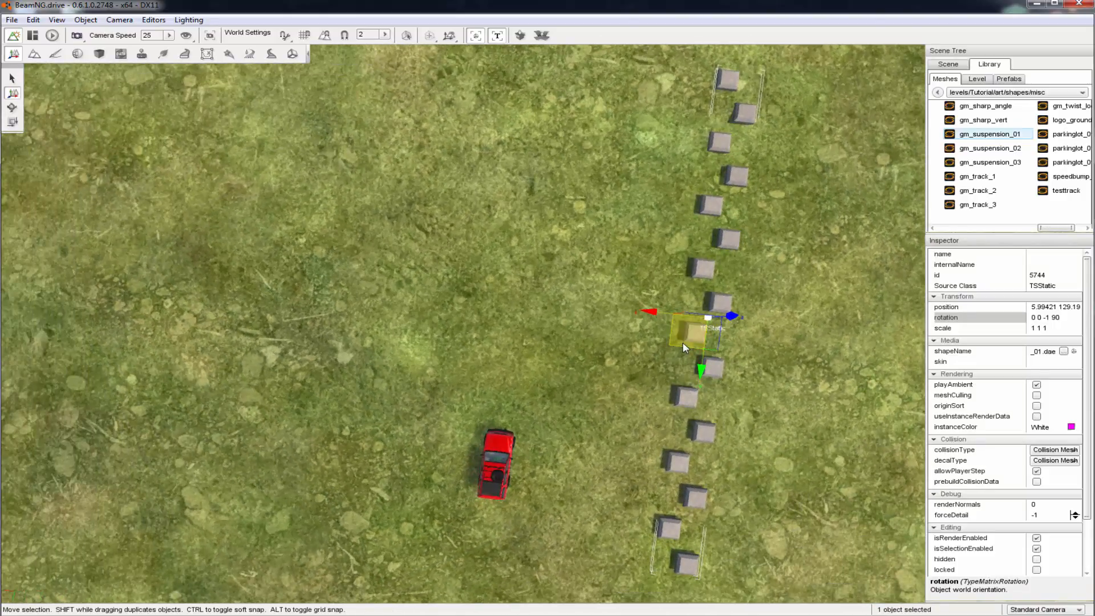
left_click_drag(686, 344, 520, 171)
Lower the row of bumps along the vertical axis so they sit on the ground
key("w")
mouse_move(683, 228)
right_mouse_down()
mouse_move(593, 200)
mouse_move(501, 102)
mouse_move(758, 342)
mouse_move(747, 246)
mouse_move(713, 251)
mouse_move(683, 220)
right_mouse_up()
key("w")
key("s")
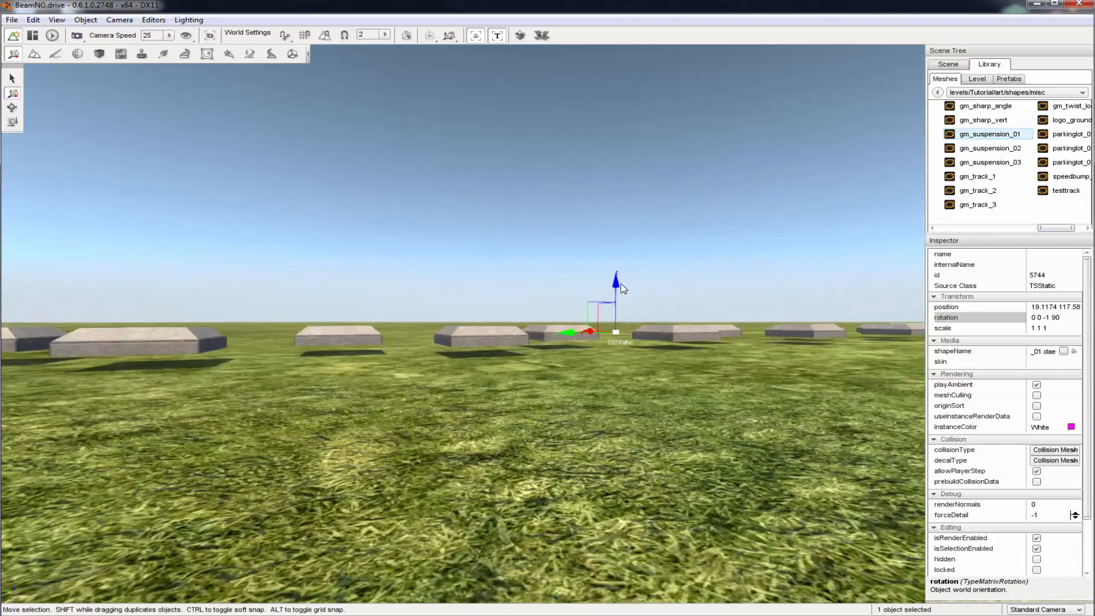
left_click_drag(614, 286, 621, 297)
right_click_drag(622, 297, 684, 382)
Nudge the bumps to about X 19.163, check their alignment with the vehicle, and deselect them
key("s")
key("a")
key("a")
left_click_drag(475, 215, 475, 214)
right_click_drag(703, 210, 621, 250)
key("d")
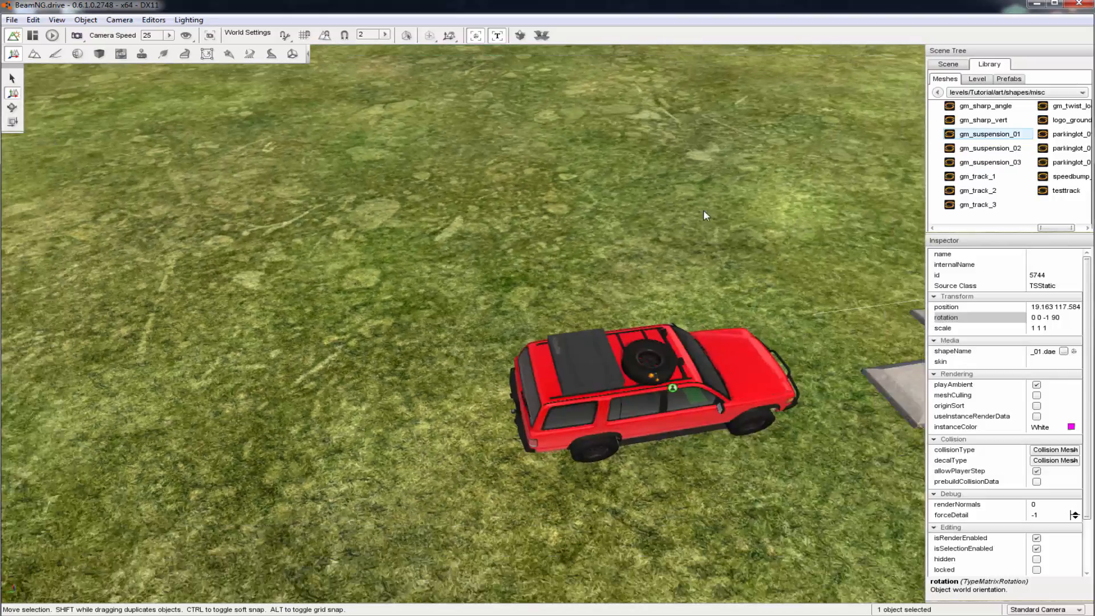
key("s")
left_click(706, 204)
right_click_drag(705, 203, 820, 188)
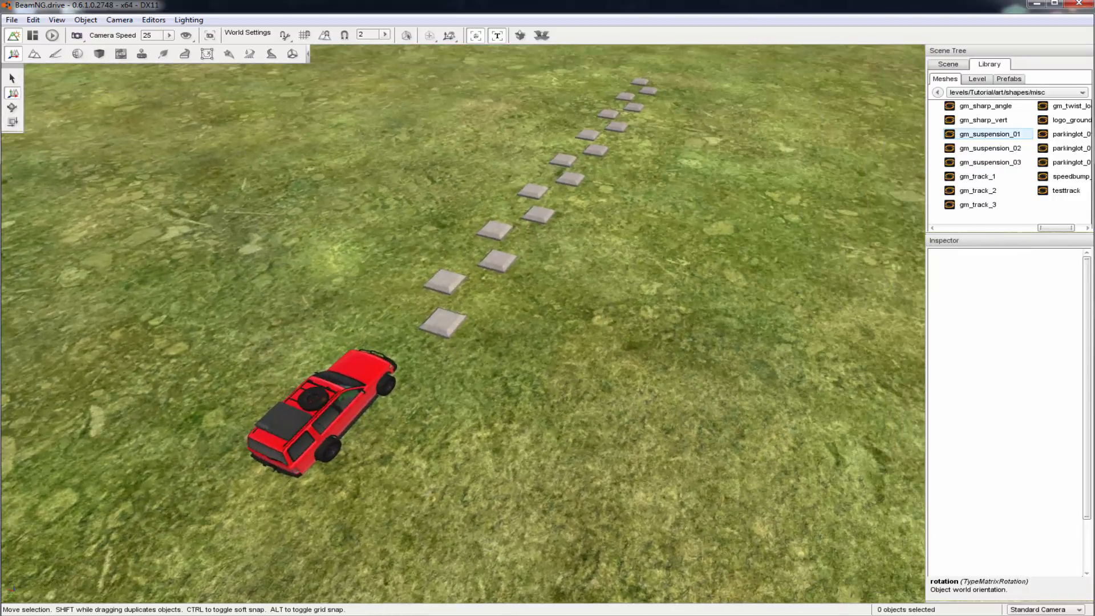
Save the level and leave the editor for play mode
left_click(11, 22)
left_click(39, 59)
left_click(52, 35)
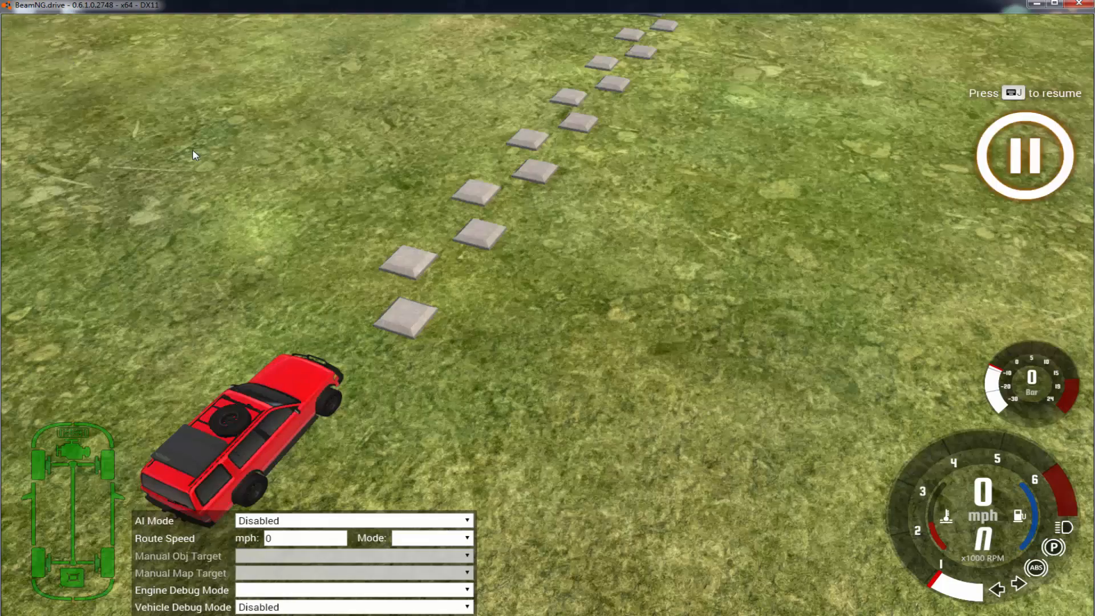
Resume the simulation, drive the vehicle over the bumps as a test, and reset the vehicle
right_click_drag(192, 151, 124, 100)
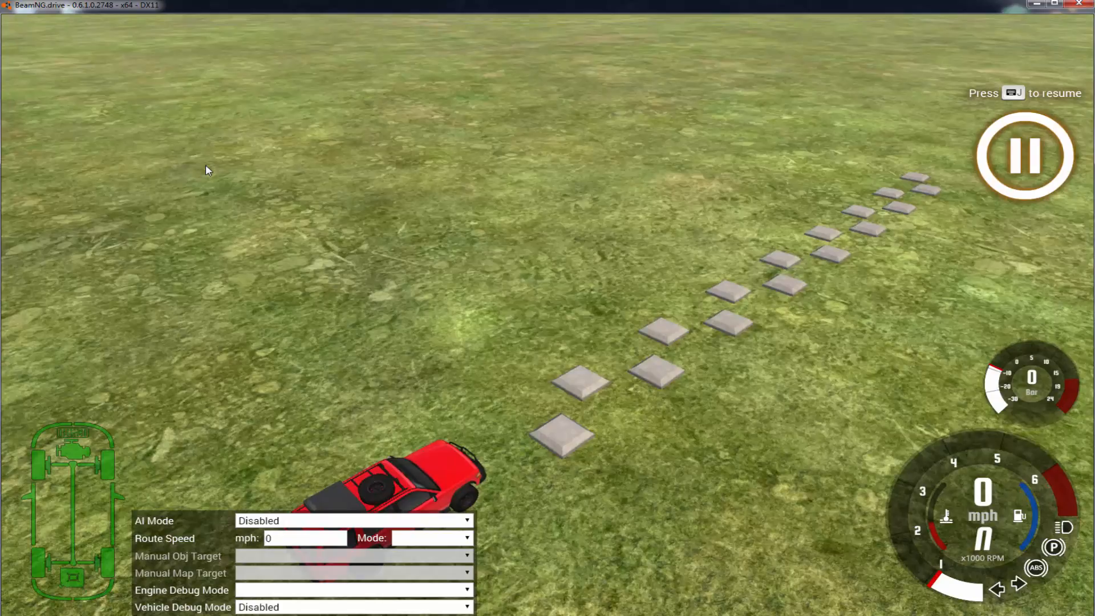
key("j")
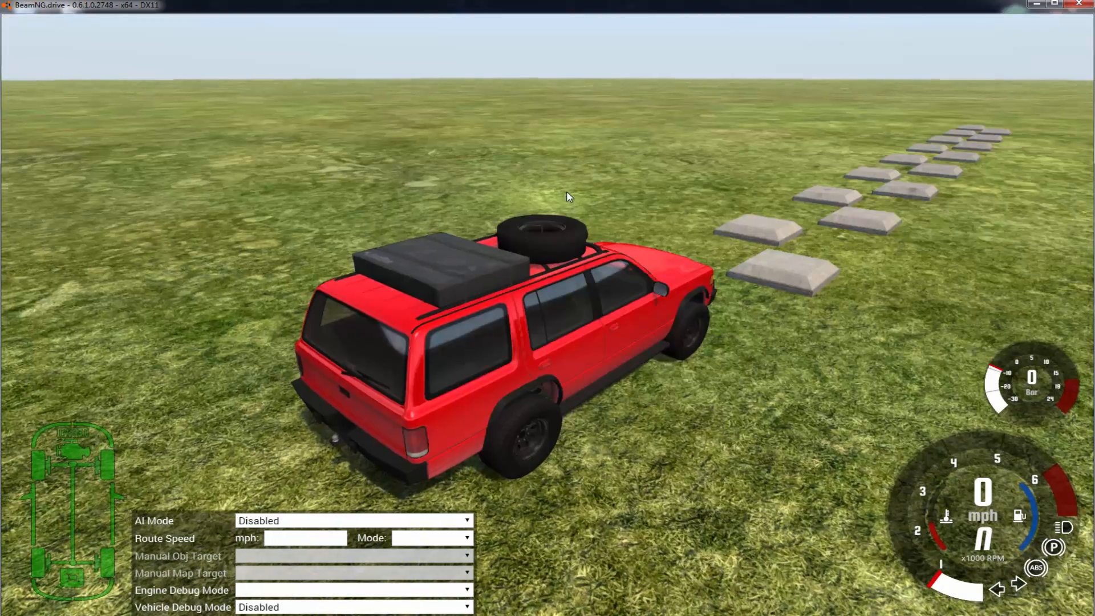
key("Up")
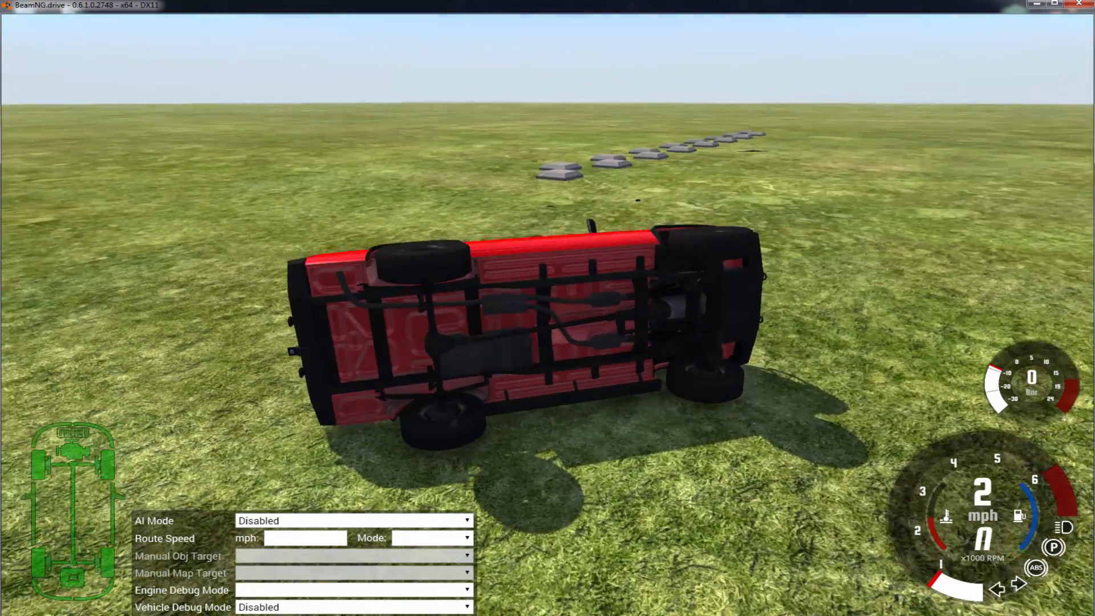
key("r")
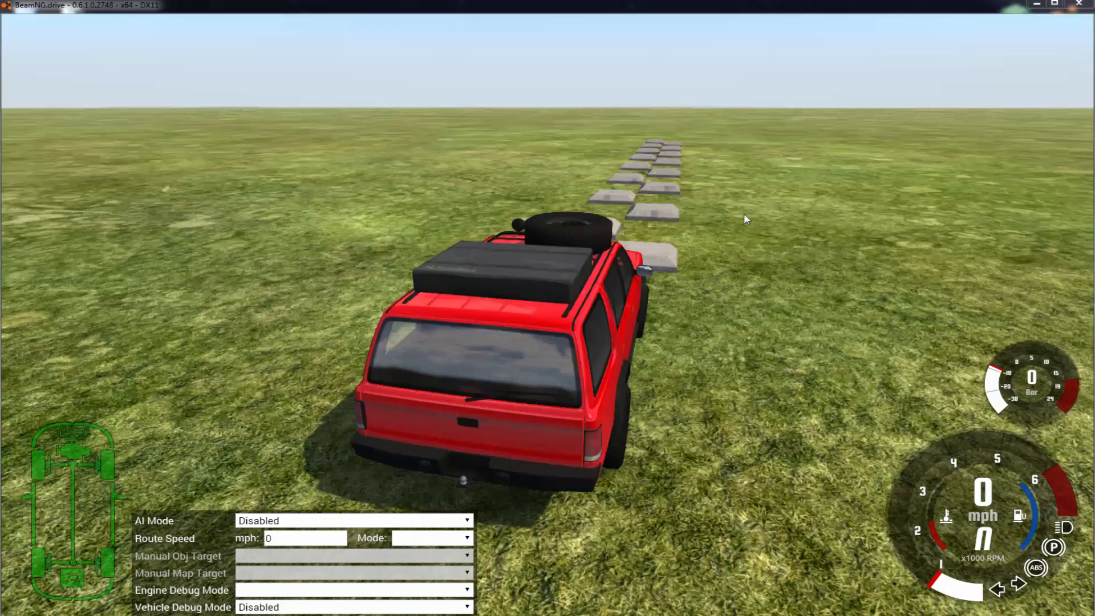
right_click_drag(547, 308, 454, 338)
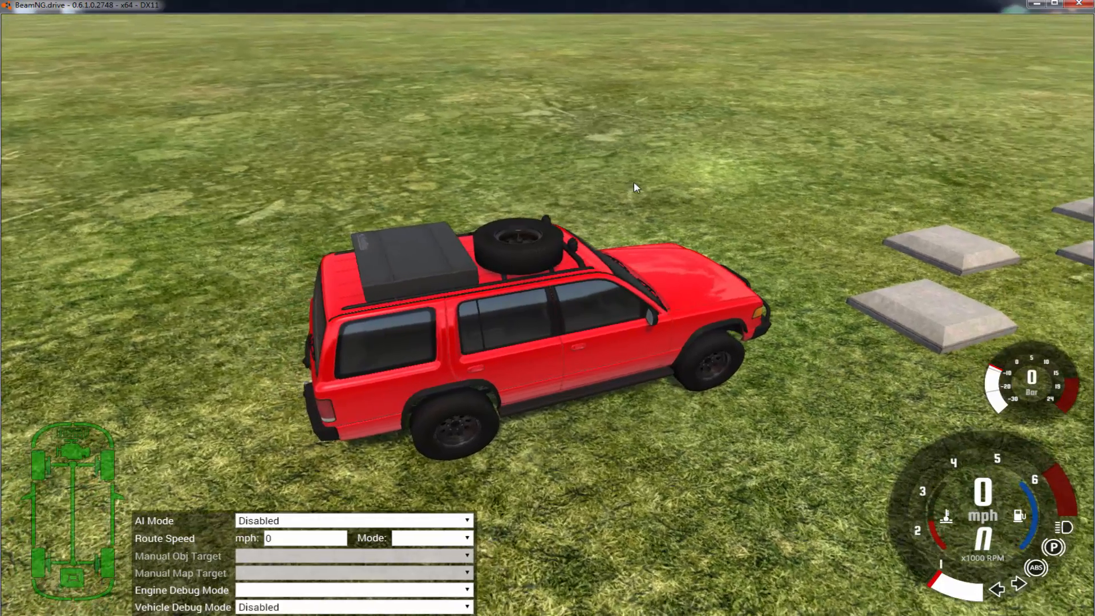
Reopen the World Editor and switch to the Terrain Editor
key("F11")
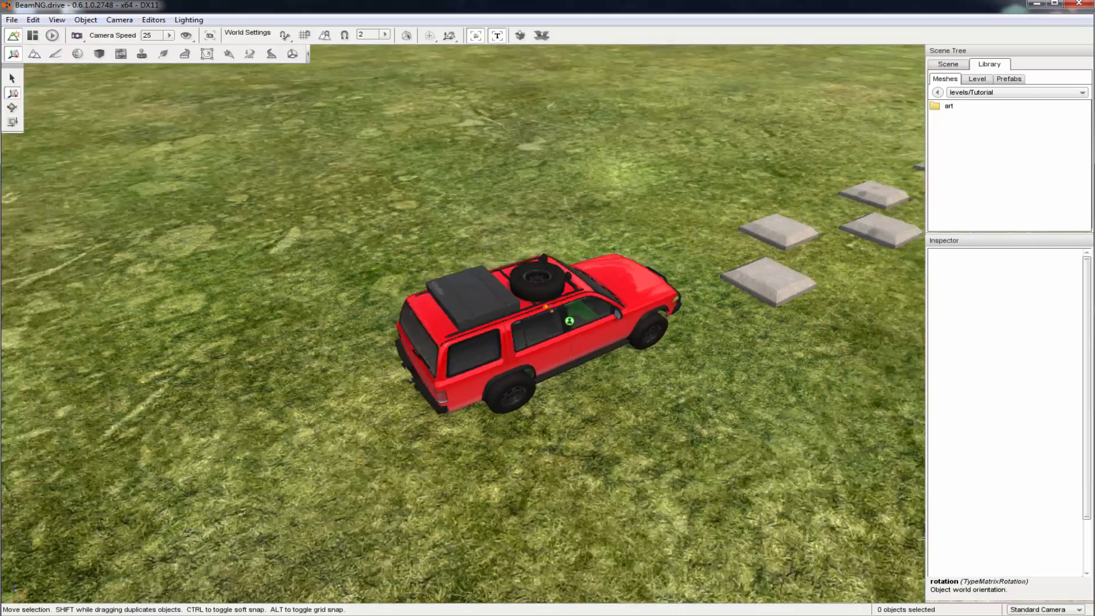
key("s")
mouse_move(463, 324)
right_mouse_down()
mouse_move(348, 262)
mouse_move(351, 251)
mouse_move(463, 228)
mouse_move(501, 306)
mouse_move(484, 323)
right_mouse_up()
key("s")
key("w")
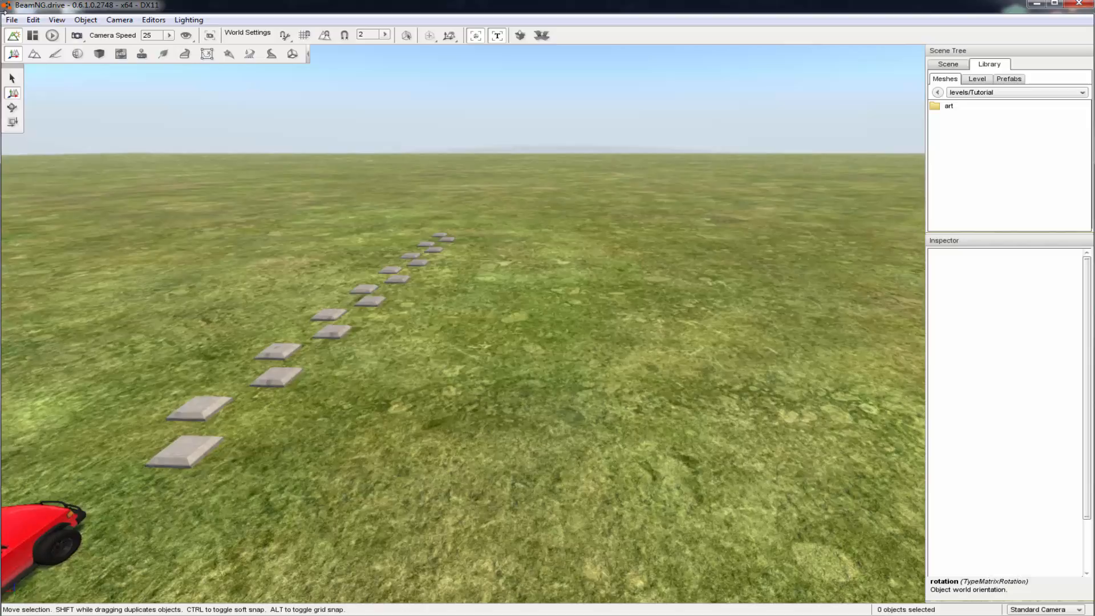
left_click(35, 55)
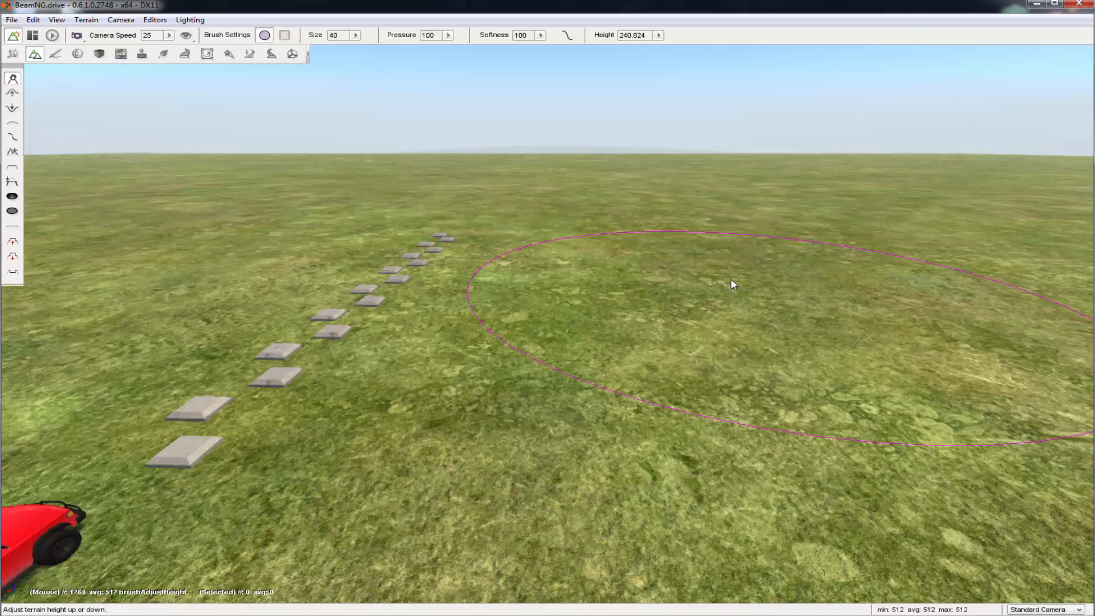
Try changing the height of the ground beside the bumps with the adjust-height brush, and undo it
mouse_move(732, 282)
left_mouse_down()
mouse_move(732, 260)
mouse_move(732, 288)
left_mouse_up()
left_click_drag(771, 456, 771, 323)
key("ctrl+z")
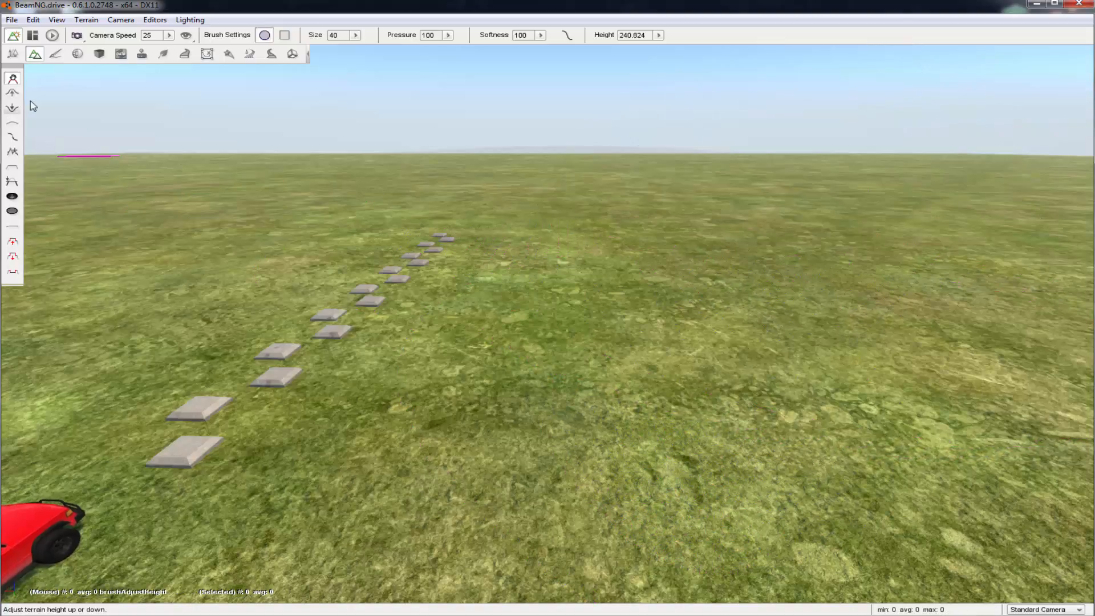
Try raising a hill beside the bumps with the Raise Height brush at size 40, and undo the strokes
left_click(11, 94)
mouse_move(652, 248)
left_mouse_down()
mouse_move(791, 303)
mouse_move(176, 317)
left_mouse_up()
key("a")
key("ctrl+z")
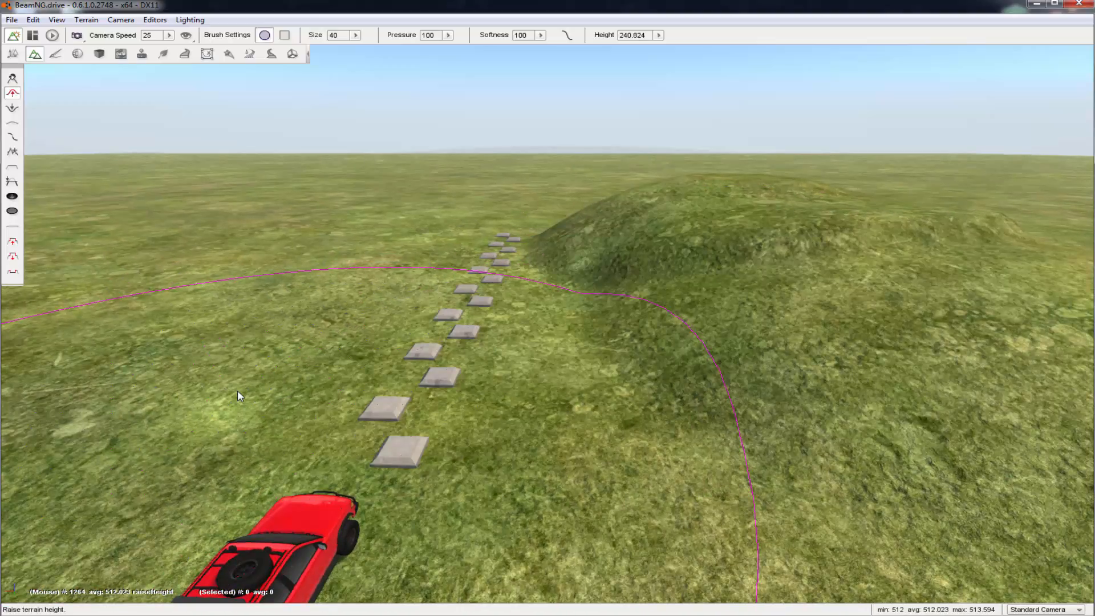
key("ctrl+z")
key("ctrl+z")
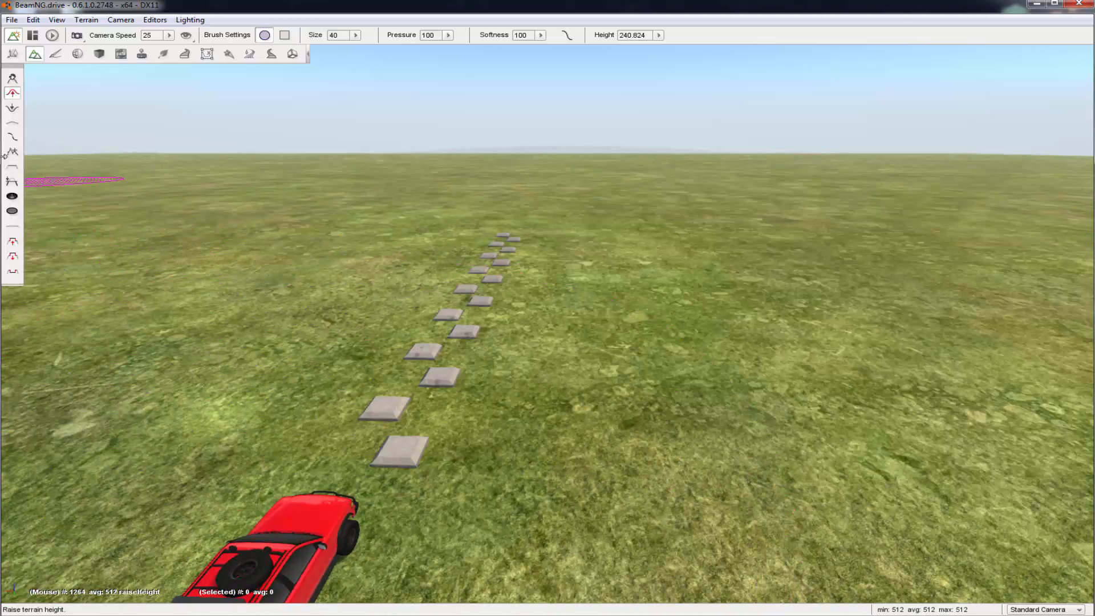
Try digging a pit beside the bumps with the Lower Height brush at size 40, and undo it
key("d")
key("w")
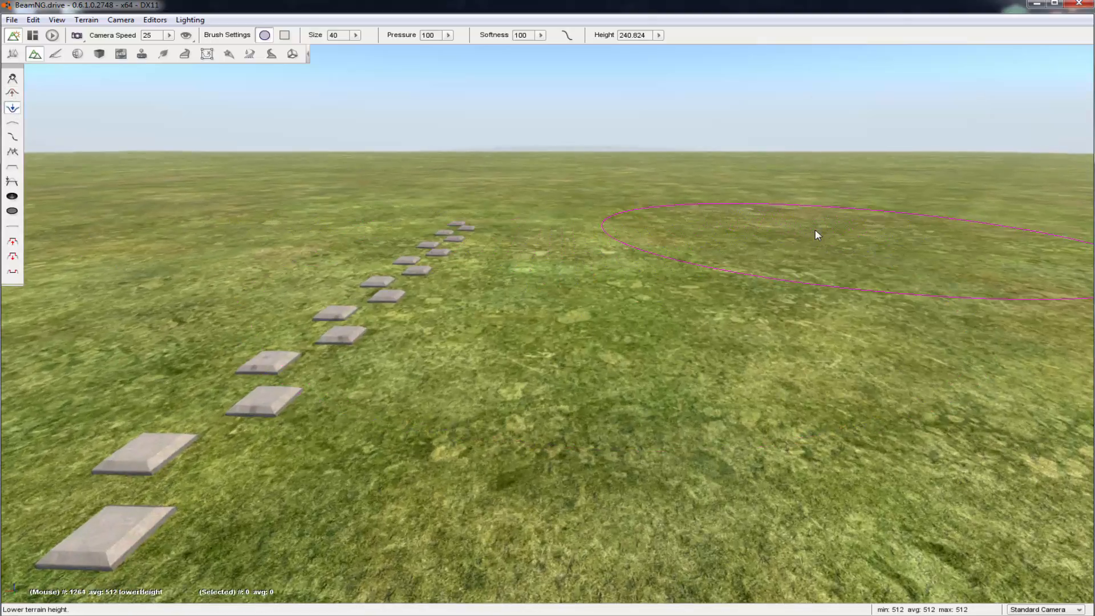
left_click_drag(763, 247, 763, 247)
key("w")
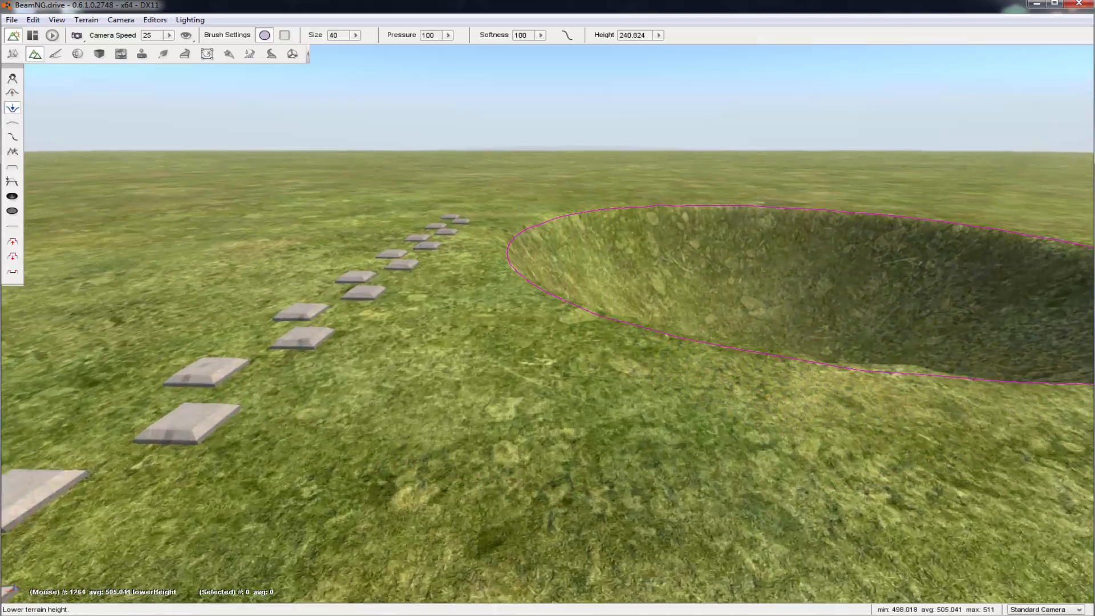
key("s")
key("ctrl+z")
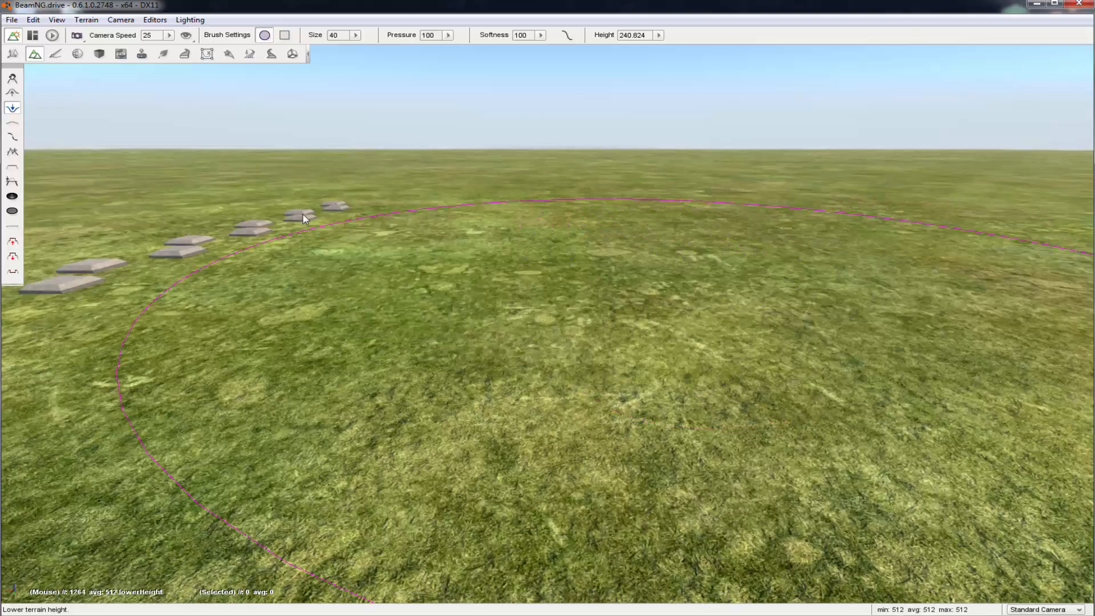
Try raising one mound beside the vehicle and another farther away, and smooth the farther mound with the Smooth brush
key("s")
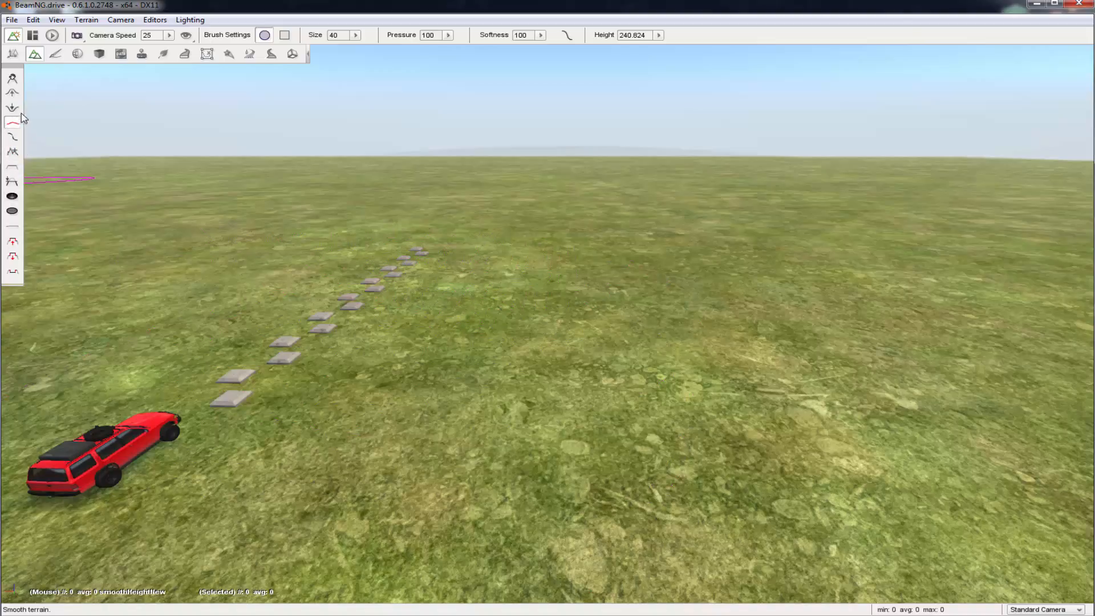
left_click(12, 93)
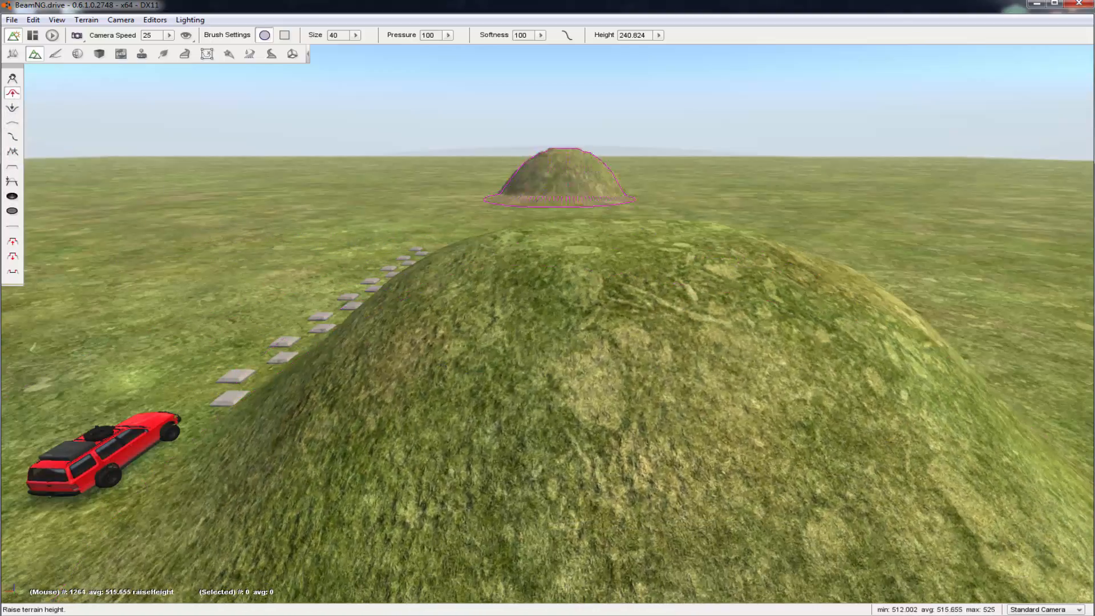
key("w")
key("s")
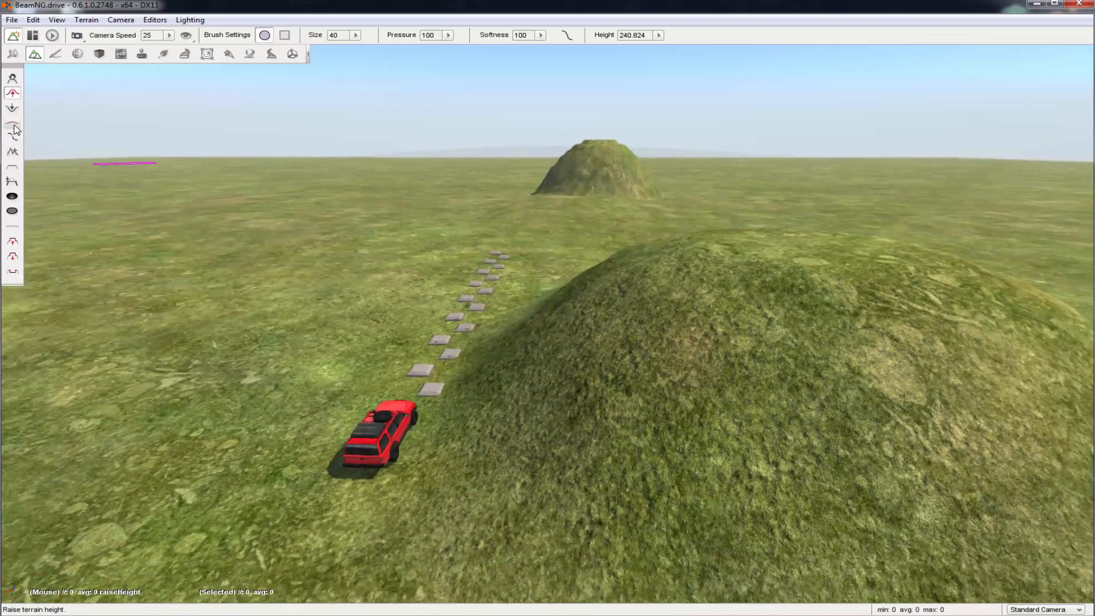
left_click(12, 123)
left_click_drag(619, 178, 623, 179)
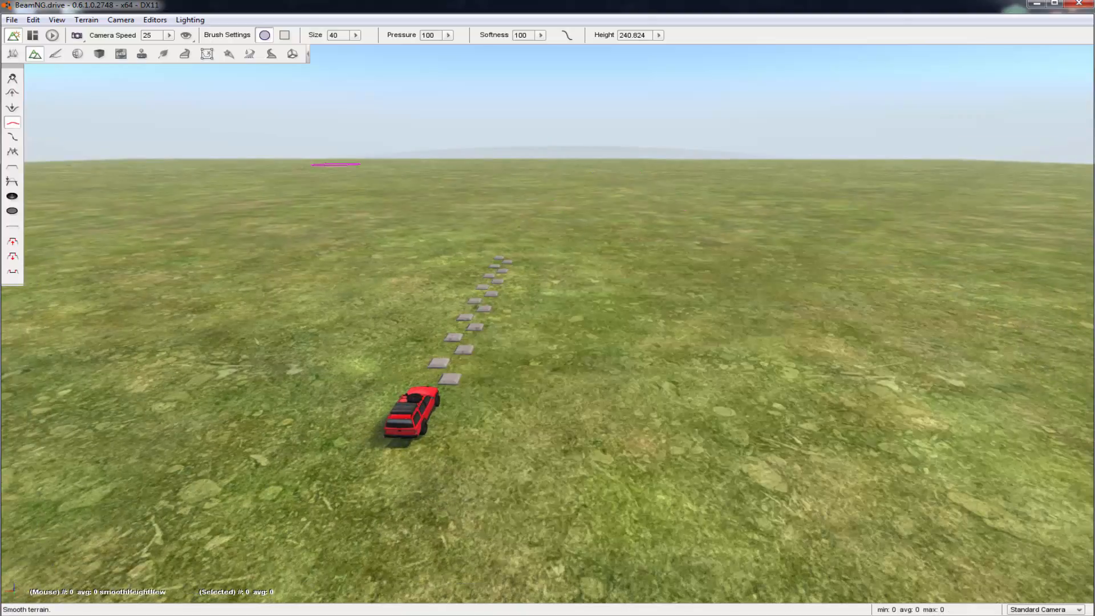
Raise a jagged mountain beyond the row of bumps with the Noise brush at size 40
key("w")
key("d")
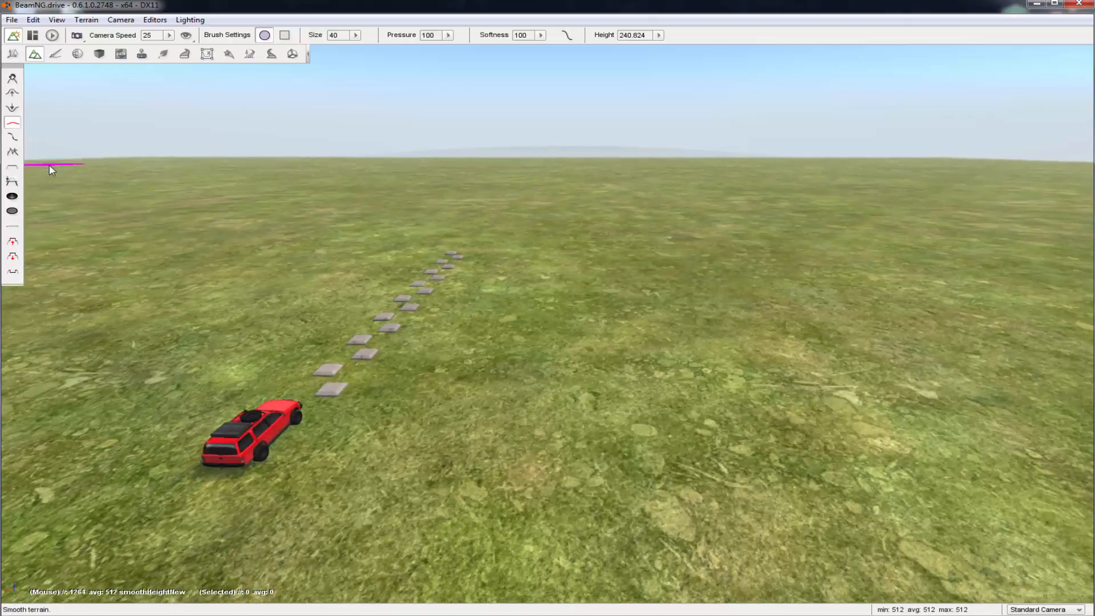
left_click(12, 139)
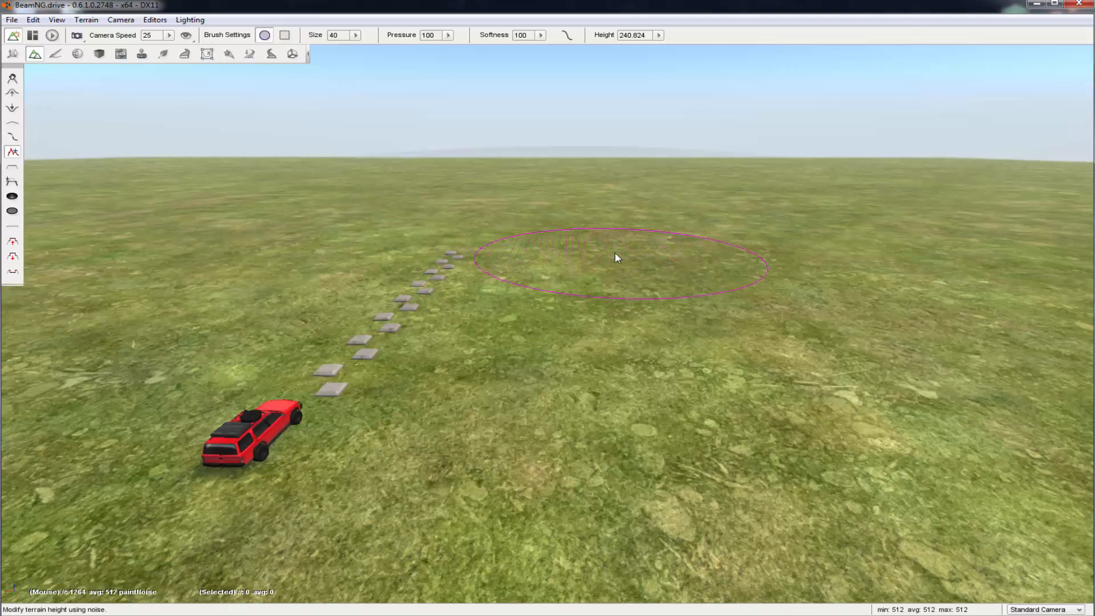
mouse_move(615, 252)
left_mouse_down()
mouse_move(583, 191)
mouse_move(589, 208)
left_mouse_up()
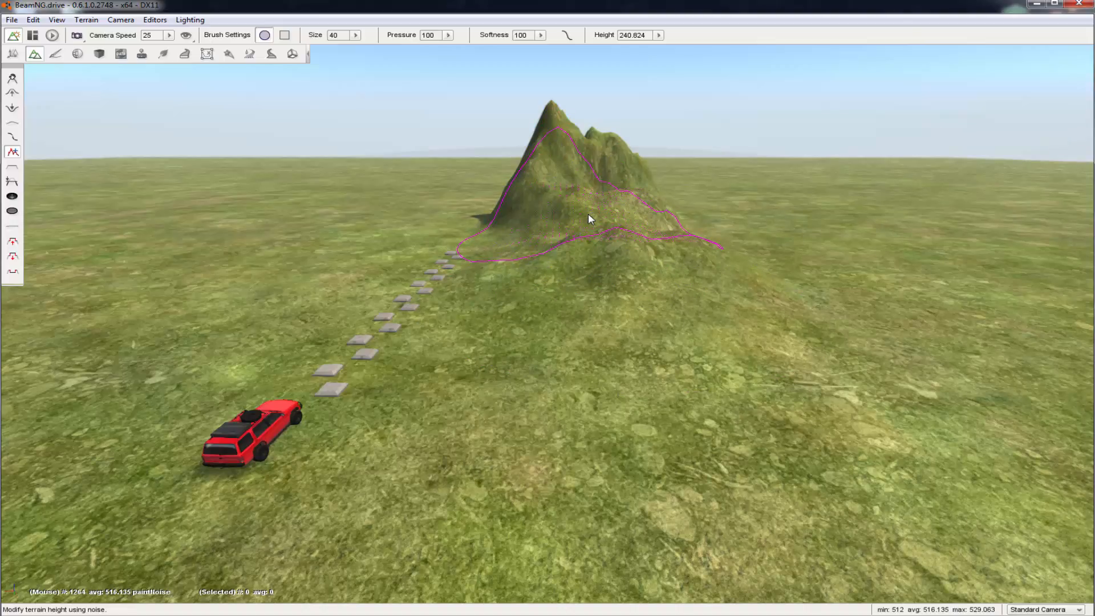
key("a")
right_click_drag(587, 213, 552, 234)
key("d")
key("w")
key("s")
key("a")
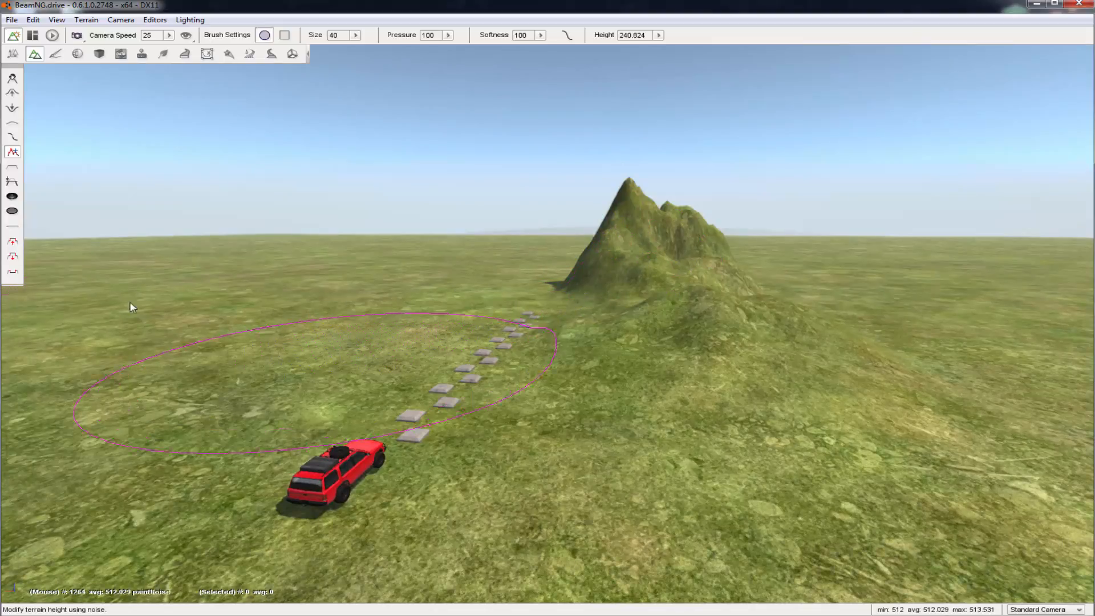
Undo the noise strokes and the mounds raised beside the bumps until the terrain is flat
key("w")
mouse_move(374, 254)
right_mouse_down()
mouse_move(348, 261)
mouse_move(380, 266)
right_mouse_up()
key("d")
key("a")
key("s")
key("ctrl+z")
key("ctrl+z")
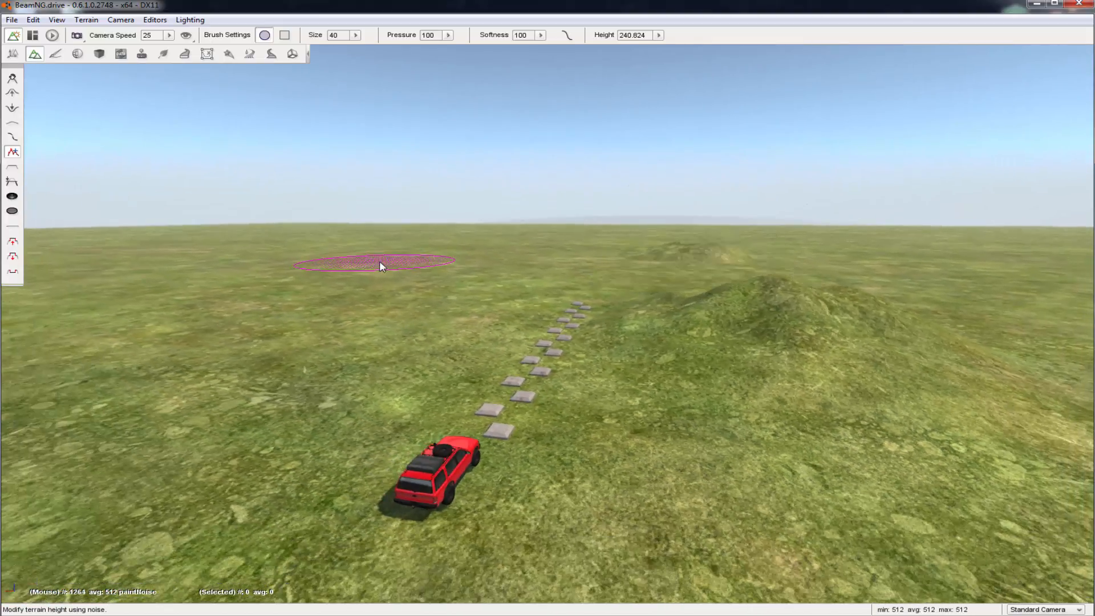
key("d")
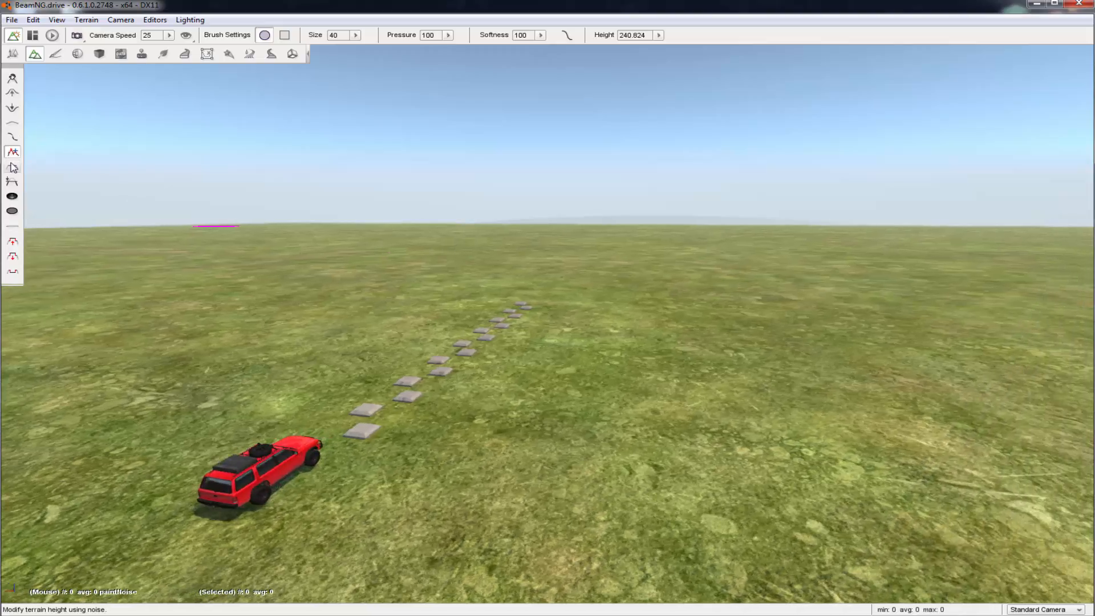
Try setting the ground beside the bumps to a height of 240.824 with the Set Height brush, and undo it
left_click(13, 167)
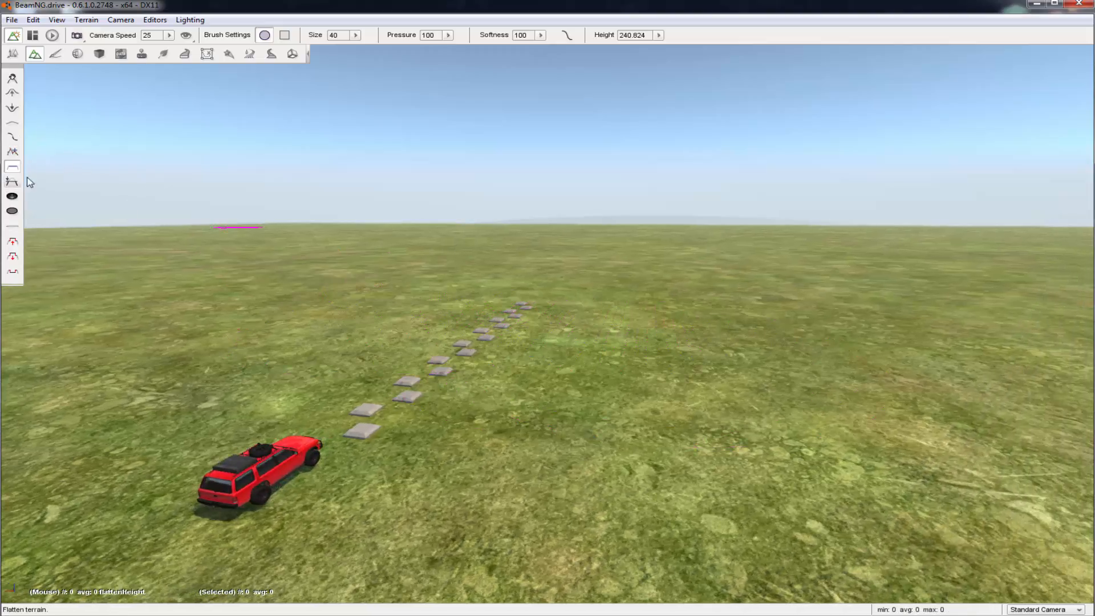
left_click(531, 327)
left_click_drag(599, 337, 625, 300)
key("ctrl+z")
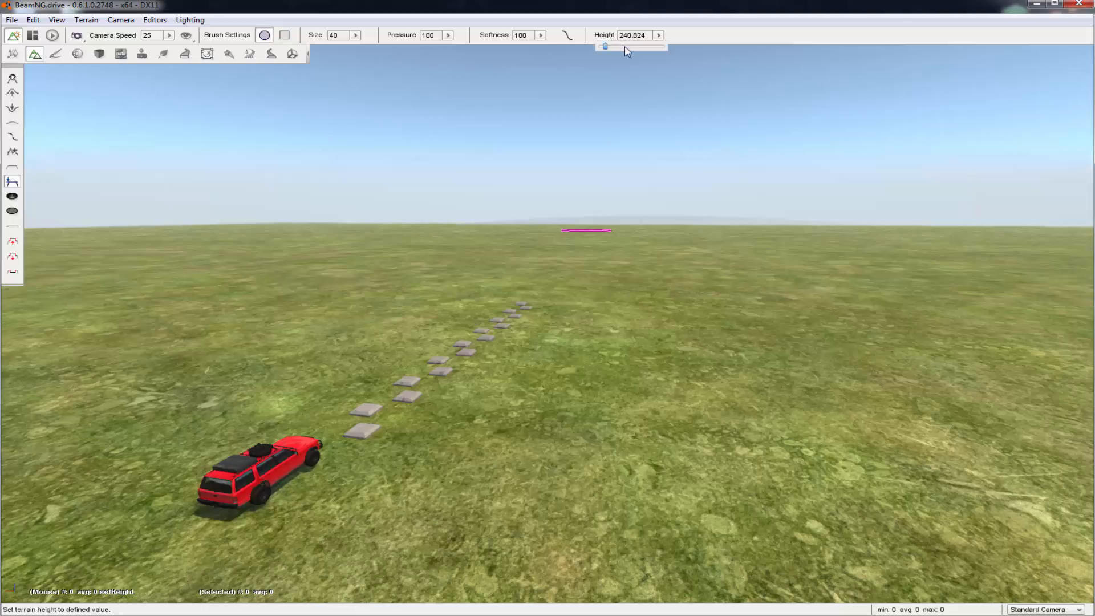
Try raising a tall pillar beyond the bumps with the Set Height brush at 1565.35, and undo it
left_click(723, 256)
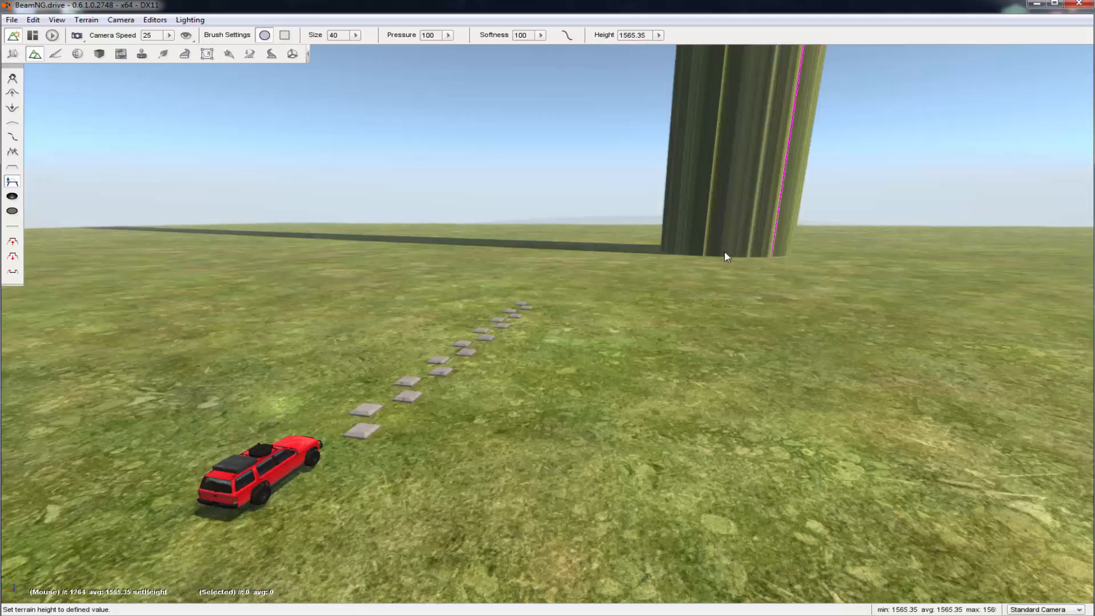
right_click_drag(724, 257, 655, 85)
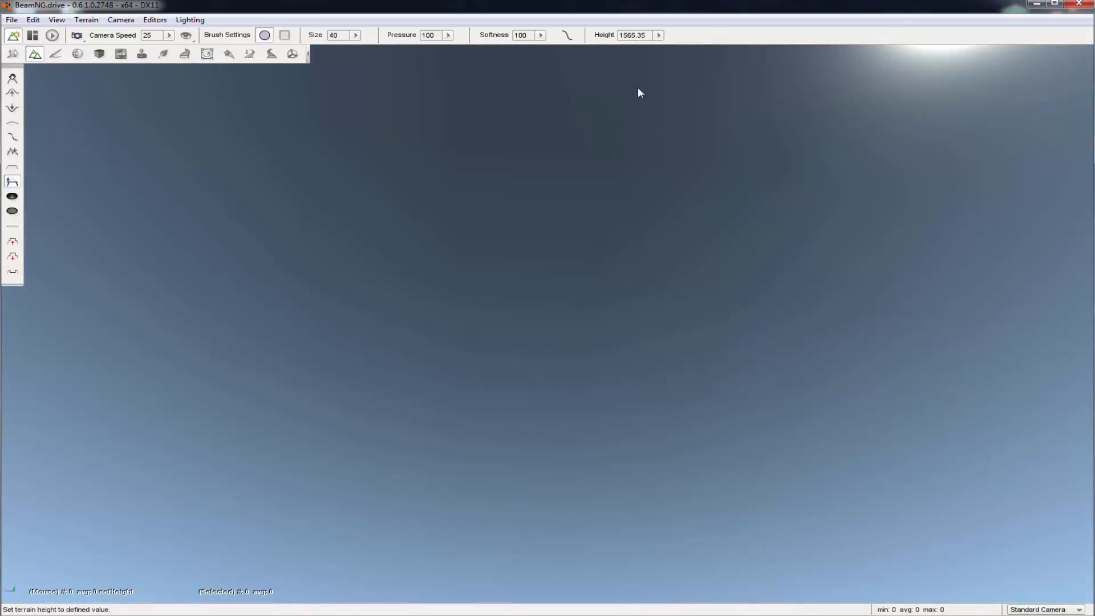
right_click_drag(586, 178, 735, 331)
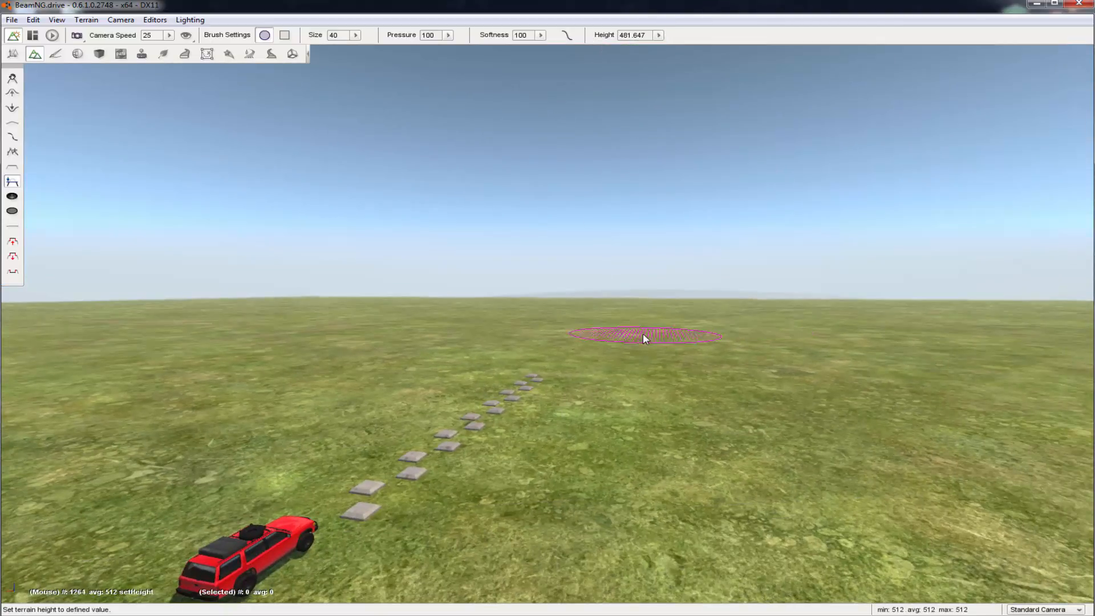
Try setting the ground beyond the bumps to a height of 481.647 with the Set Height brush, and undo it
left_click(642, 333)
key("w")
key("s")
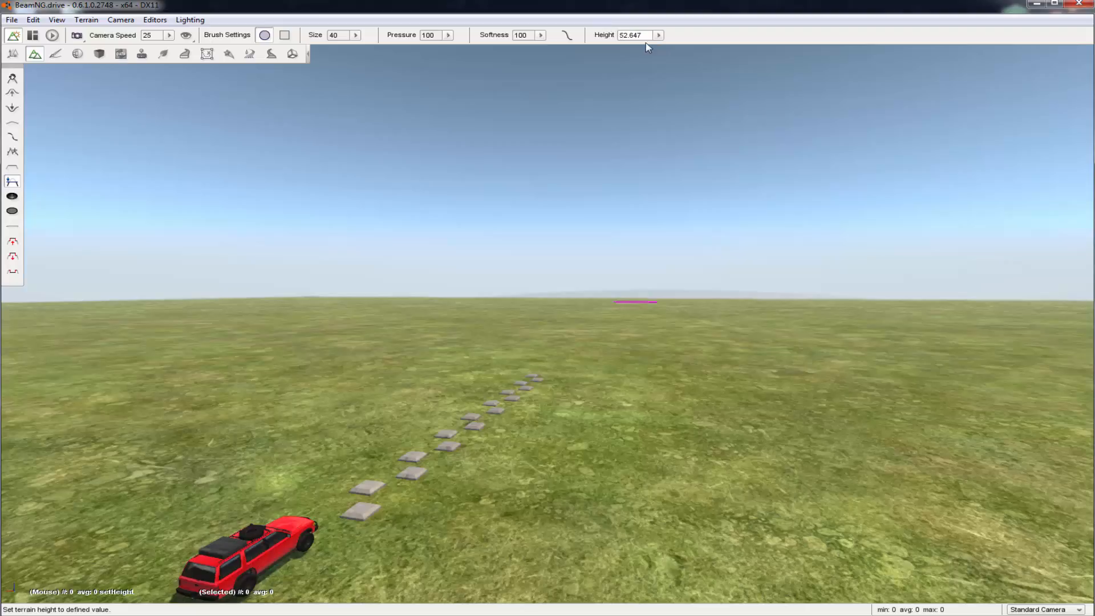
Set the brush height to 525.647, try it on the ground beside the bumps, and undo the change
type("5")
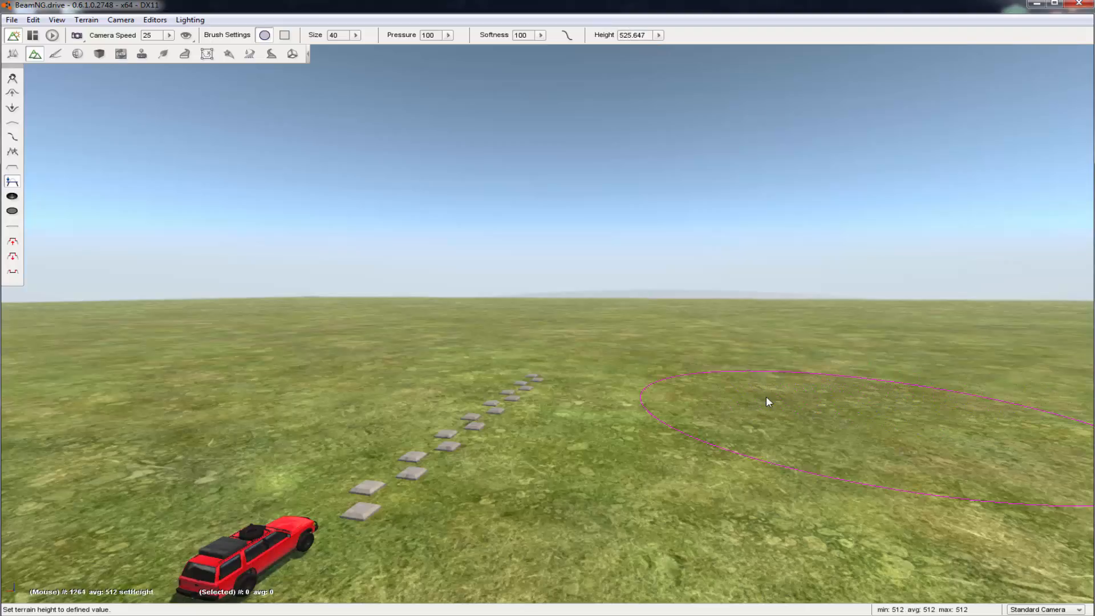
left_click(766, 397)
key("s")
key("ctrl+z")
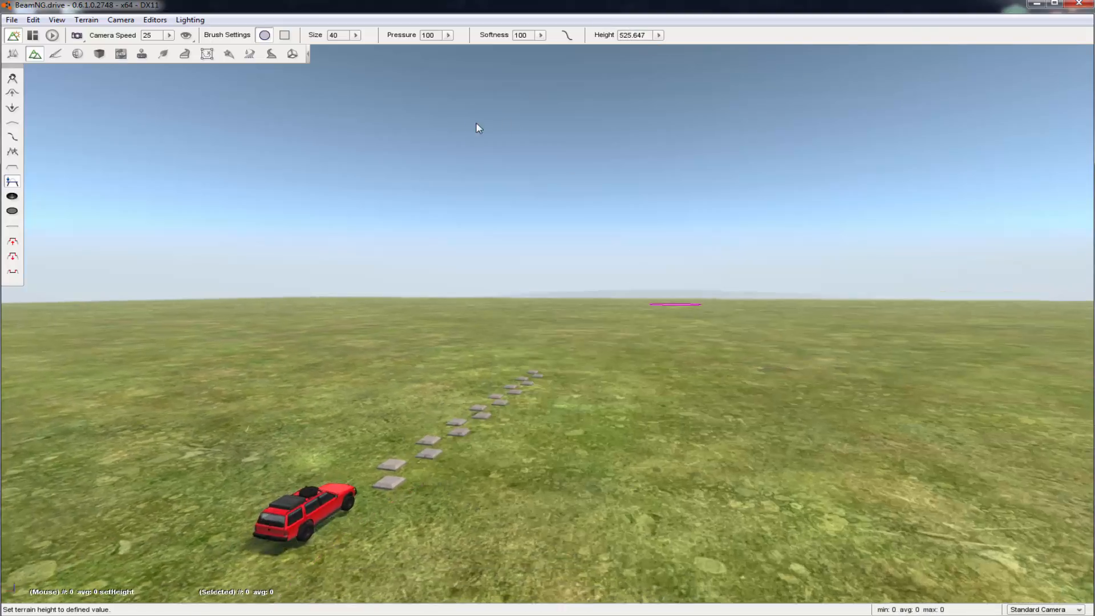
Cut a round hole in the ground beside the bumps with the remove-terrain brush at size 40
key("w")
key("w")
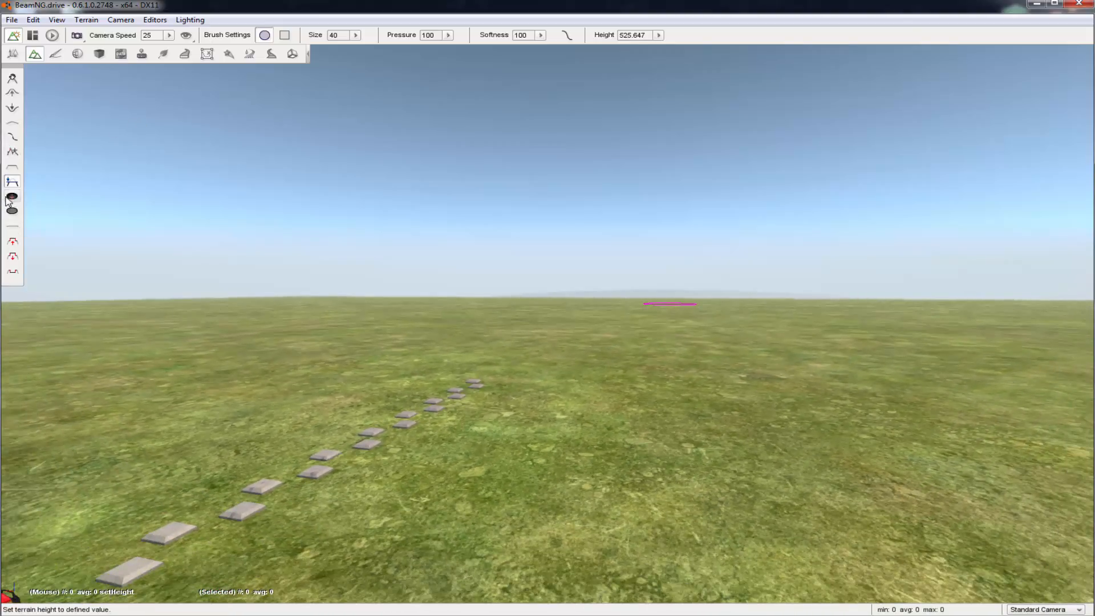
left_click(656, 388)
key("w")
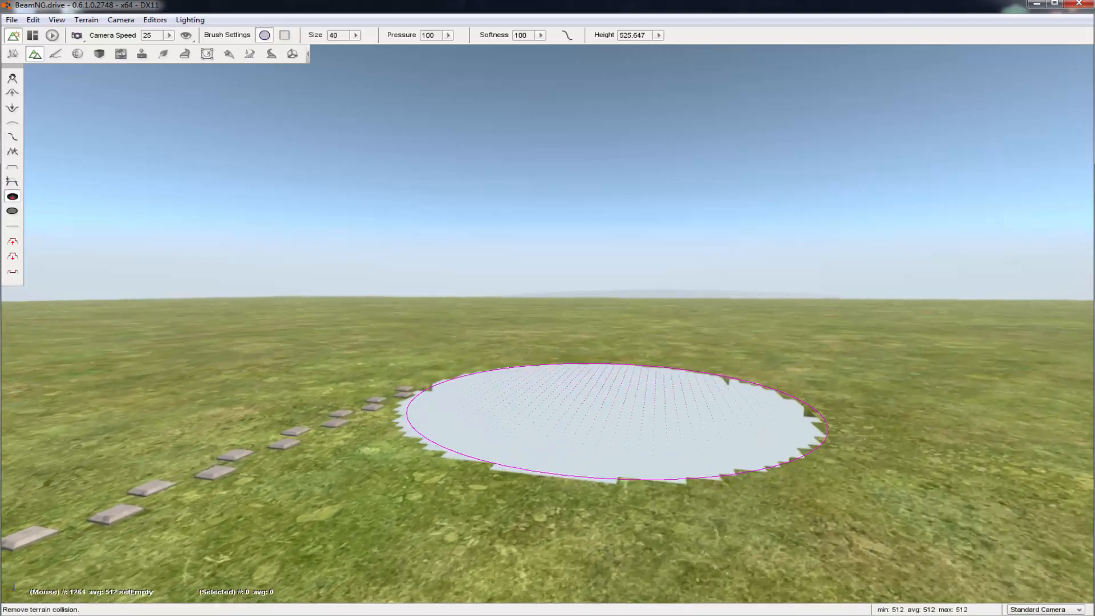
Examine the hole in the terrain beside the bumps from several viewpoints
mouse_move(655, 387)
right_mouse_down()
mouse_move(655, 444)
mouse_move(627, 479)
mouse_move(570, 513)
mouse_move(570, 558)
mouse_move(570, 319)
mouse_move(536, 513)
mouse_move(530, 496)
mouse_move(377, 496)
mouse_move(228, 502)
mouse_move(171, 518)
mouse_move(199, 467)
mouse_move(245, 439)
mouse_move(308, 467)
mouse_move(262, 513)
mouse_move(302, 456)
mouse_move(348, 445)
mouse_move(439, 468)
mouse_move(364, 399)
mouse_move(299, 402)
mouse_move(300, 393)
right_mouse_up()
key("w")
key("w")
key("s")
key("d")
key("a")
key("d")
key("s")
Undo the terrain holes beside the bumps, and redo them
key("w")
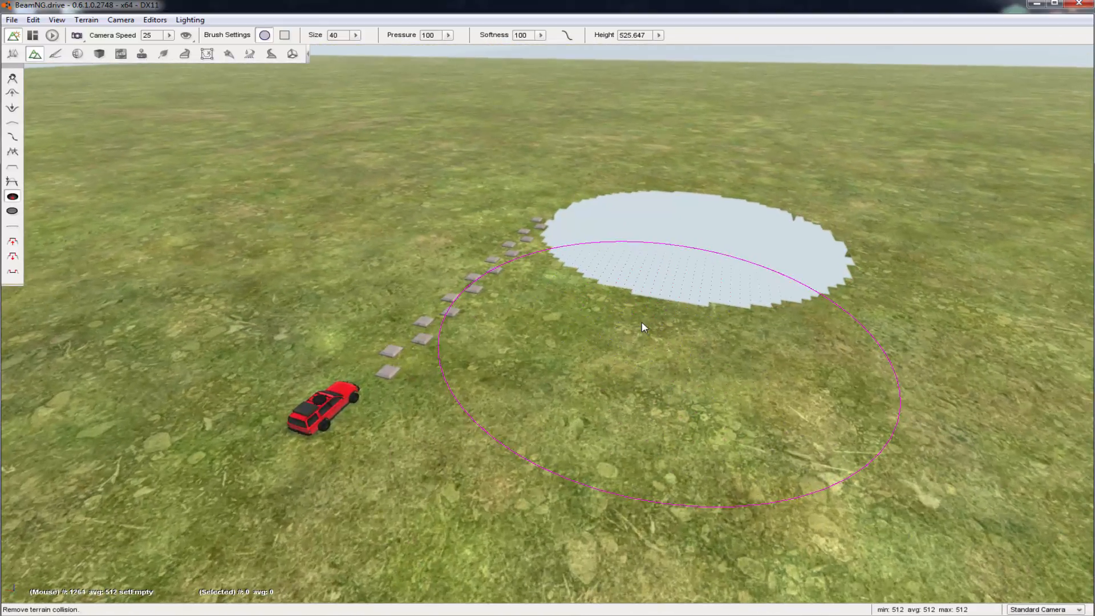
key("ctrl+z")
key("w")
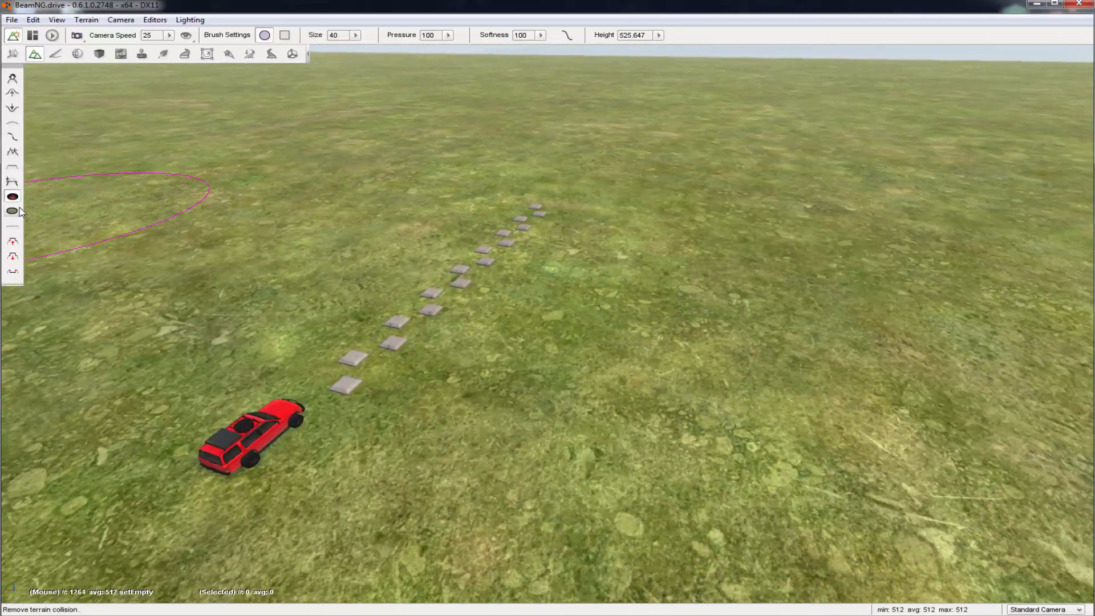
key("ctrl+y")
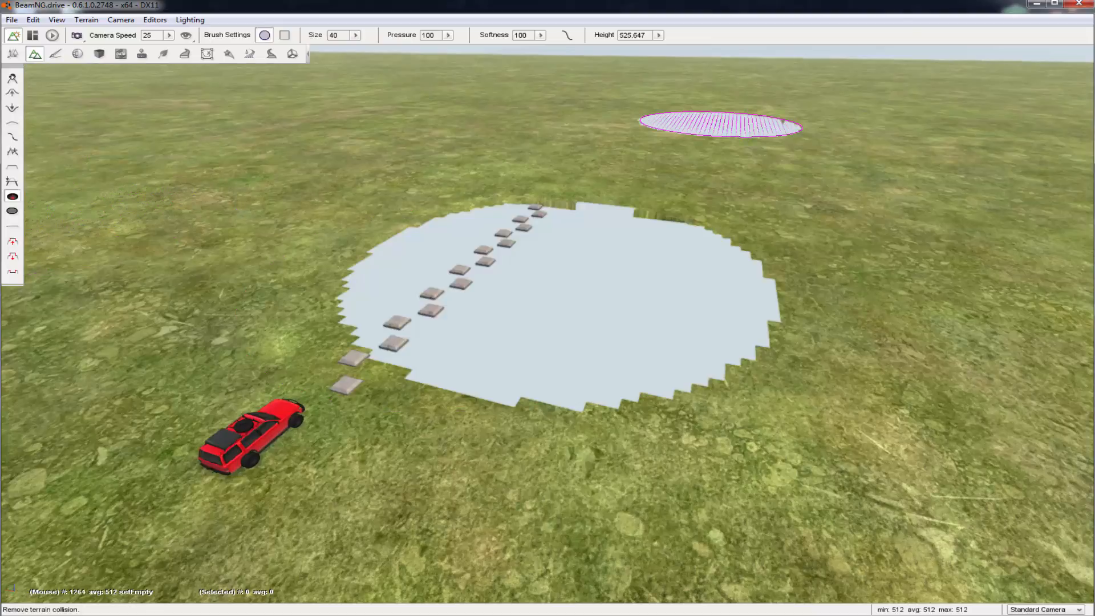
Fill in the distant hole and the large hole under the bumps with the add-back-terrain brush
left_click(12, 211)
left_click(721, 124)
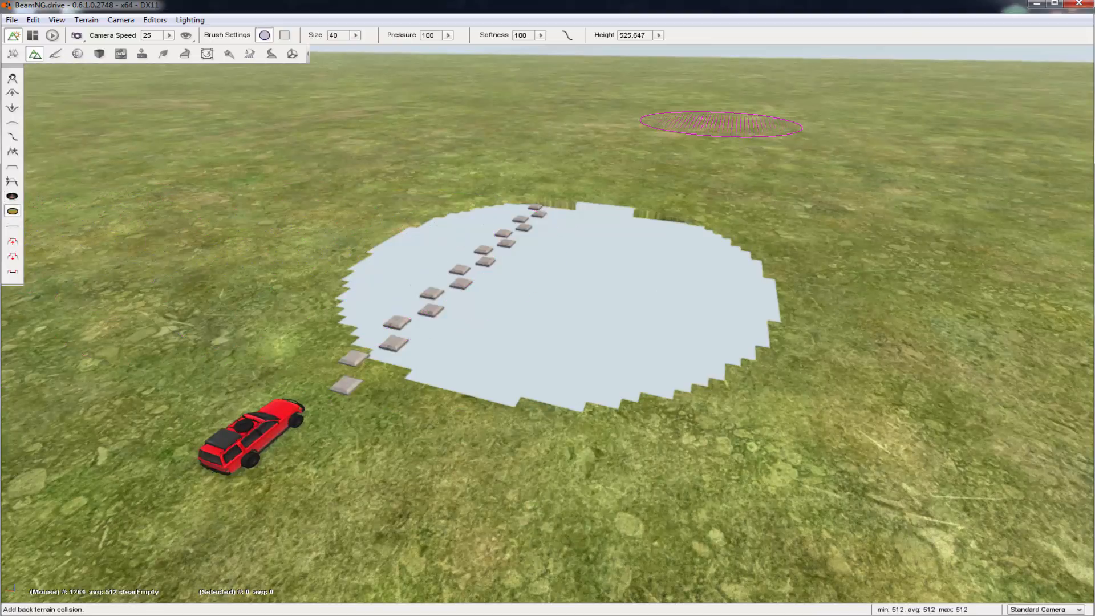
left_click_drag(736, 263, 761, 259)
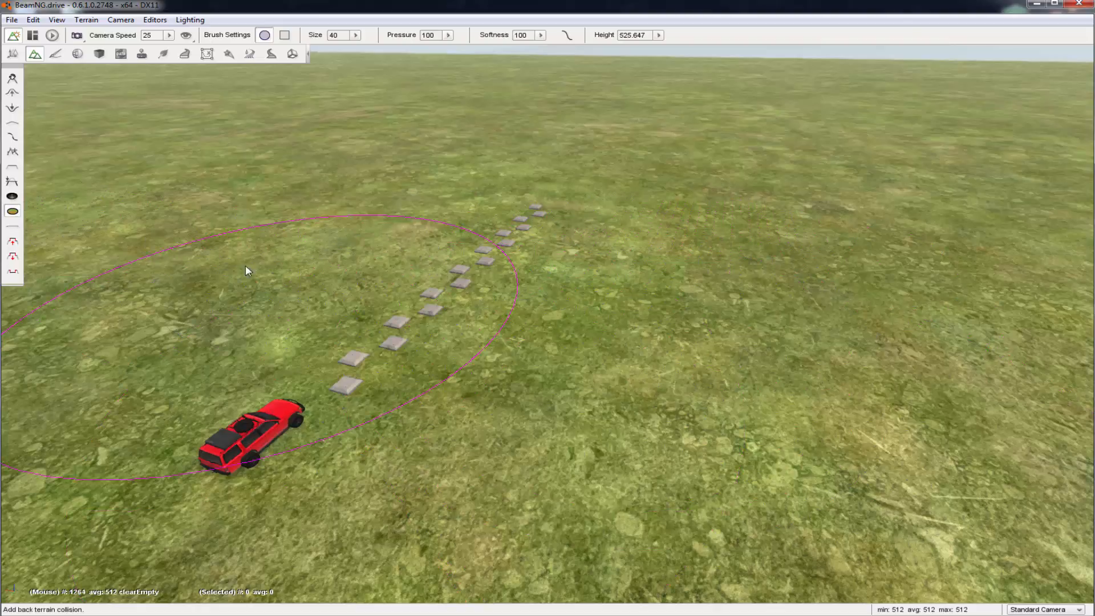
Try fitting the terrain to the bumps with the Align with mesh brush, and undo it
key("w")
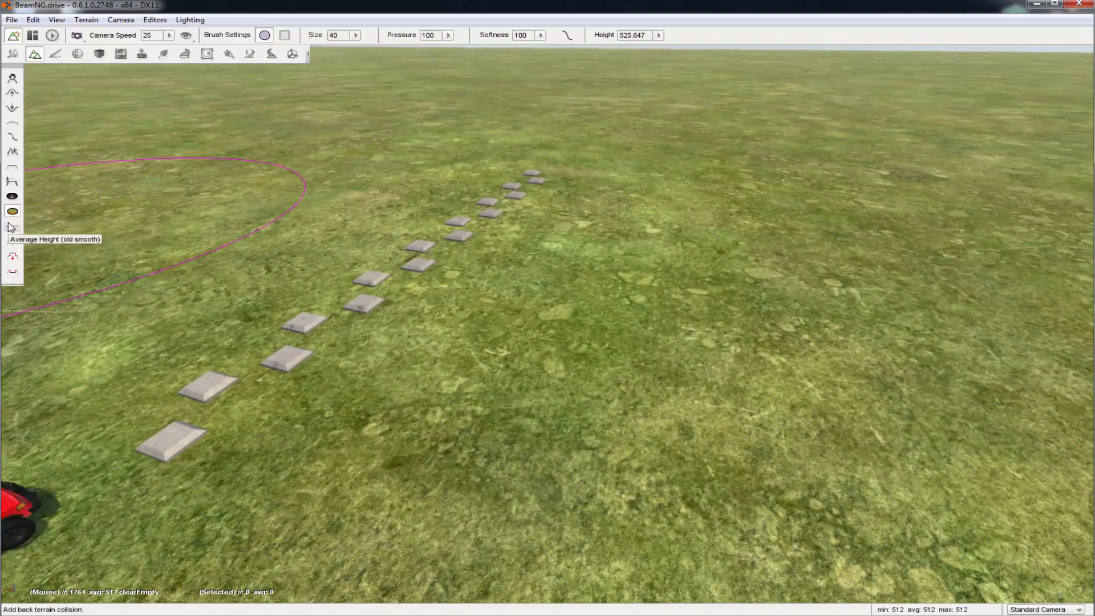
left_click(12, 226)
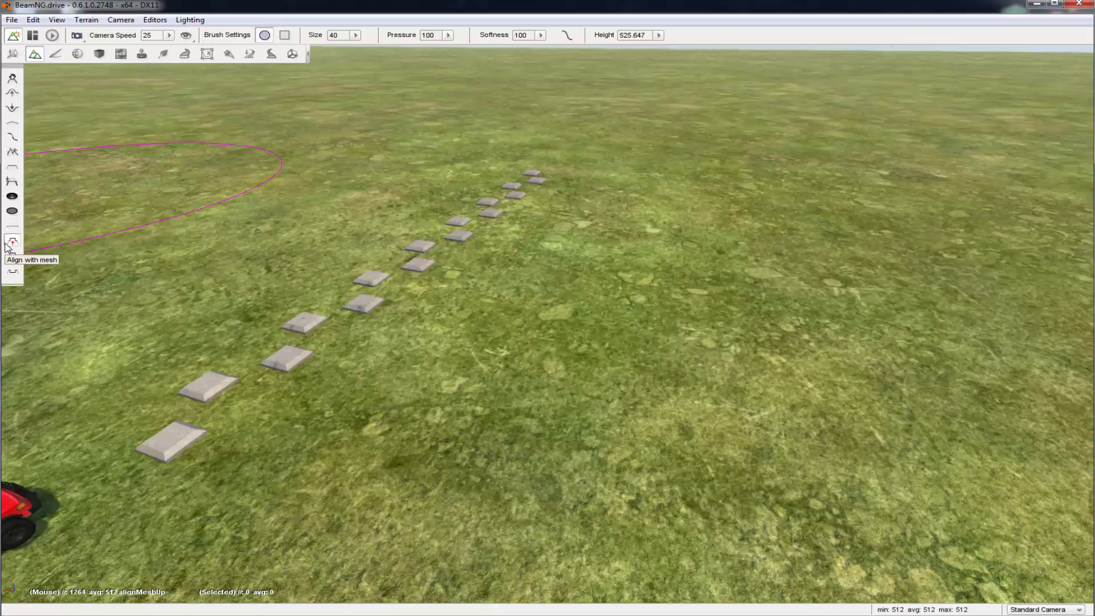
mouse_move(448, 226)
left_mouse_down()
mouse_move(470, 218)
mouse_move(325, 303)
mouse_move(364, 304)
left_mouse_up()
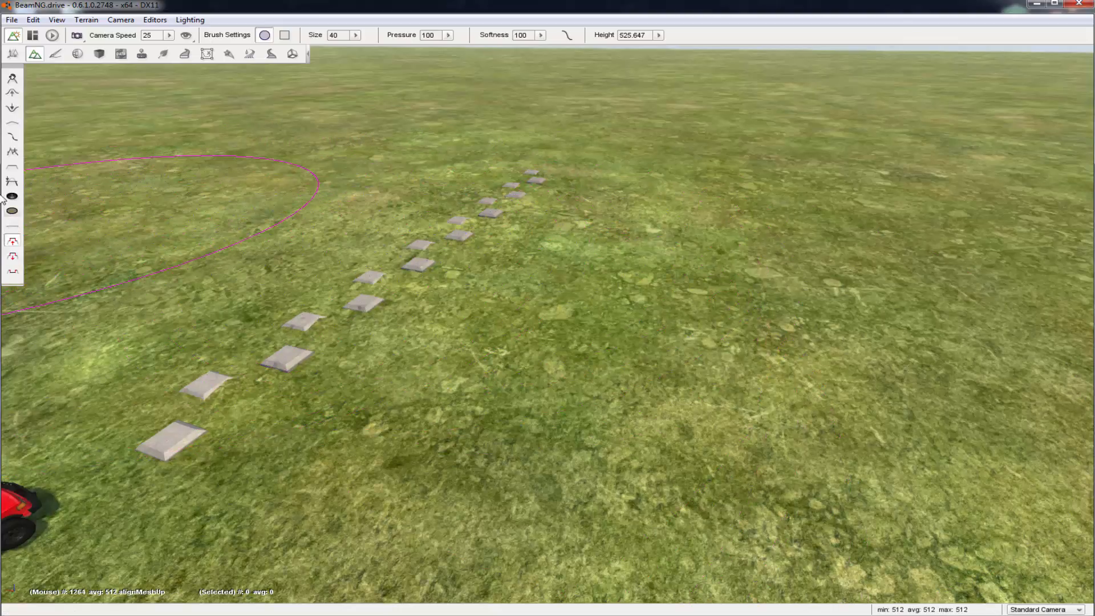
key("ctrl+z")
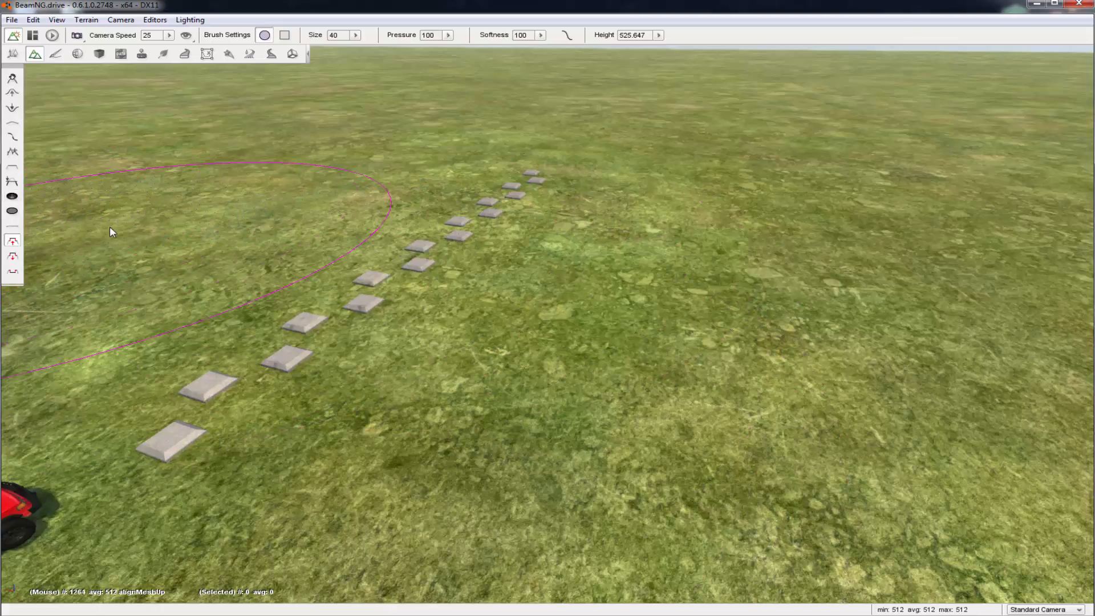
Try the subtract-mesh brush at size 40 on the ground around the bumps, and undo the change
left_click(16, 257)
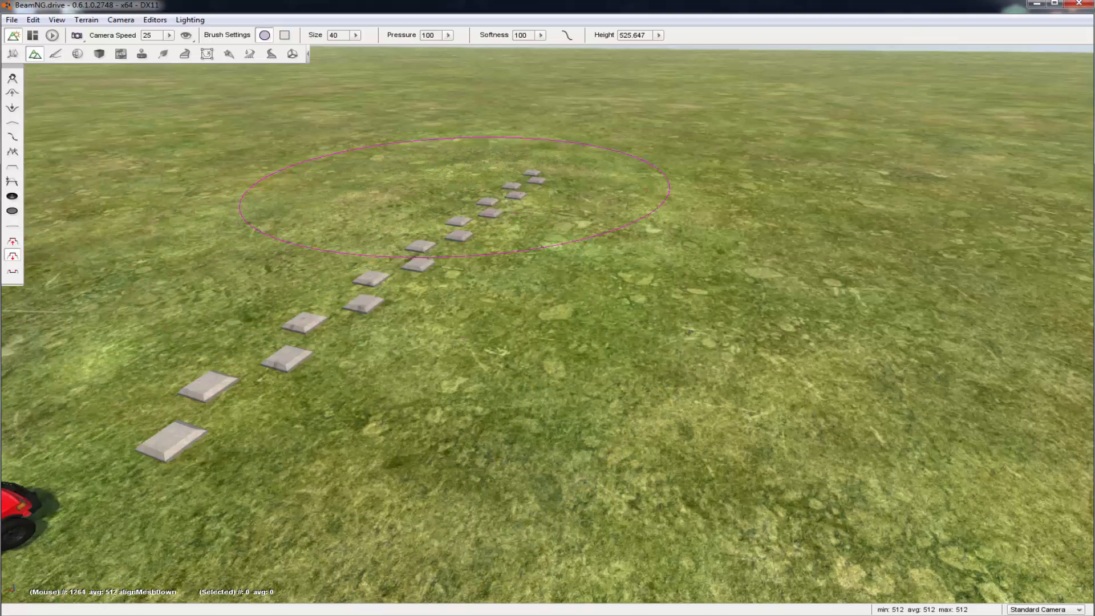
left_click(14, 274)
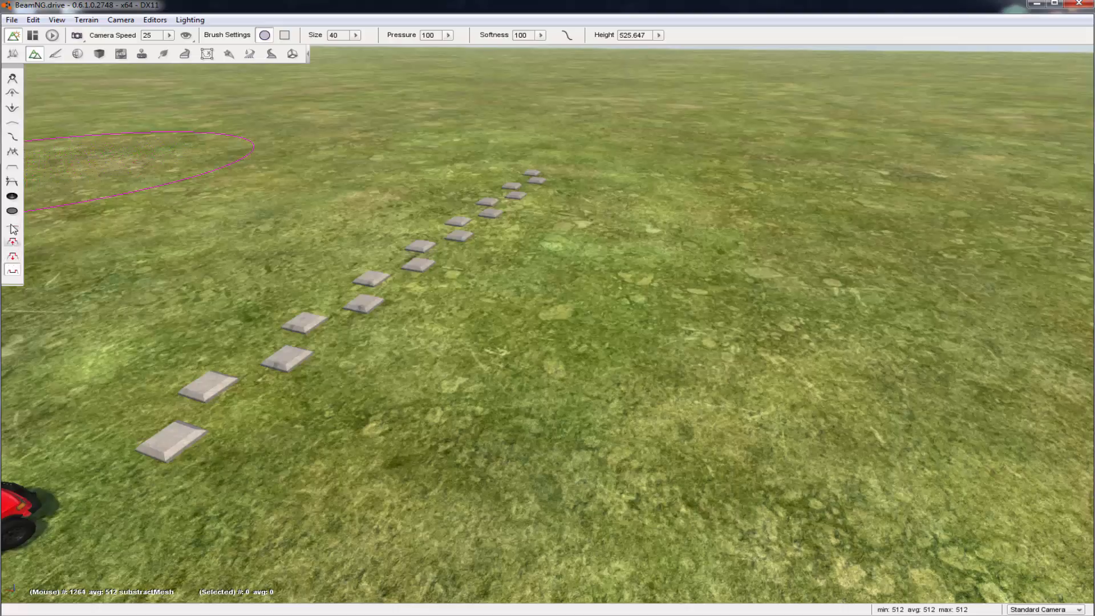
key("s")
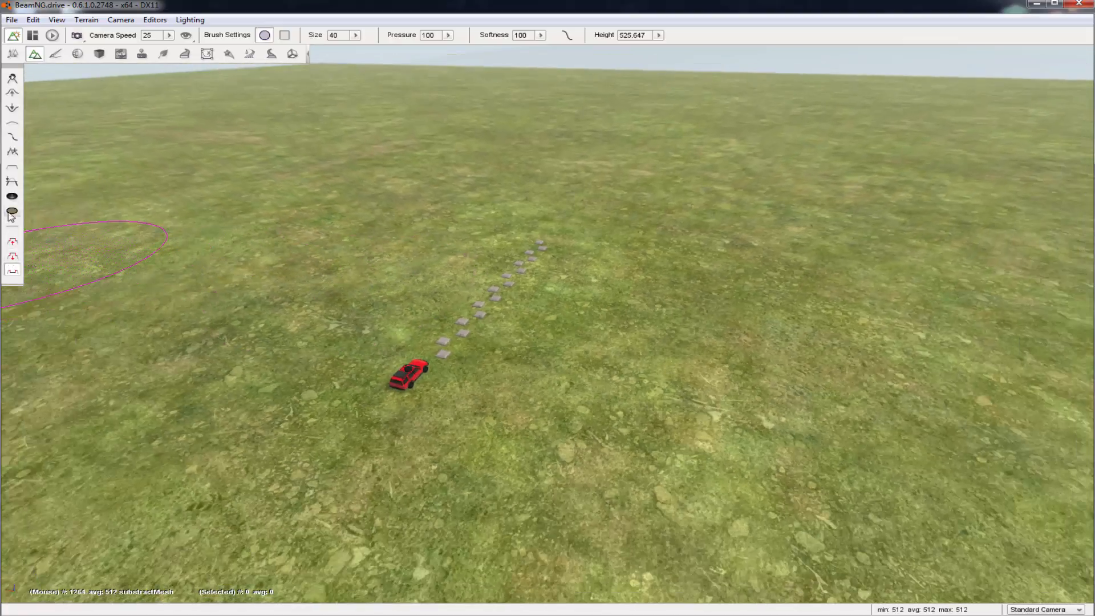
key("w")
key("w")
mouse_move(559, 266)
right_mouse_down()
mouse_move(524, 288)
mouse_move(524, 265)
right_mouse_up()
key("s")
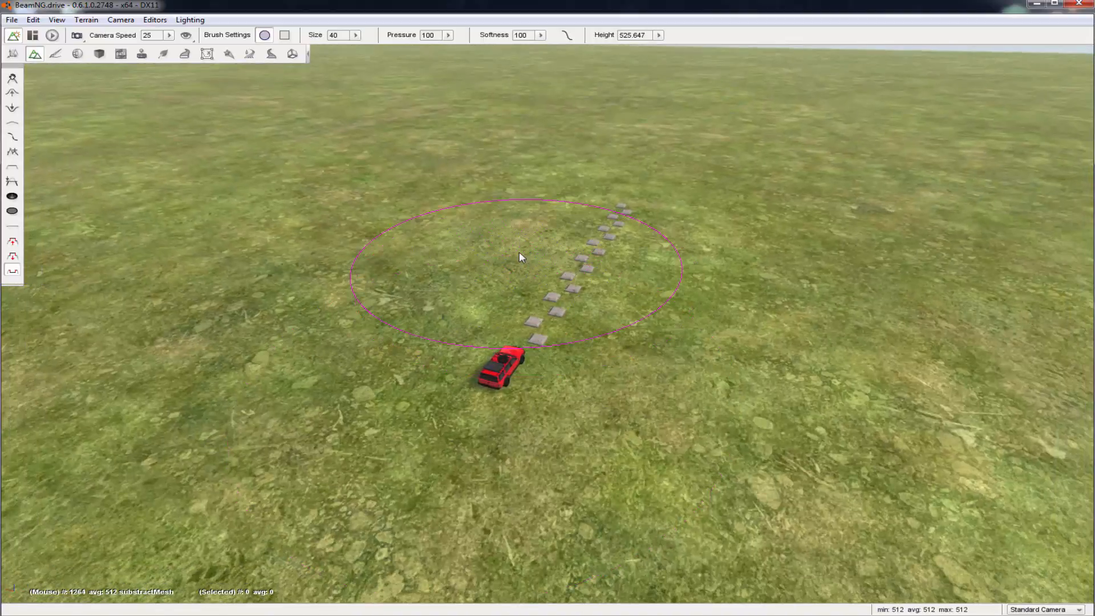
left_click(520, 256)
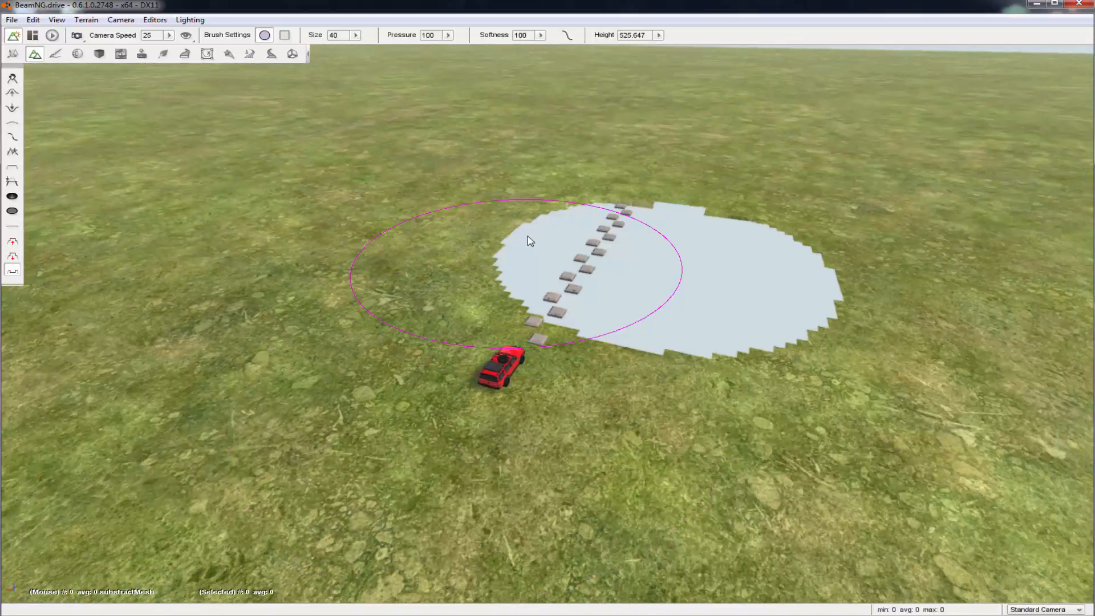
key("ctrl+z")
right_click_drag(524, 235, 279, 216)
key("w")
key("d")
key("s")
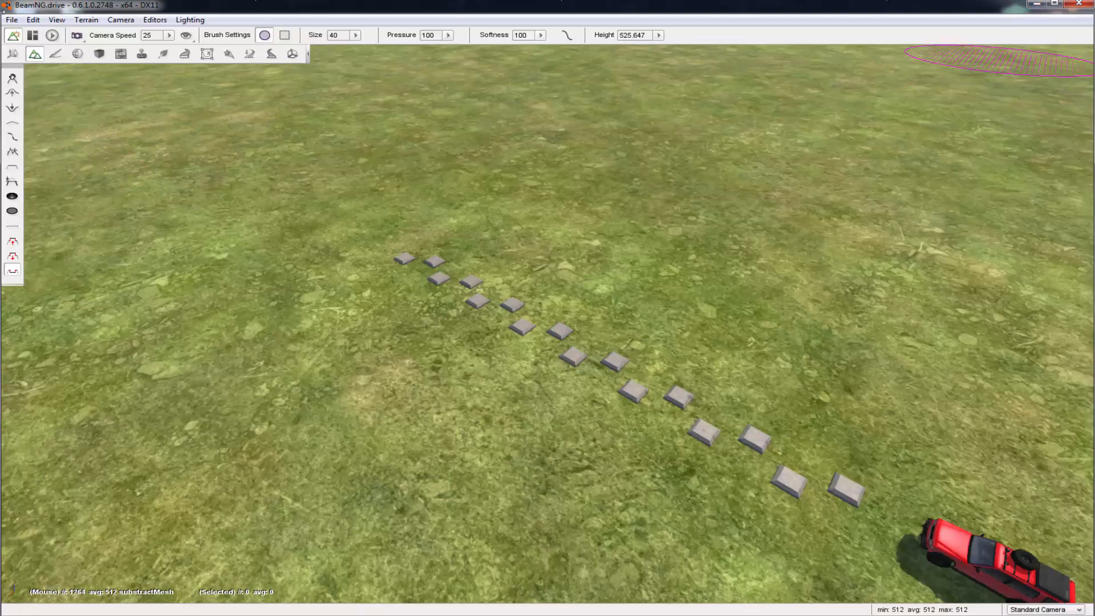
Close the World Editor and quit BeamNG.drive to return to the desktop
left_click(12, 20)
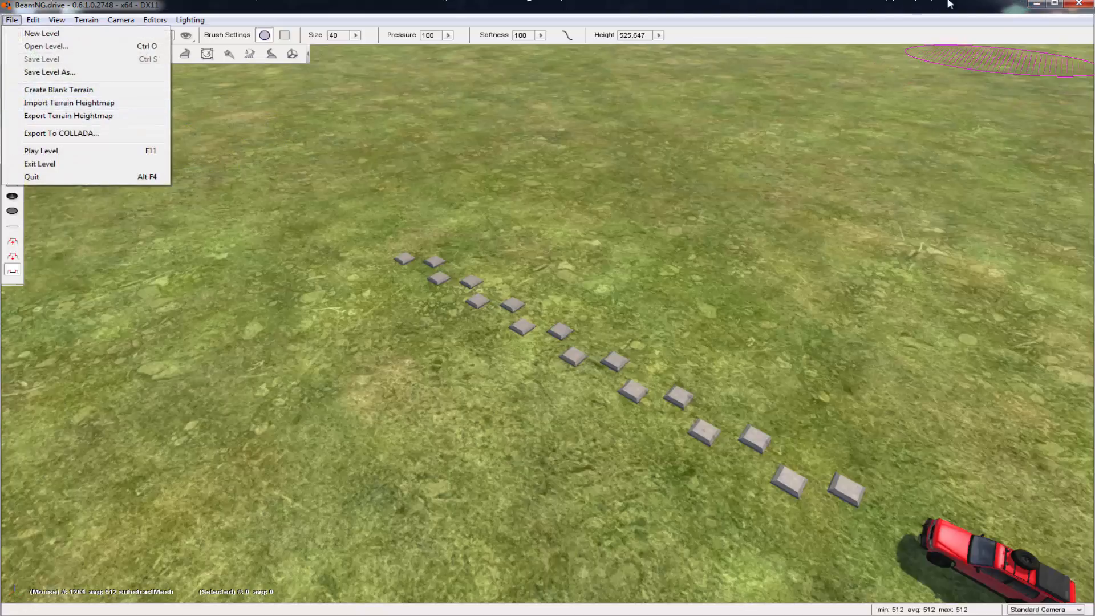
left_click(1076, 4)
left_click(1077, 4)
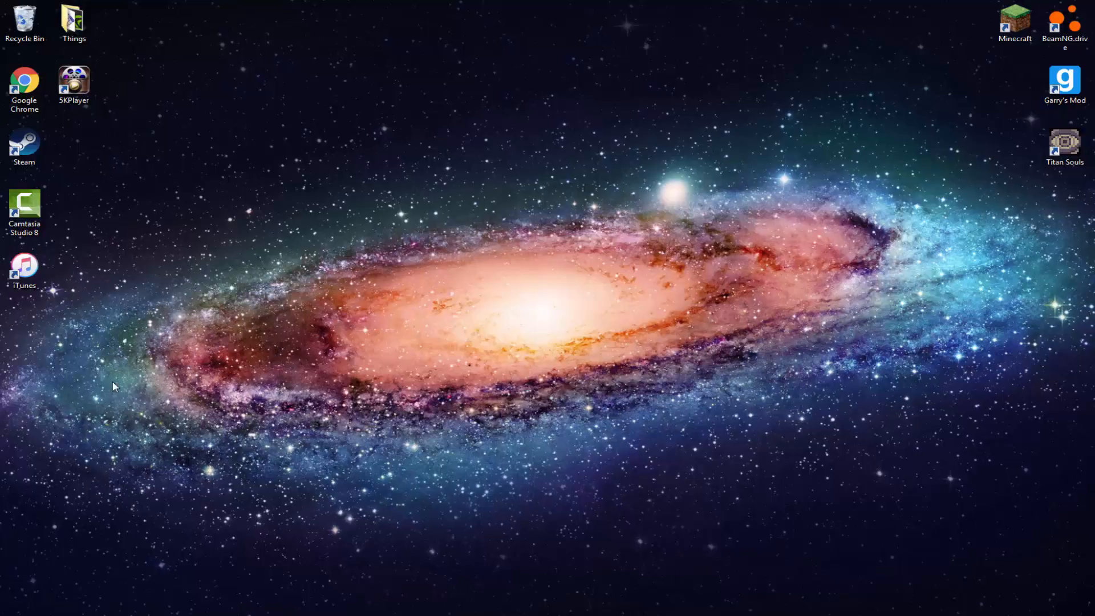
Open the Computer window in Windows Explorer
mouse_move(53, 615)
left_click(17, 613)
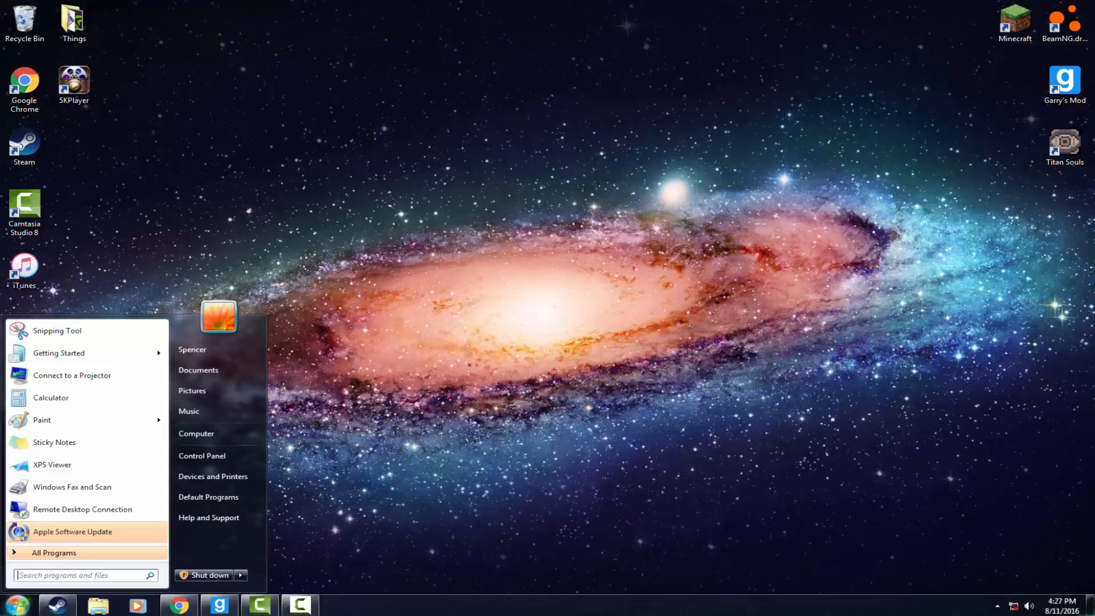
left_click(233, 437)
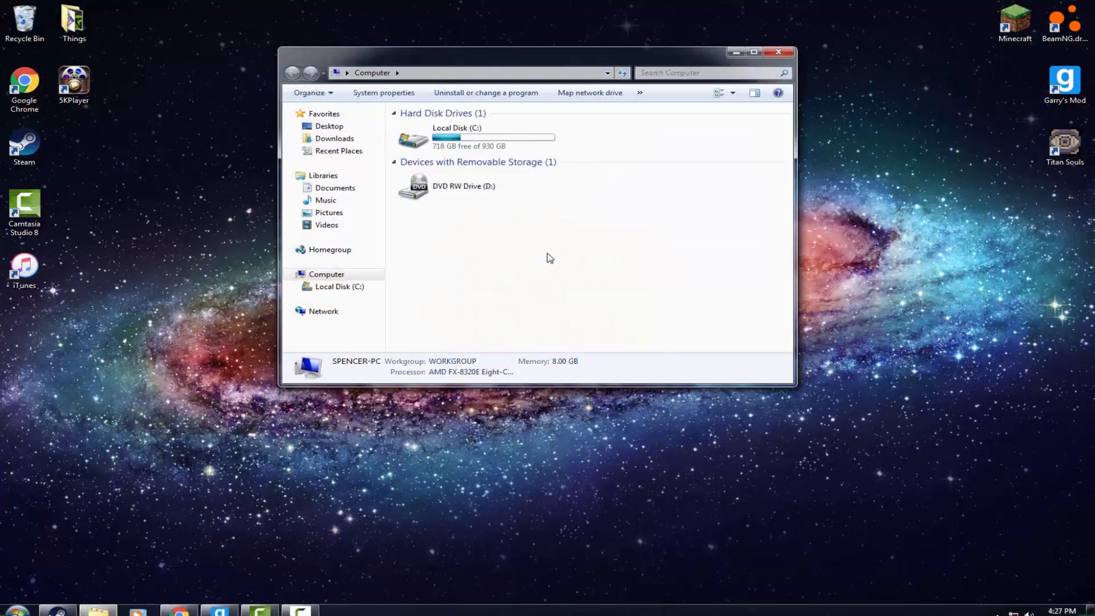
Browse the C: drive to the Steam folder inside Program Files (x86)
left_click(337, 287)
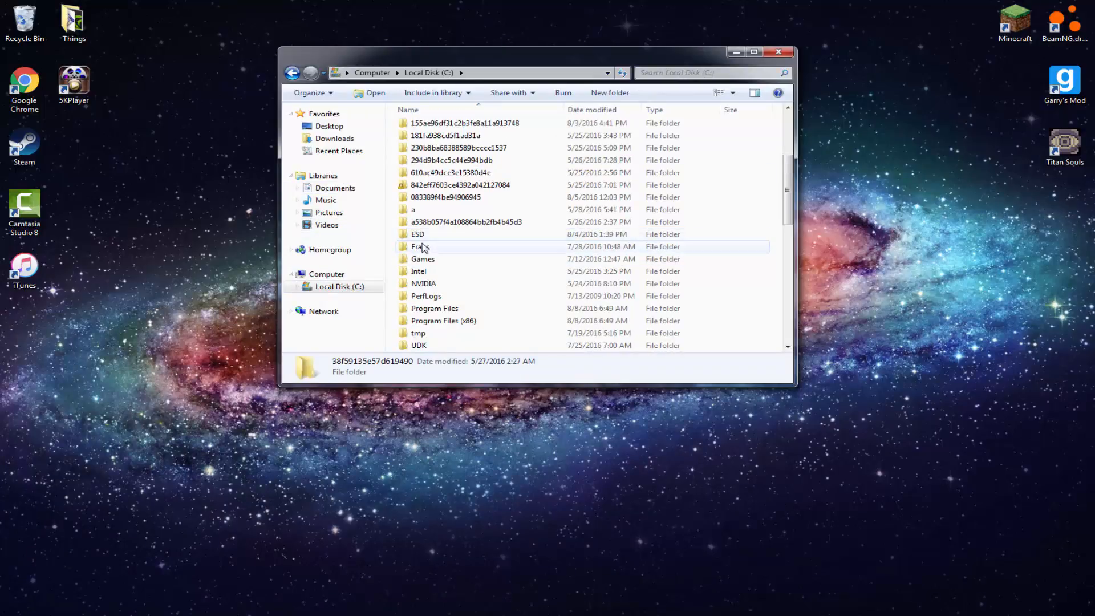
double_click(450, 321)
scroll(490, 314, "down", 4)
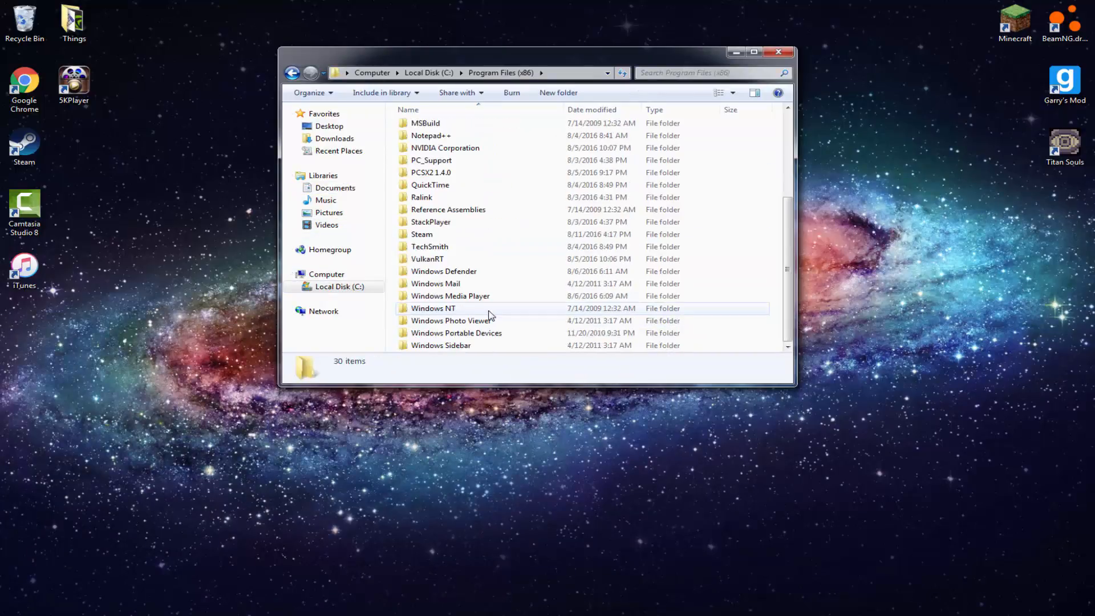
scroll(486, 258, "up", 3)
scroll(486, 258, "down", 3)
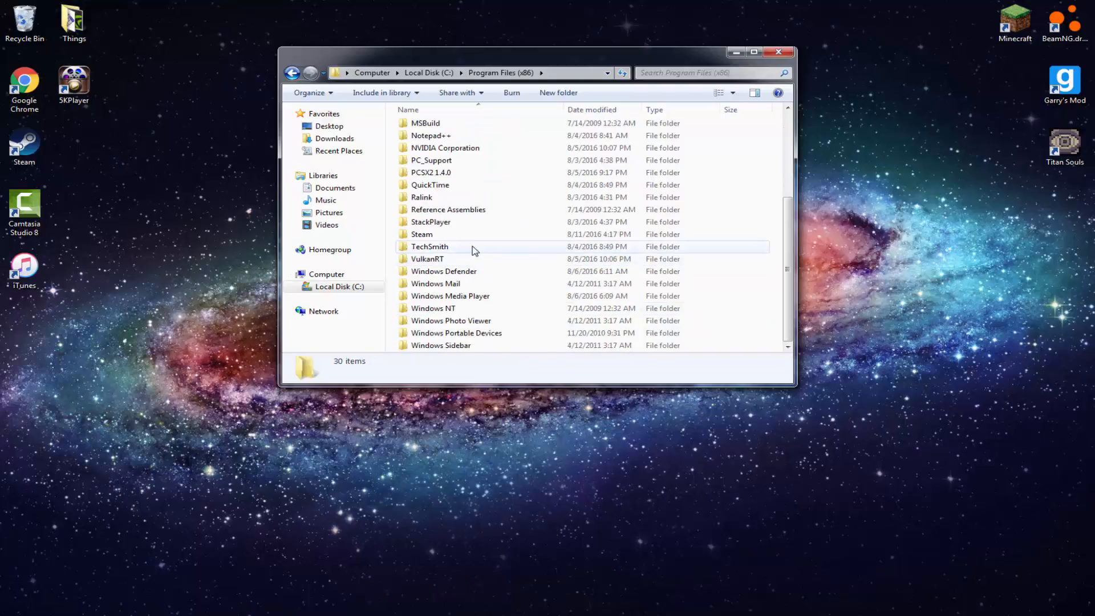
double_click(438, 234)
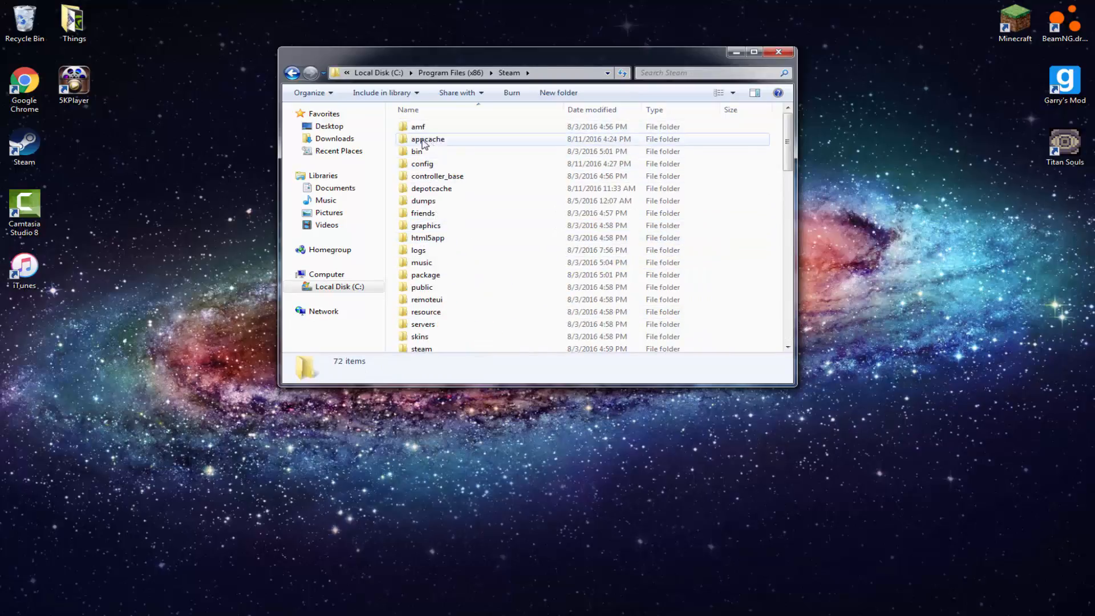
Open the game's level archives folder at steamapps\common\BeamNG.drive\content\levels
scroll(453, 166, "down", 5)
double_click(424, 184)
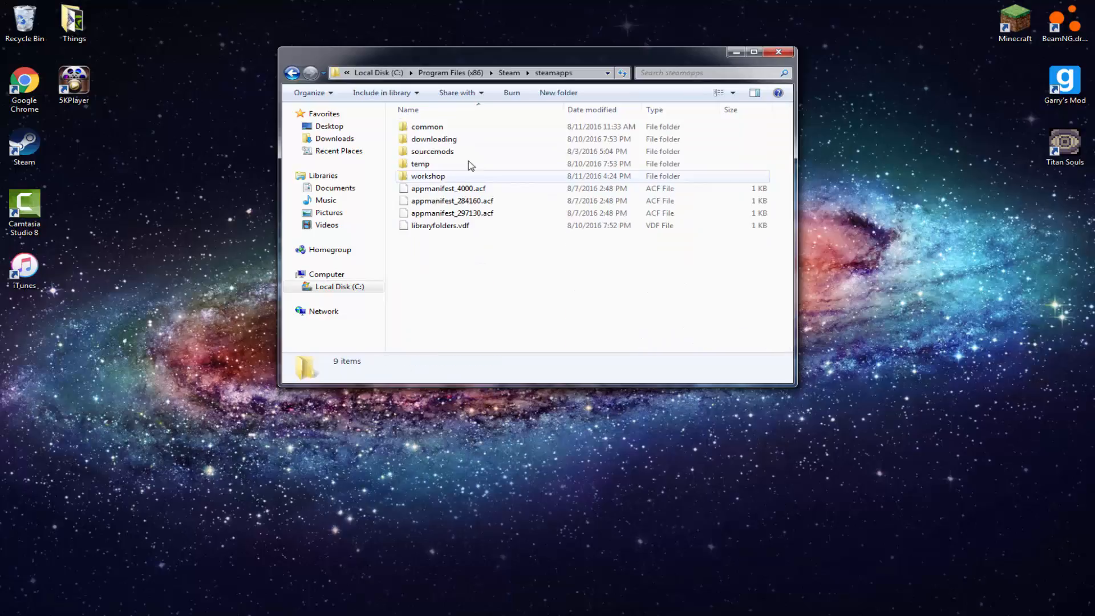
double_click(448, 126)
left_click(450, 130)
double_click(451, 132)
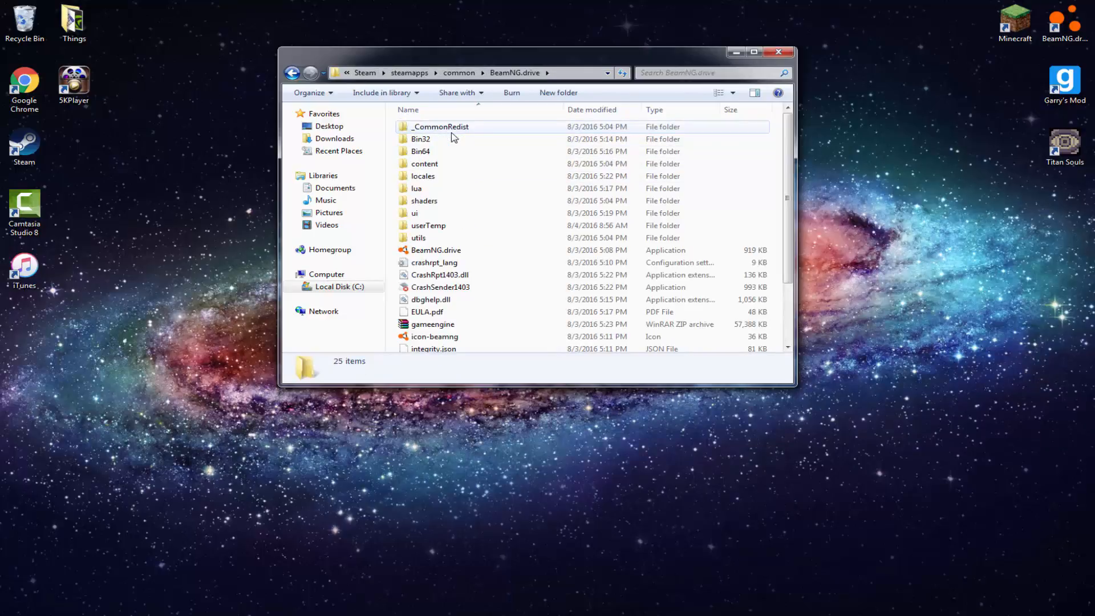
double_click(431, 164)
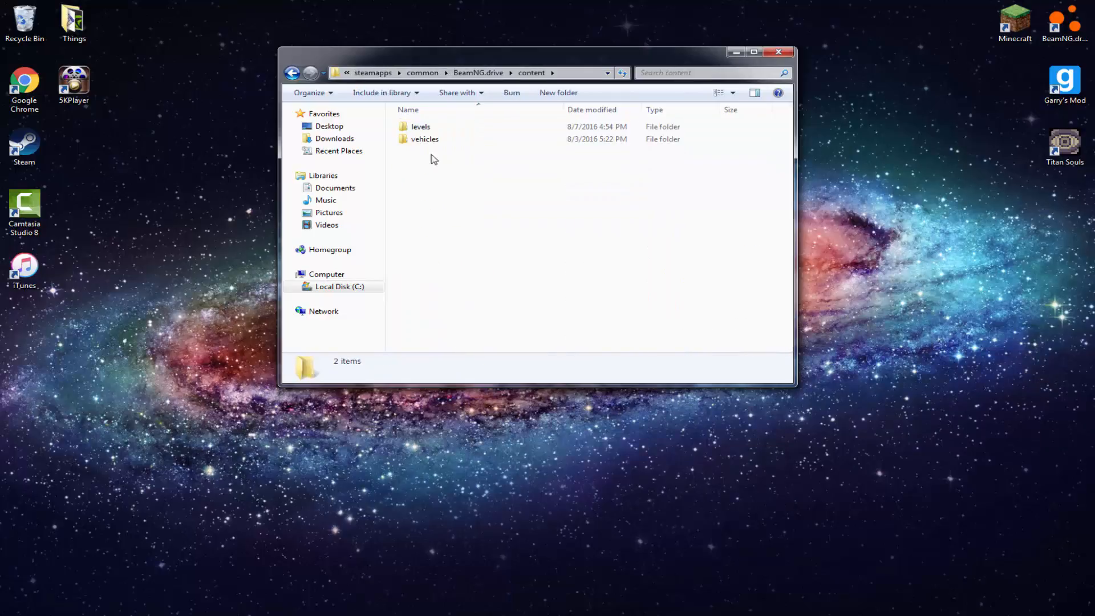
double_click(444, 126)
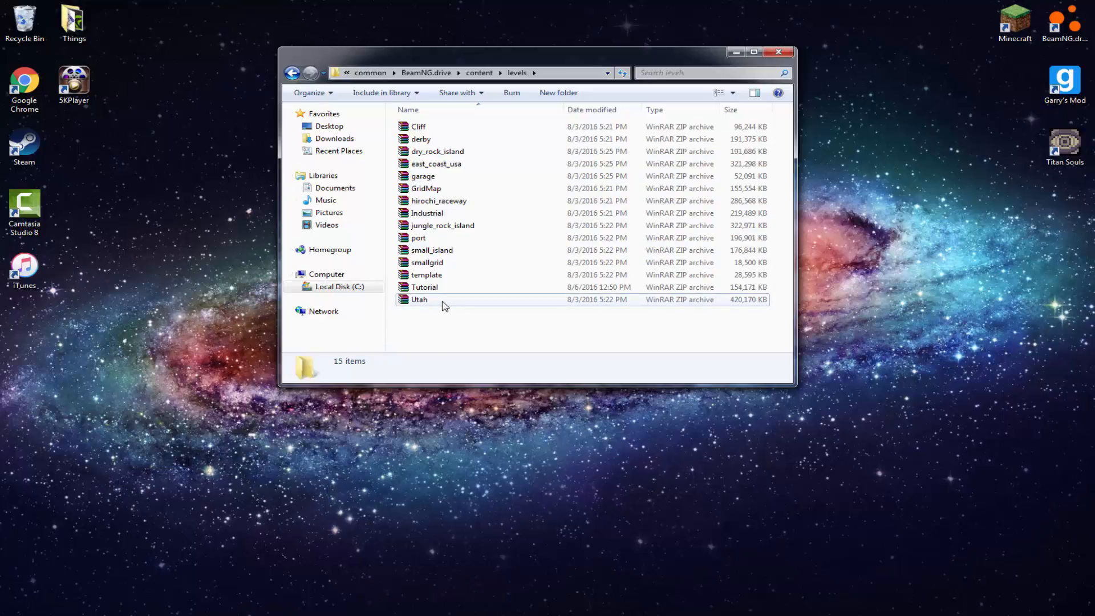
Copy the east_coast_usa archive from the levels folder to the desktop
left_click_drag(442, 303, 412, 315)
left_click(431, 314)
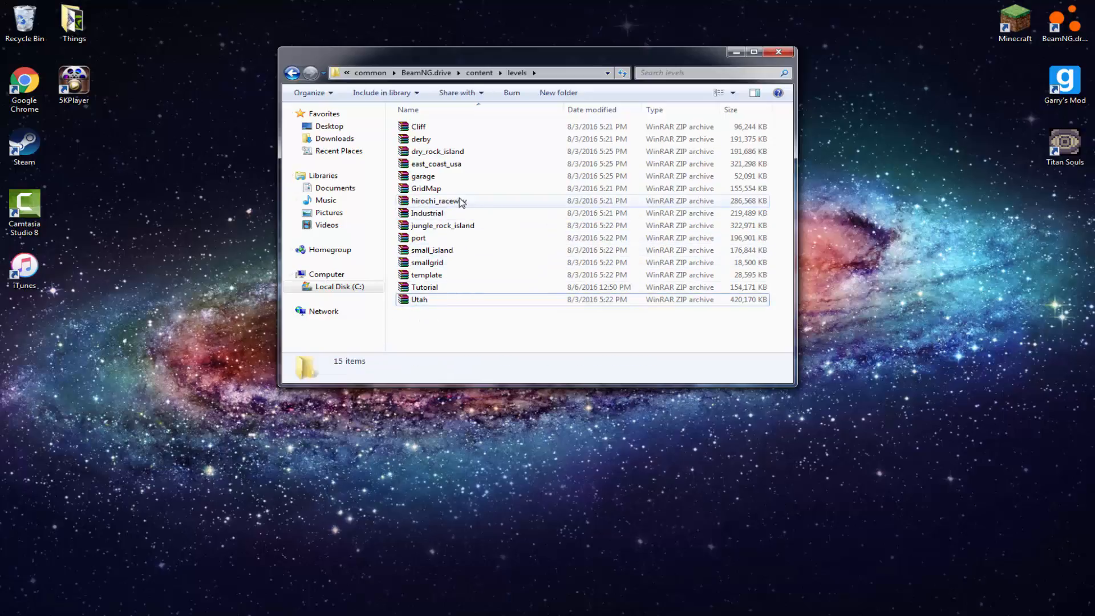
left_click_drag(454, 169, 418, 167)
right_click(418, 166)
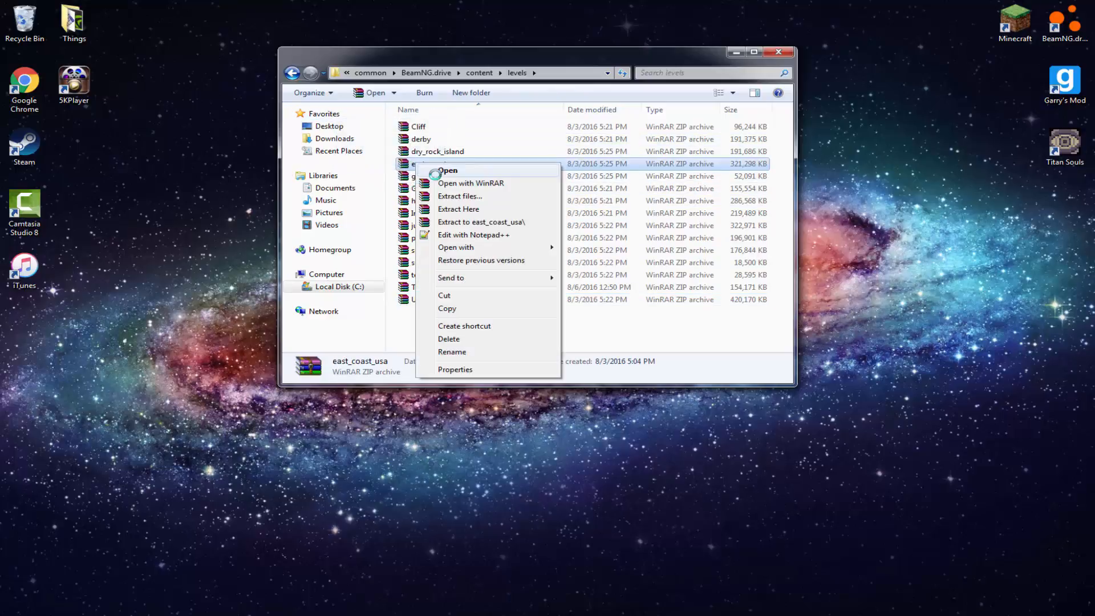
left_click(463, 295)
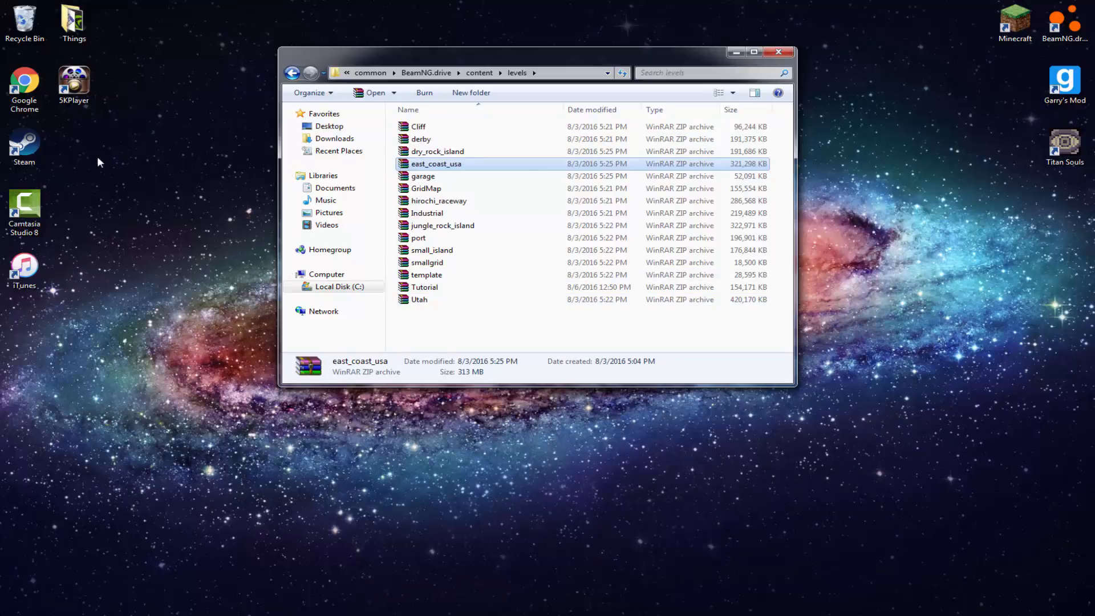
right_click(114, 158)
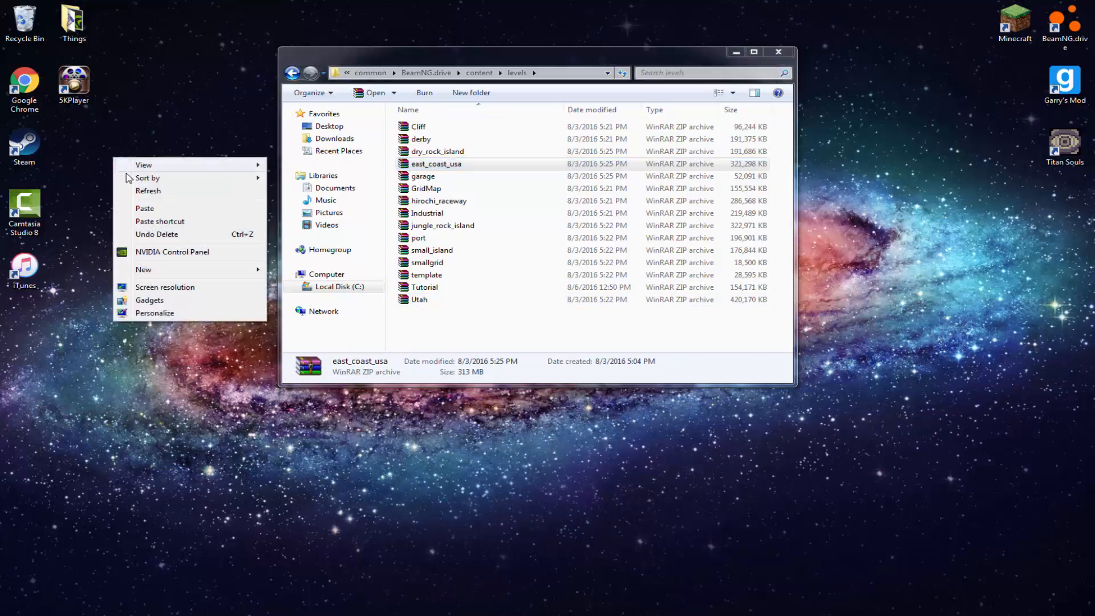
left_click(184, 210)
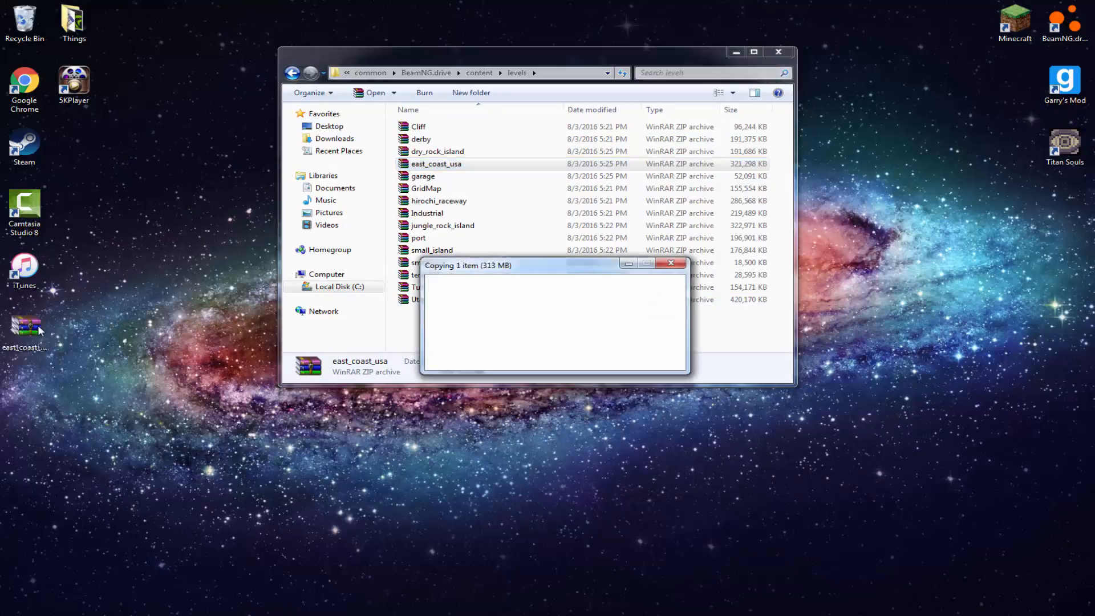
Place the east_coast_usa copy beside the other desktop icons and rename it Import 1
left_click_drag(82, 326, 142, 105)
key("F2")
mouse_move(285, 605)
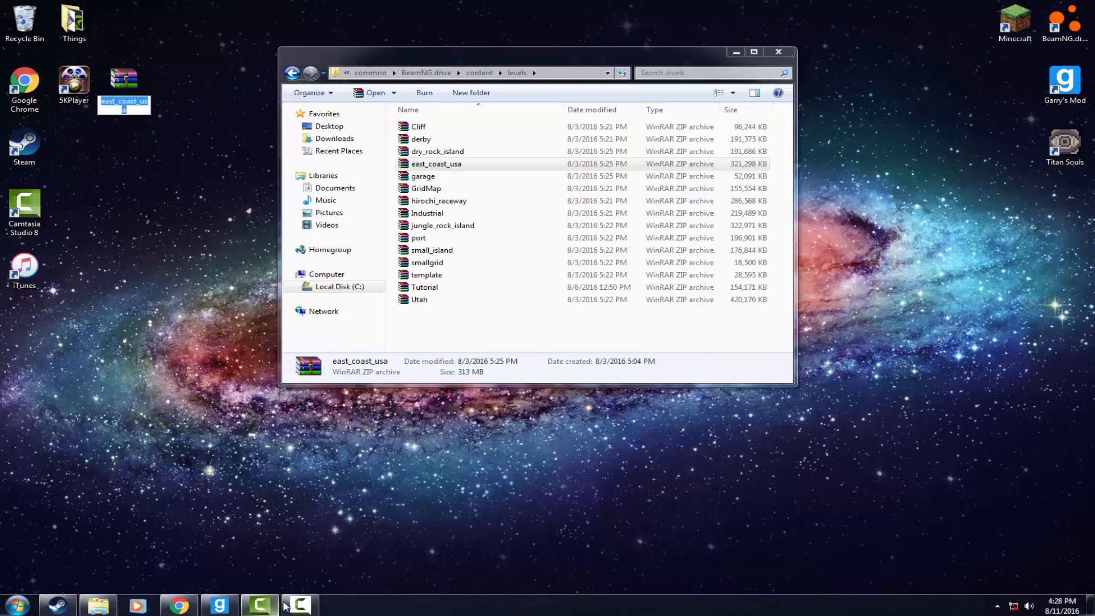
left_click(134, 118)
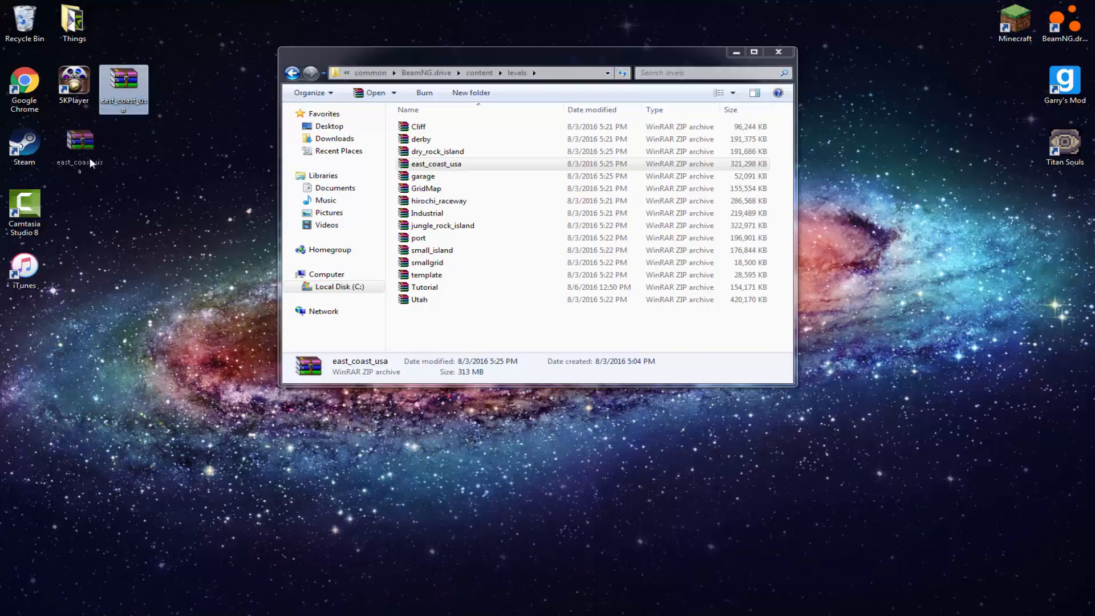
left_click_drag(90, 157, 86, 158)
right_click(72, 157)
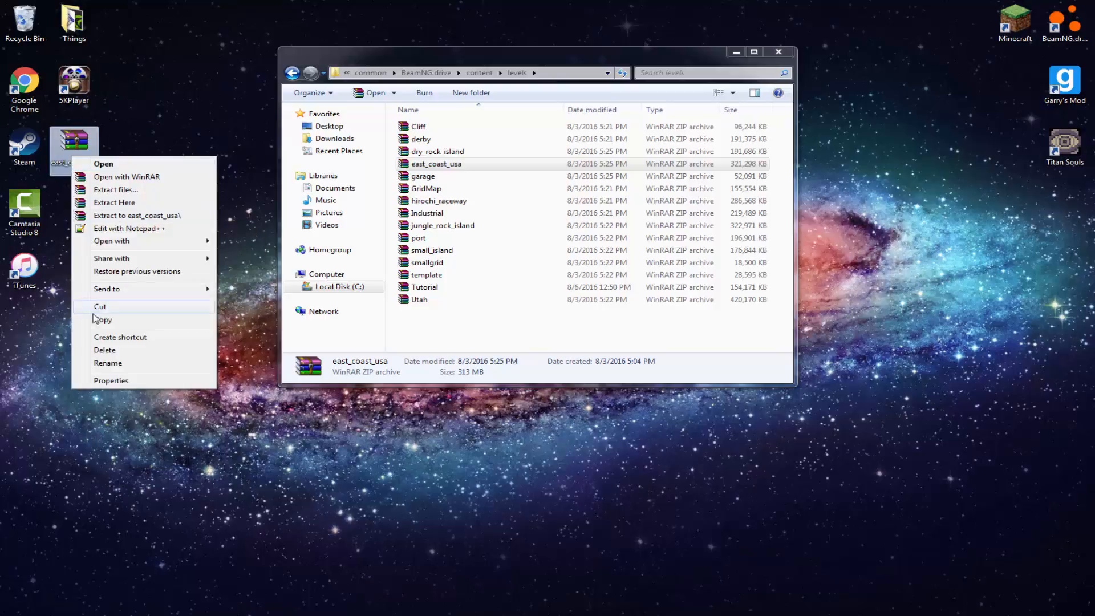
left_click(107, 363)
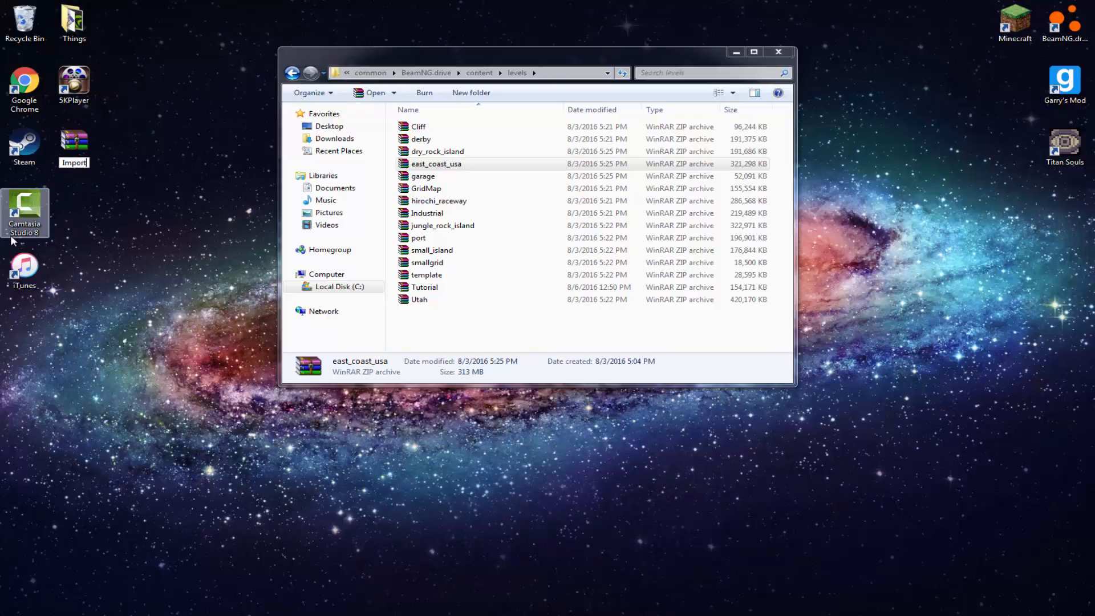
key("Return")
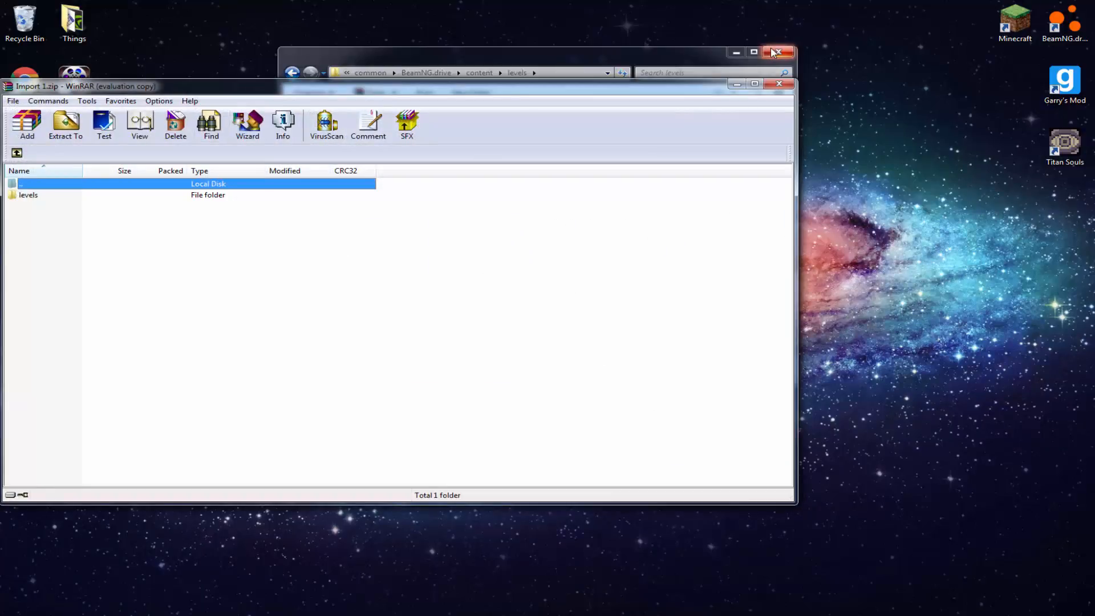
Open the Import 1 archive in WinRAR and close the levels folder window
left_click(772, 50)
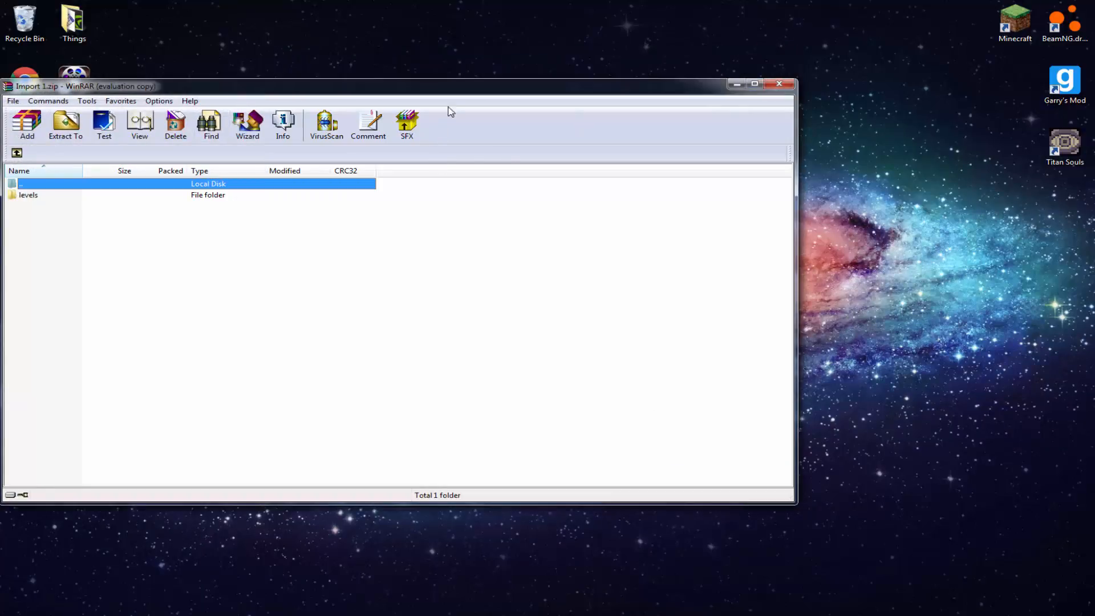
left_click_drag(502, 90, 647, 97)
Look through the archives in the BeamNG.drive mods folder under Documents, and close that folder window
key("super")
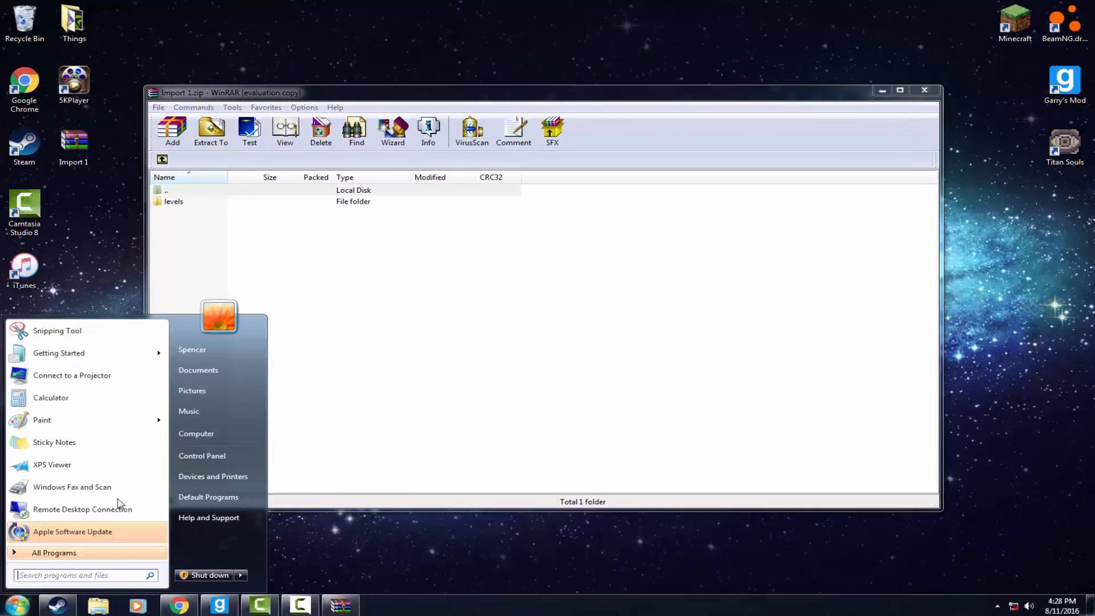
left_click(222, 433)
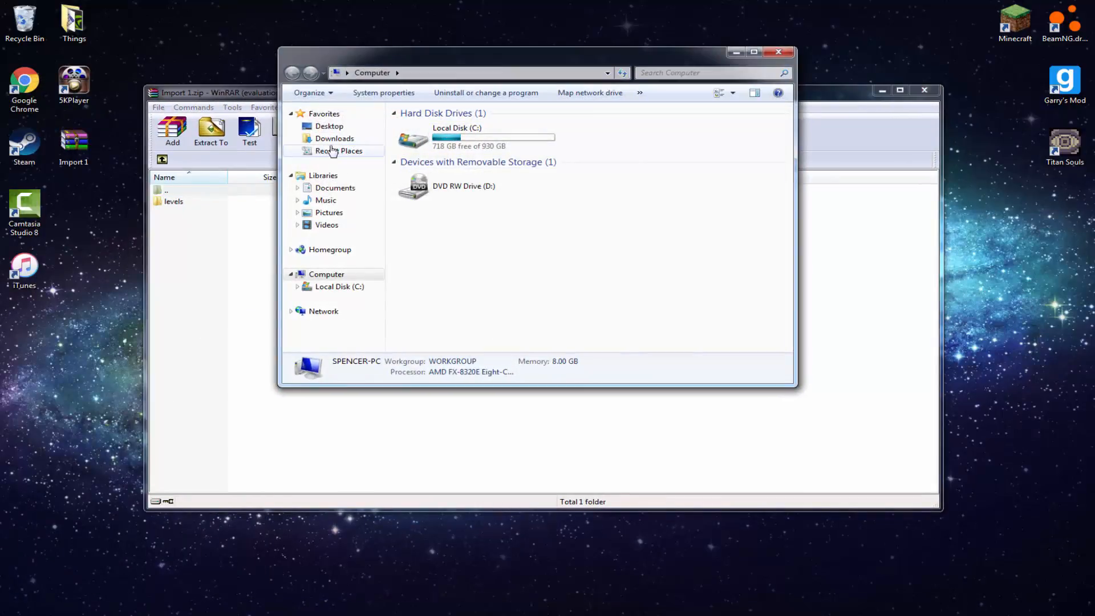
left_click(336, 188)
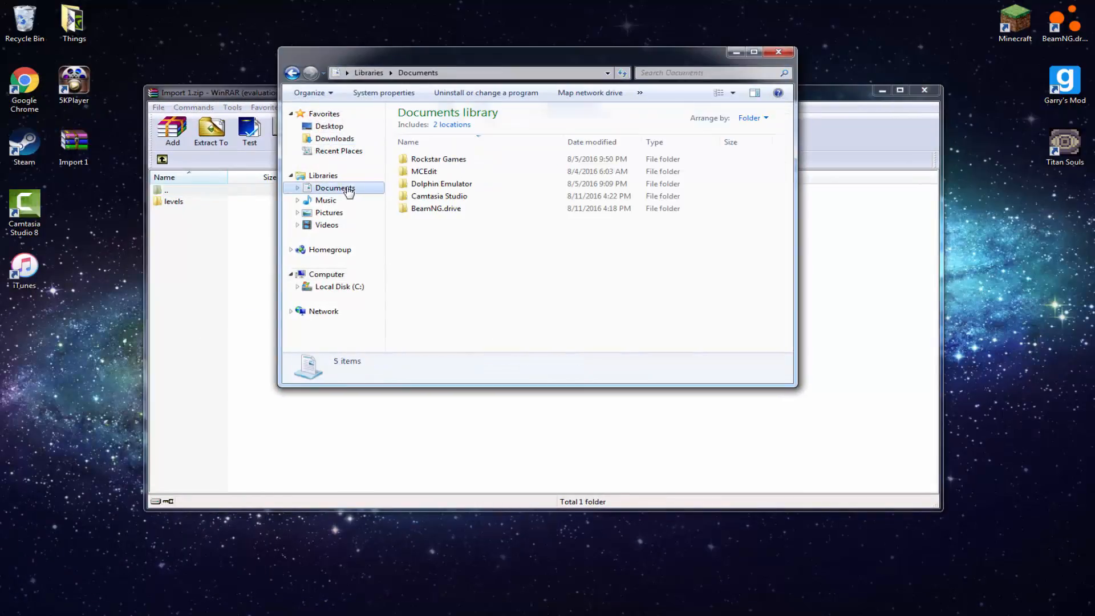
double_click(446, 208)
double_click(447, 183)
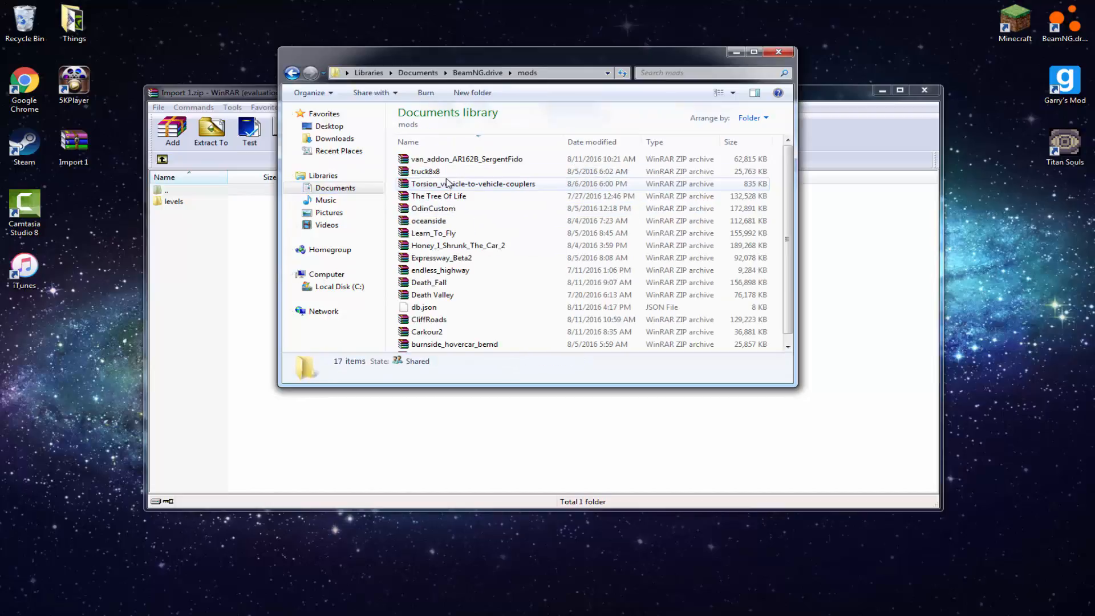
scroll(447, 208, "down", 1)
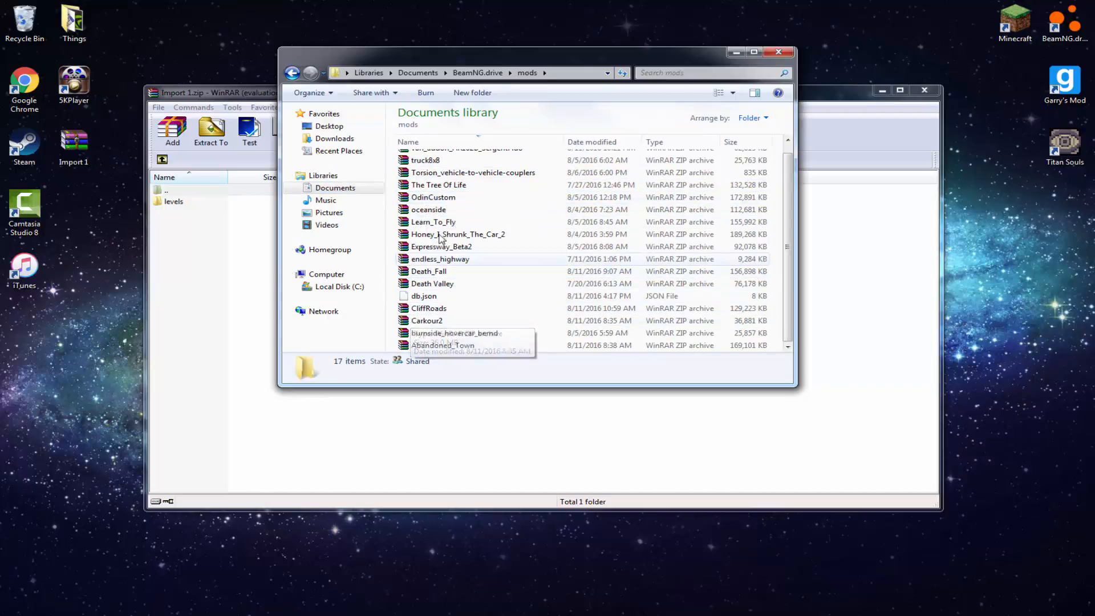
scroll(433, 225, "up", 1)
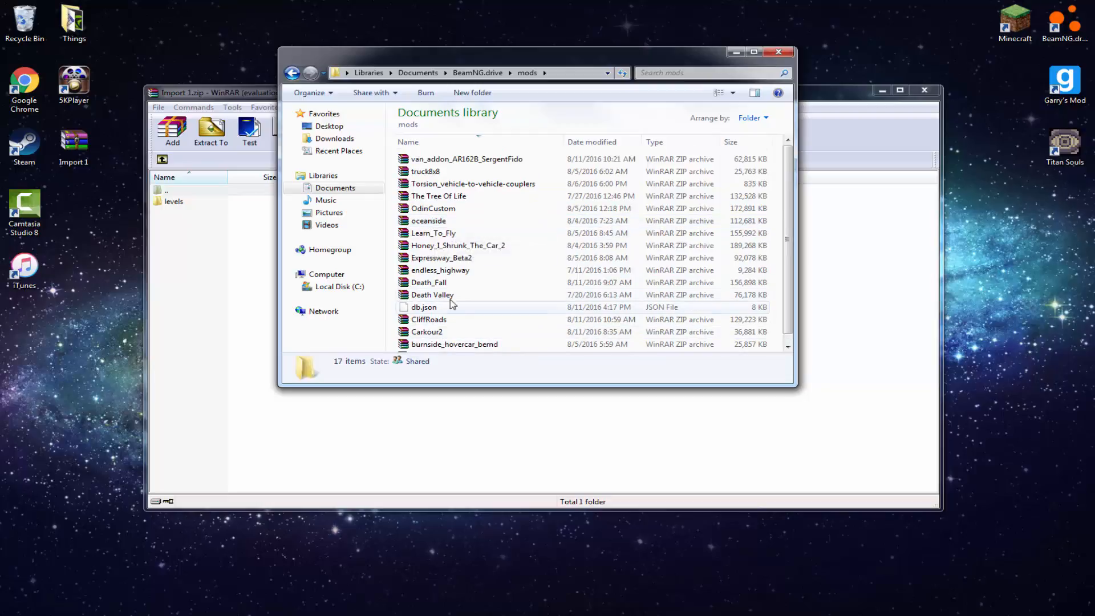
scroll(450, 305, "down", 1)
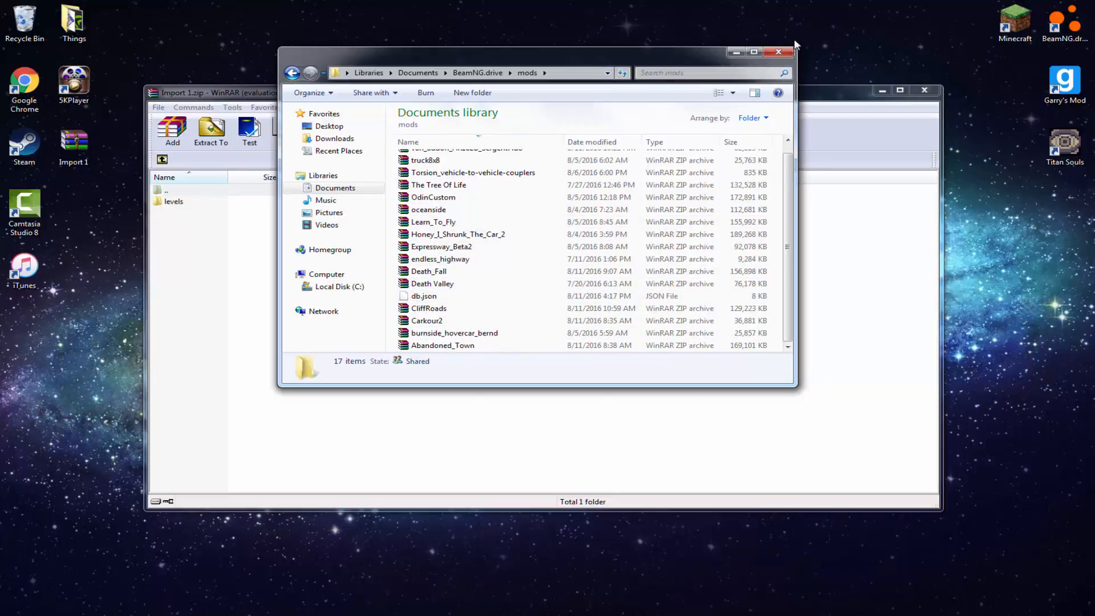
left_click(778, 52)
Open a new Computer window and browse to the Steam folder in Program Files (x86) on the C: drive
key("super")
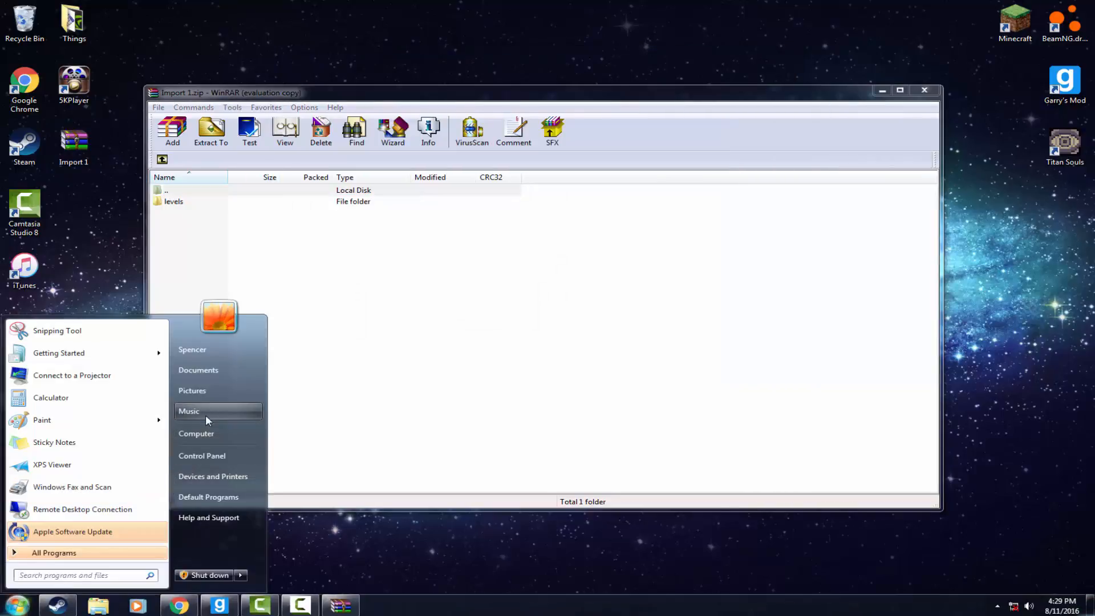
left_click(197, 430)
double_click(451, 132)
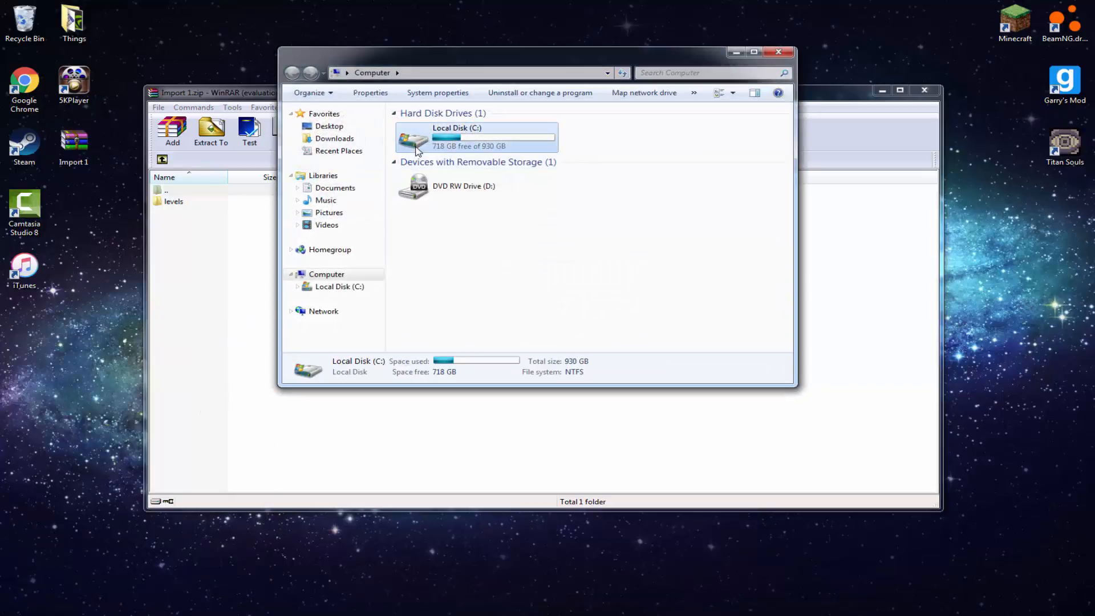
scroll(451, 262, "down", 1)
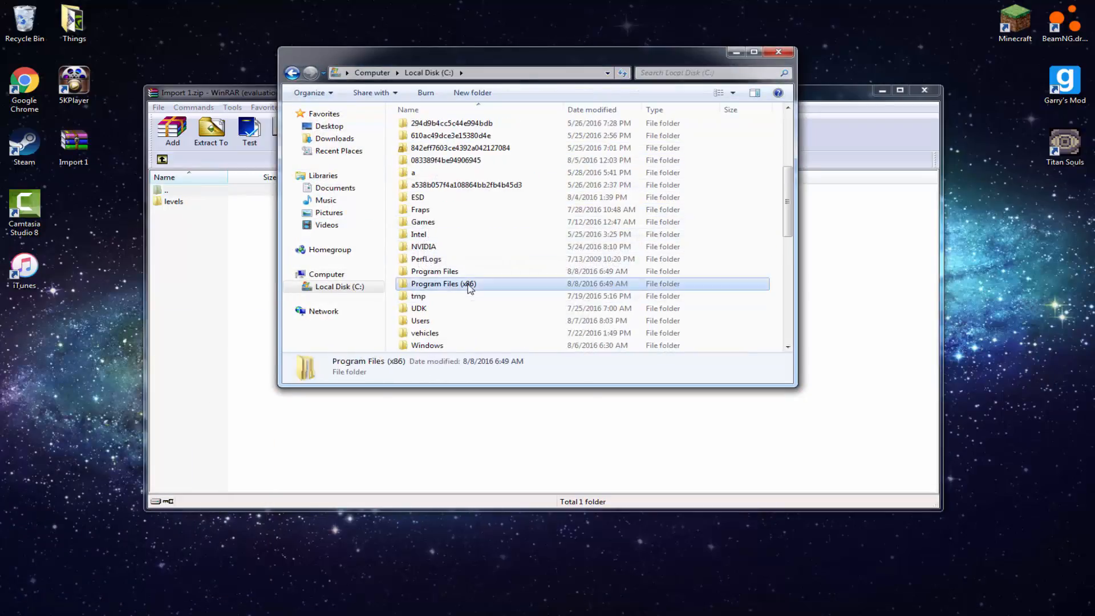
double_click(469, 286)
scroll(456, 175, "down", 4)
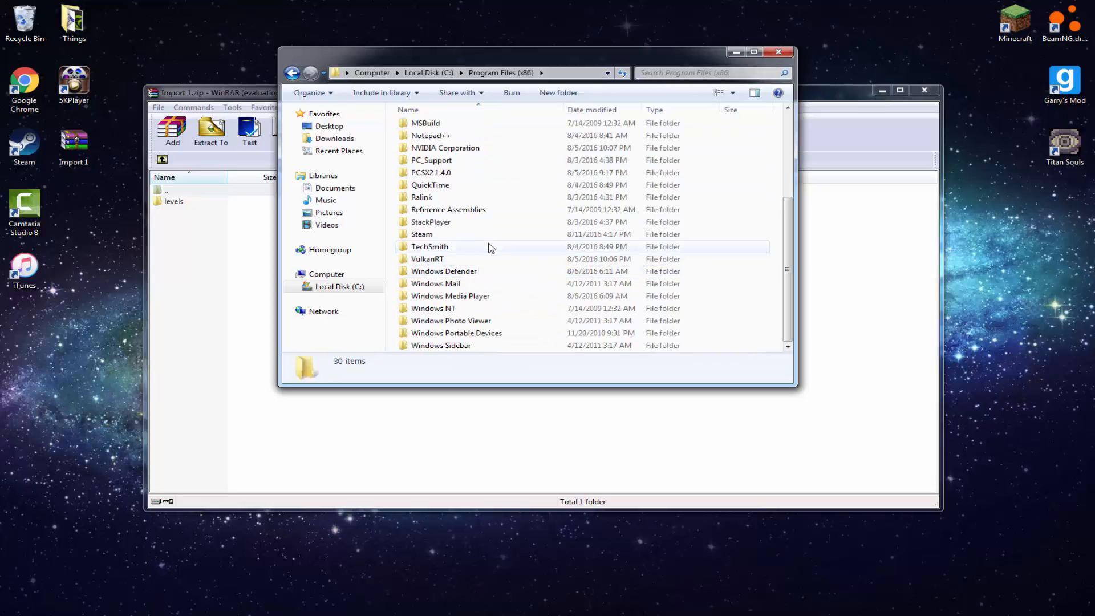
double_click(494, 235)
Open the BeamNG.drive game folder inside steamapps\common
scroll(496, 188, "down", 4)
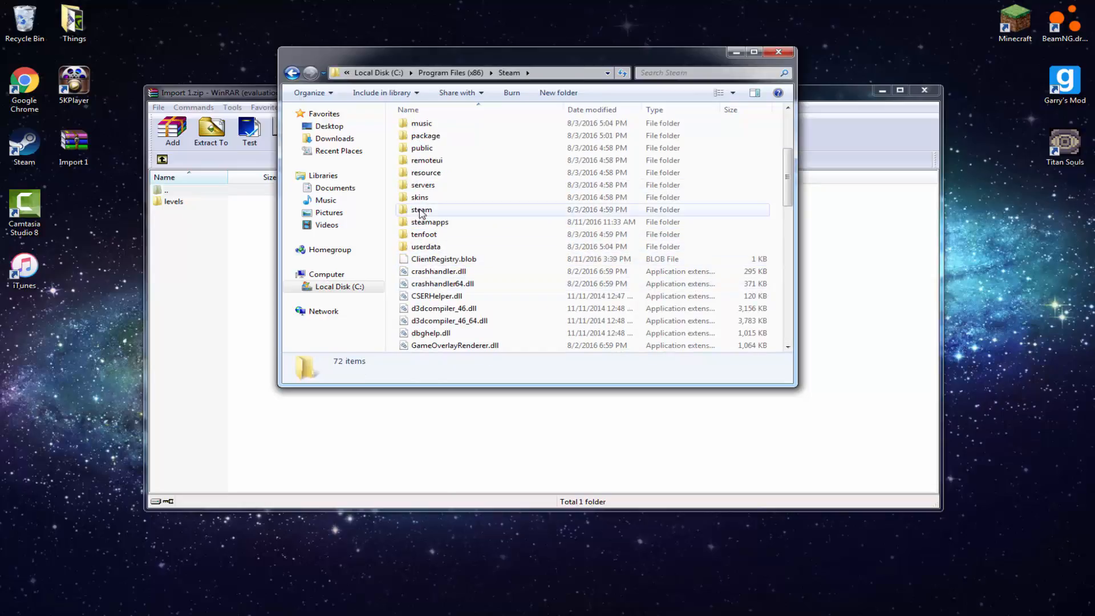
left_click(440, 222)
double_click(439, 222)
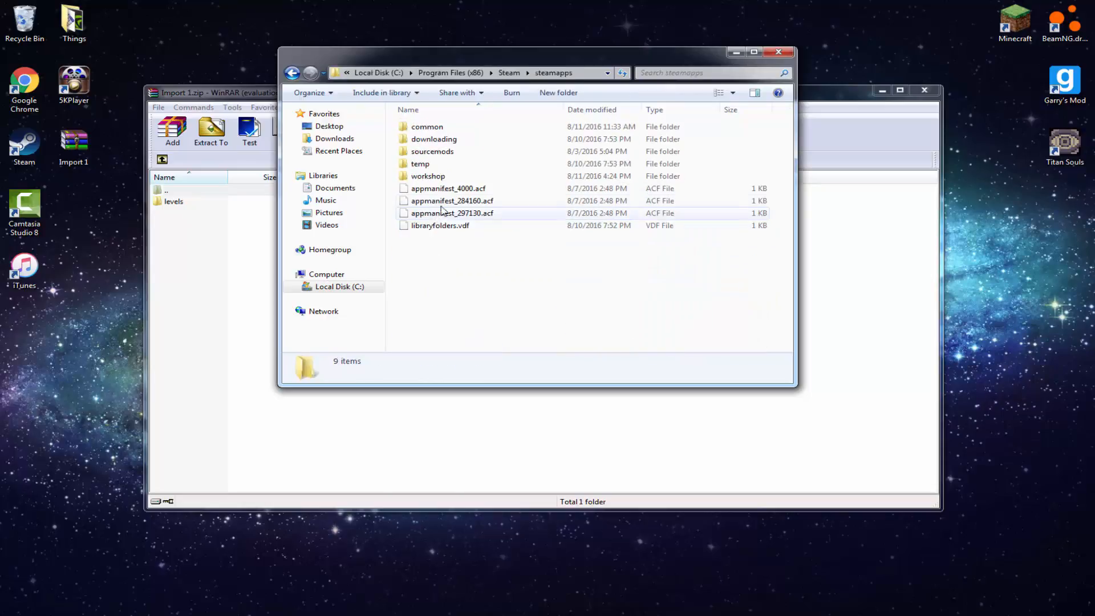
double_click(454, 130)
double_click(454, 131)
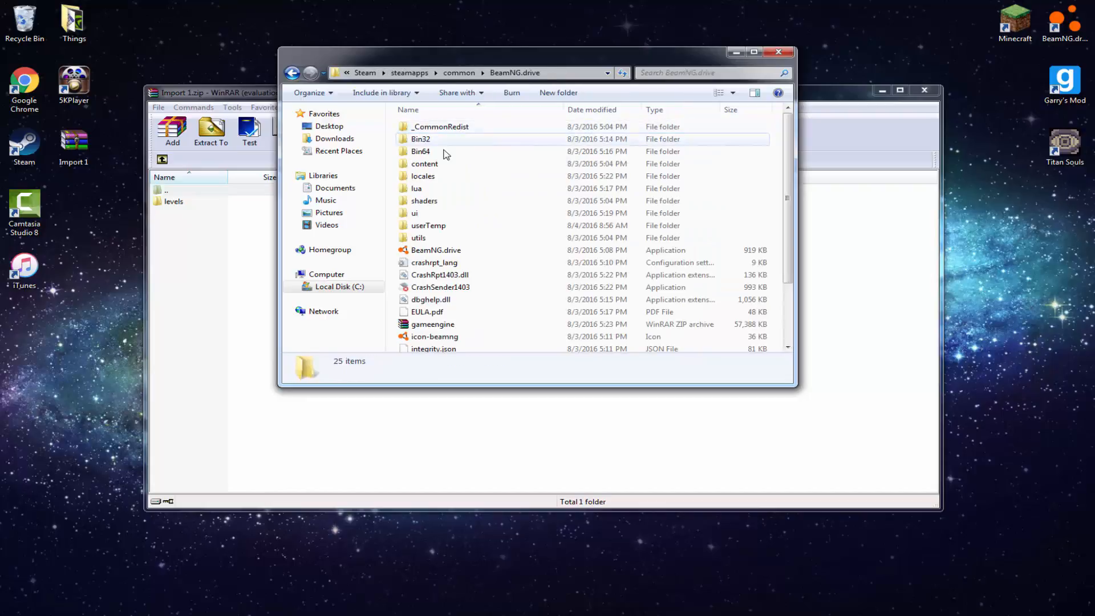
Open the content\levels folder and move the Tutorial archive from it to the desktop
double_click(439, 152)
double_click(459, 129)
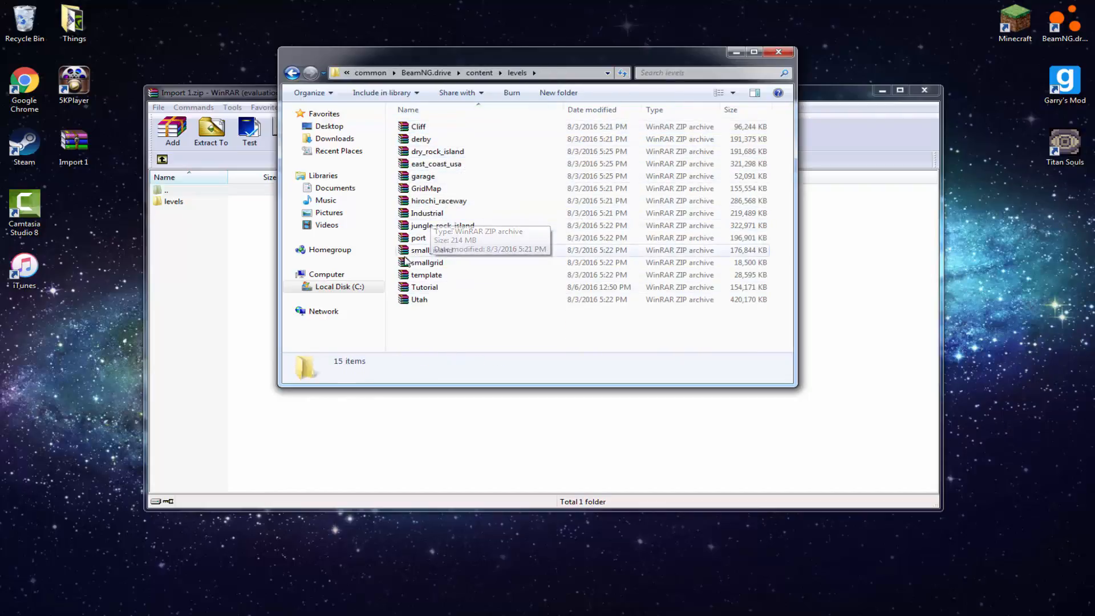
left_click(402, 289)
left_click_drag(402, 292, 106, 291)
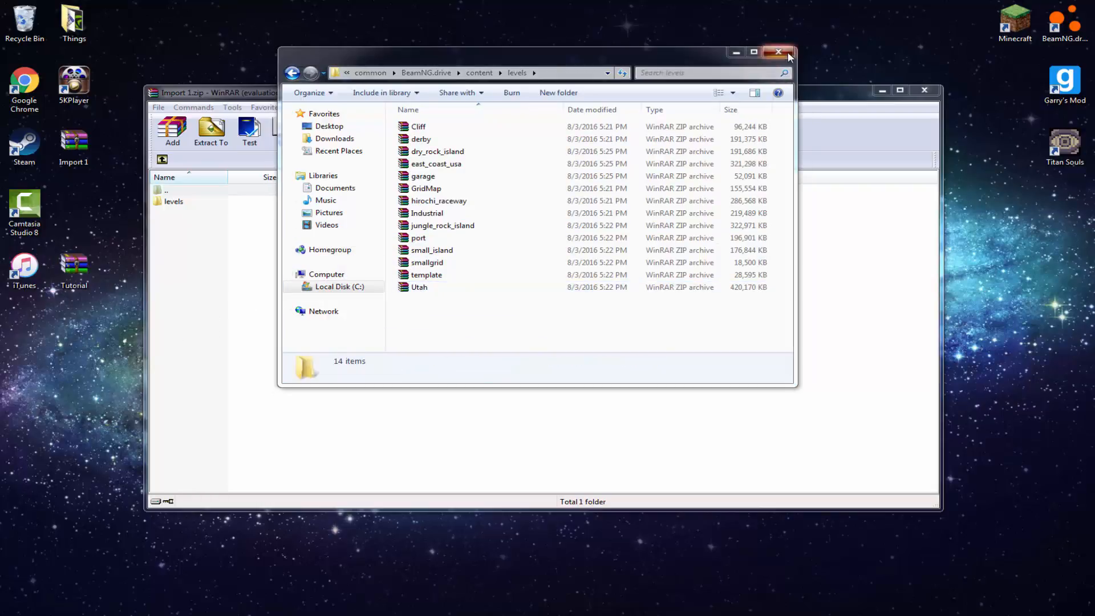
Close the levels folder, open the BeamNG.drive mods folder under Documents, and minimize that window
left_click(778, 52)
left_click(17, 605)
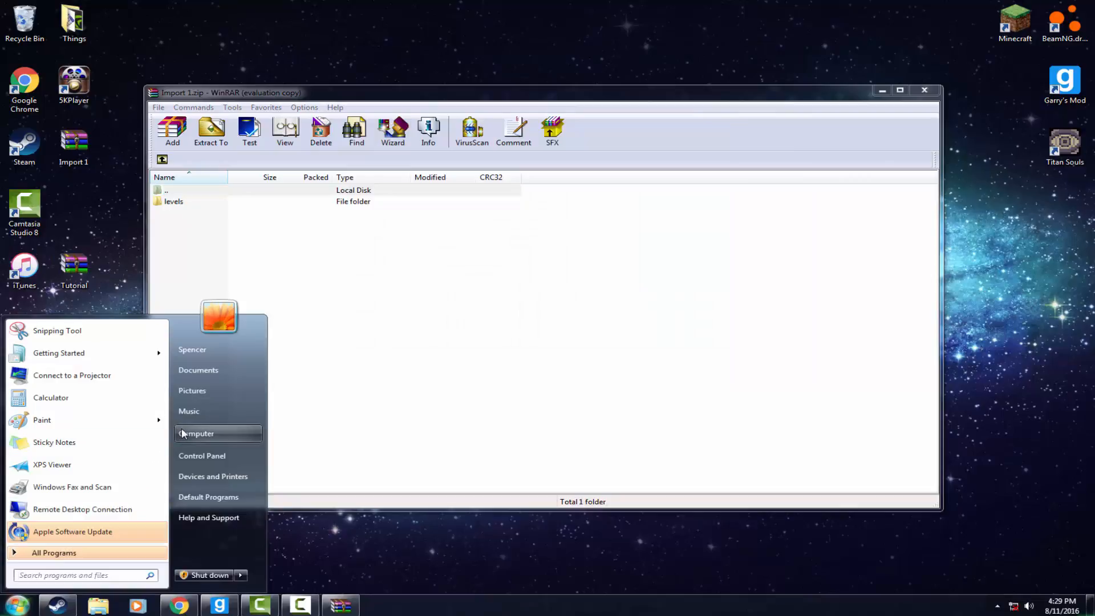
left_click(195, 433)
left_click(373, 189)
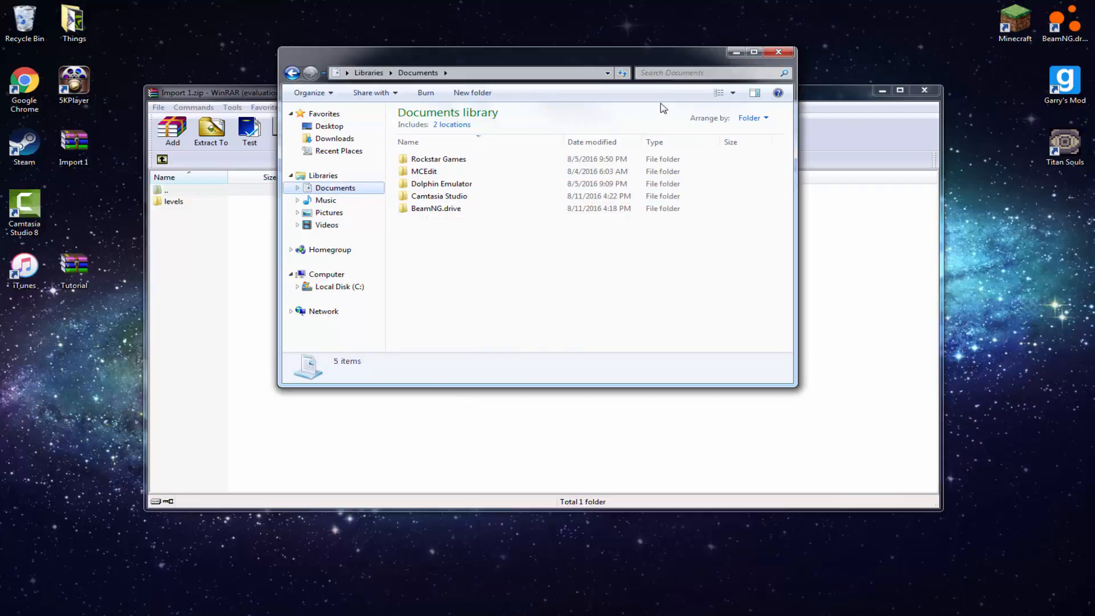
double_click(485, 210)
double_click(425, 186)
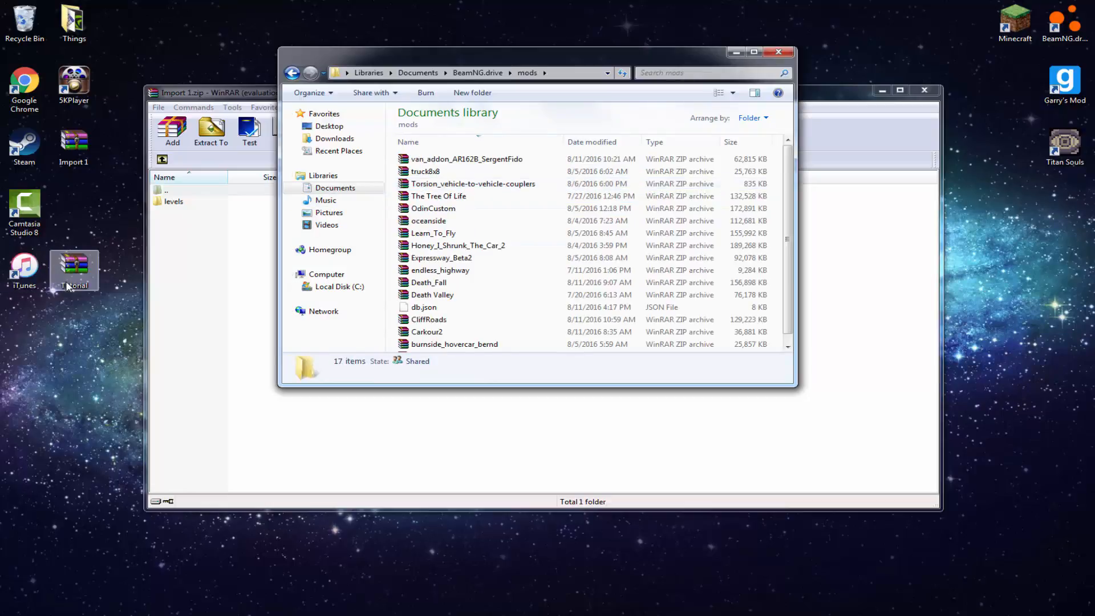
left_click(735, 52)
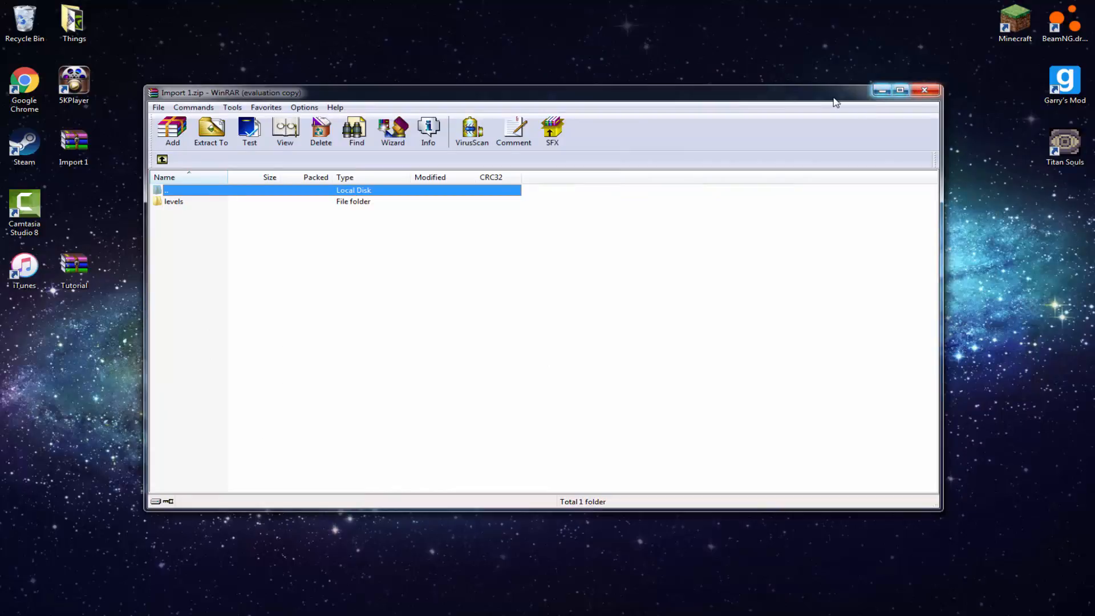
Browse the Import 1 archive to the shapes folder inside levels\east_coast_usa\art
left_click_drag(836, 97, 897, 78)
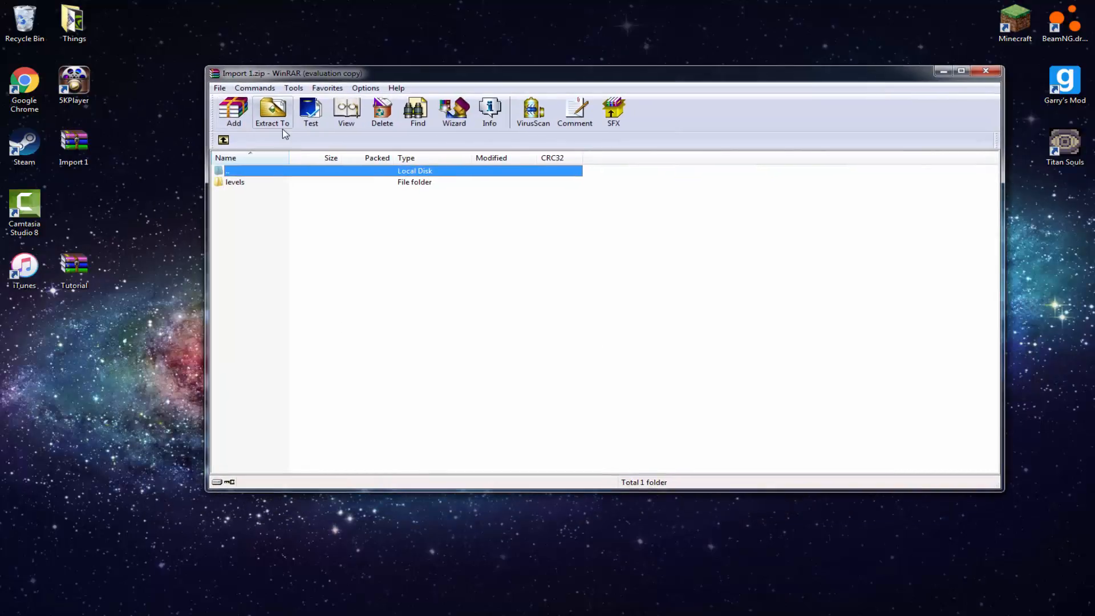
double_click(271, 183)
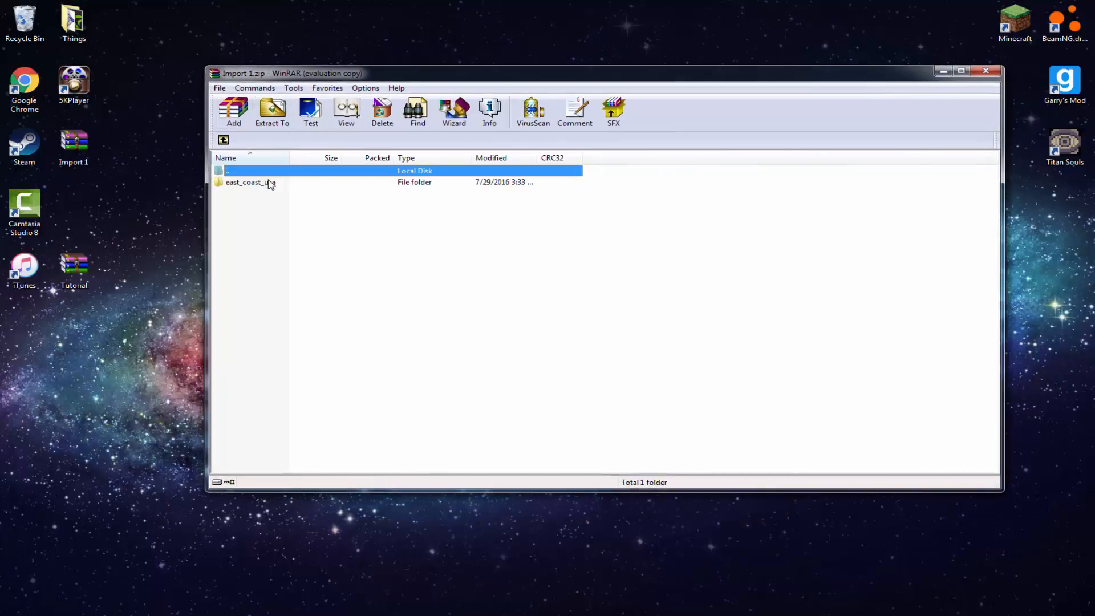
double_click(270, 183)
left_click(271, 183)
double_click(270, 183)
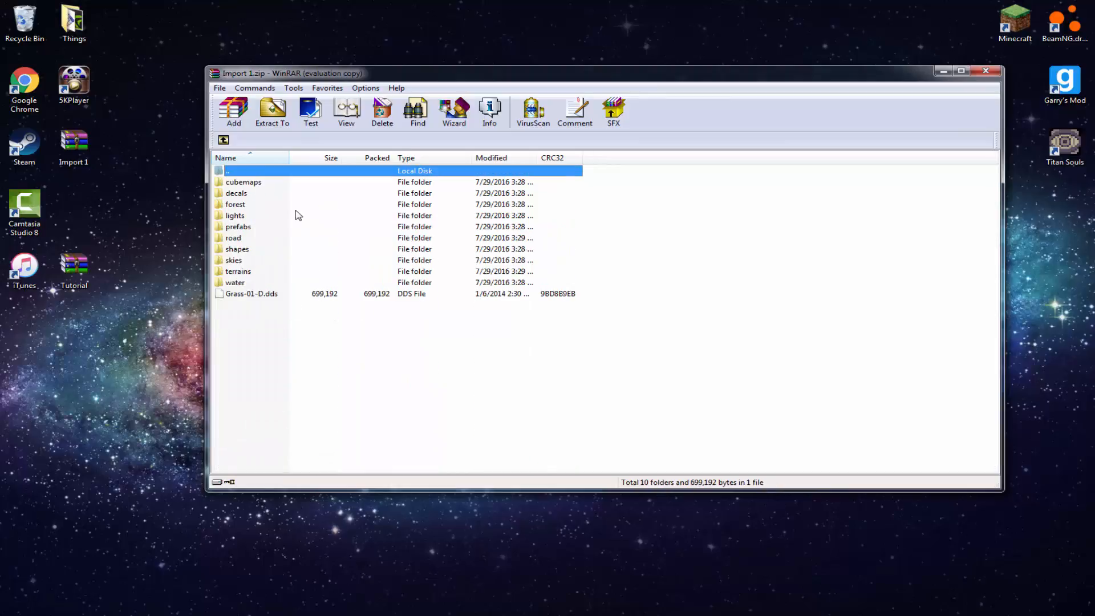
double_click(245, 249)
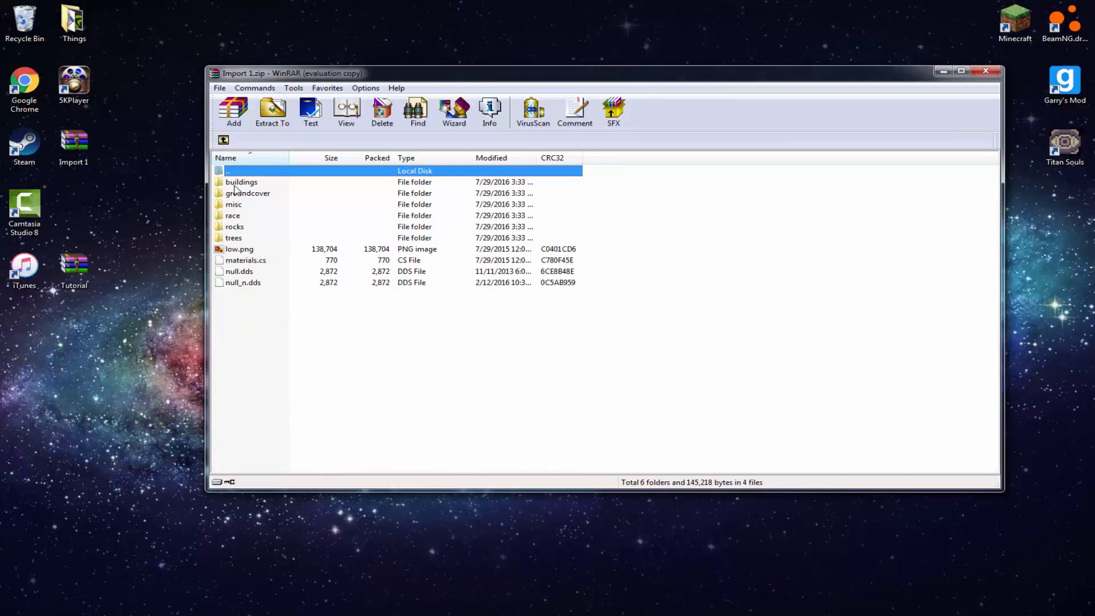
Extract the buildings folder from the Import 1 archive to the desktop and close the archive
double_click(235, 182)
left_click(224, 140)
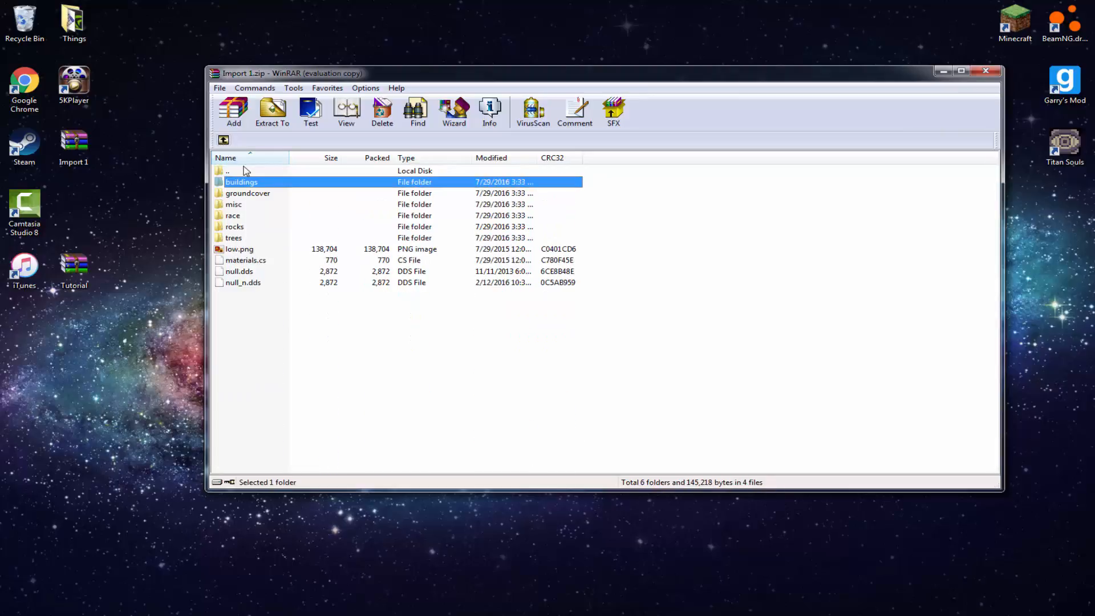
left_click_drag(250, 187, 155, 204)
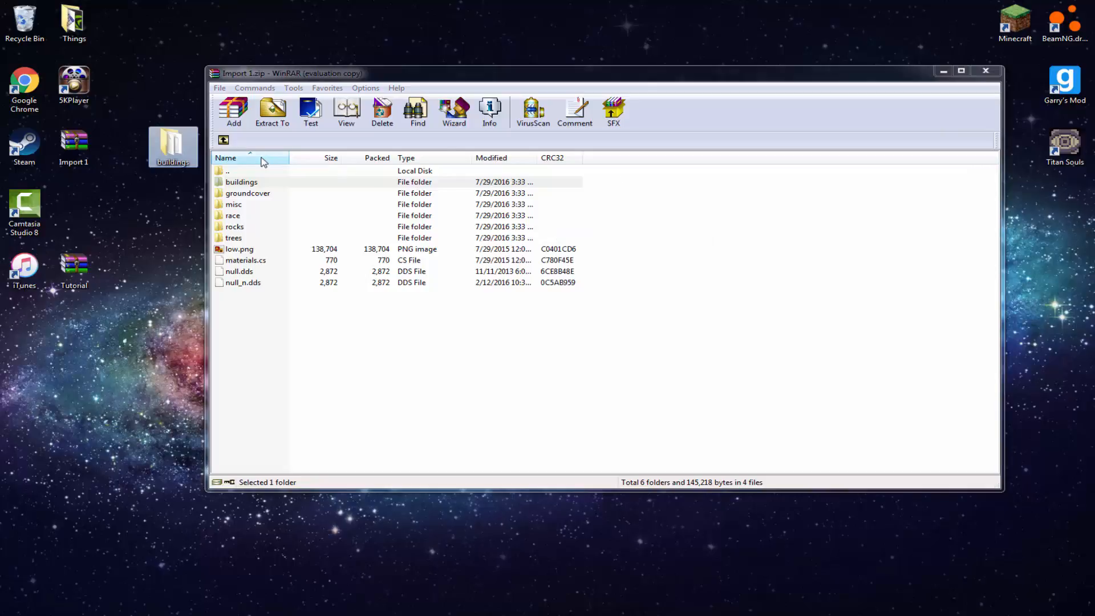
left_click(985, 69)
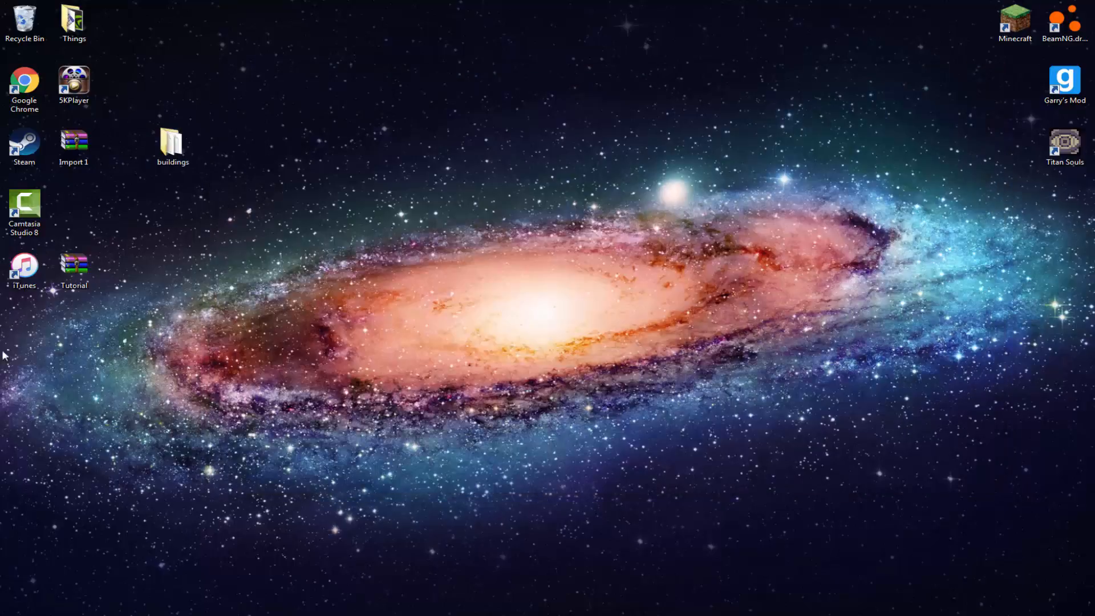
Open the Tutorial archive from the desktop and browse to its art\shapes folder
double_click(69, 282)
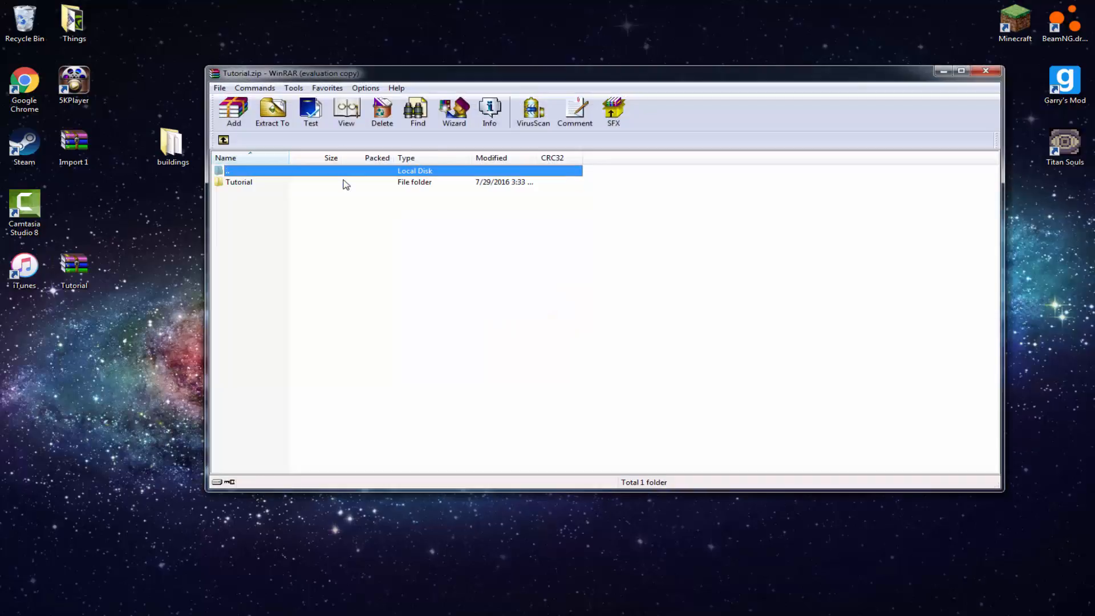
double_click(346, 182)
double_click(344, 181)
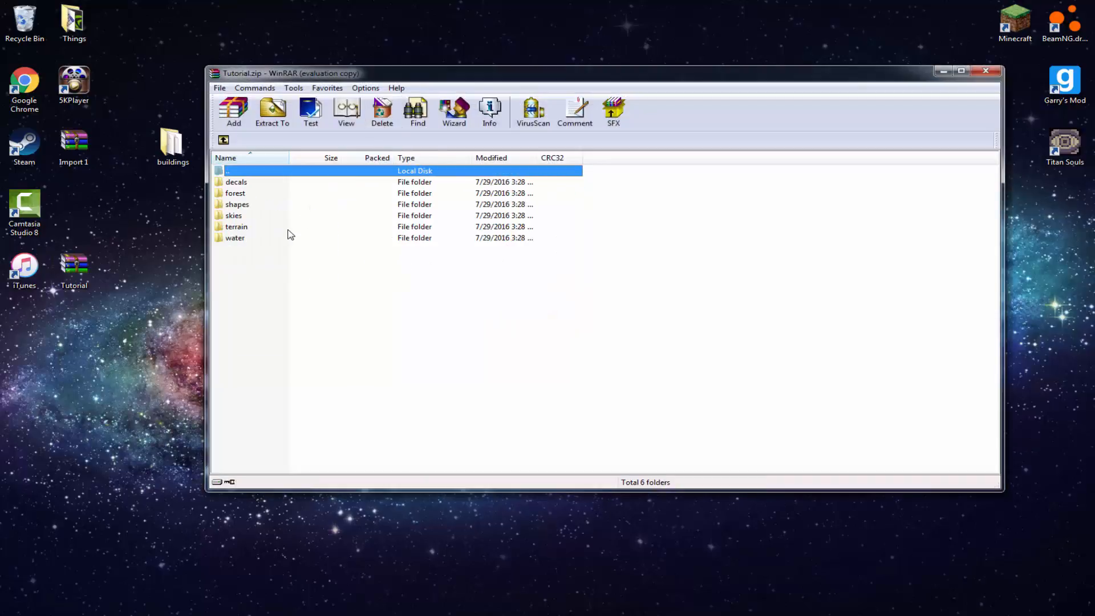
double_click(331, 205)
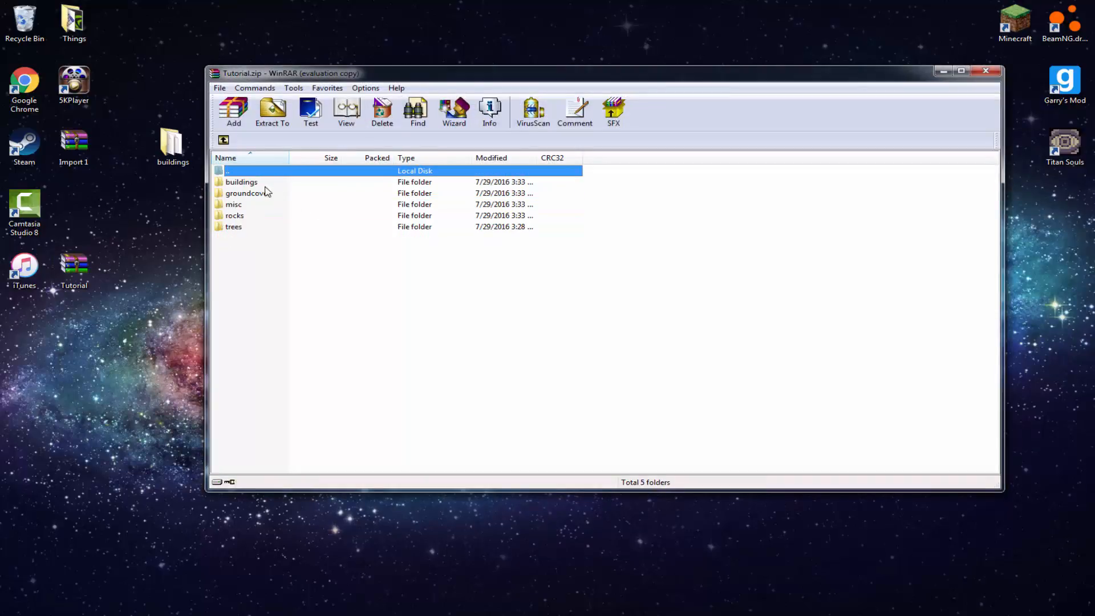
Rename the extracted buildings folder on the desktop to buildings2
left_click(181, 154)
right_click(181, 153)
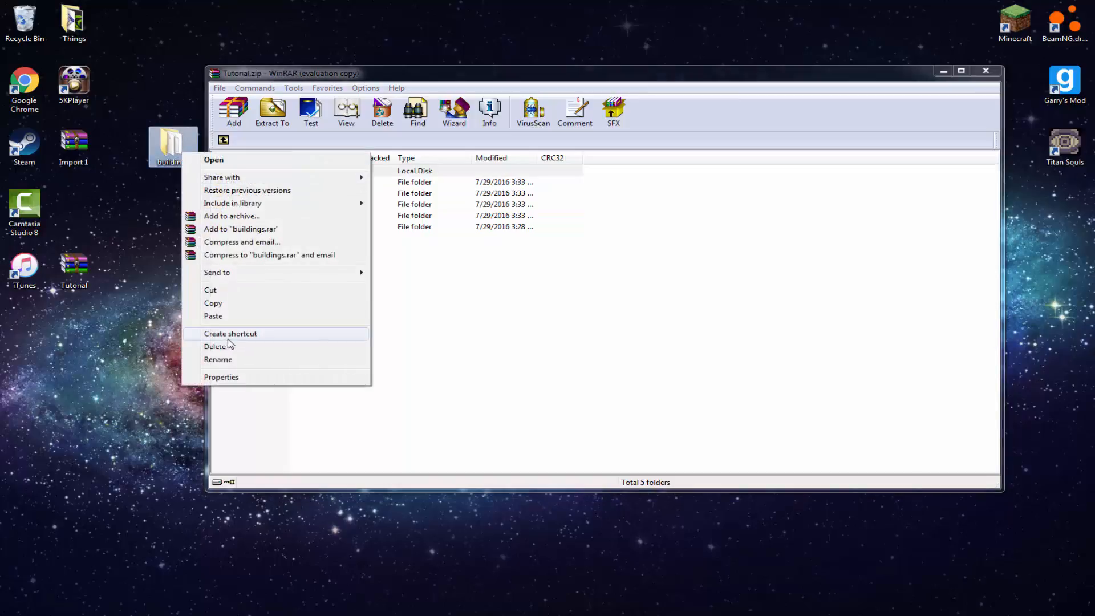
left_click(223, 355)
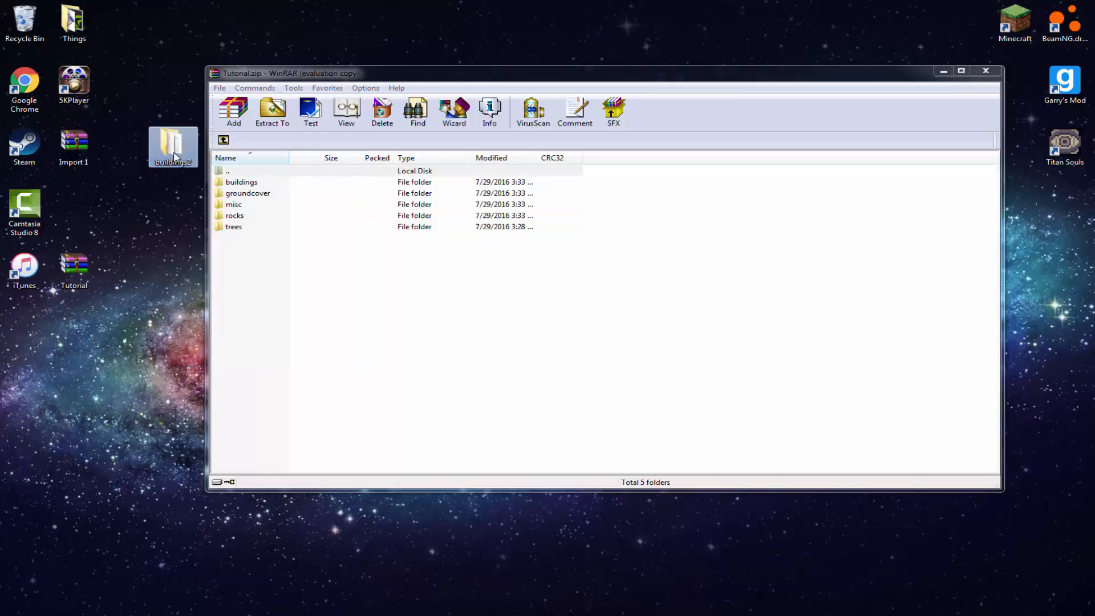
left_click_drag(174, 154, 259, 208)
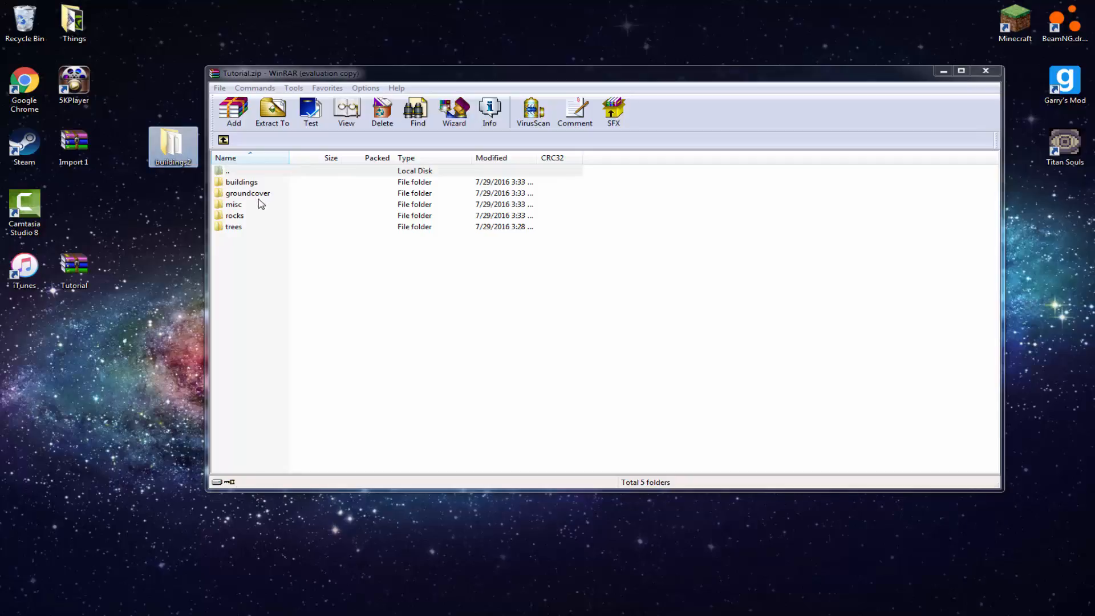
Open the buildings2 folder, close the Tutorial archive, and look through the folder's files for materials.cs
double_click(188, 158)
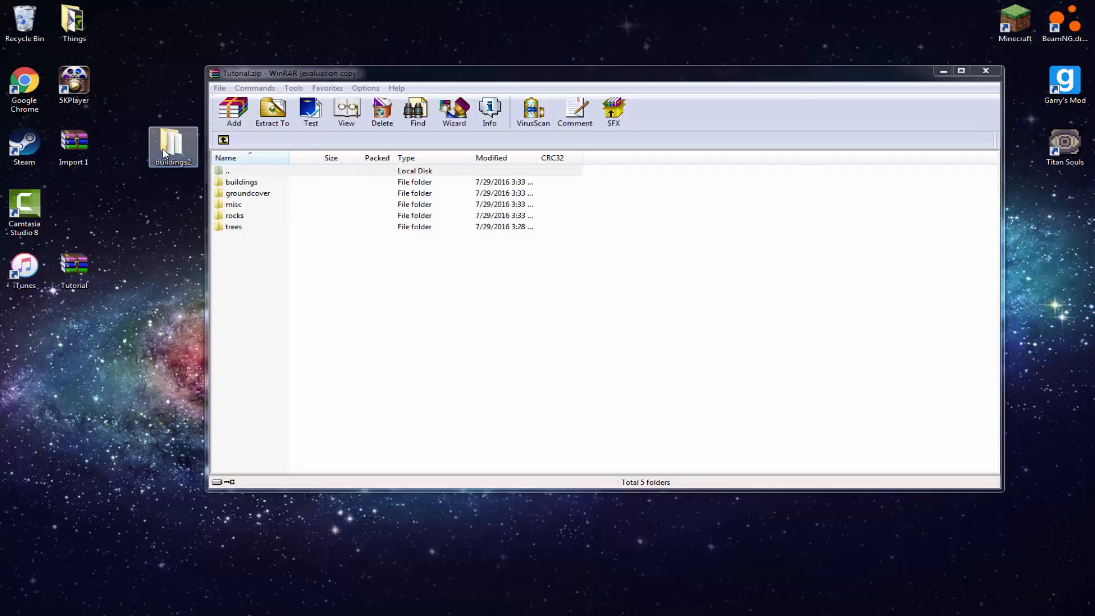
left_click(994, 71)
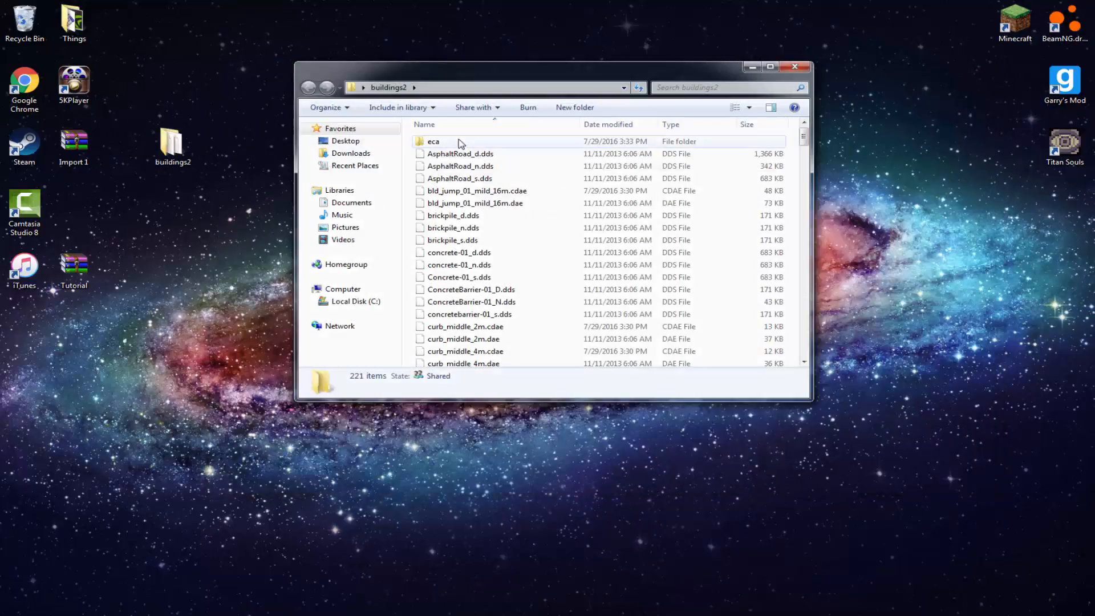
scroll(465, 183, "down", 12)
scroll(468, 201, "down", 12)
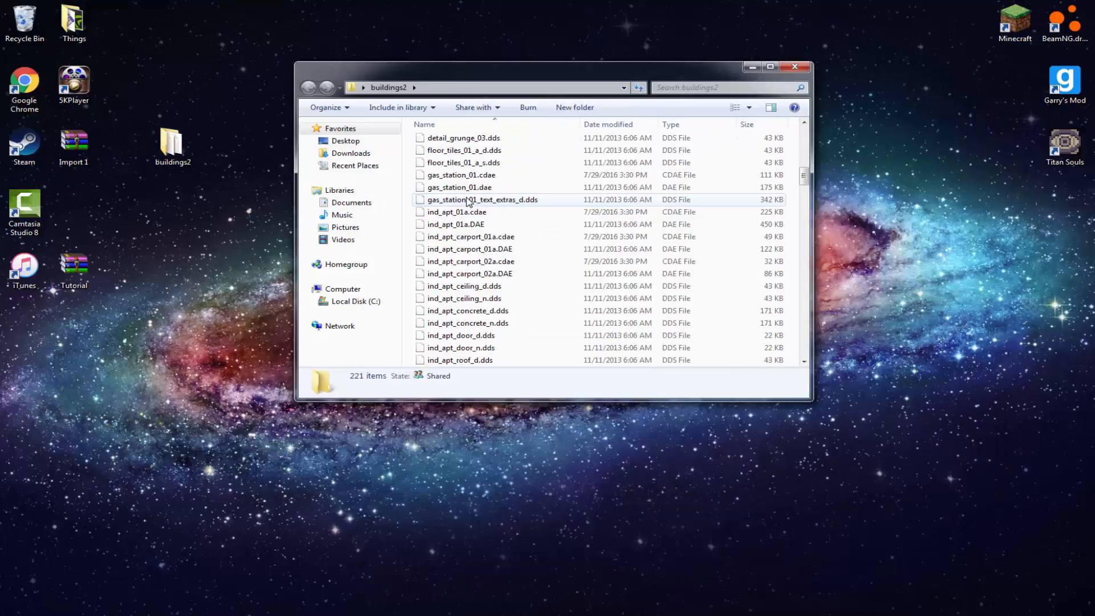
scroll(462, 208, "down", 3)
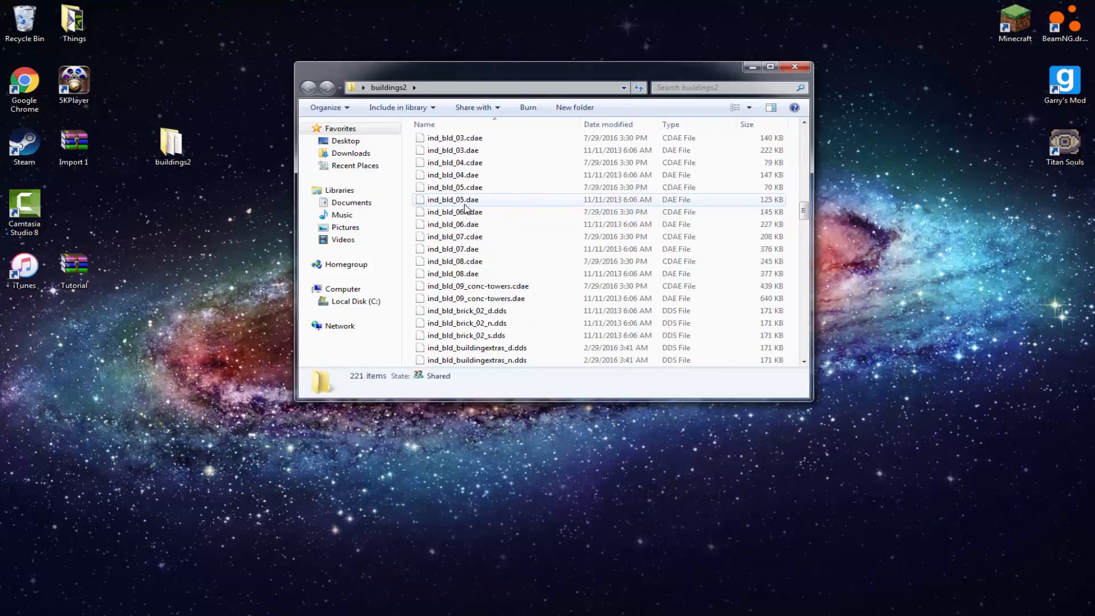
scroll(462, 212, "up", 9)
scroll(461, 214, "up", 4)
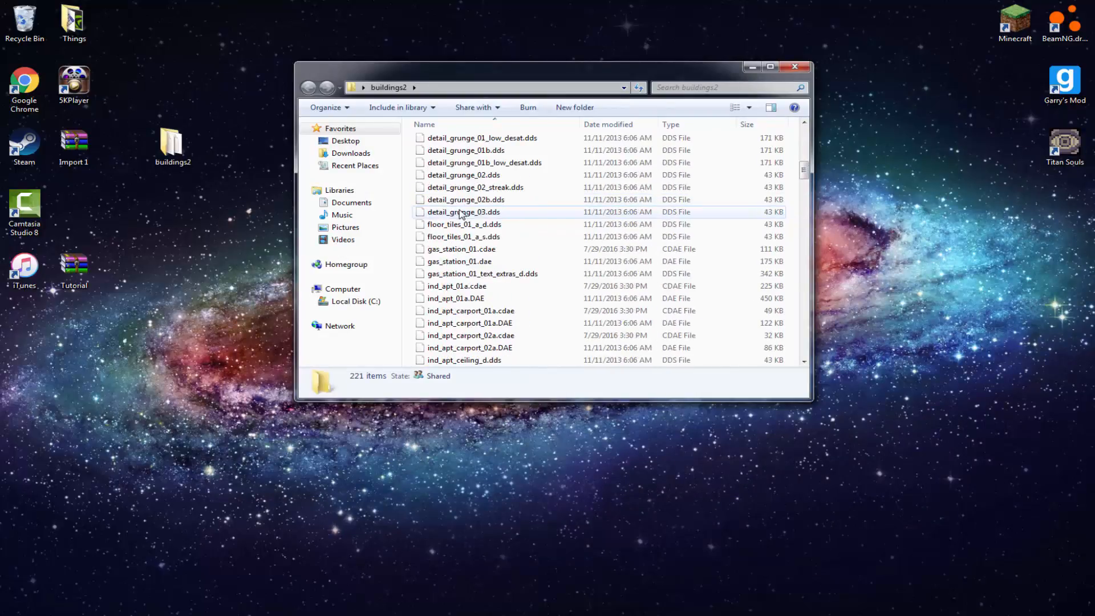
scroll(448, 234, "down", 11)
scroll(439, 246, "down", 15)
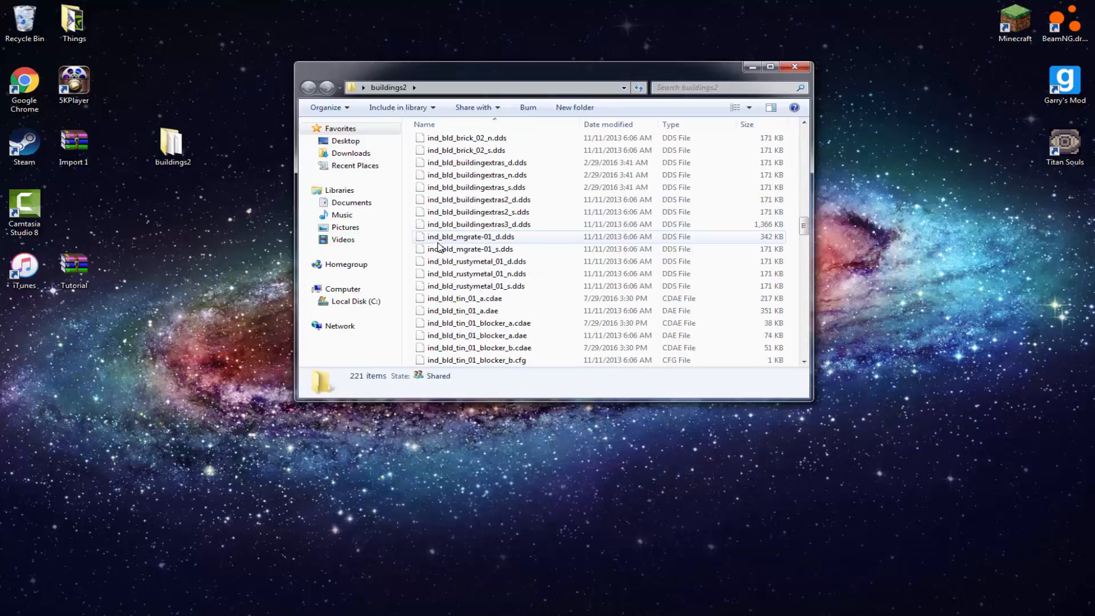
scroll(504, 317, "down", 6)
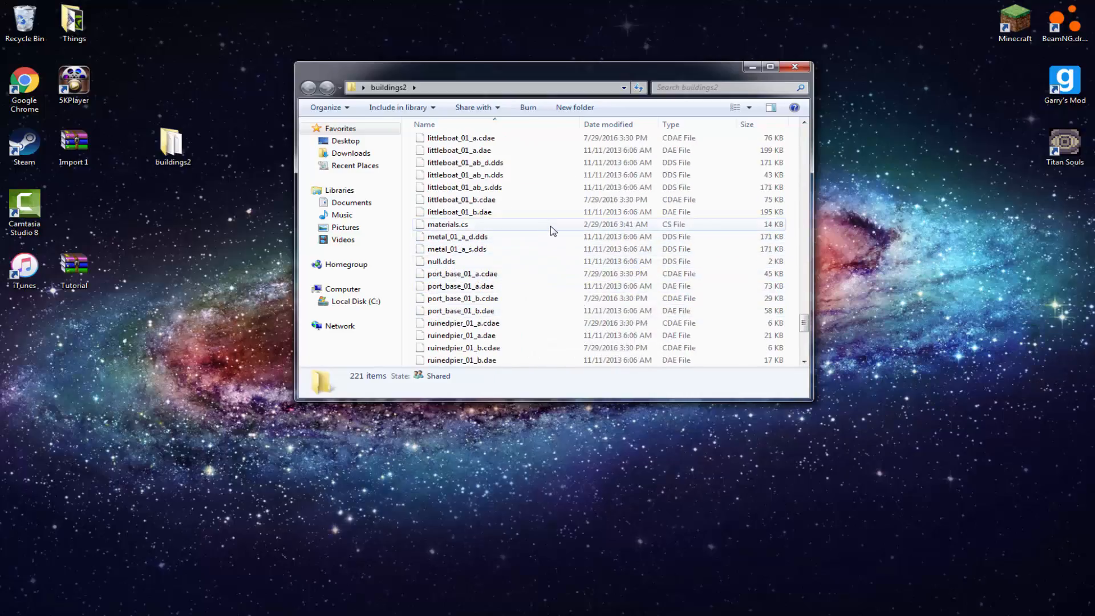
Open the materials.cs file from the buildings2 folder in Notepad++ for editing
left_click(540, 225)
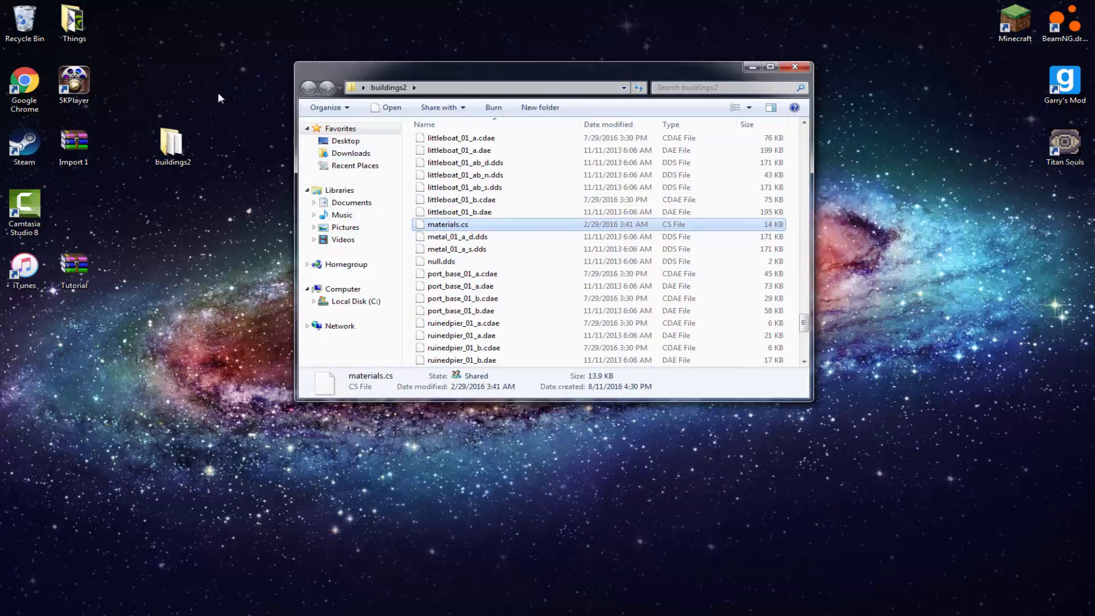
left_click_drag(458, 228, 59, 278)
right_click_drag(59, 278, 470, 231)
right_click(471, 227)
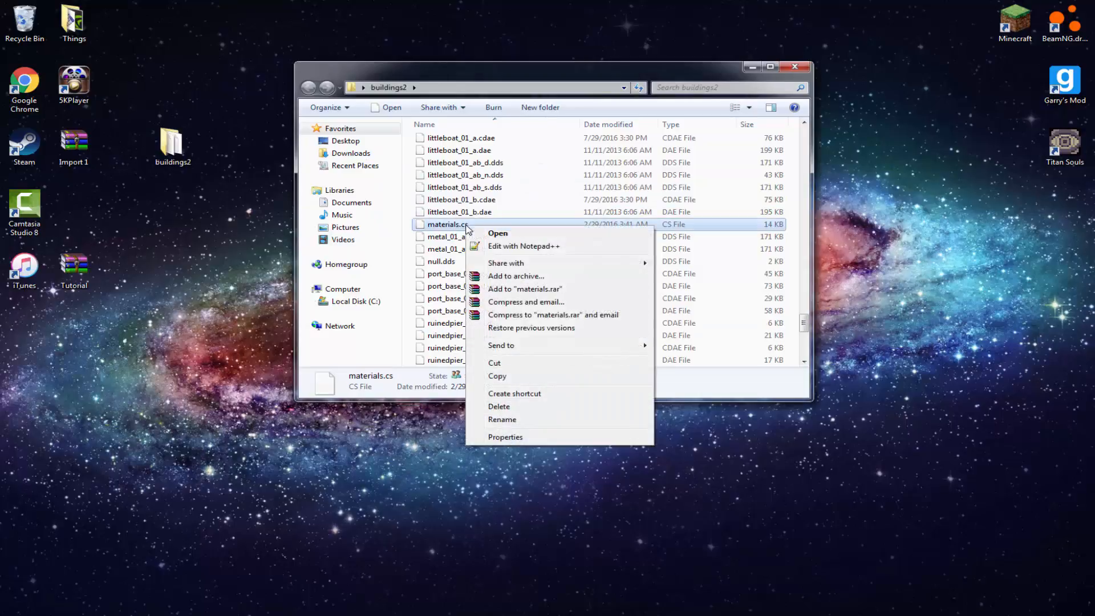
left_click(513, 246)
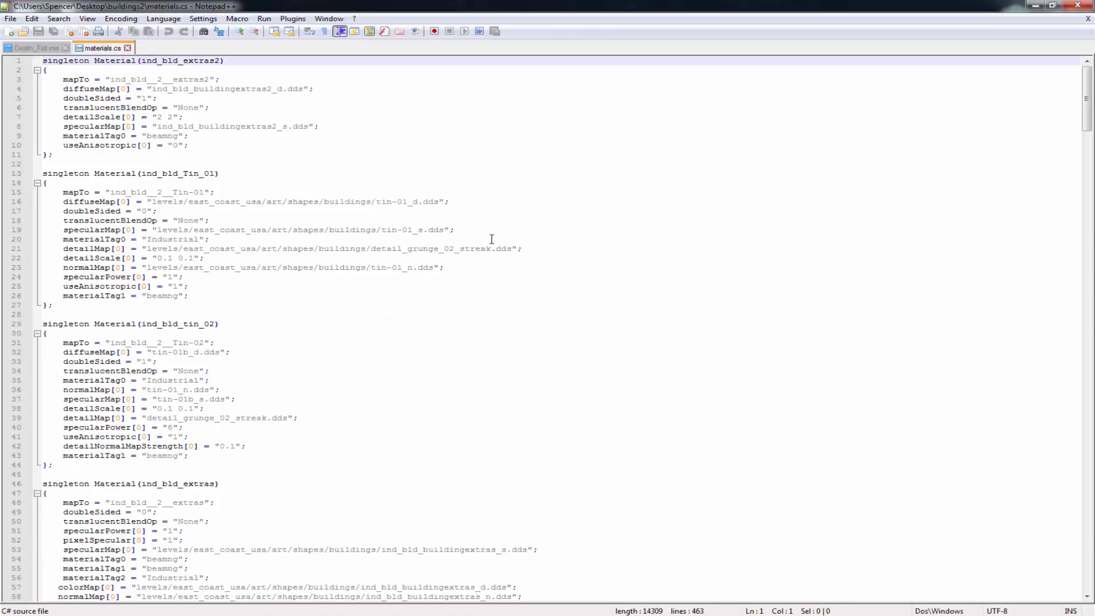
Start a text replacement that finds east_coast_usa/art/shapes/buildings, using the diffuseMap path on line 16 as the search text
left_click(187, 201)
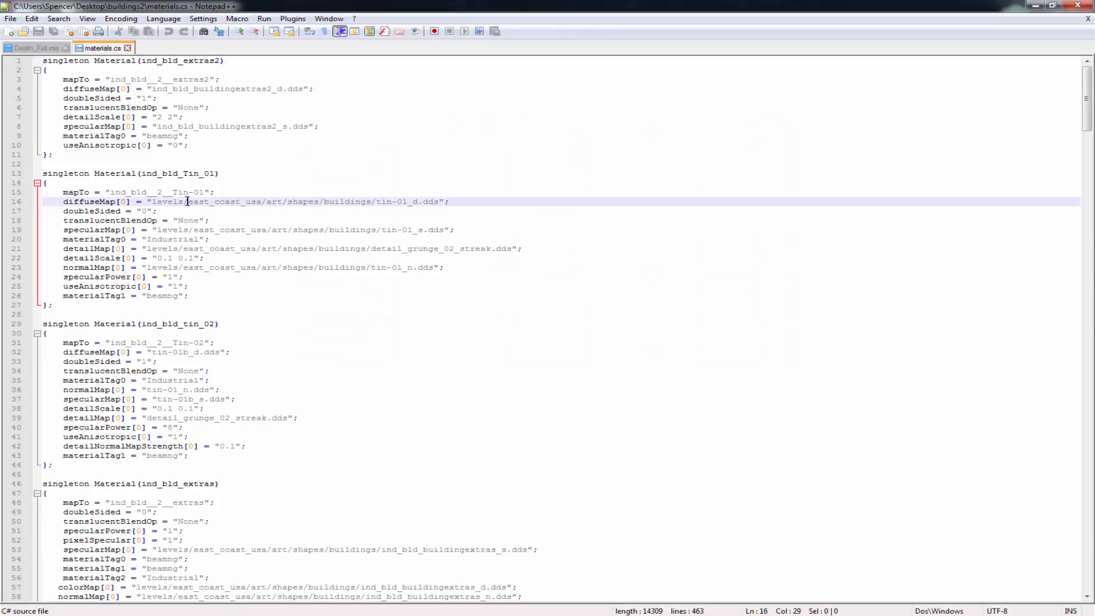
left_click_drag(188, 202, 367, 203)
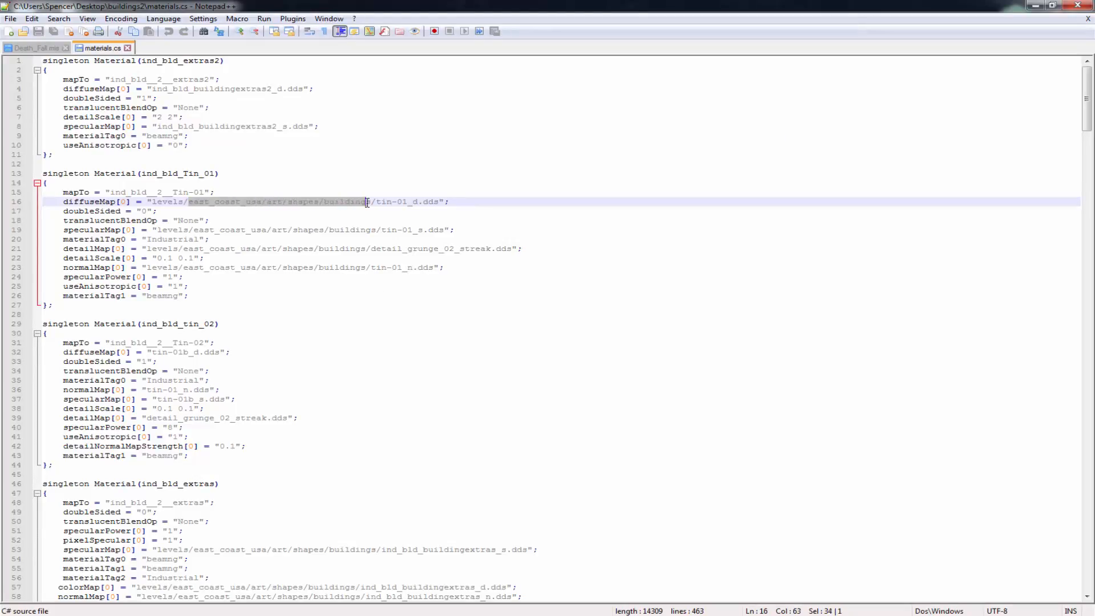
key("ctrl+f")
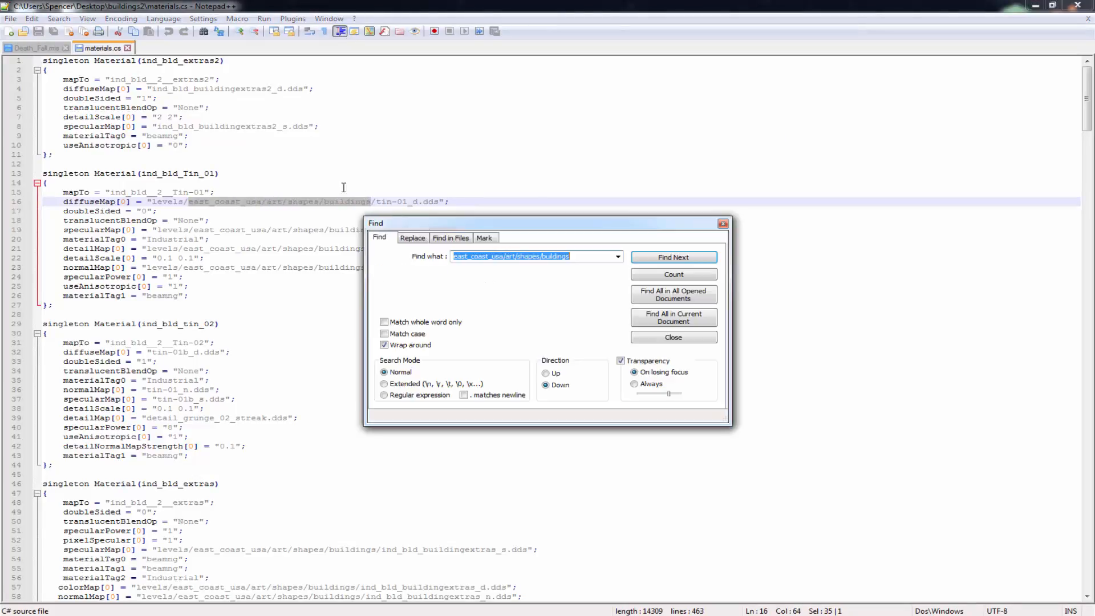
left_click(406, 238)
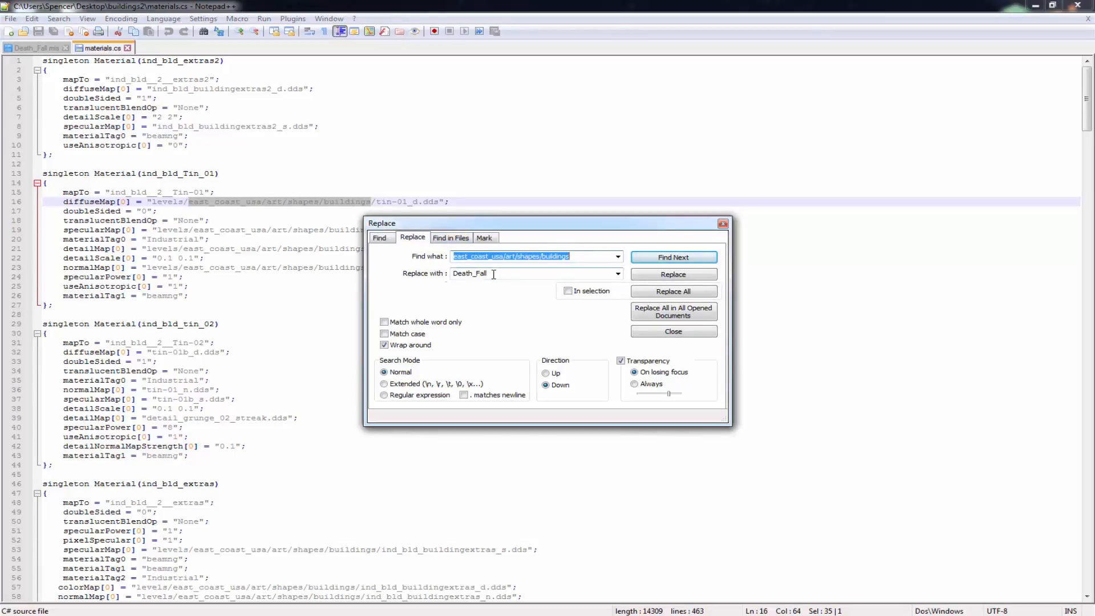
Replace all occurrences of the found path with Tutorial/art/shapes/buildings2 in materials.cs and close the Replace dialog
key("Tab")
key("BackSpace")
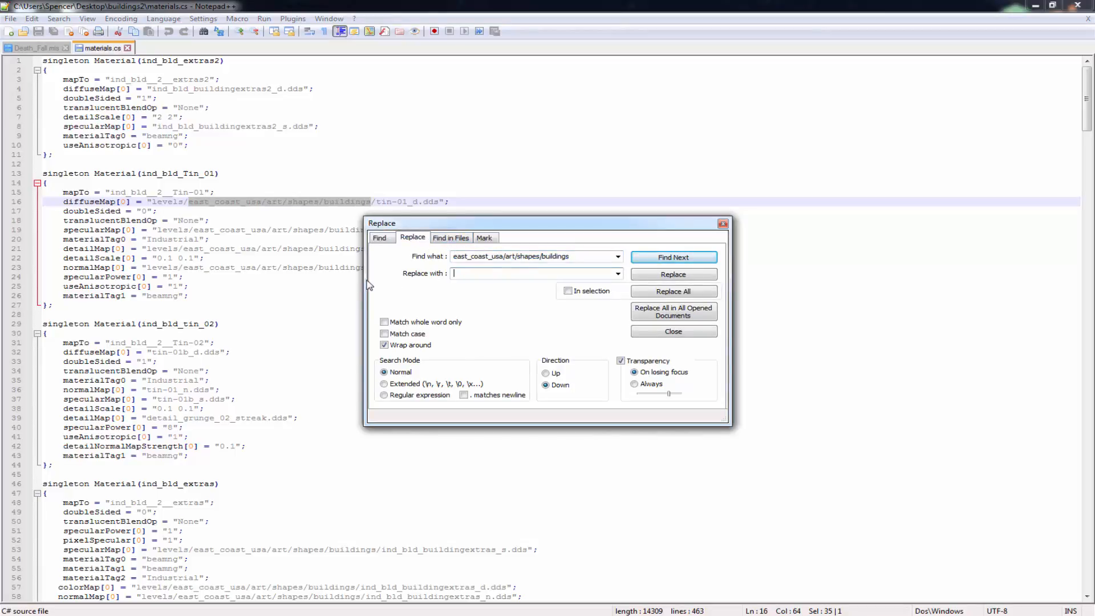
type("Tutorial/art/shapes/buildi")
type("ngs2")
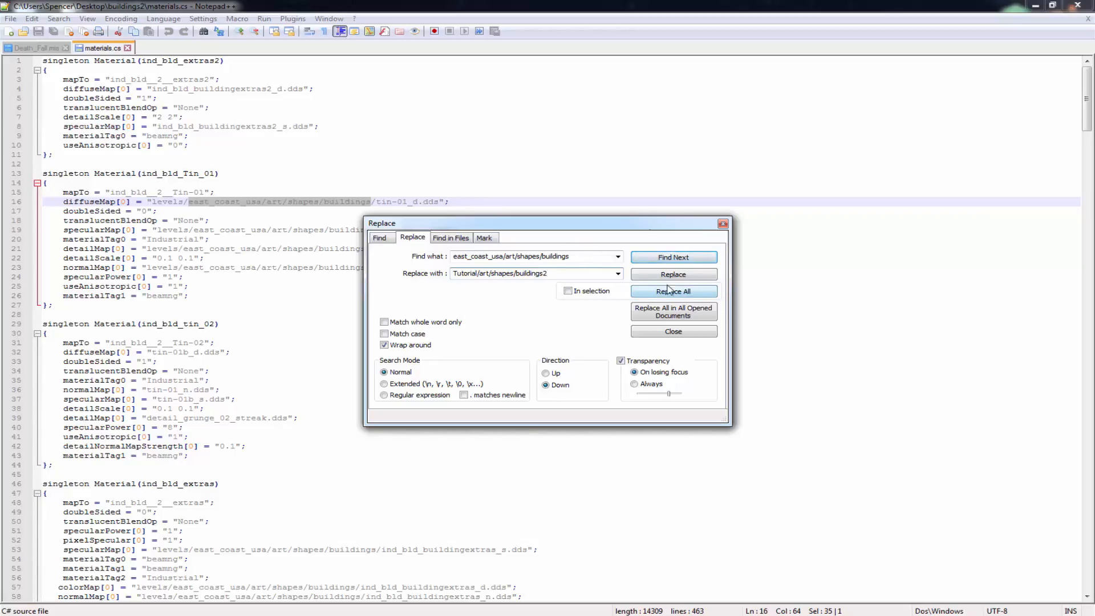
left_click_drag(587, 270, 468, 274)
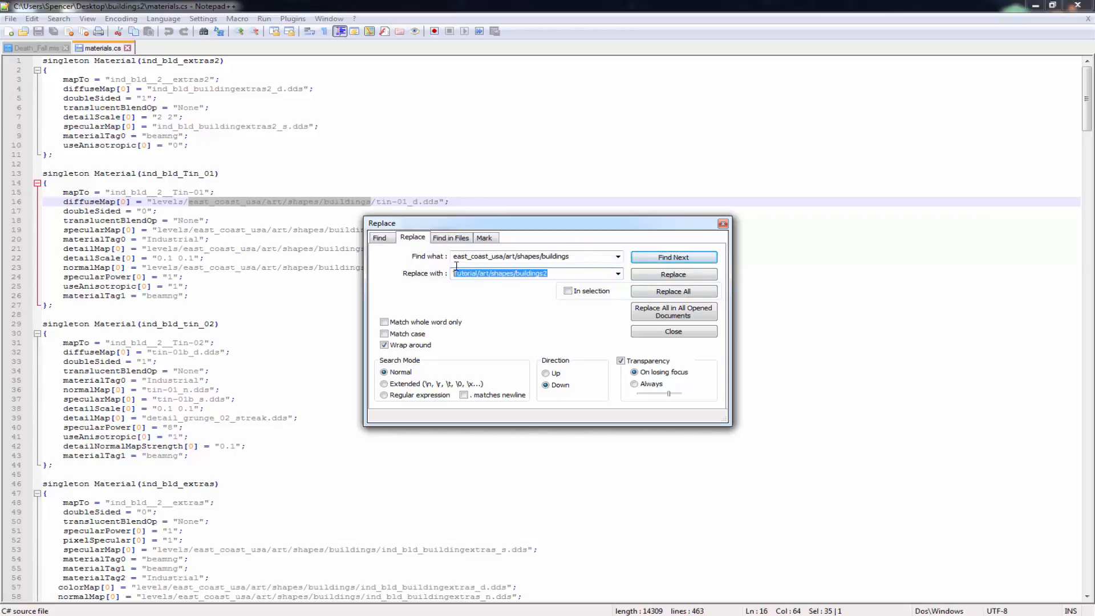
key("shift+Right")
key("shift+Home")
left_click(679, 291)
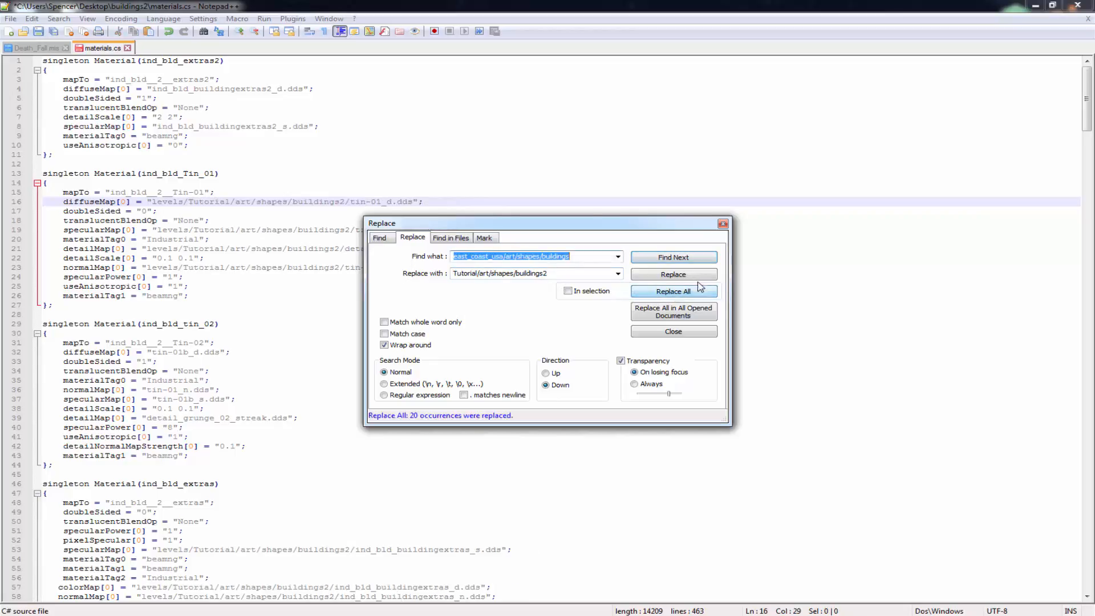
left_click(722, 223)
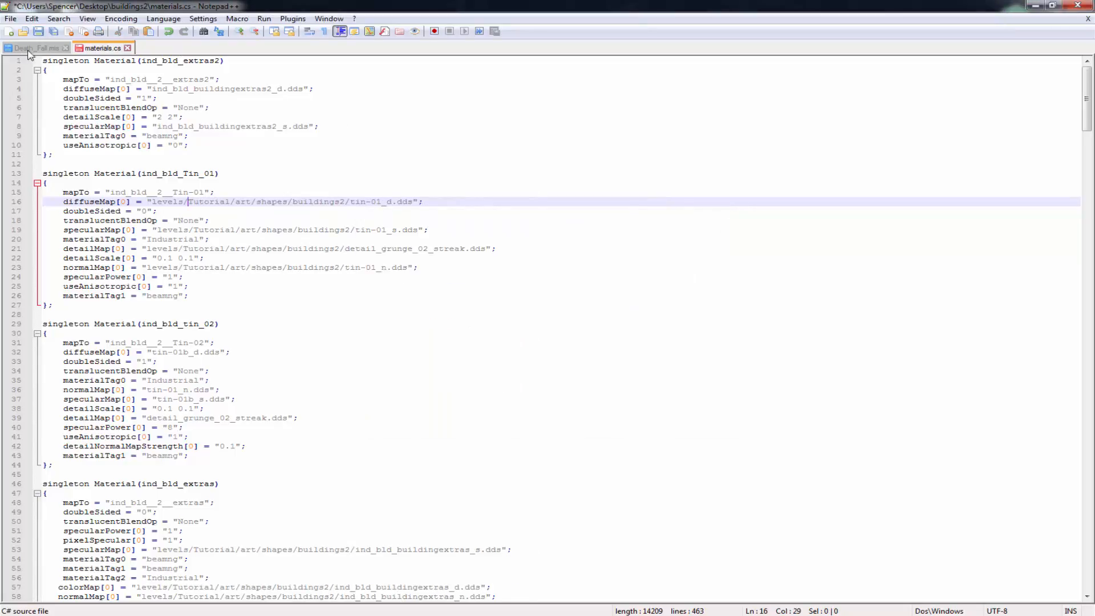
Save the edited materials.cs of the buildings2 folder and close Notepad++
left_click(38, 31)
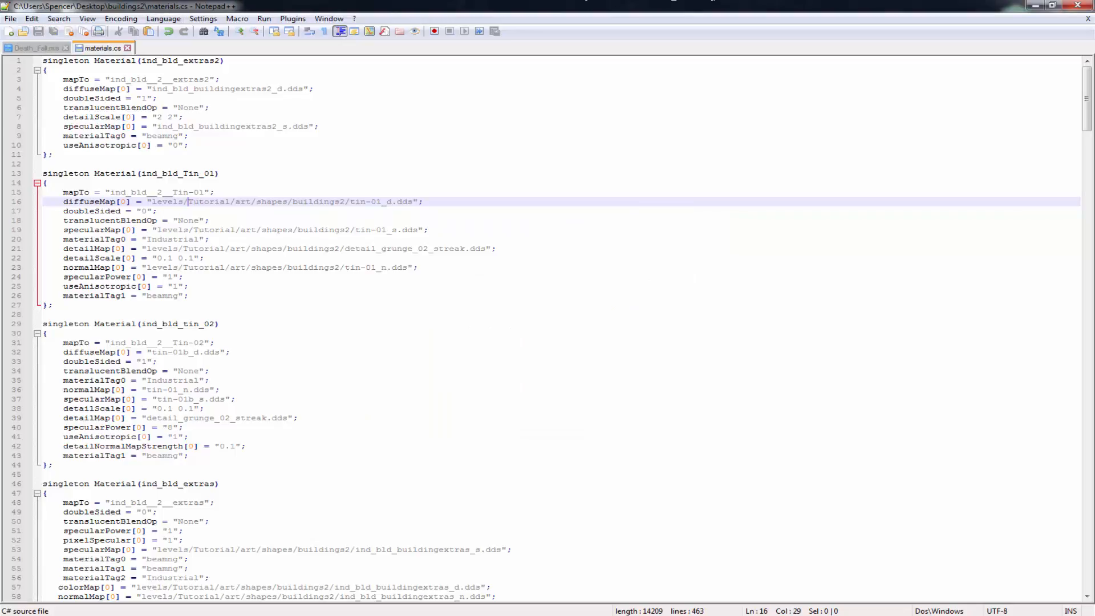
left_click(1077, 6)
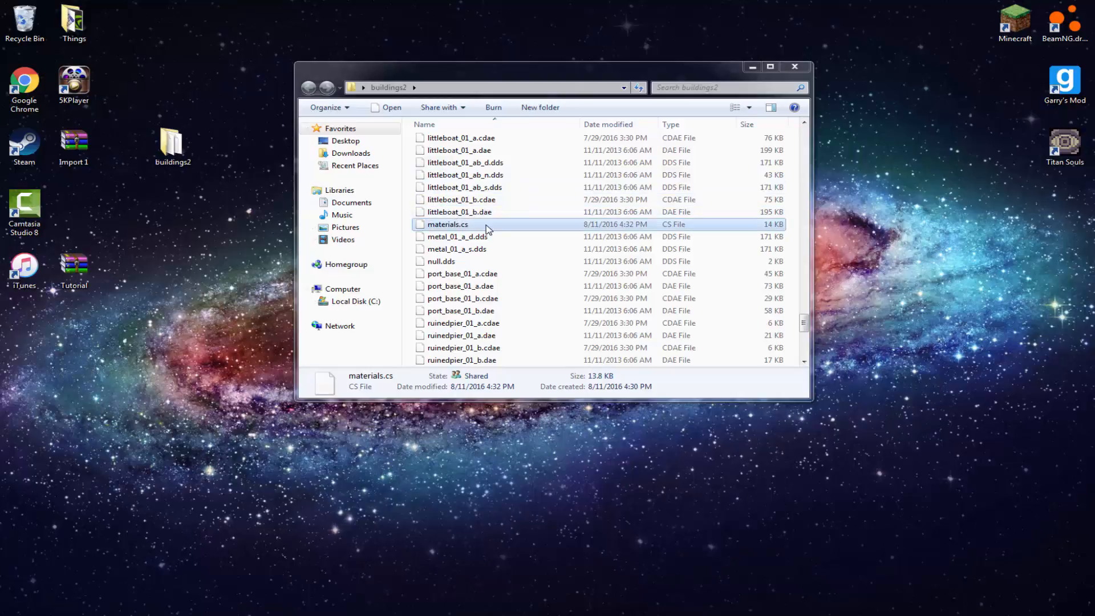
Open the eca subfolder of buildings2 and open its materials.cs file in Notepad++ for editing
left_click(674, 198)
scroll(542, 205, "up", 15)
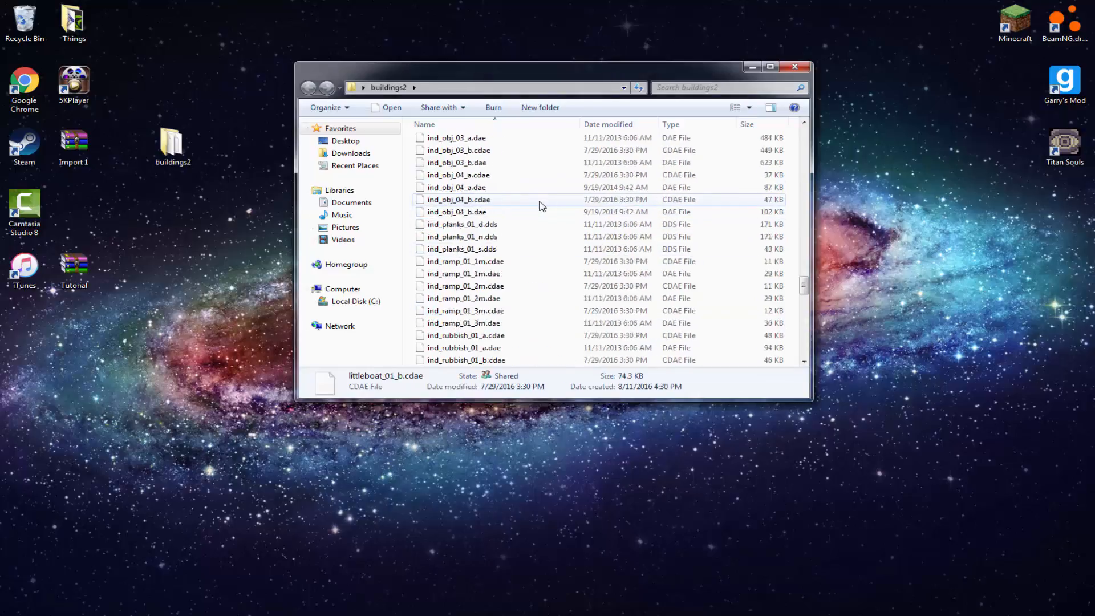
scroll(542, 205, "up", 15)
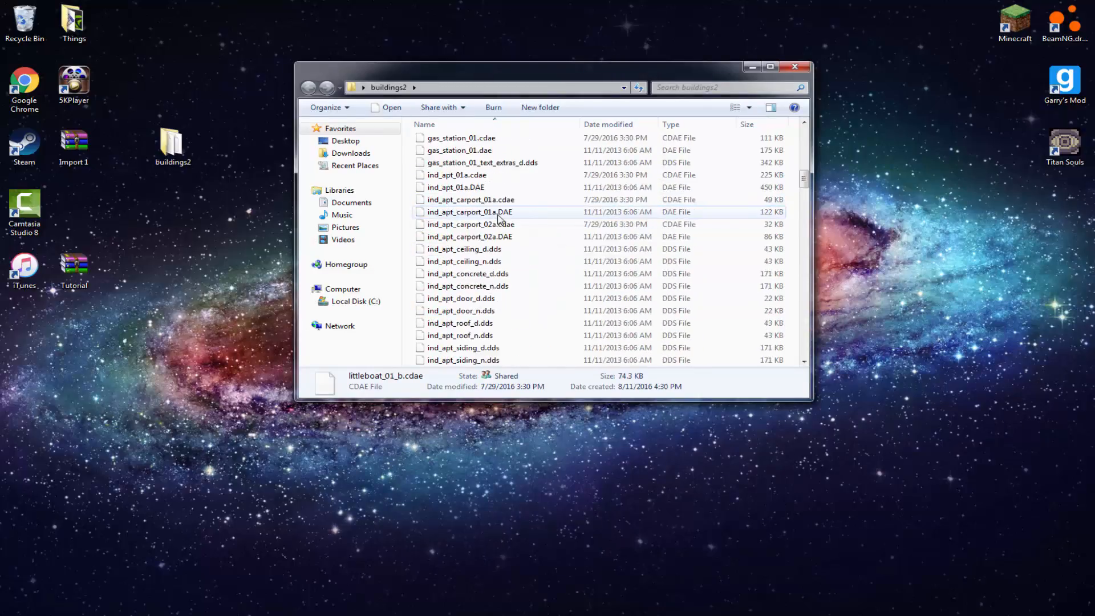
scroll(219, 301, "up", 4)
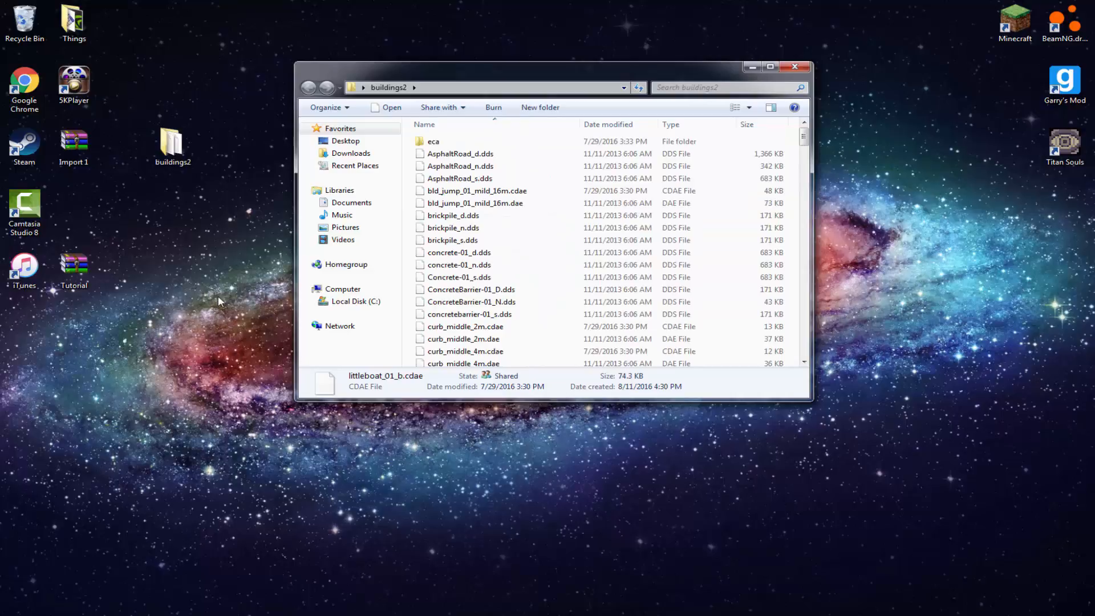
double_click(442, 140)
scroll(401, 350, "down", 20)
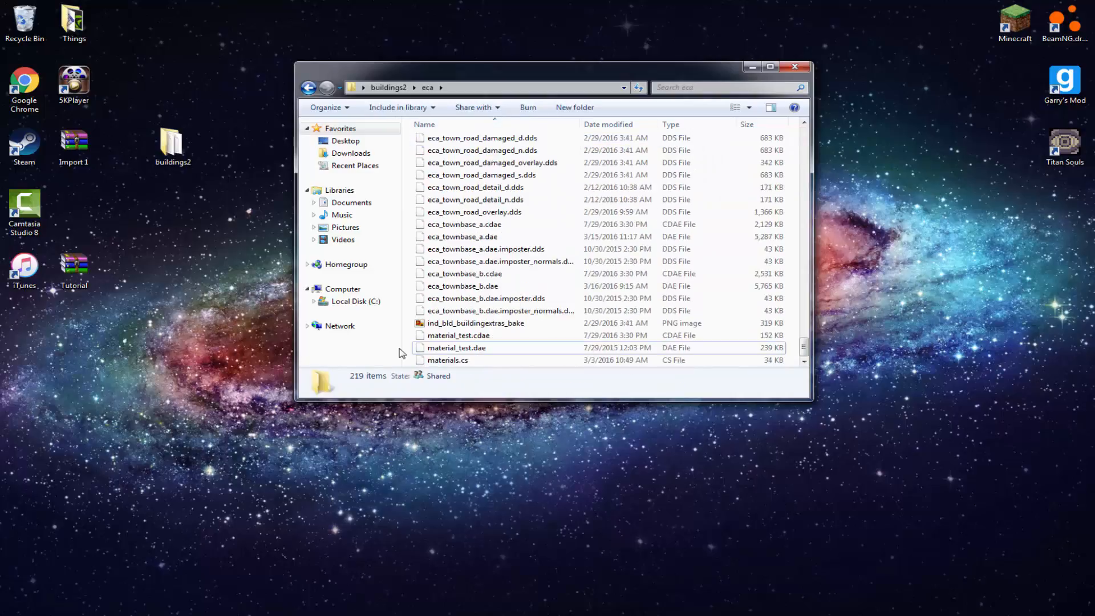
right_click(447, 362)
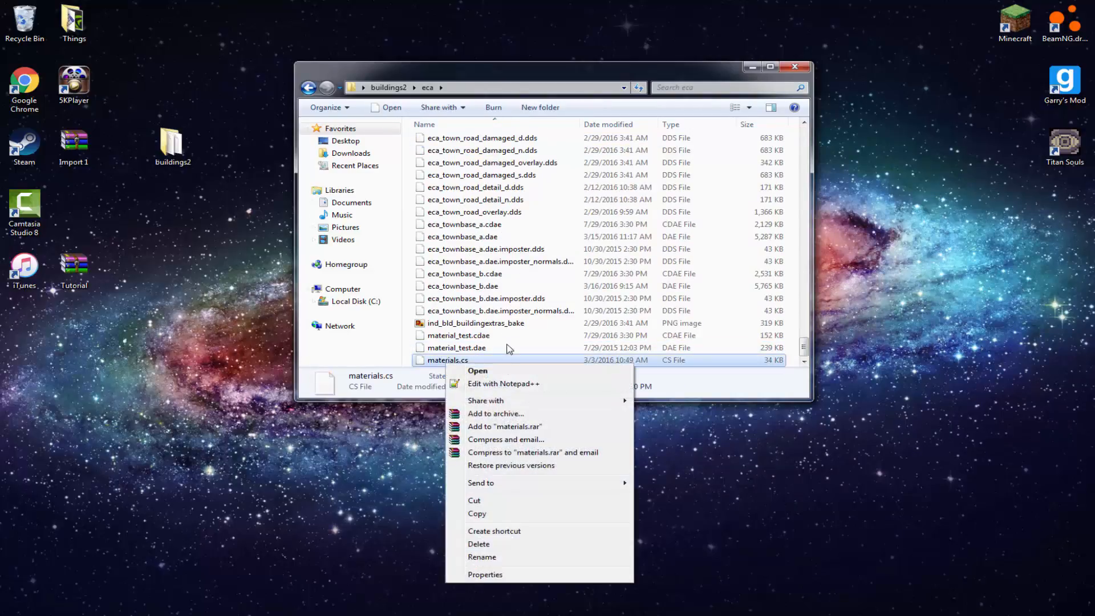
left_click(505, 384)
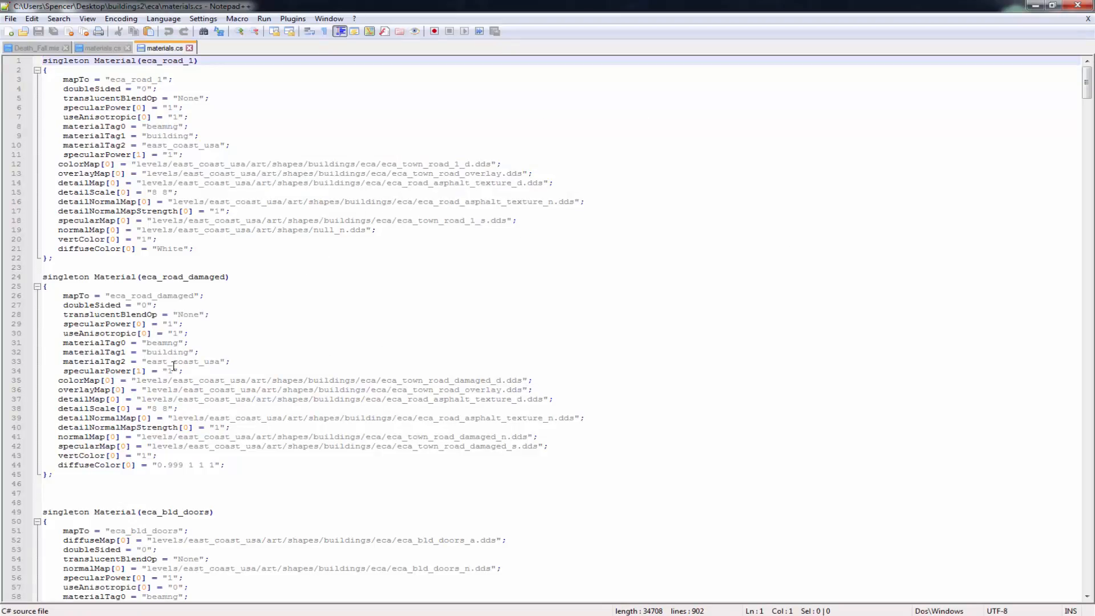
Replace all occurrences of east_coast_usa/art/shapes/buildings with Tutorial/art/shapes/buildings2 in the eca materials.cs file
left_click_drag(172, 380, 357, 382)
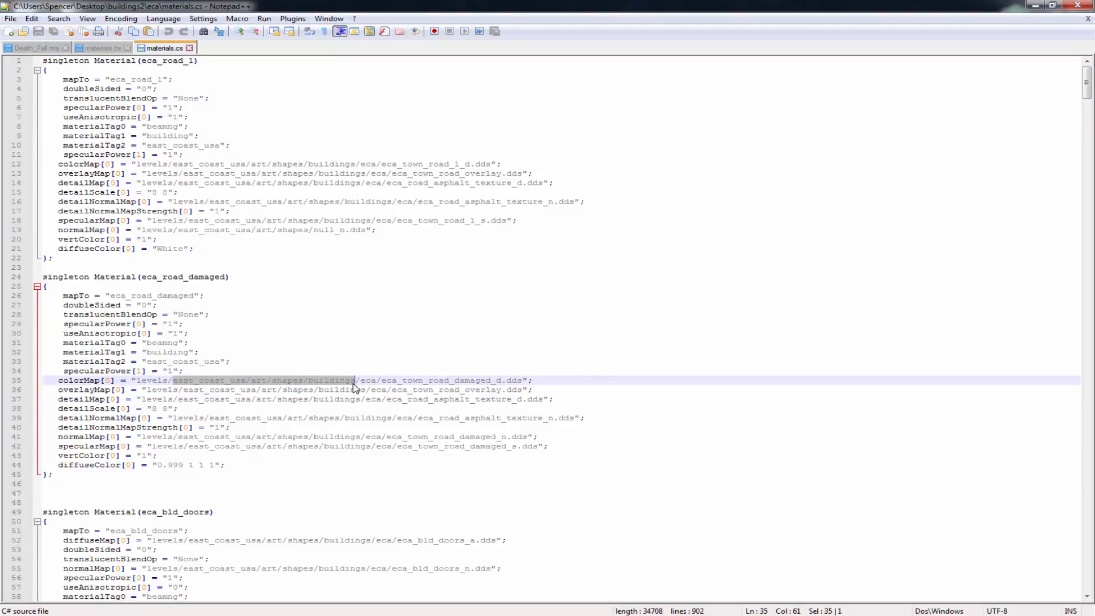
key("ctrl+f")
left_click(412, 237)
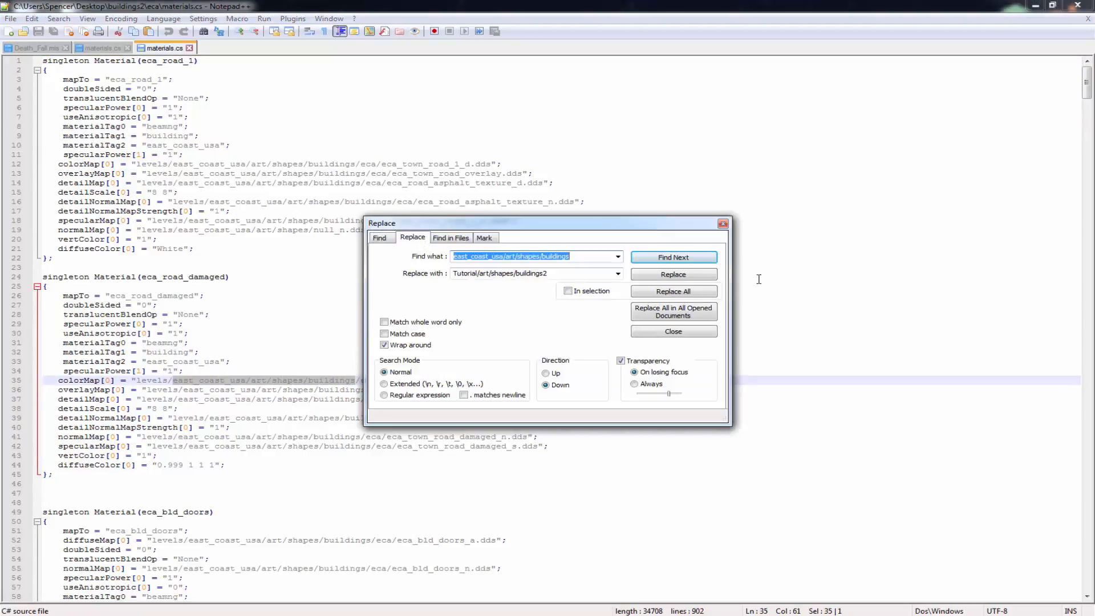
left_click(670, 293)
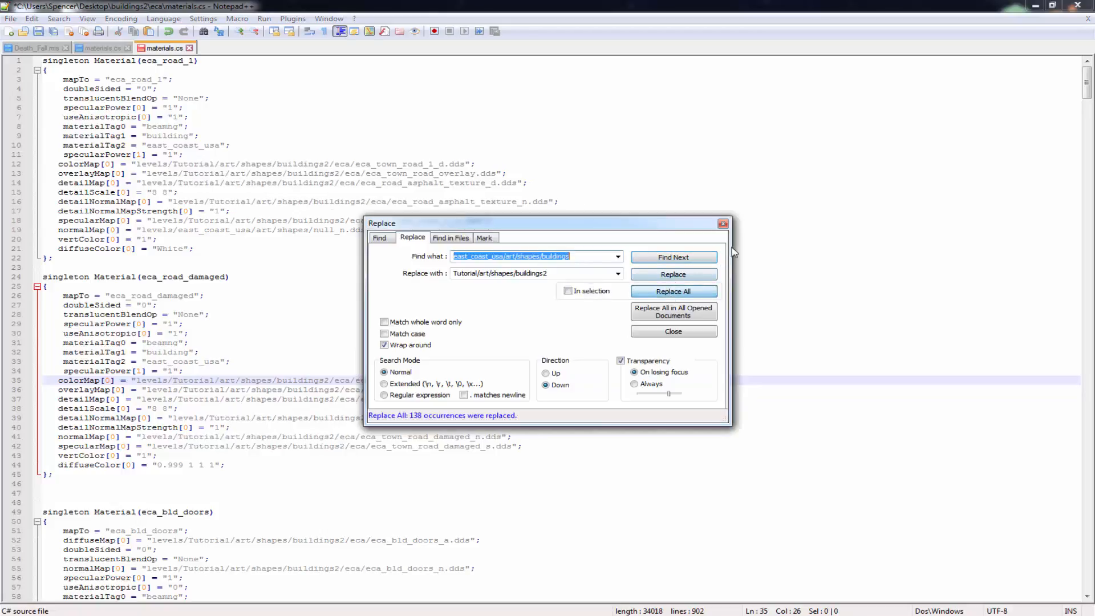
left_click(723, 223)
left_click(710, 220)
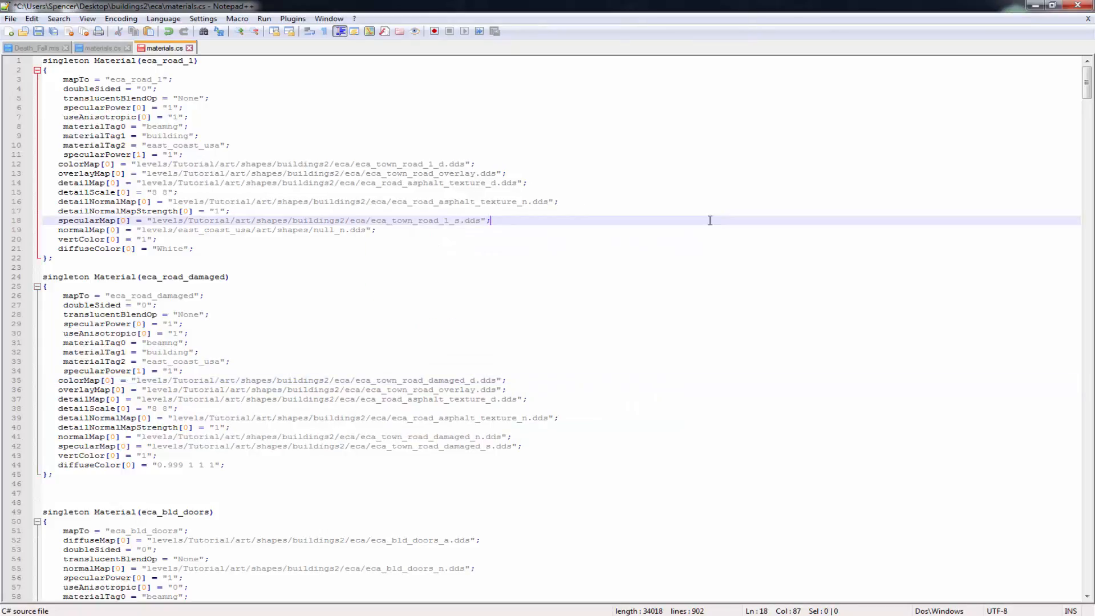
Save the eca materials.cs file, then close Notepad++ and the folder window
left_click(38, 31)
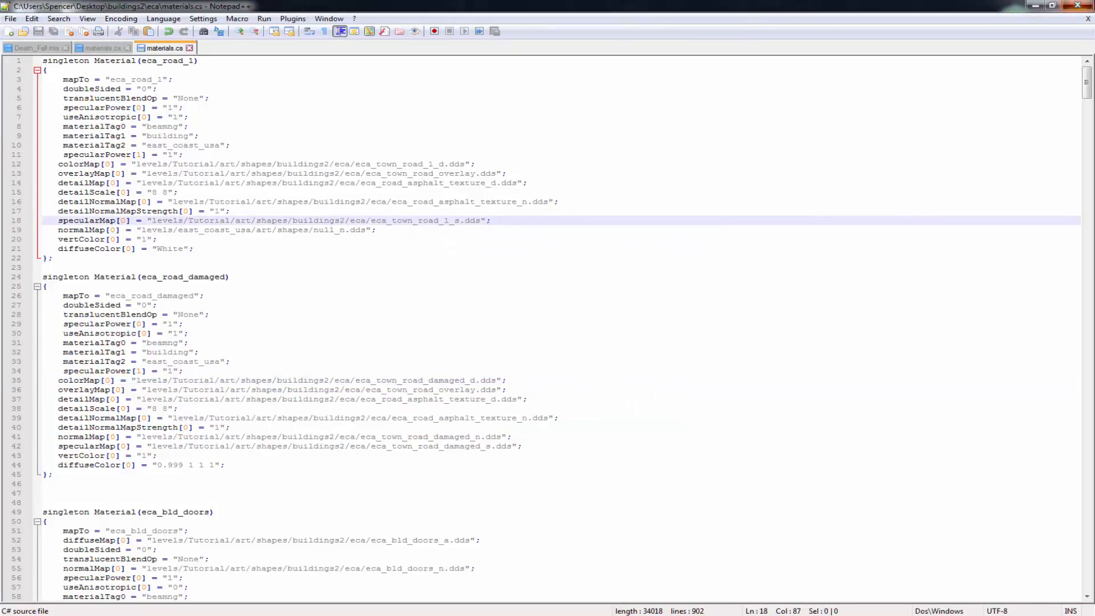
left_click(1086, 5)
left_click(793, 66)
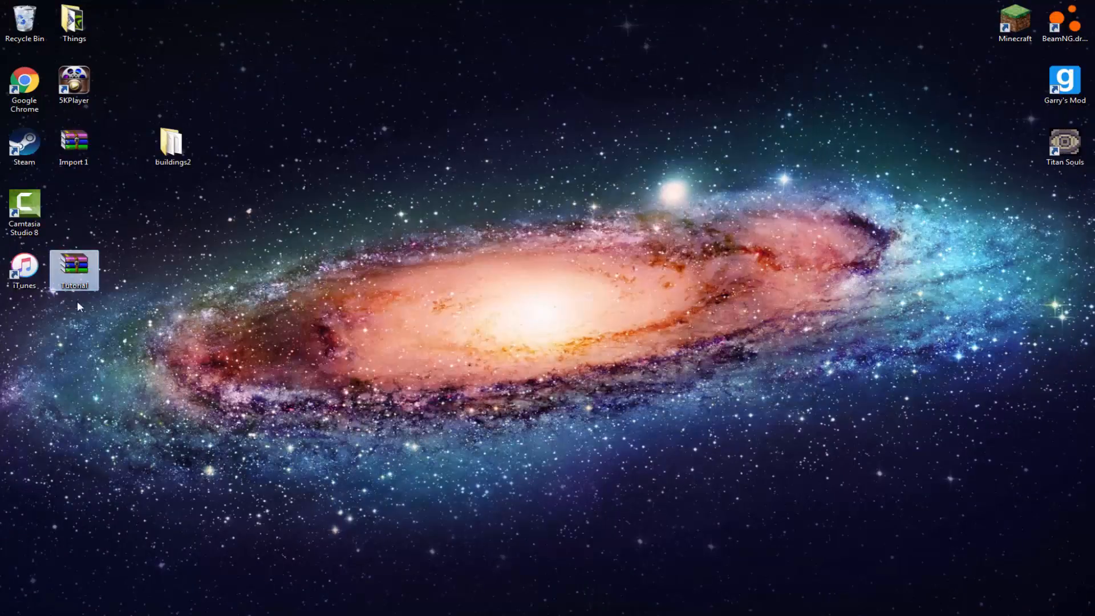
Open the Tutorial archive from the desktop and go to its levels/Tutorial/art/shapes folder
double_click(87, 276)
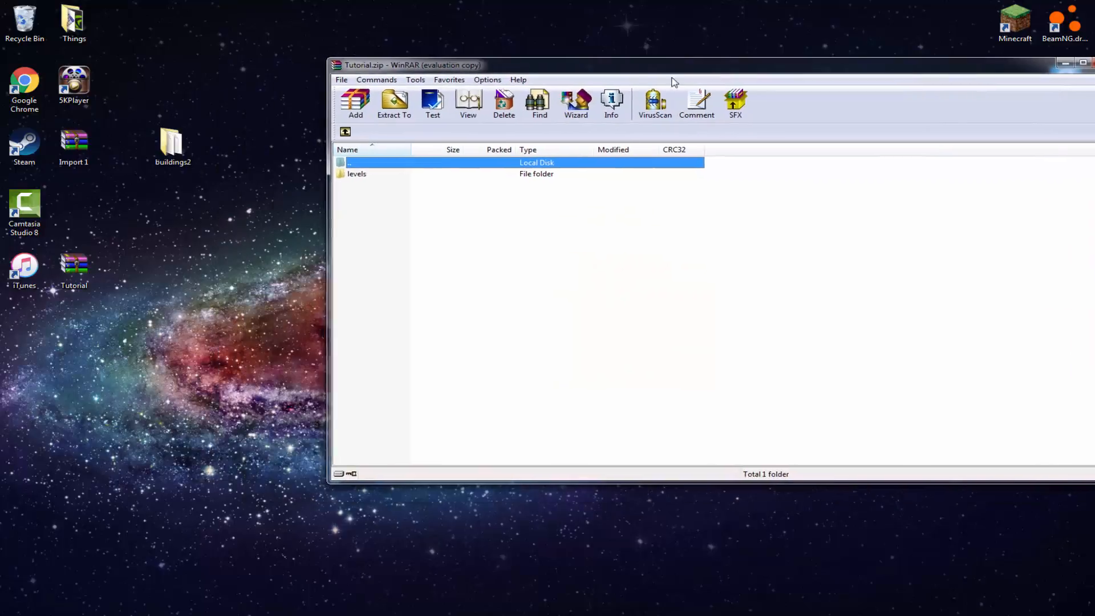
double_click(427, 174)
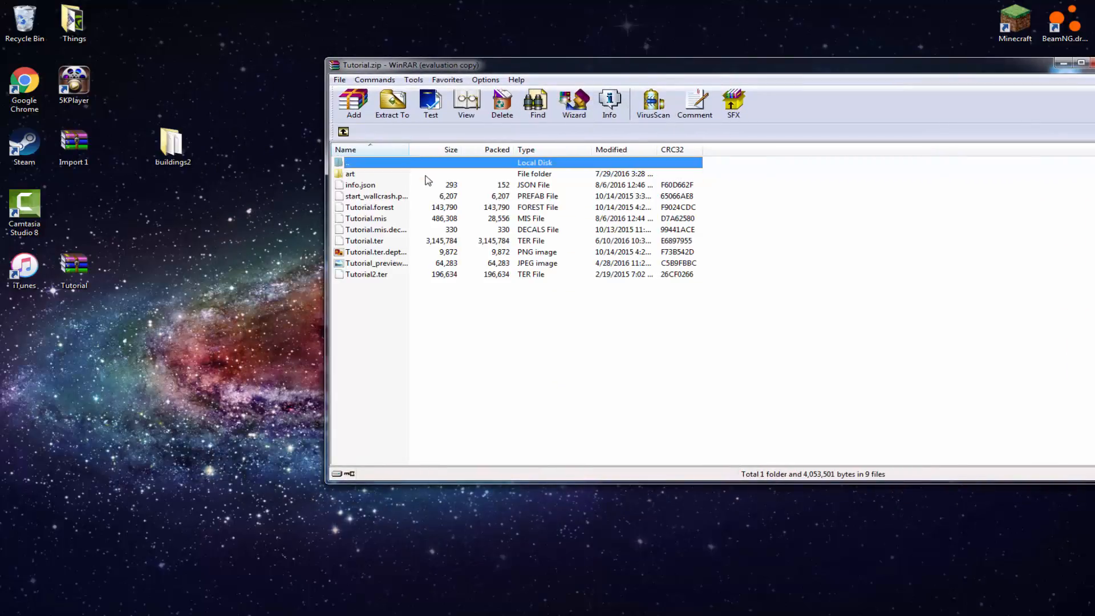
double_click(425, 174)
double_click(358, 196)
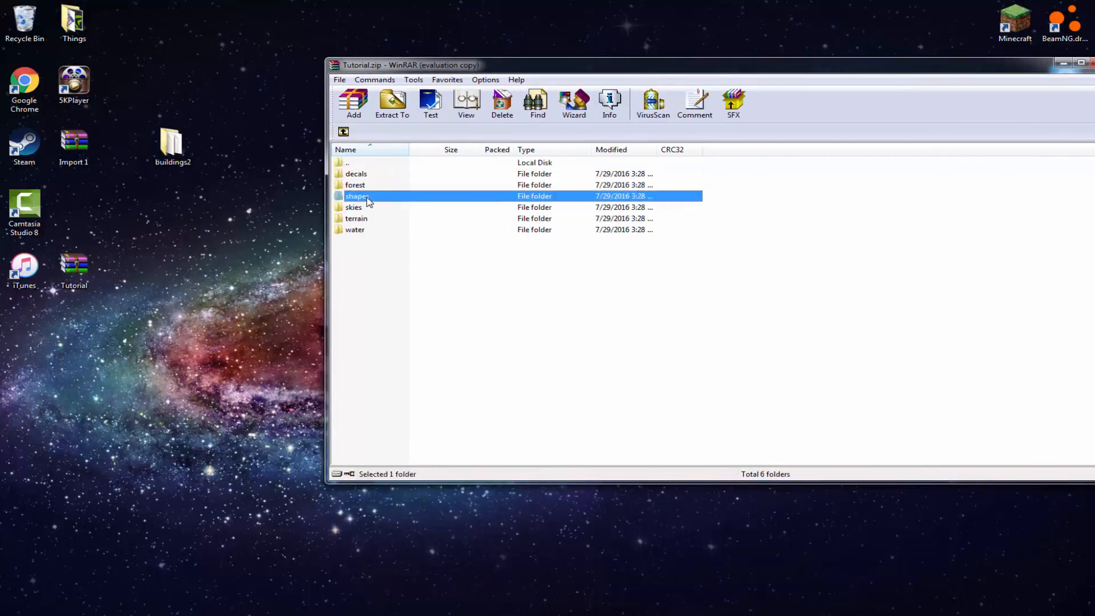
left_click(390, 175)
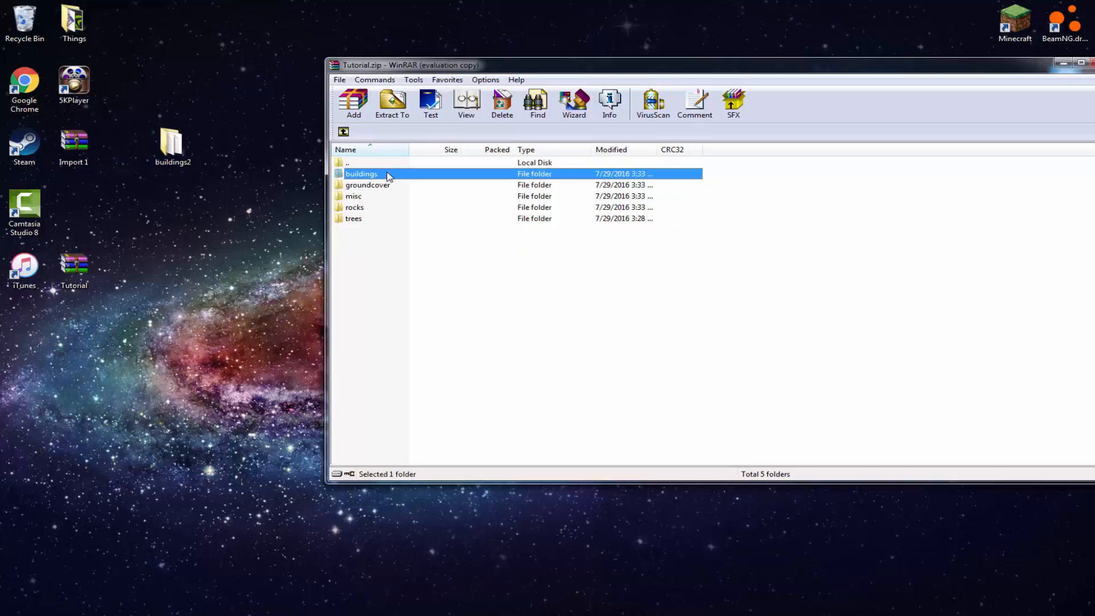
left_click(374, 286)
Add the desktop's buildings2 folder to the archive's shapes folder with the default archiving options, then close the archive
left_click_drag(171, 144, 398, 285)
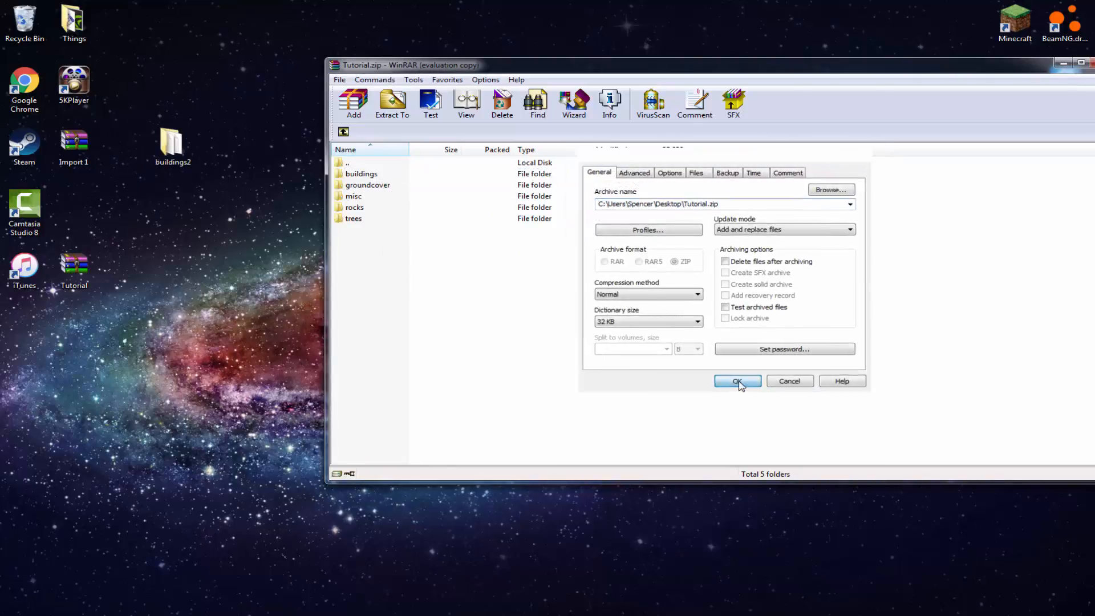
left_click(735, 377)
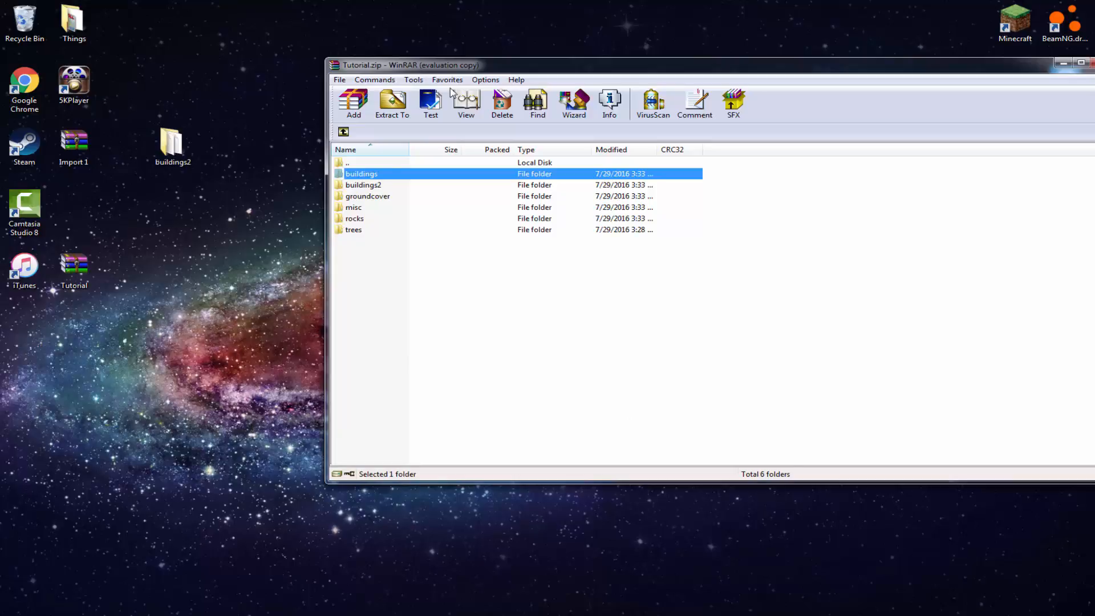
left_click_drag(511, 68, 345, 78)
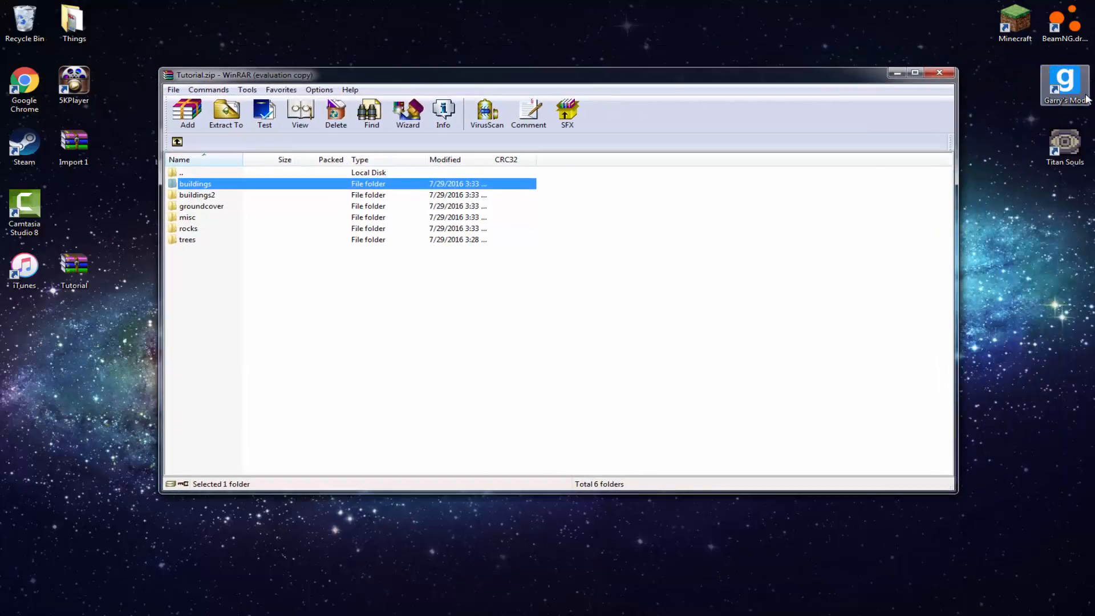
left_click(939, 73)
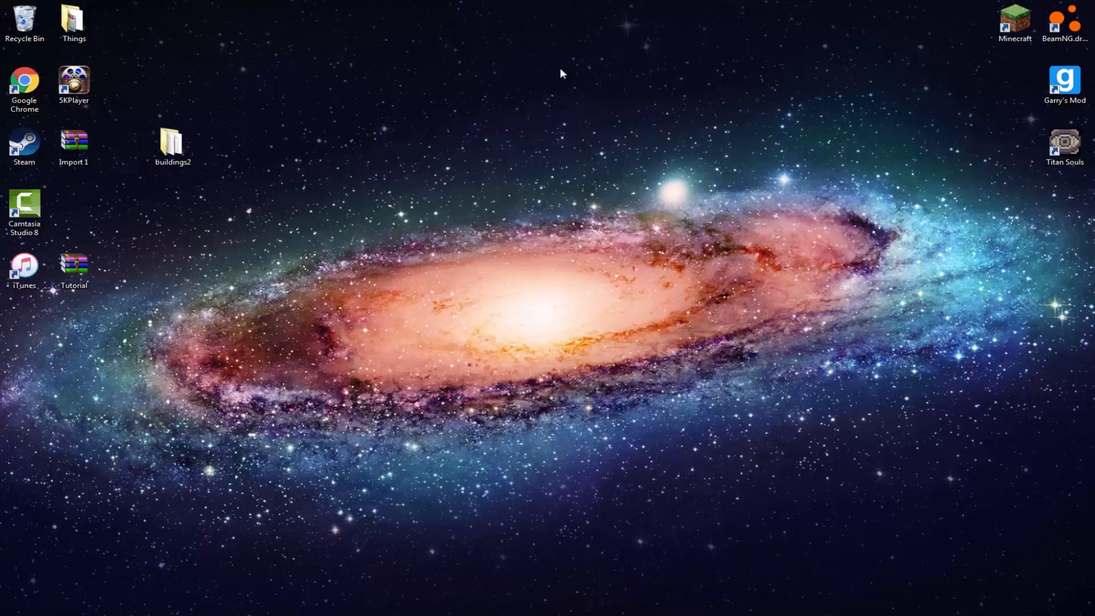
Move the buildings2 folder on the desktop next to the Things folder
left_click_drag(195, 149, 148, 158)
left_click_drag(126, 47, 126, 46)
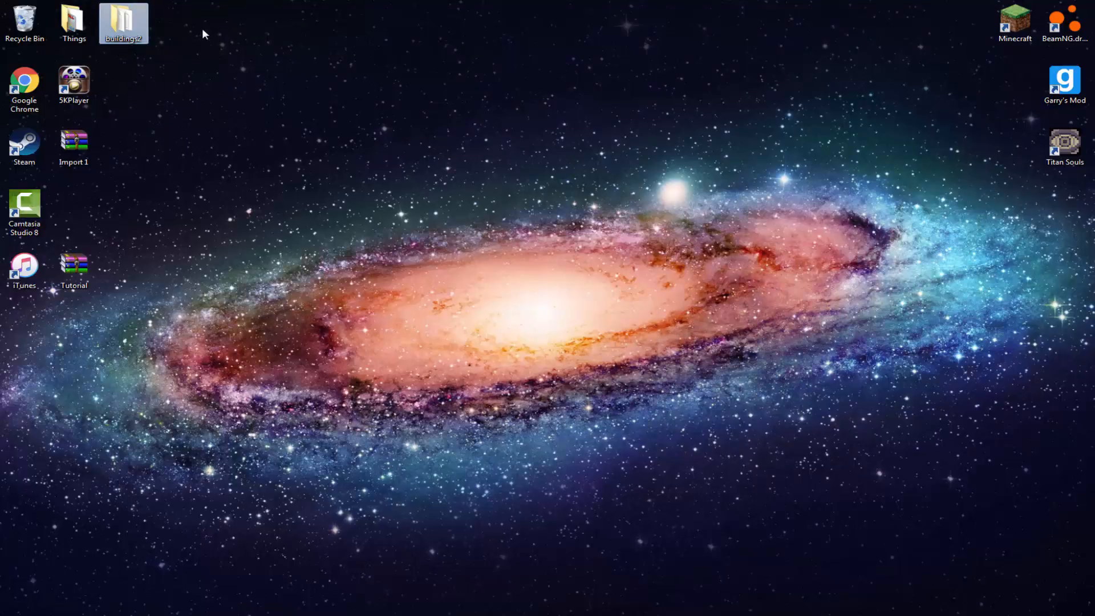
left_click(178, 34)
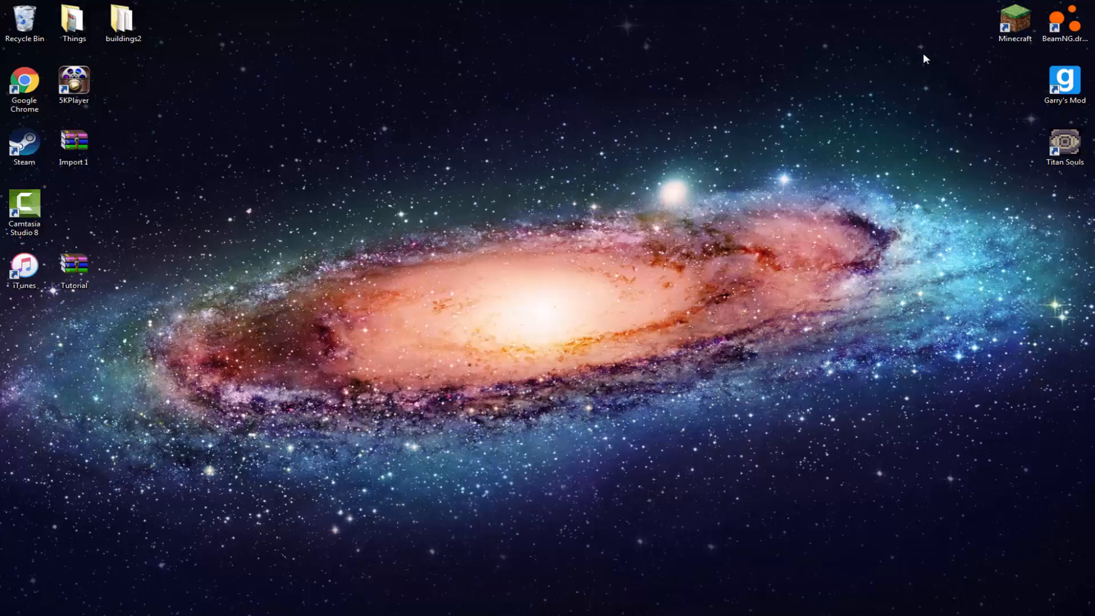
Launch BeamNG.drive from the desktop
double_click(1064, 21)
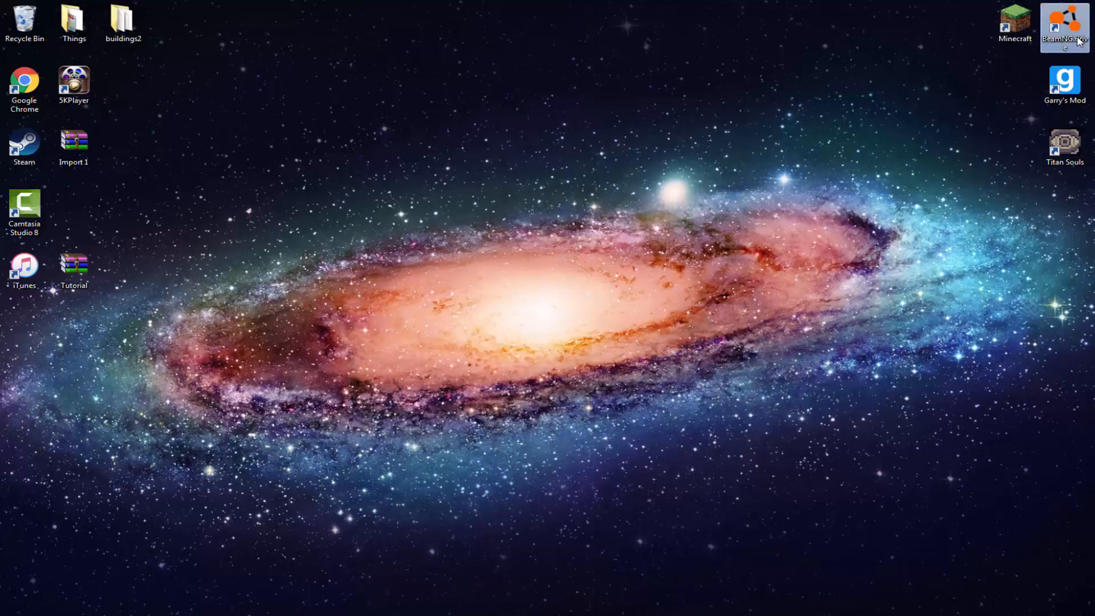
left_click(552, 203)
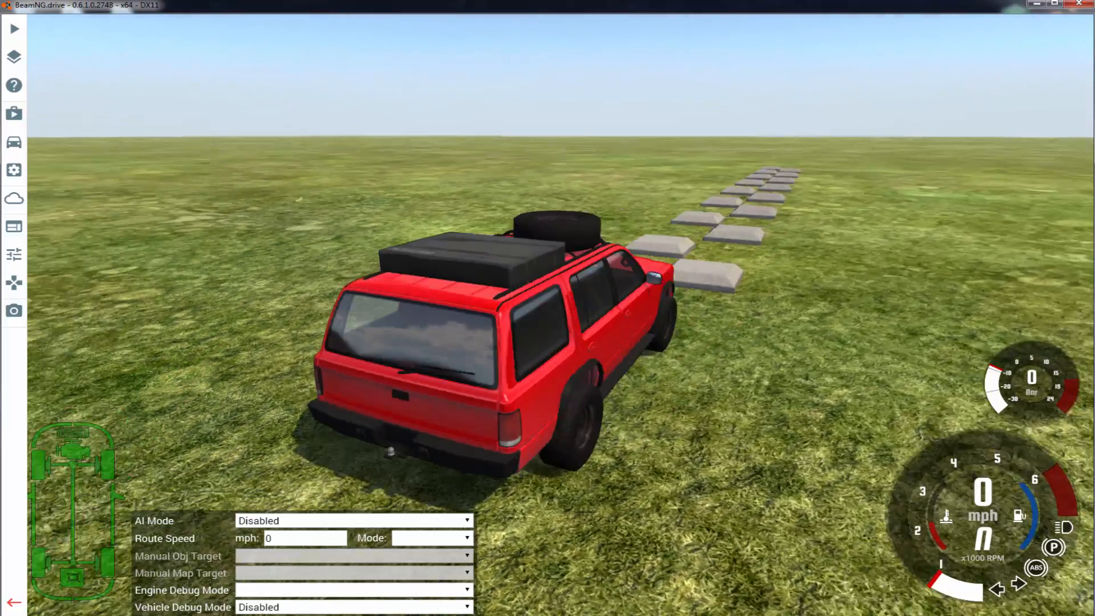
right_click_drag(547, 307, 445, 354)
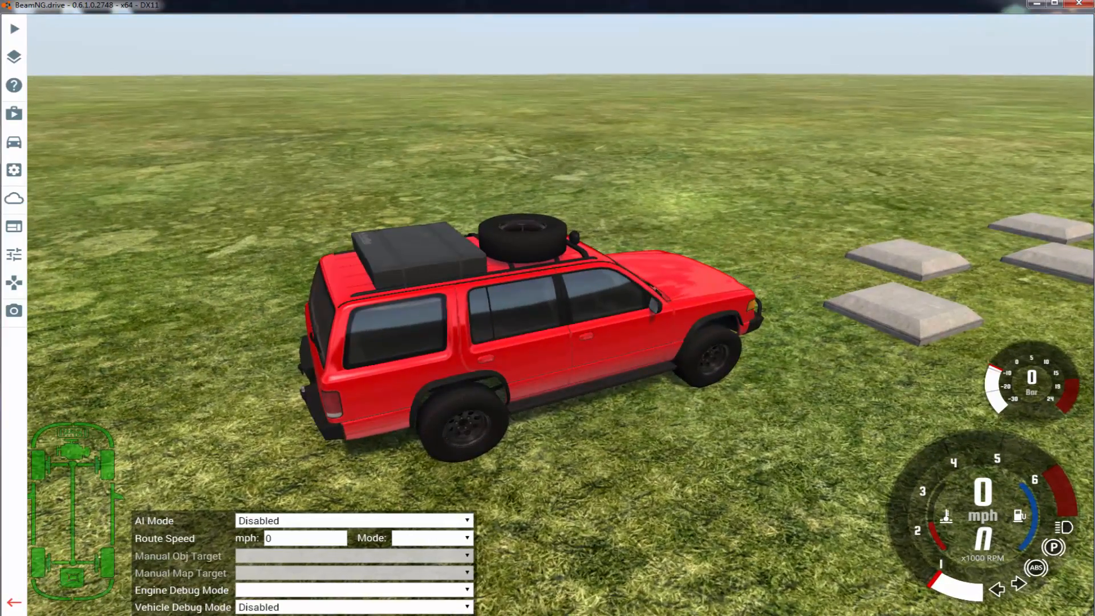
Open the World Editor and switch to the free Standard Camera above the vehicle
key("F11")
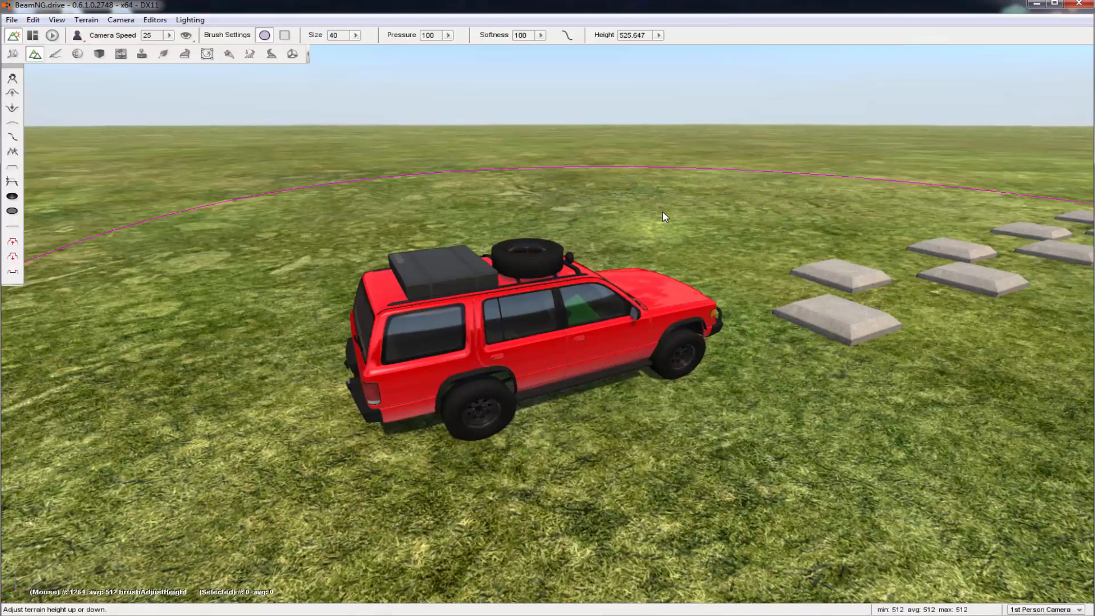
key("shift+c")
key("s")
right_click_drag(889, 192, 3, 70)
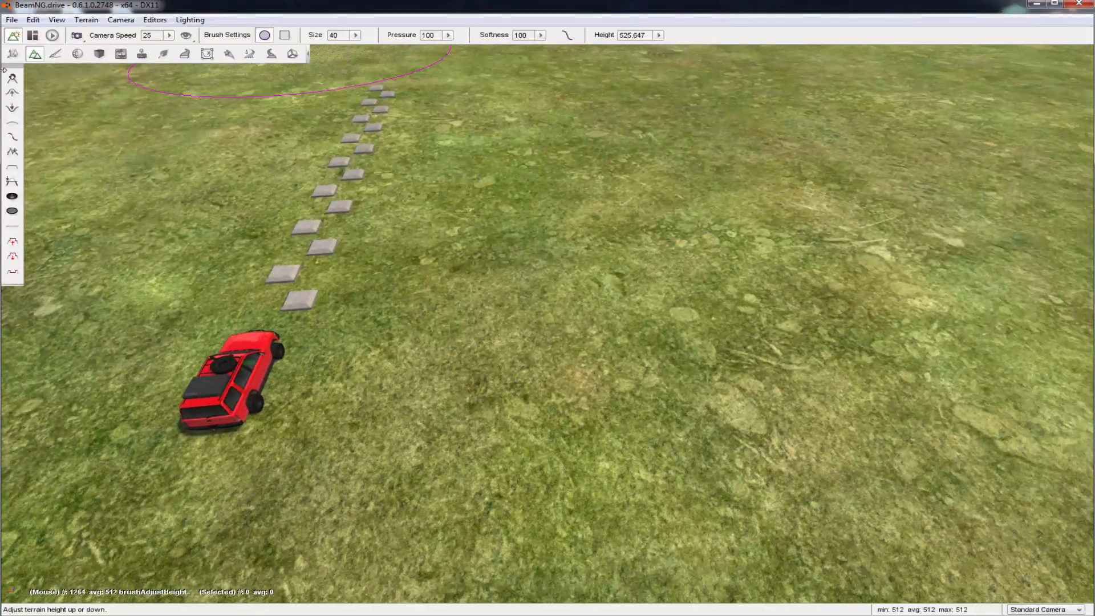
key("w")
Switch to the Object Editor and browse the library's meshes to levels/Tutorial/art/shapes
left_click(9, 57)
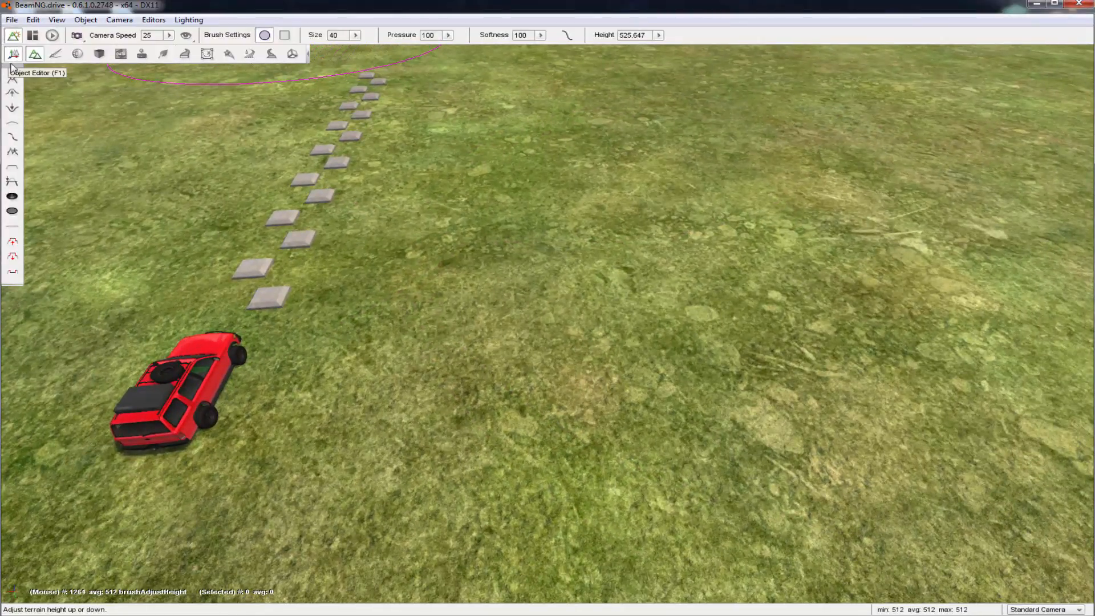
left_click(14, 56)
left_click(997, 65)
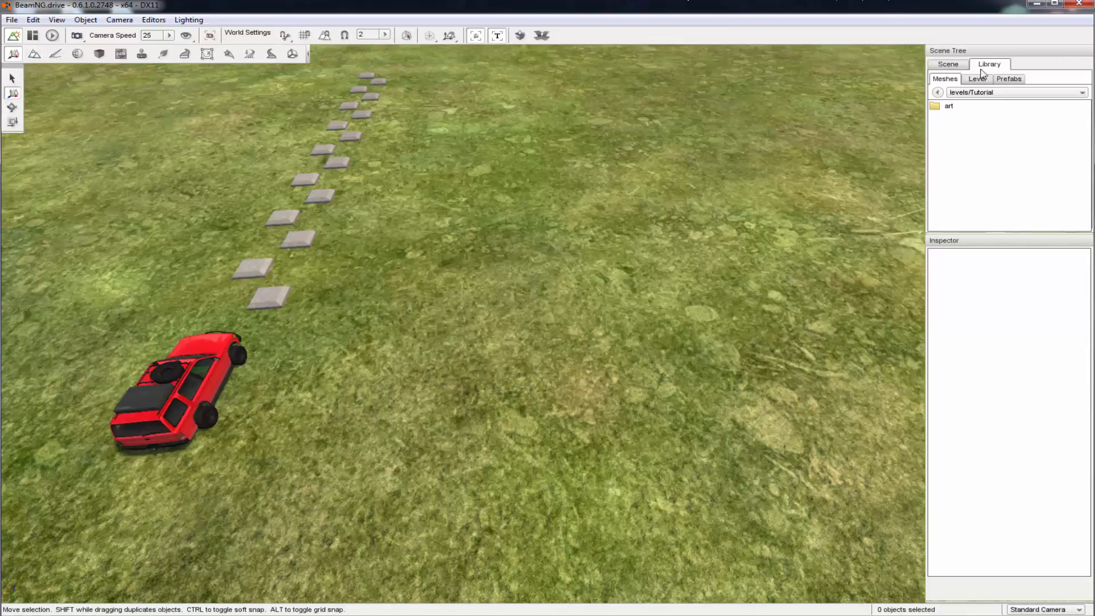
double_click(949, 108)
double_click(949, 109)
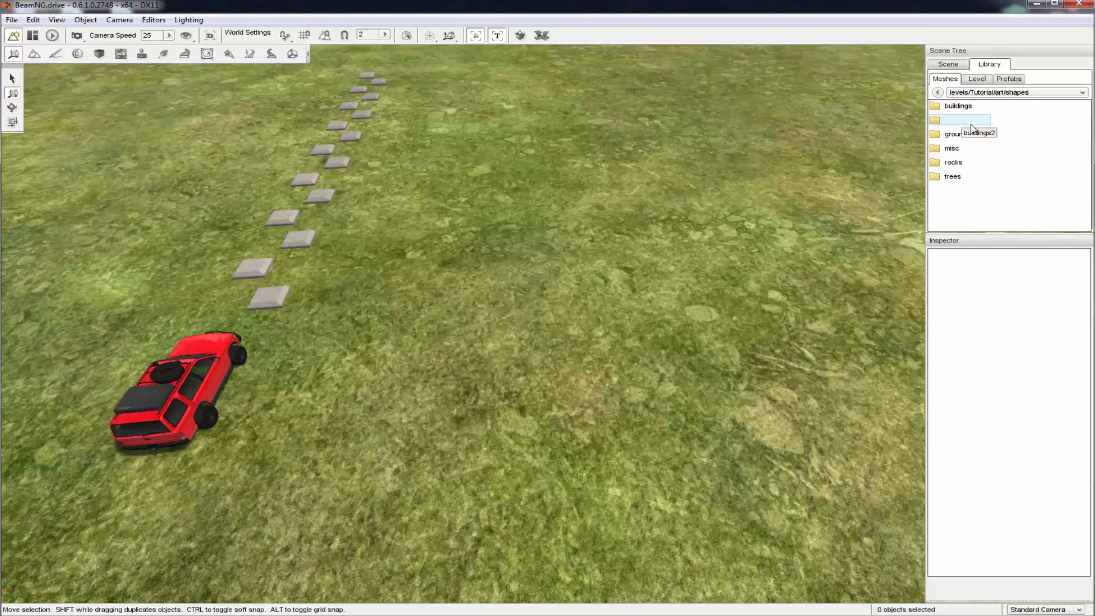
Place the eca_bld_creepyhouse_1 mesh from the buildings2/eca folder into the map
double_click(971, 122)
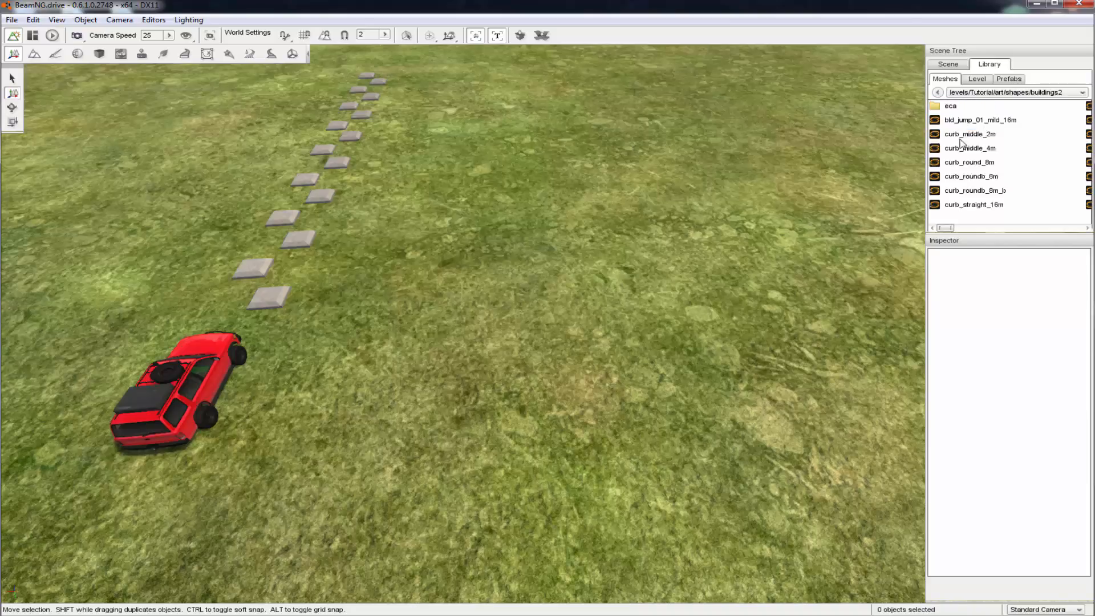
double_click(958, 108)
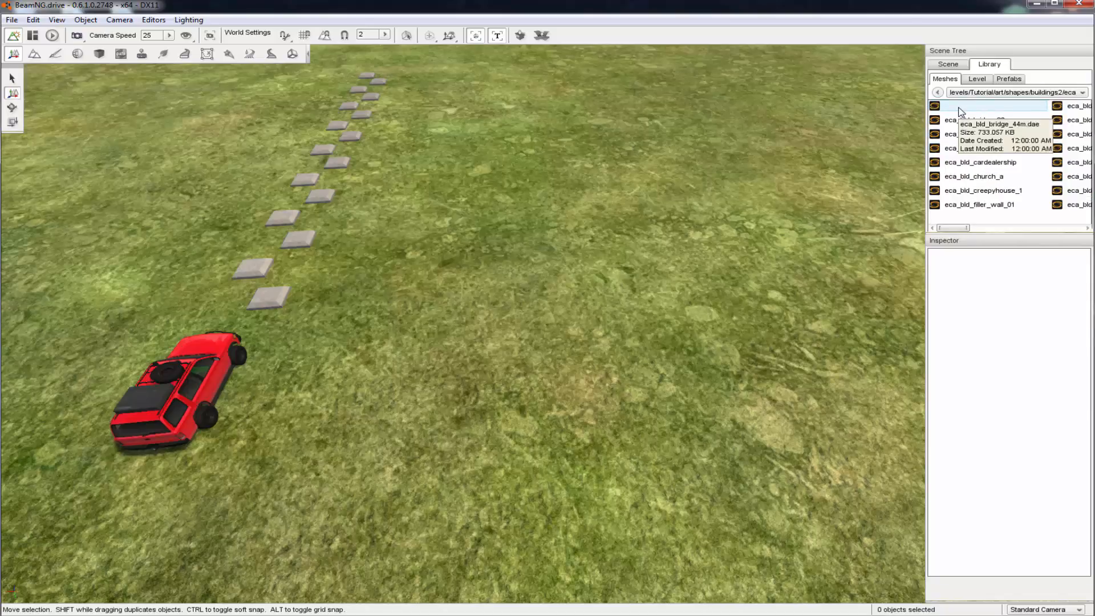
double_click(1004, 191)
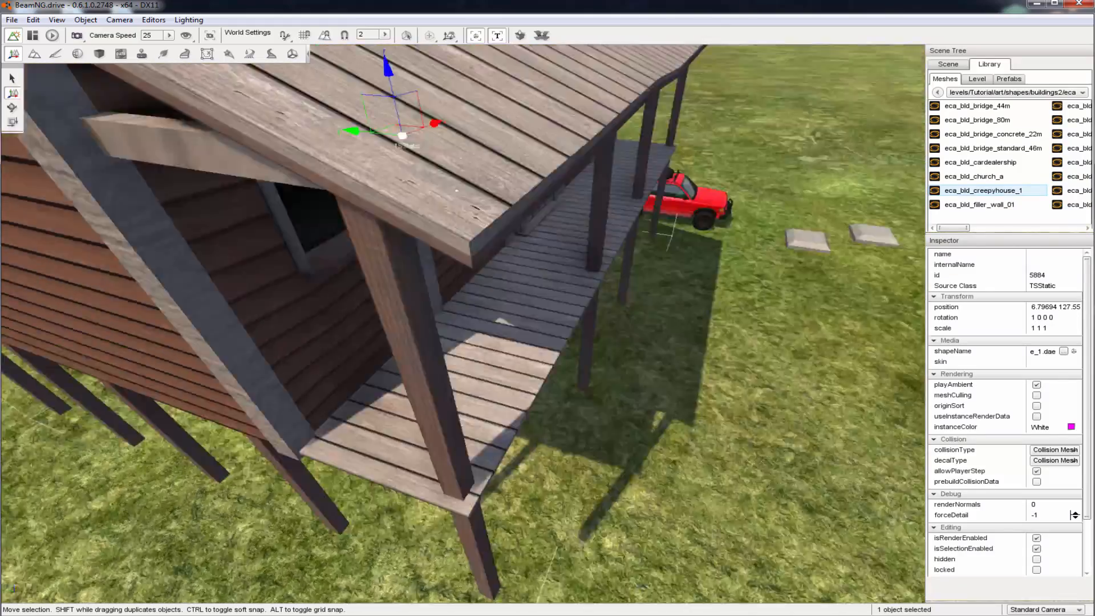
Delete the creepy house mesh from the map
key("s")
right_click_drag(671, 262, 547, 242)
key("w")
key("d")
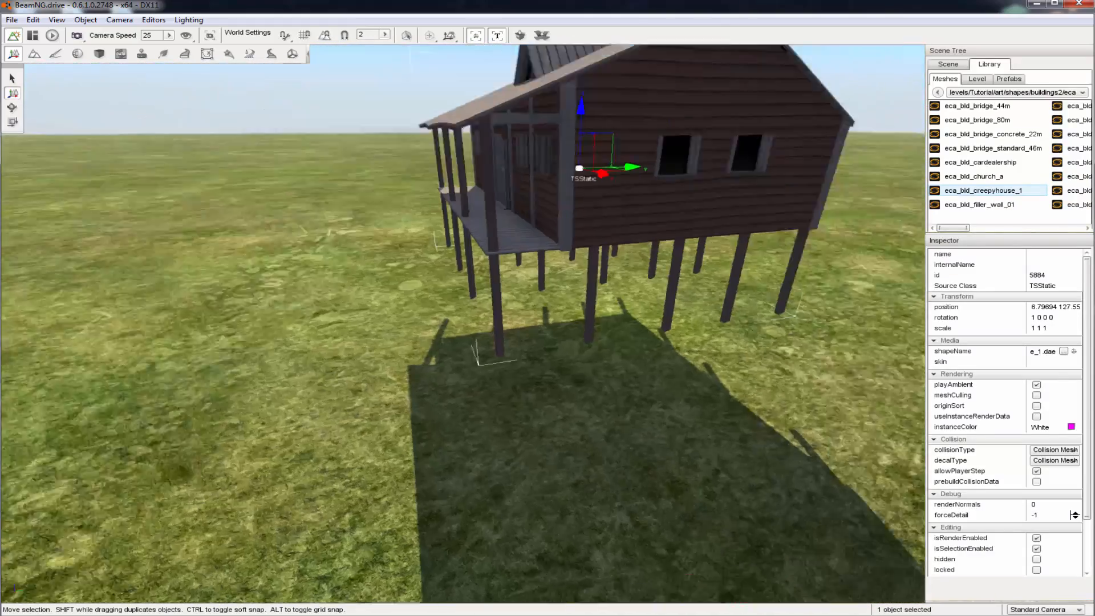
right_click_drag(663, 240, 605, 240)
key("Delete")
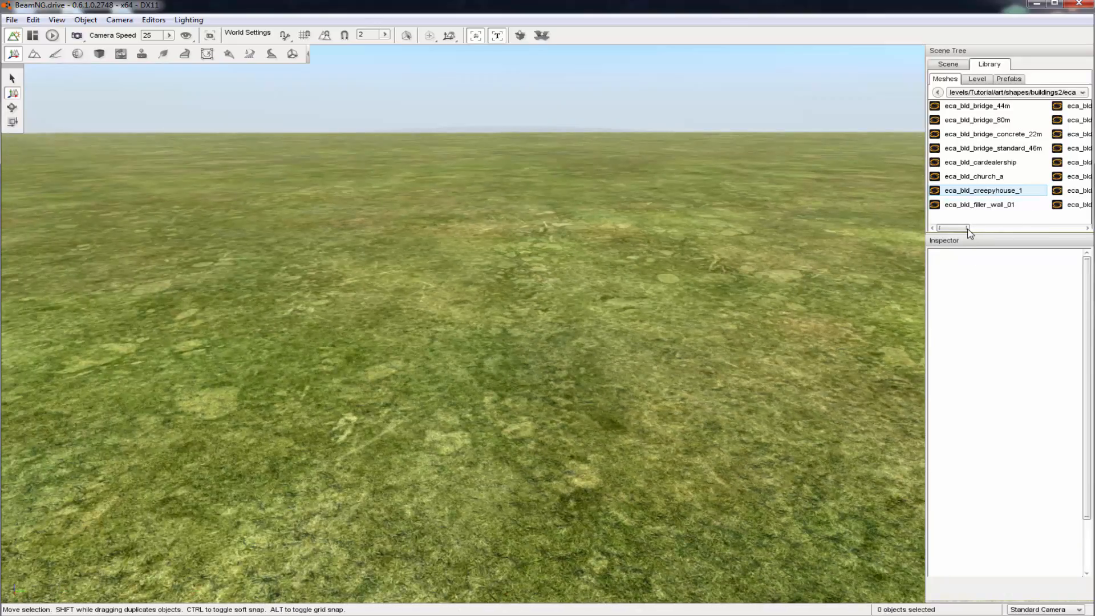
Place the eca_bld_house_04_a mesh from the buildings2/eca folder on the grass near the concrete slabs
left_click_drag(968, 228, 980, 228)
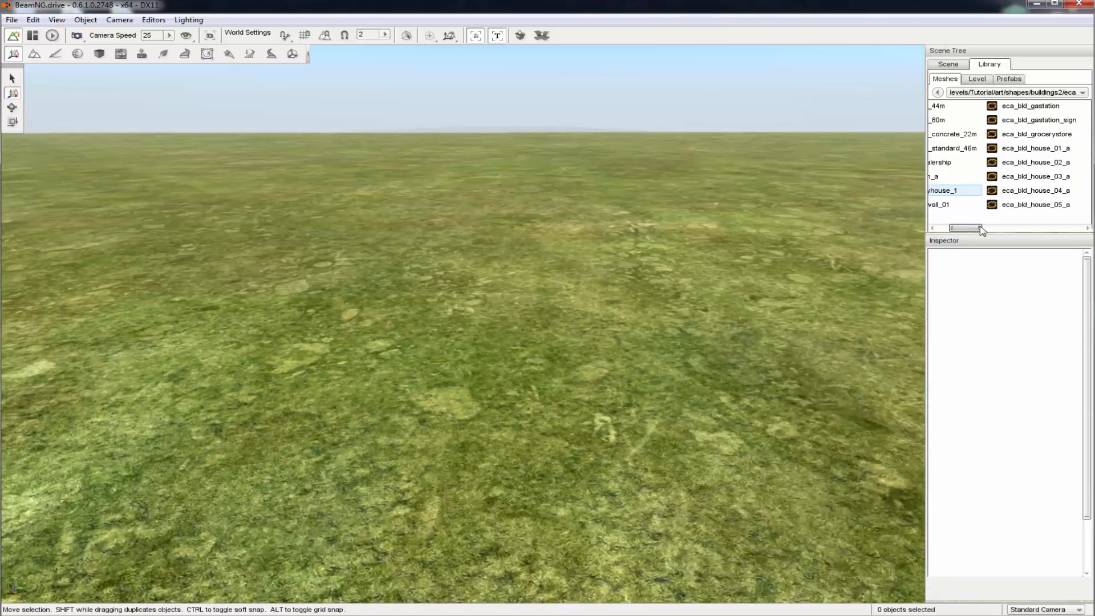
left_click_drag(981, 229, 994, 228)
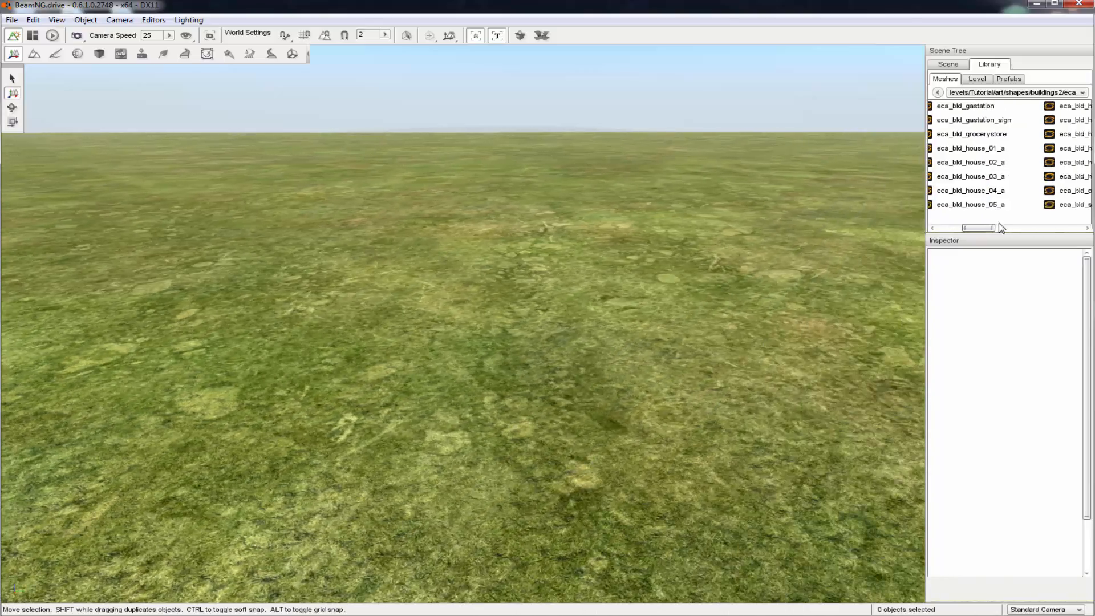
double_click(981, 194)
key("s")
key("d")
right_click_drag(604, 200, 564, 216)
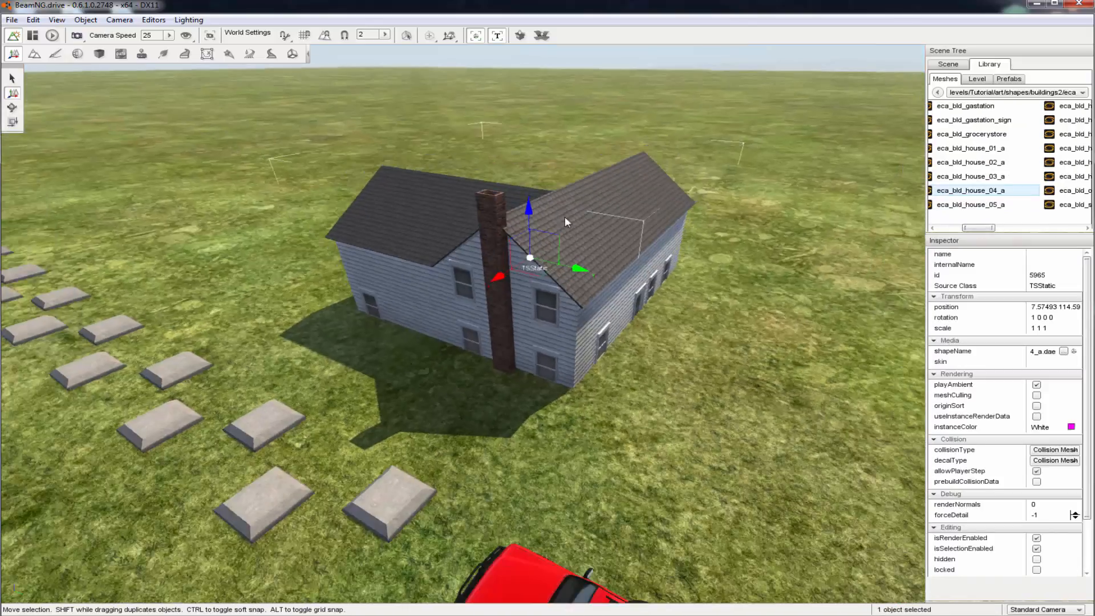
Turn the house about its vertical axis so its entrance faces the slabs, and set its rotation to 0 0 -1 90
left_click_drag(530, 218, 357, 279)
key("3")
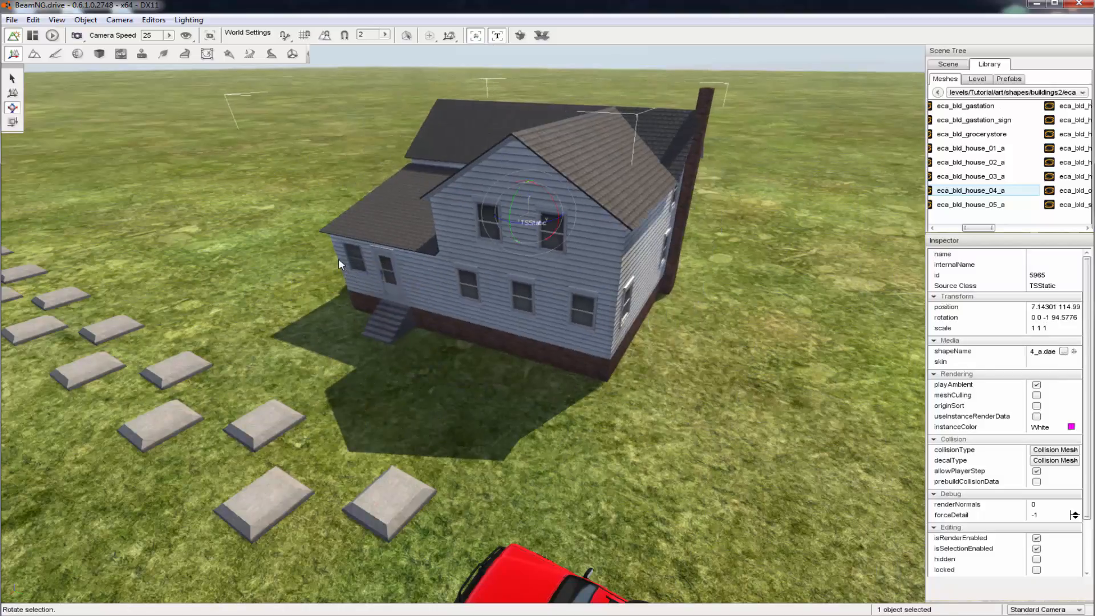
key("a")
right_click_drag(357, 279, 780, 199)
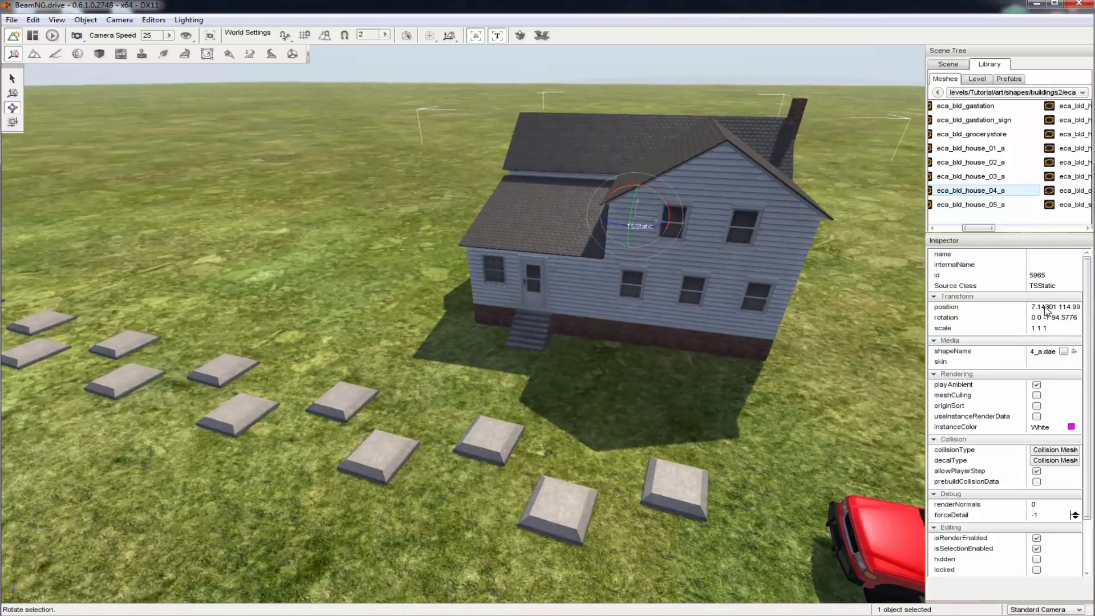
left_click_drag(1052, 318, 1085, 319)
type("9")
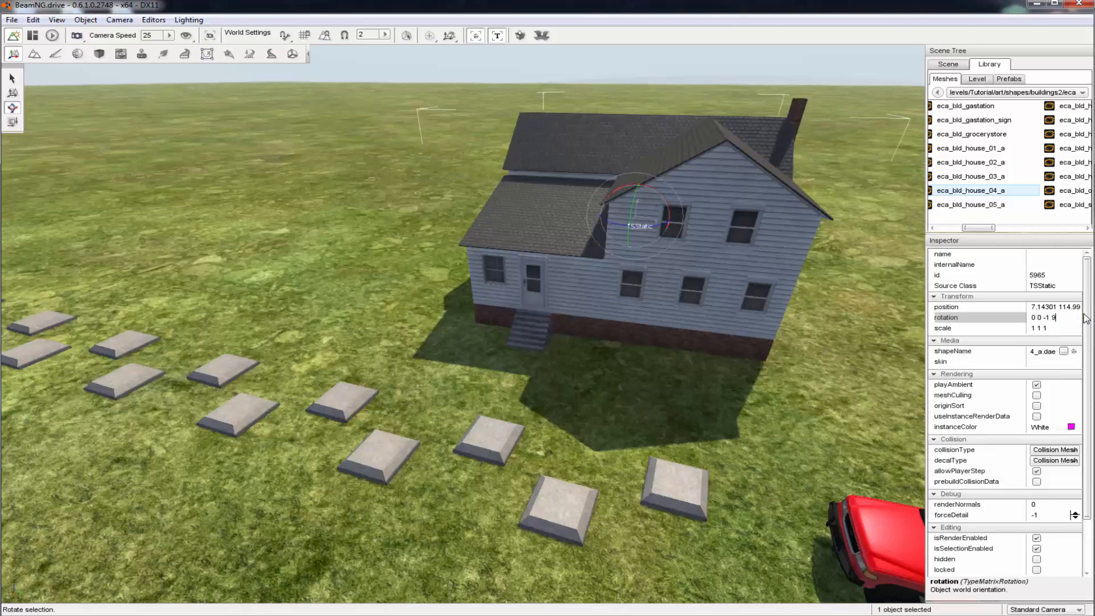
key("Return")
key("d")
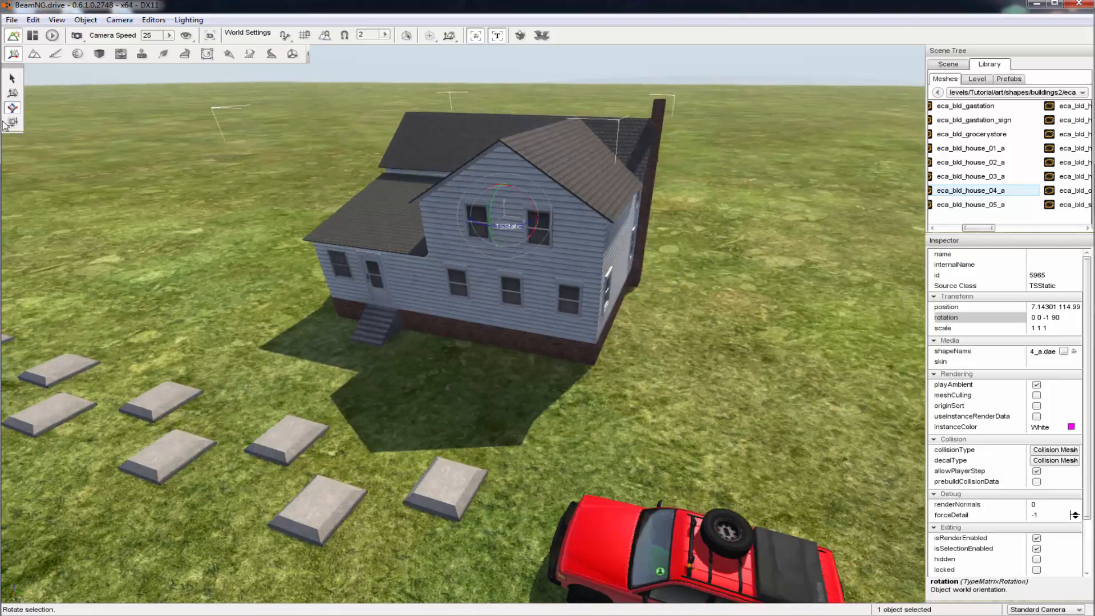
Move the house across the ground beside the concrete slabs, to a position of about 7.5, 113.1
left_click(12, 92)
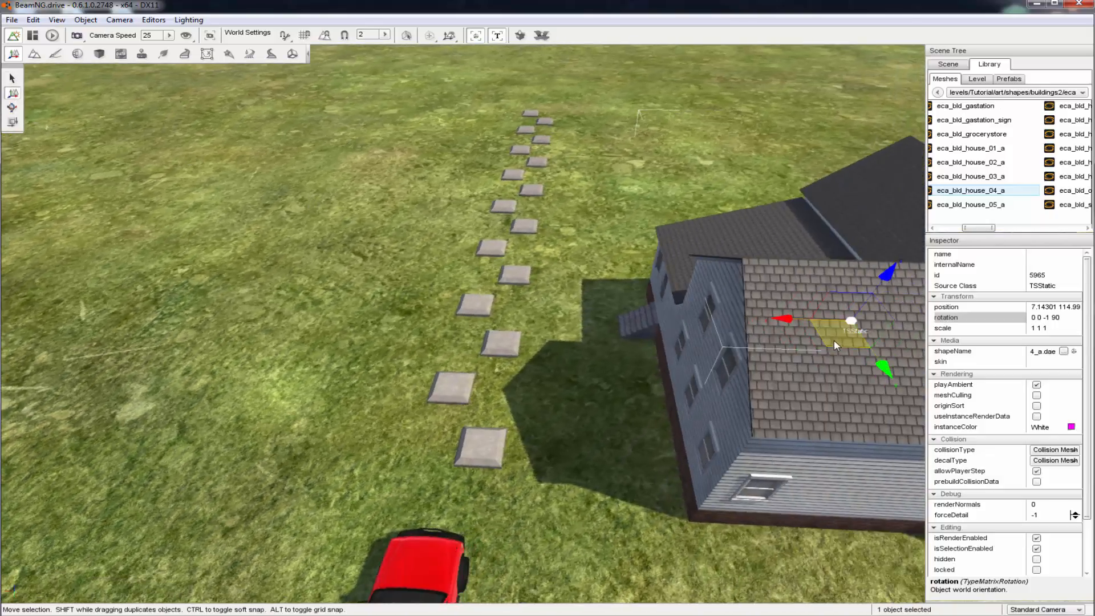
left_click_drag(834, 340, 795, 286)
key("w")
key("s")
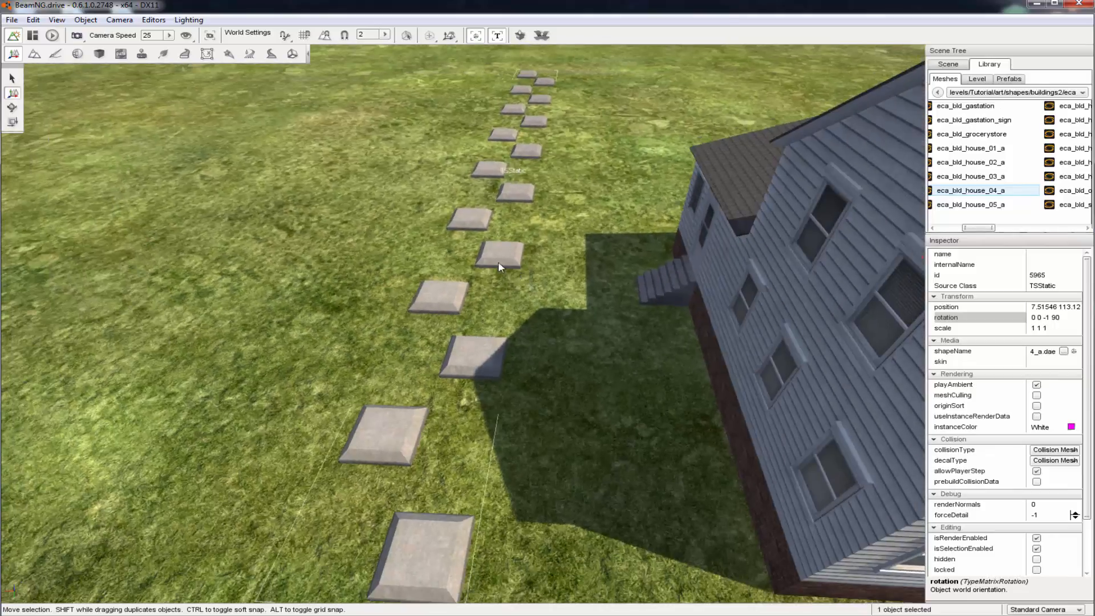
Delete the concrete slab path in front of the house
left_click(423, 225)
left_click(478, 244)
key("Delete")
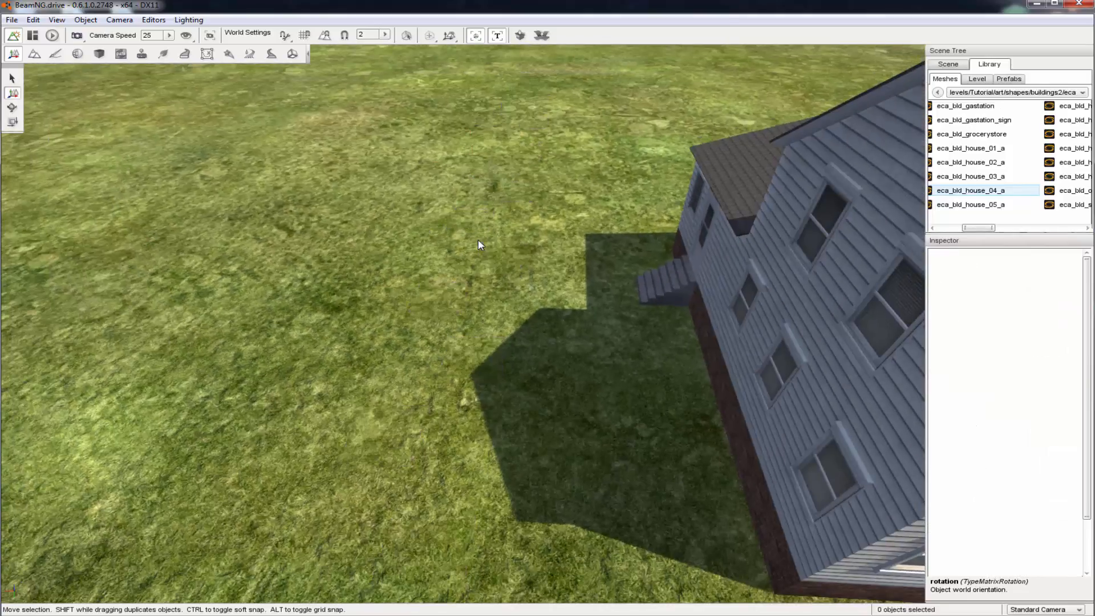
Switch to the Road Editor with the grass between the house and the vehicle in view
key("s")
key("s")
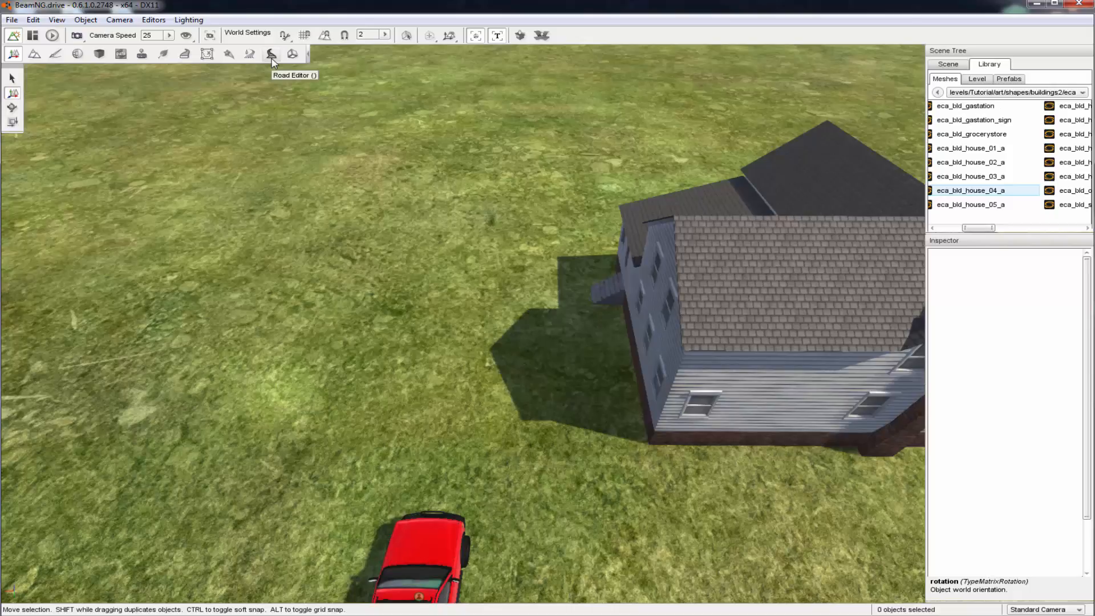
left_click(271, 54)
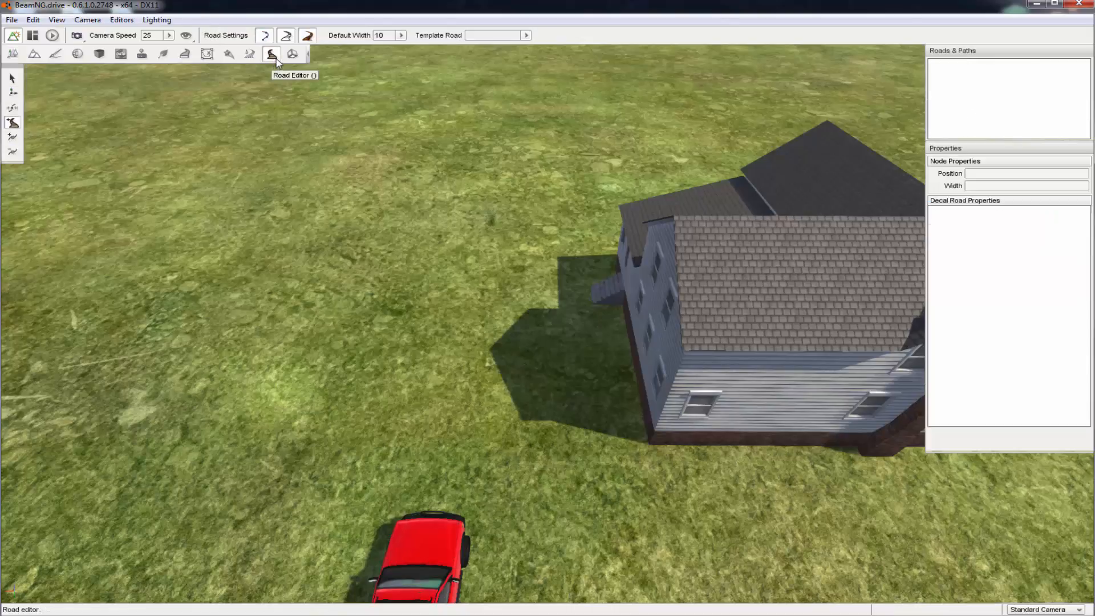
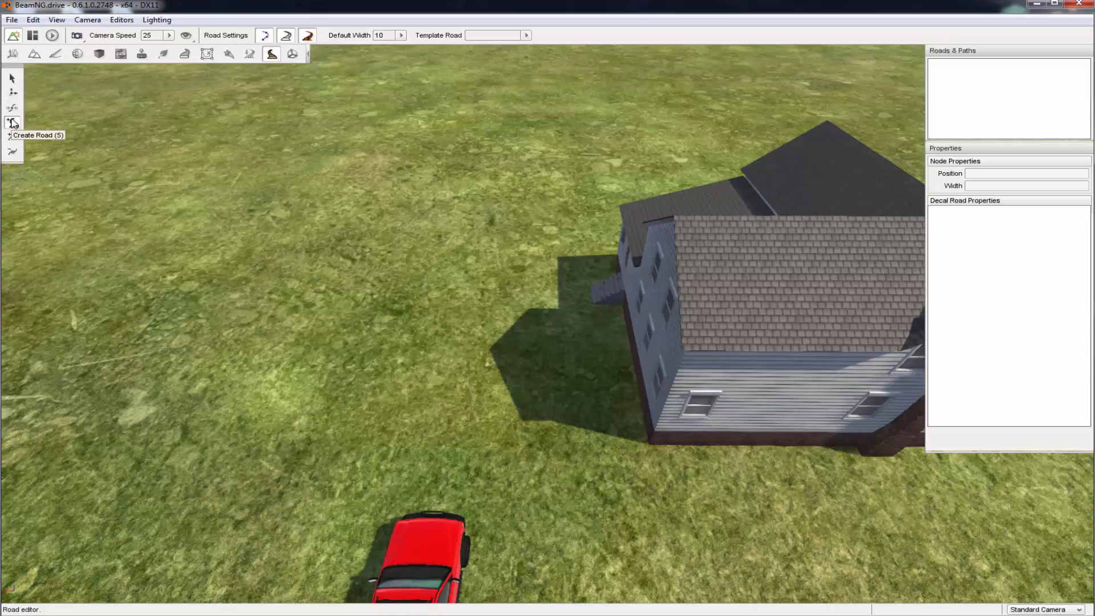
Create a decal road of width 10 from the vehicle's front past the house, bending toward the house side beyond it
left_click(12, 122)
left_click(443, 502)
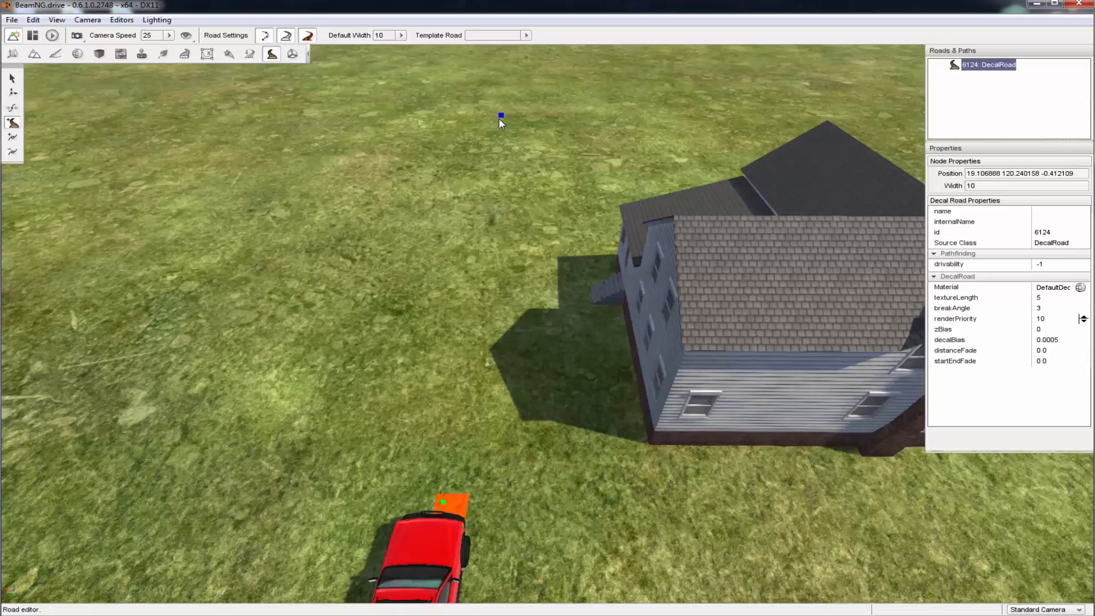
left_click(498, 119)
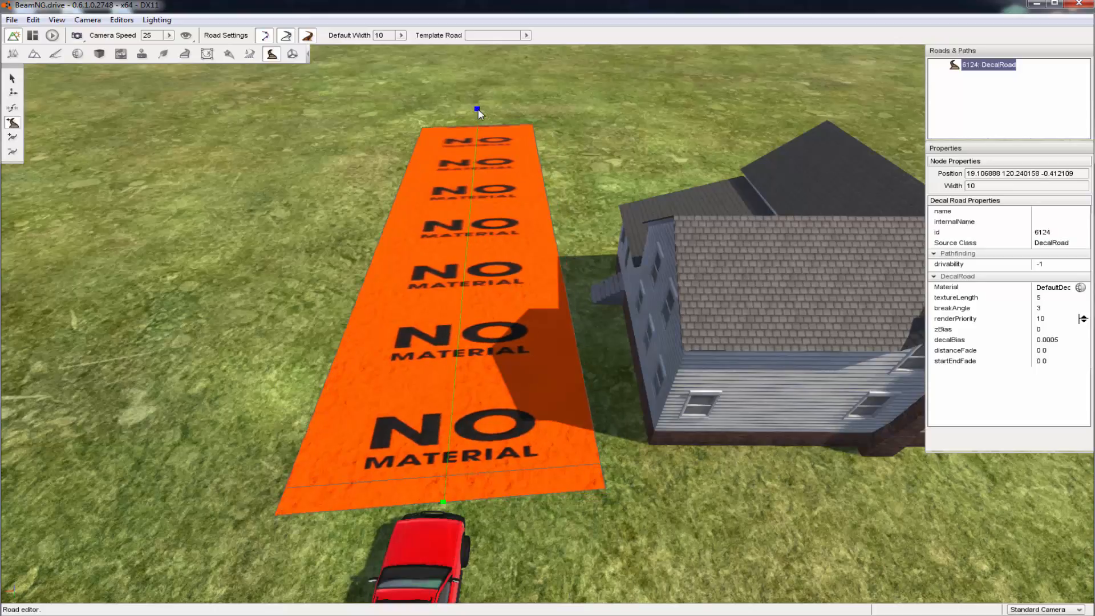
left_click(477, 109)
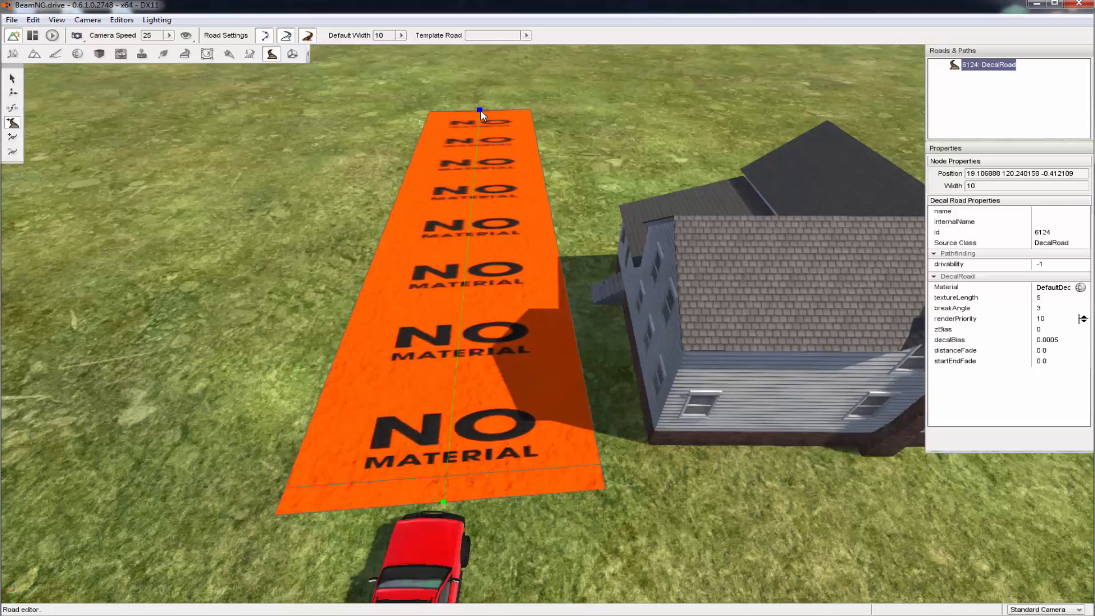
left_click(480, 109)
right_click_drag(498, 98, 512, 109)
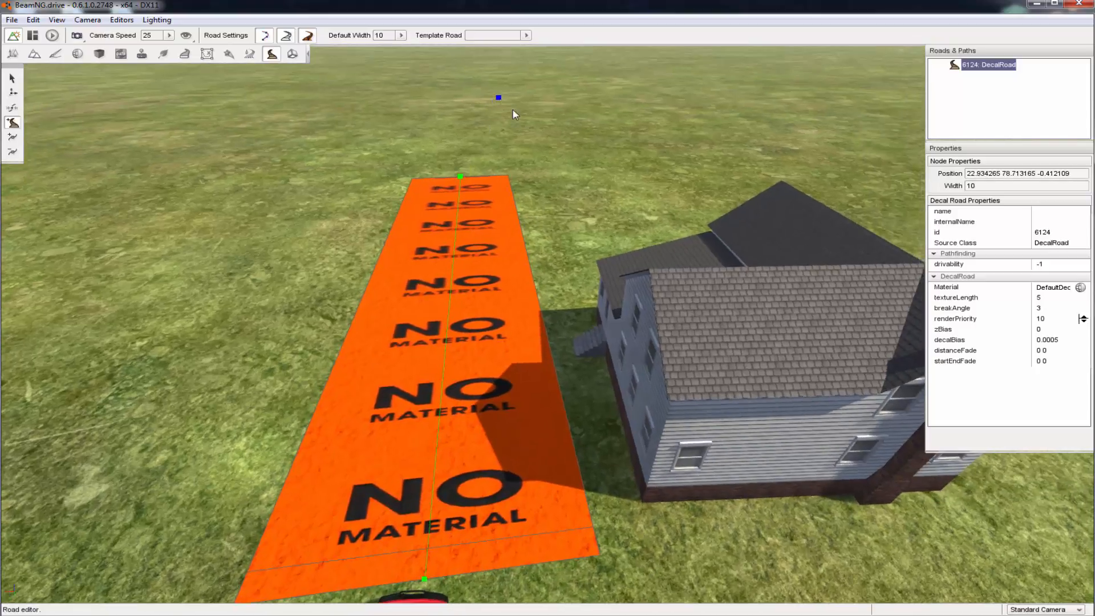
left_click(541, 118)
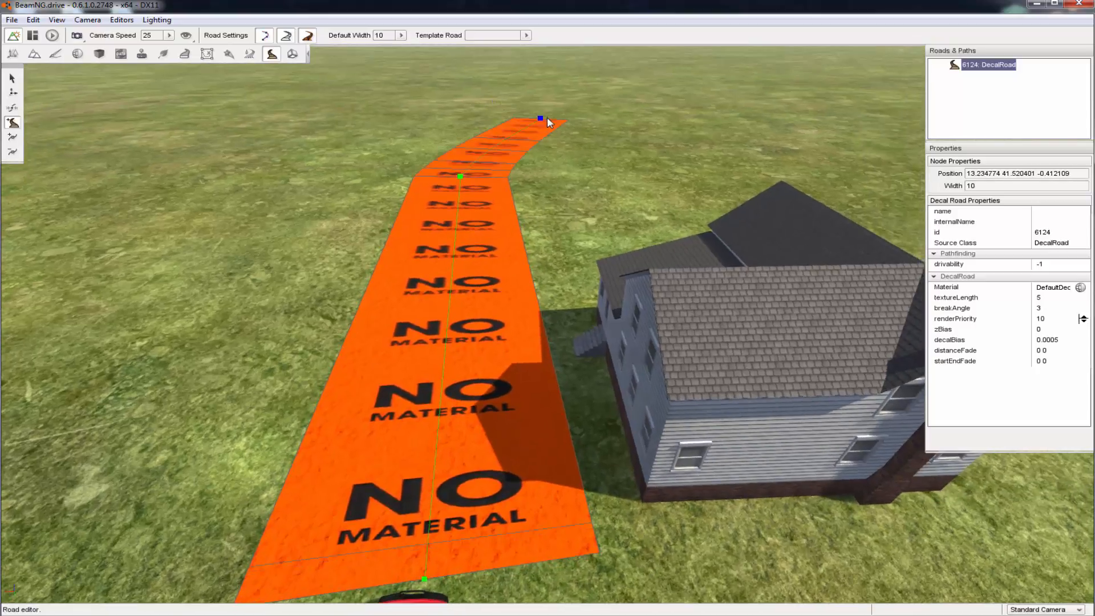
Continue the road in a wide curve behind the house and back along its opposite side
key("d")
right_click_drag(581, 112, 509, 169)
key("s")
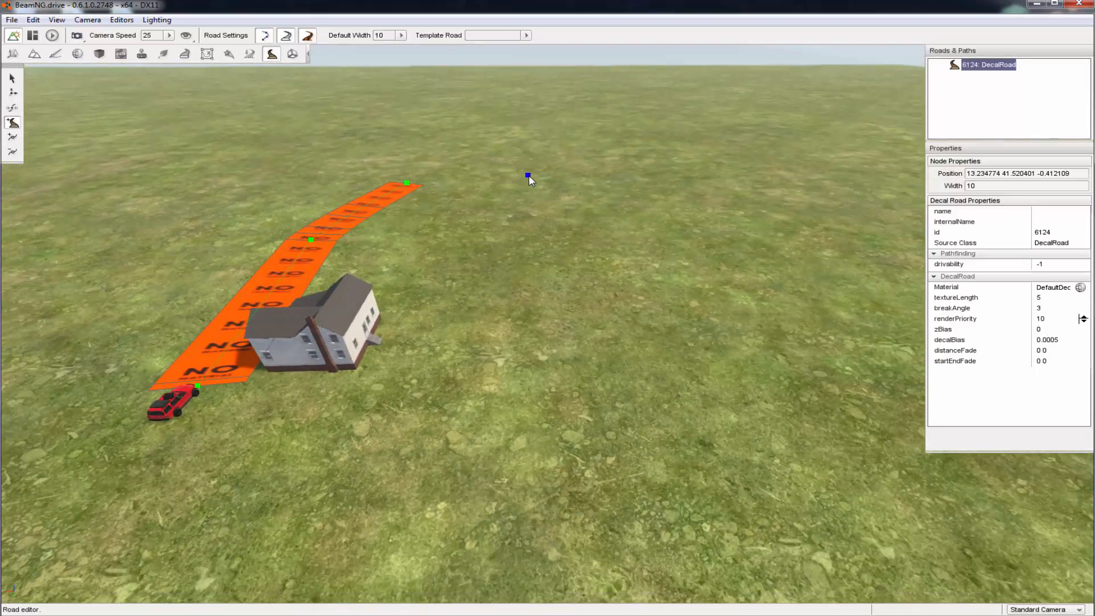
left_click(528, 175)
left_click(603, 210)
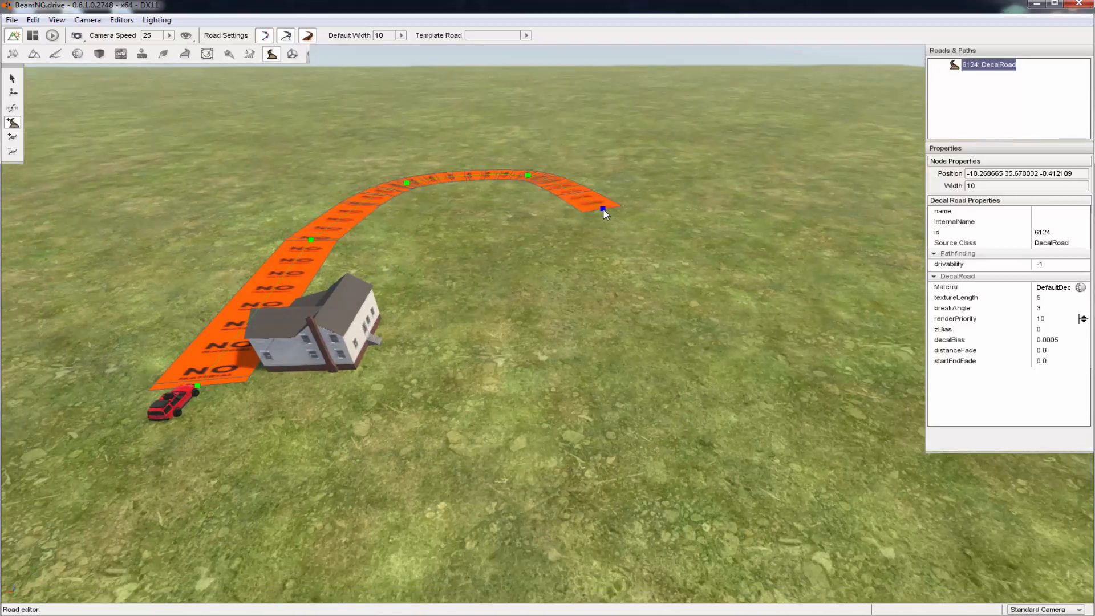
left_click(629, 388)
Curve the road across the open grass behind the vehicle, toward the vehicle's side of the house
key("s")
key("a")
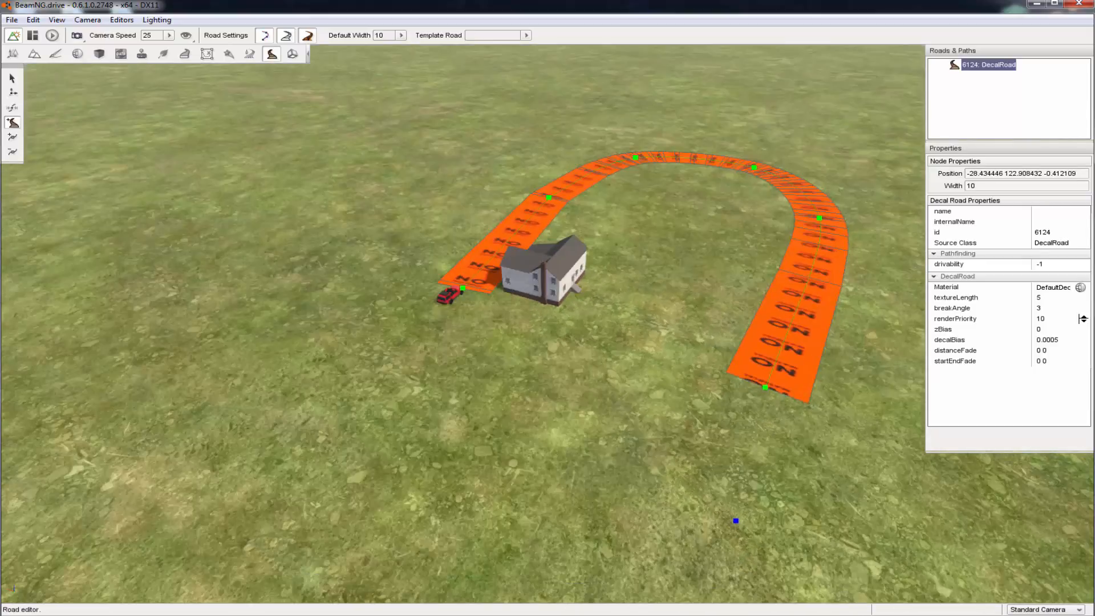
key("s")
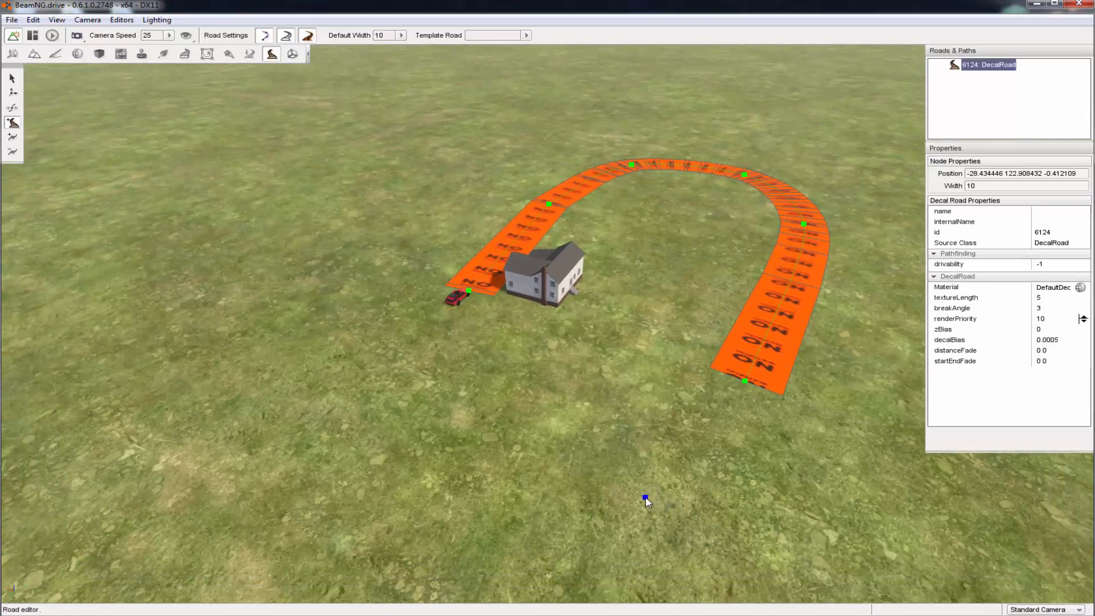
left_click(644, 498)
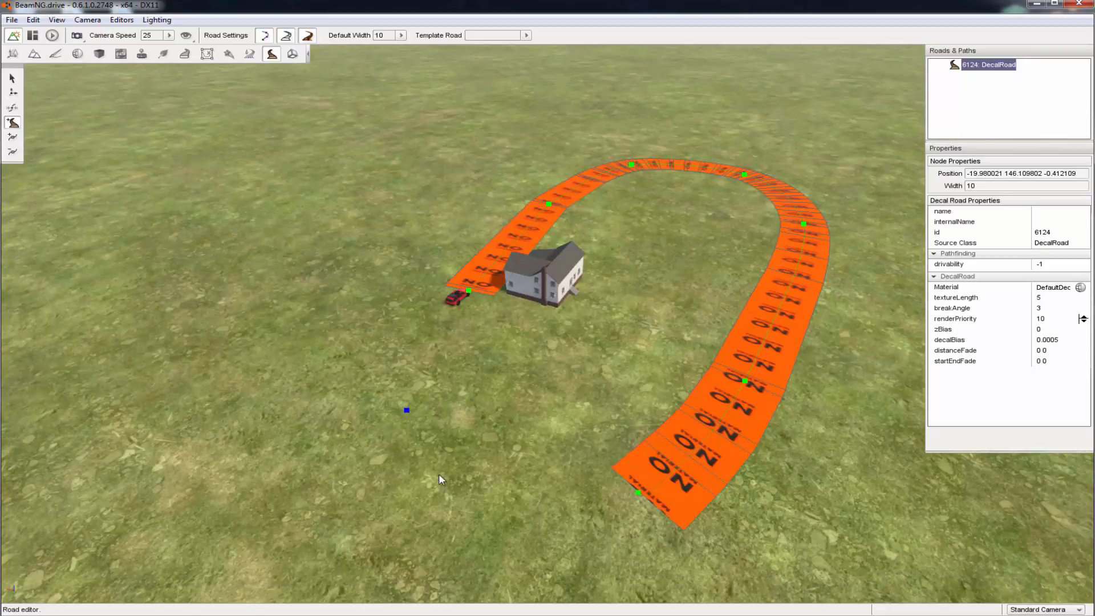
left_click(412, 447)
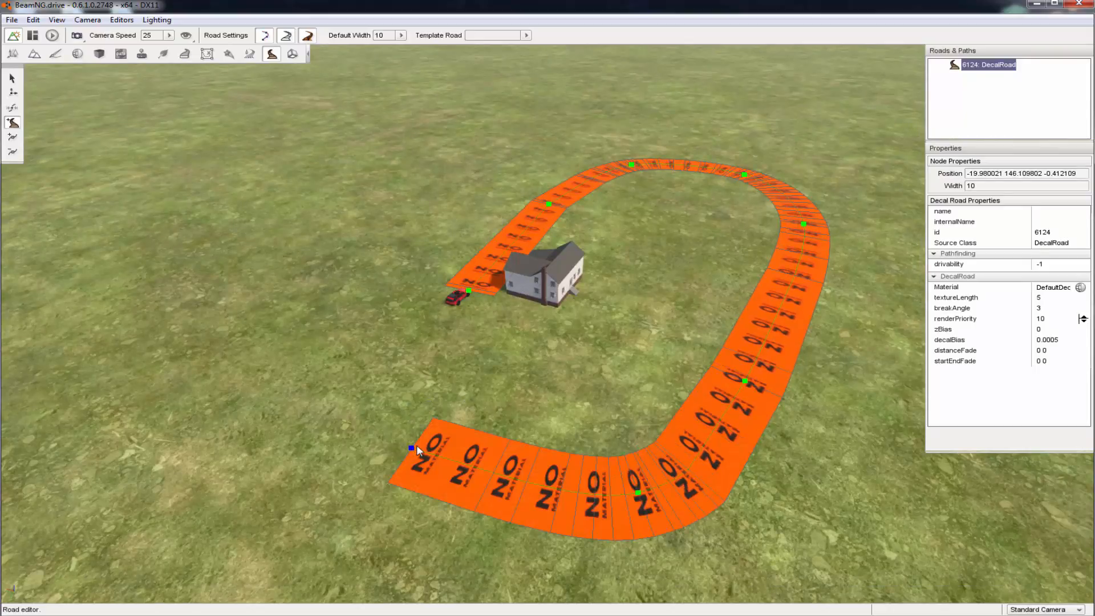
Try to join the road to its starting point beside the vehicle, and delete the last two nodes
left_click(470, 290)
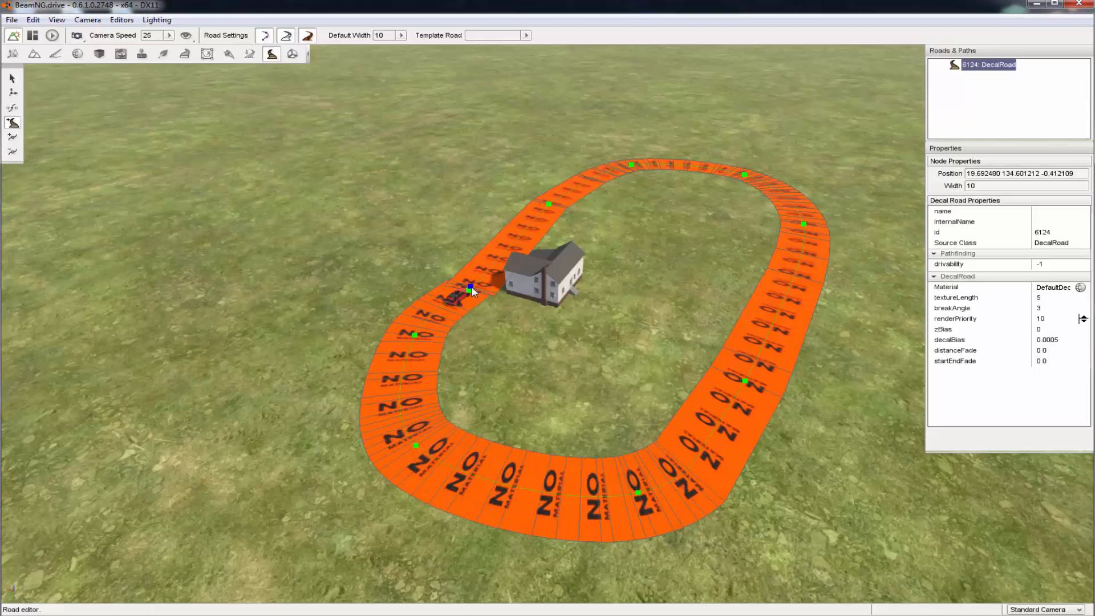
key("Delete")
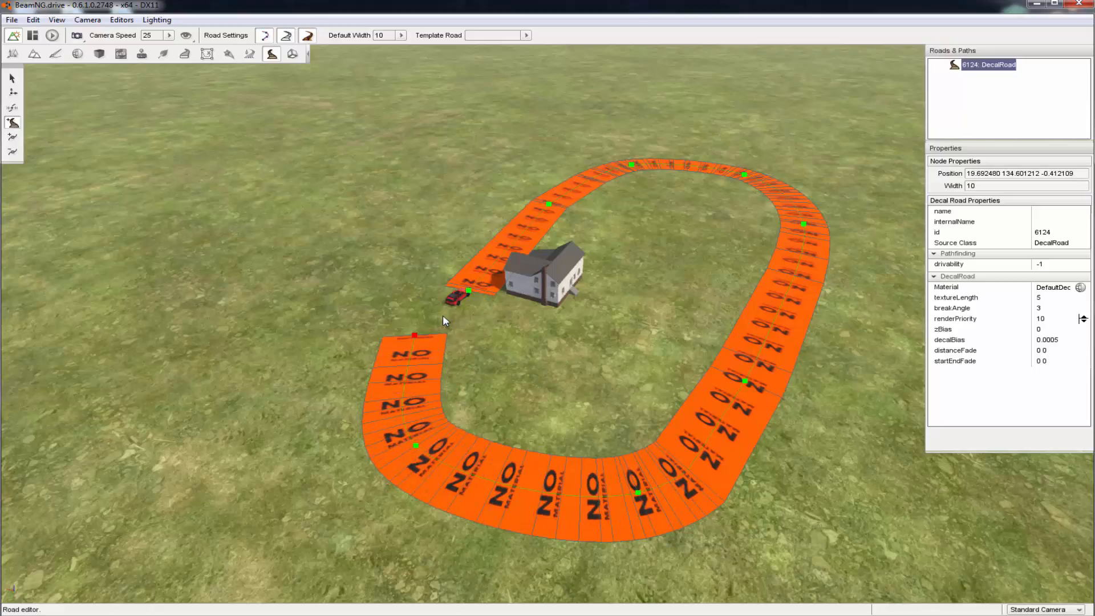
left_click(443, 315)
key("Delete")
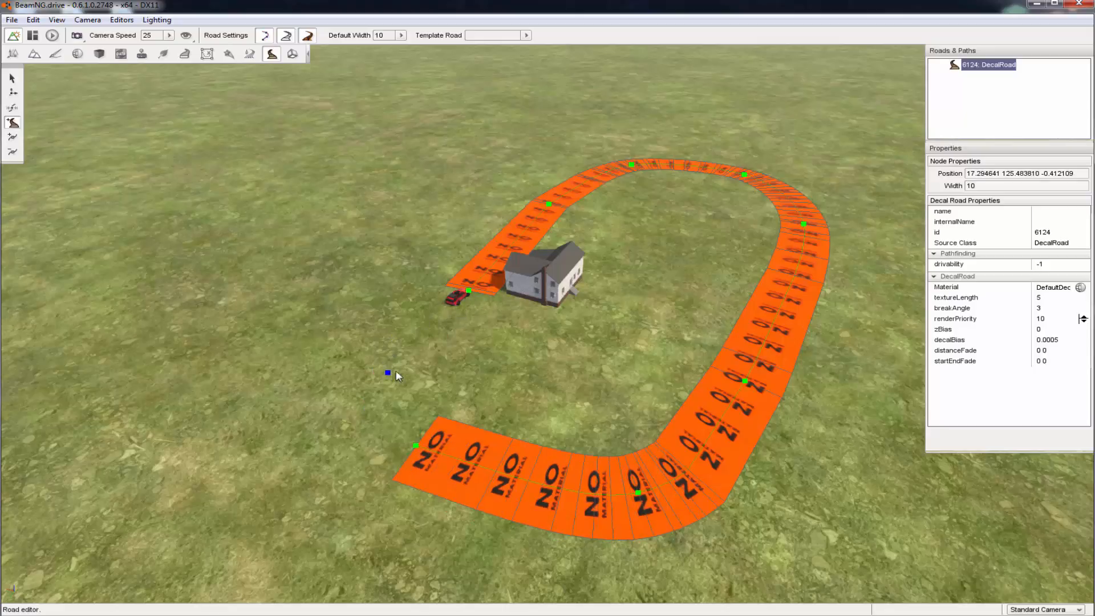
Close the loop with a new node behind the vehicle and an end node on the road's starting point
left_click(413, 368)
left_click(468, 290)
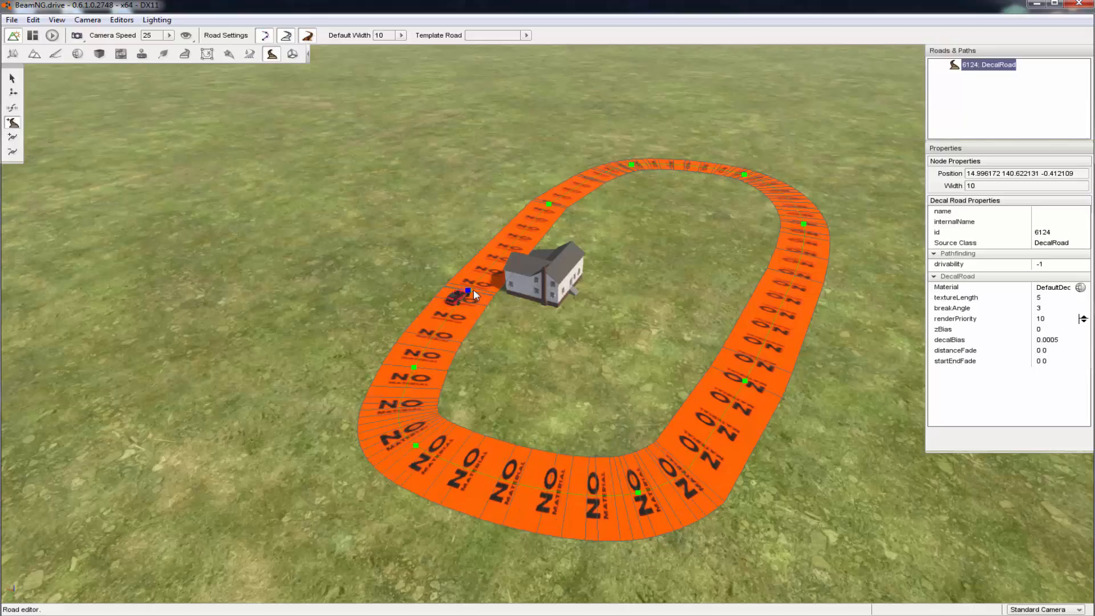
left_click(469, 289)
left_click(13, 54)
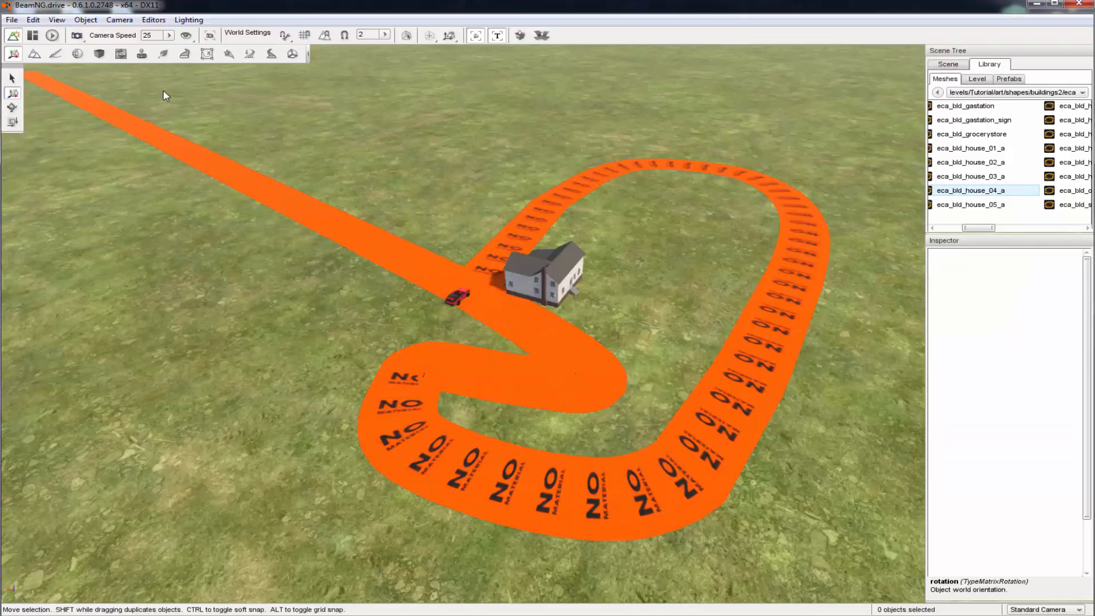
left_click(272, 54)
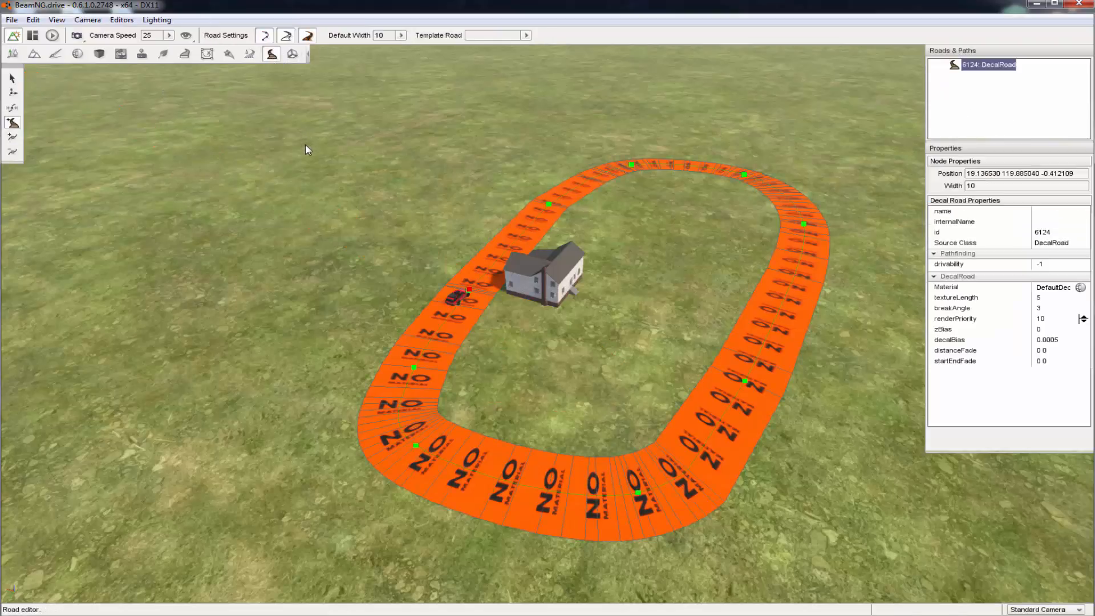
Assign the a_asphalt_01_a material from the RoadAndPath tag to the loop road
right_click_drag(305, 144, 330, 159)
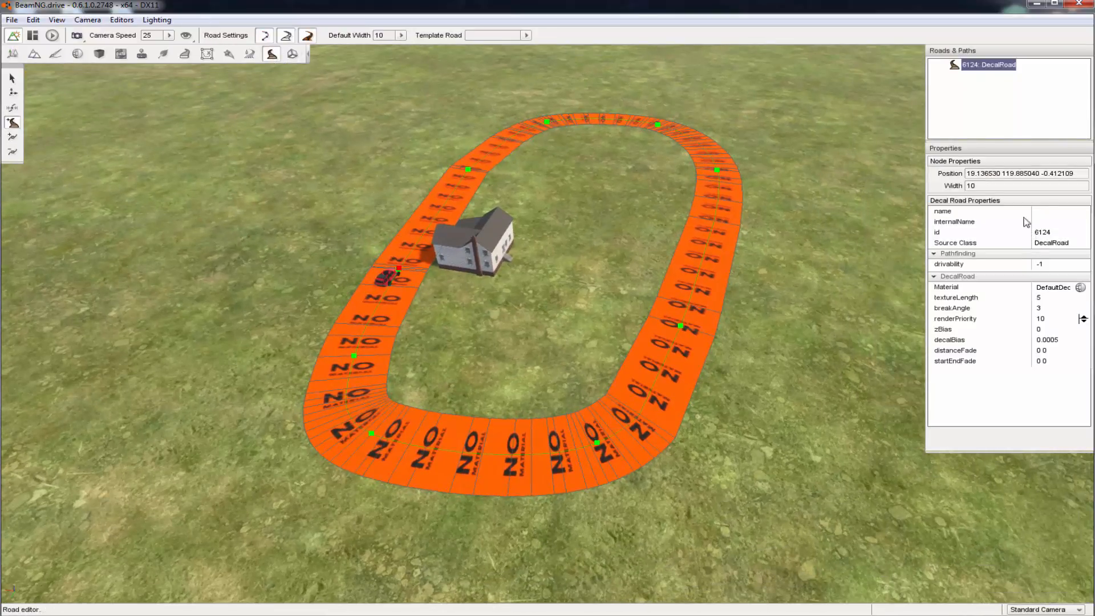
left_click(1080, 288)
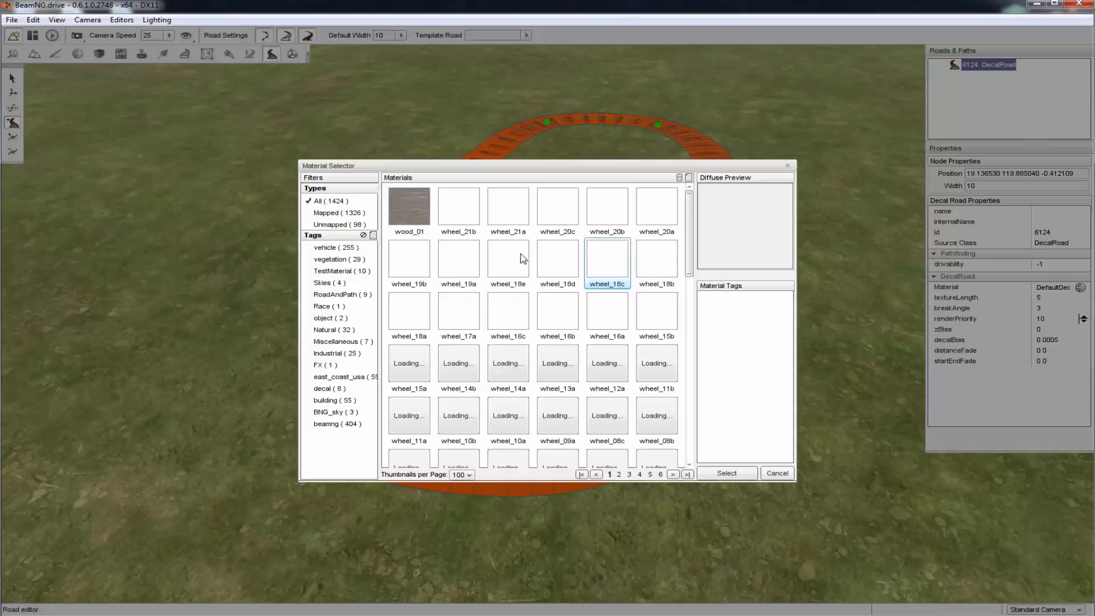
left_click(337, 294)
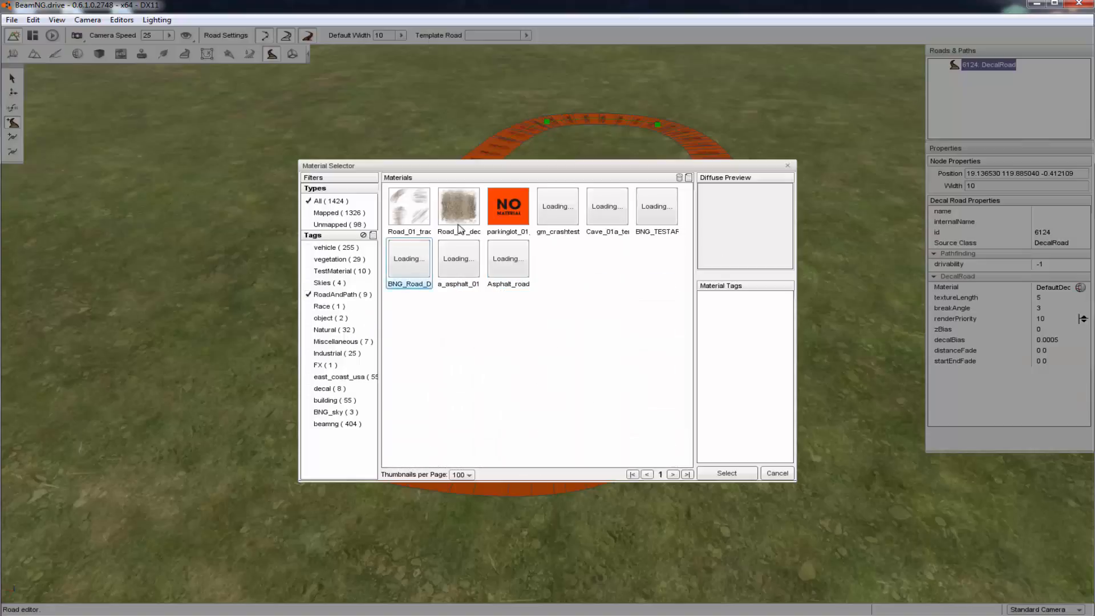
left_click(419, 257)
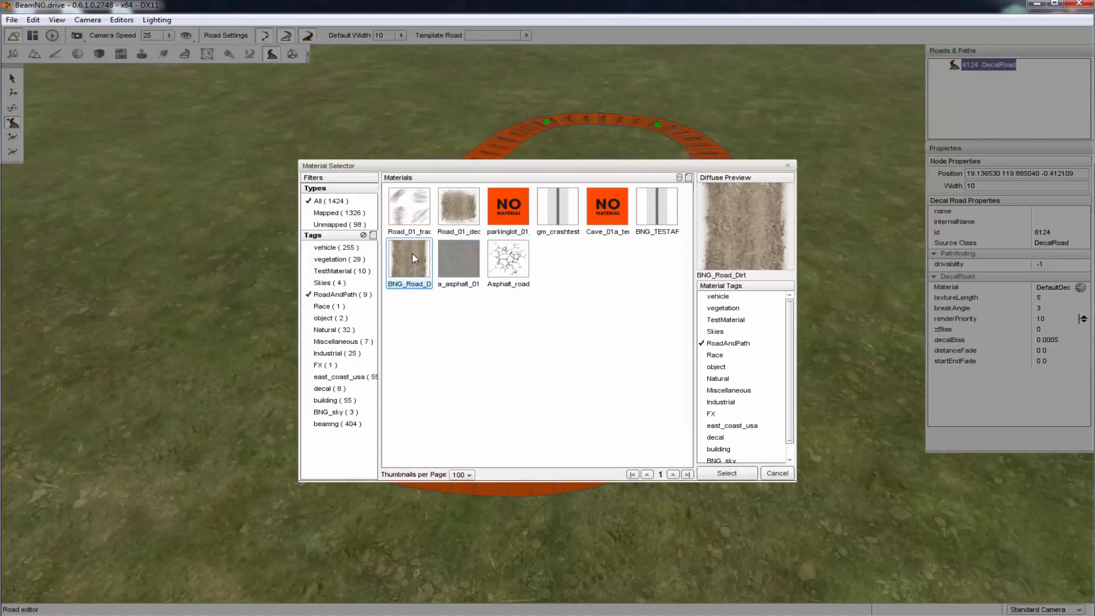
left_click(450, 257)
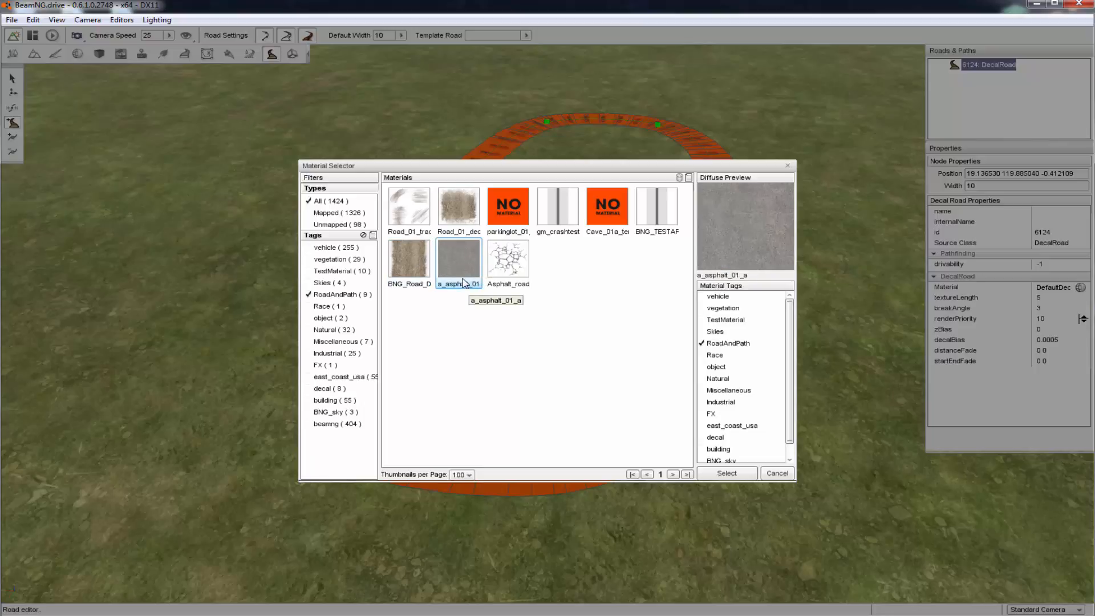
left_click(408, 274)
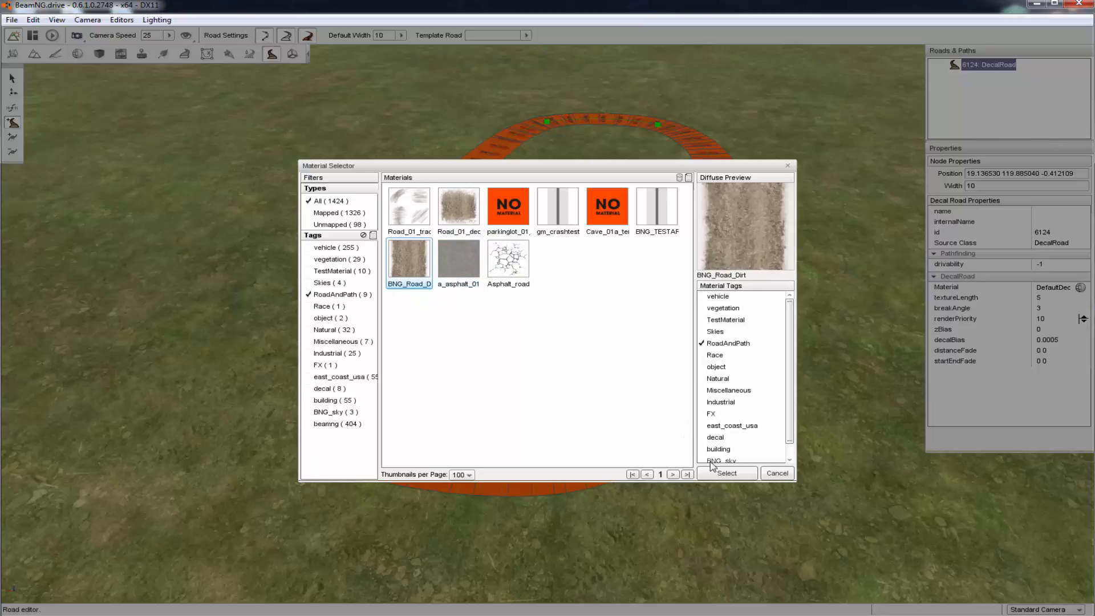
left_click(454, 273)
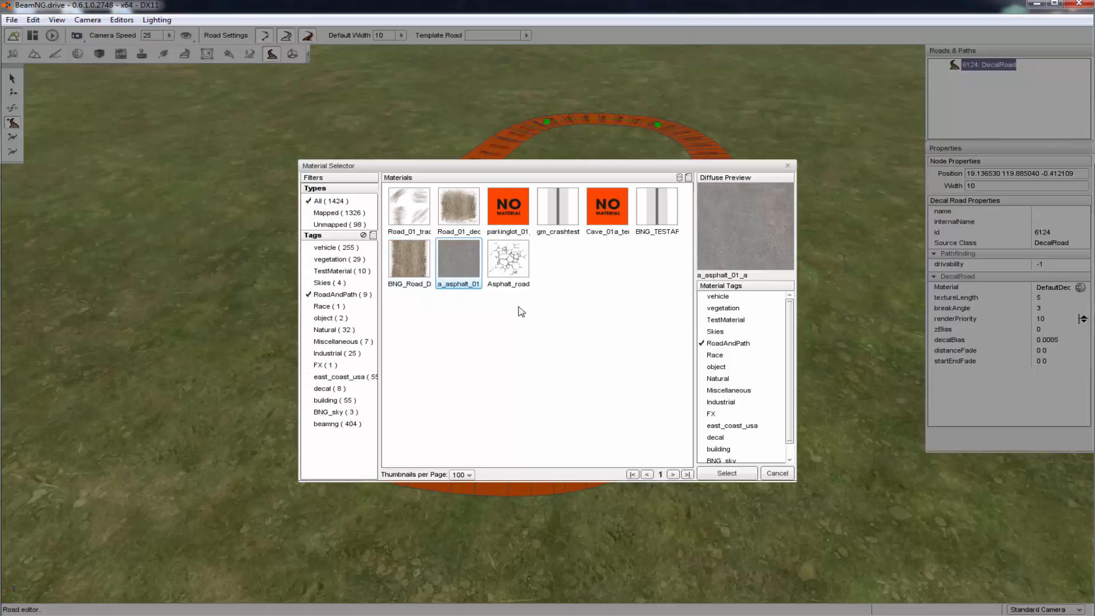
left_click(725, 473)
Examine the loop road's asphalt surface up close around the vehicle and the house
mouse_move(551, 279)
right_mouse_down()
mouse_move(638, 256)
mouse_move(536, 268)
mouse_move(565, 279)
mouse_move(544, 280)
right_mouse_up()
key("w")
key("w")
key("a")
key("d")
key("d")
key("s")
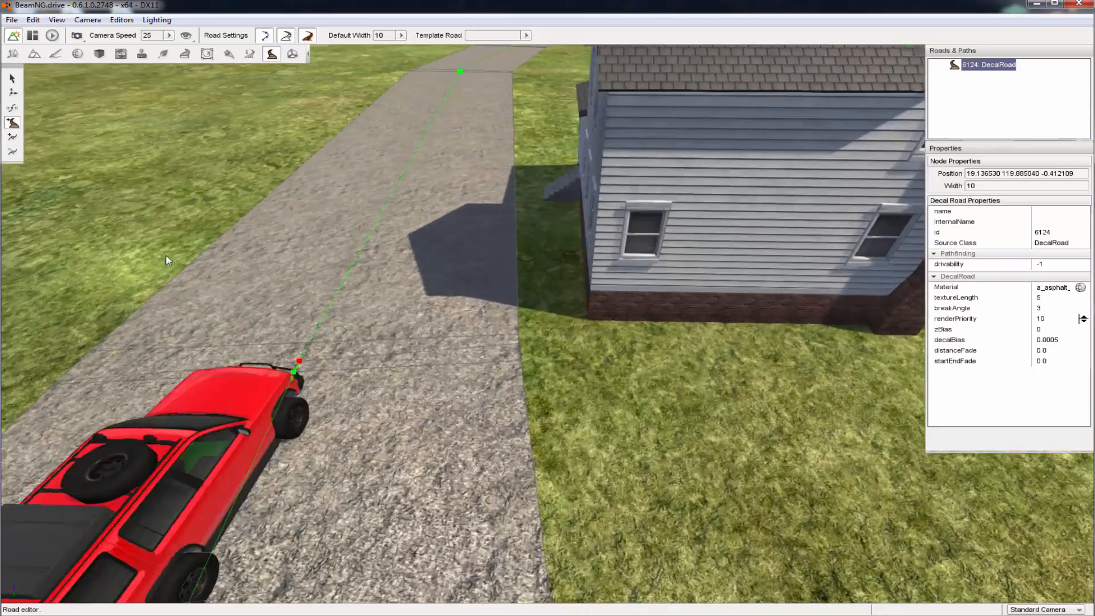
key("w")
key("s")
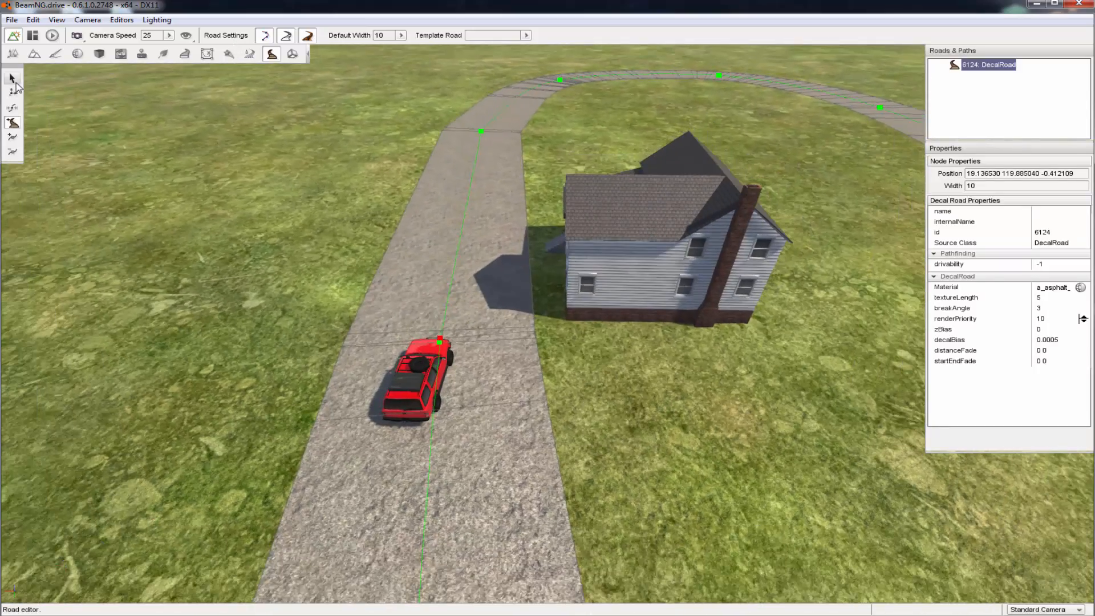
Deselect the loop road and start a second decal road from the loop's end behind the vehicle, running outward over the grass
left_click(13, 80)
key("s")
left_click(124, 122)
key("s")
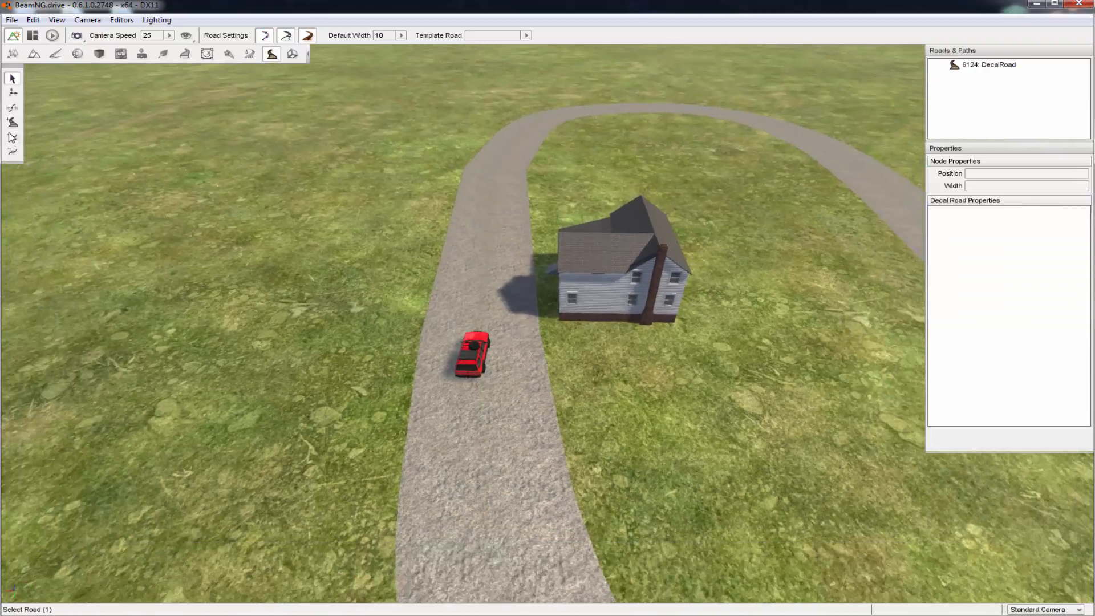
left_click(13, 123)
key("s")
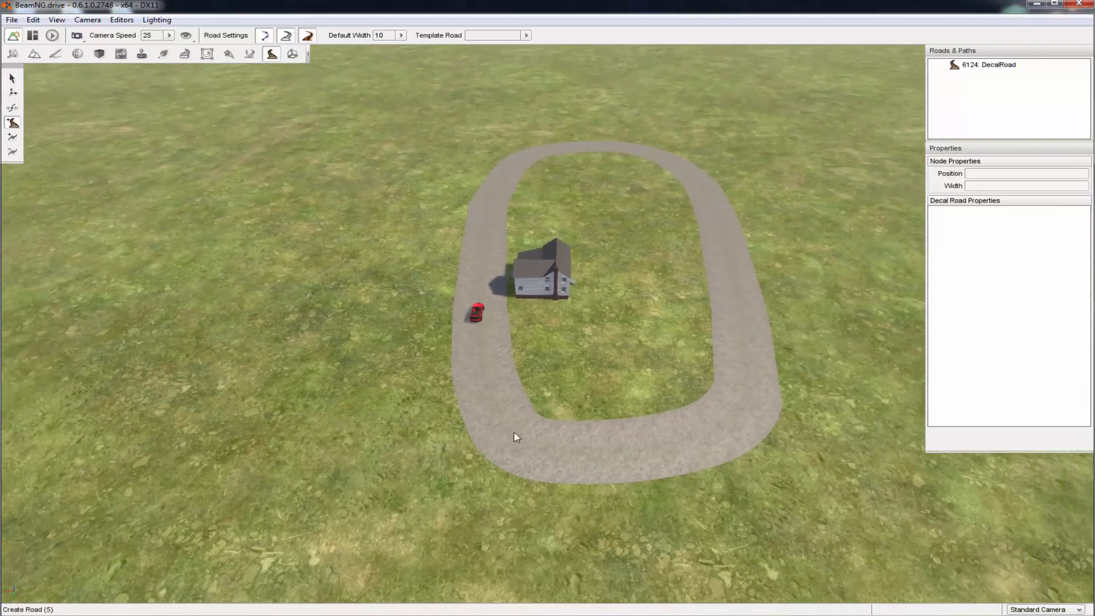
left_click(624, 472)
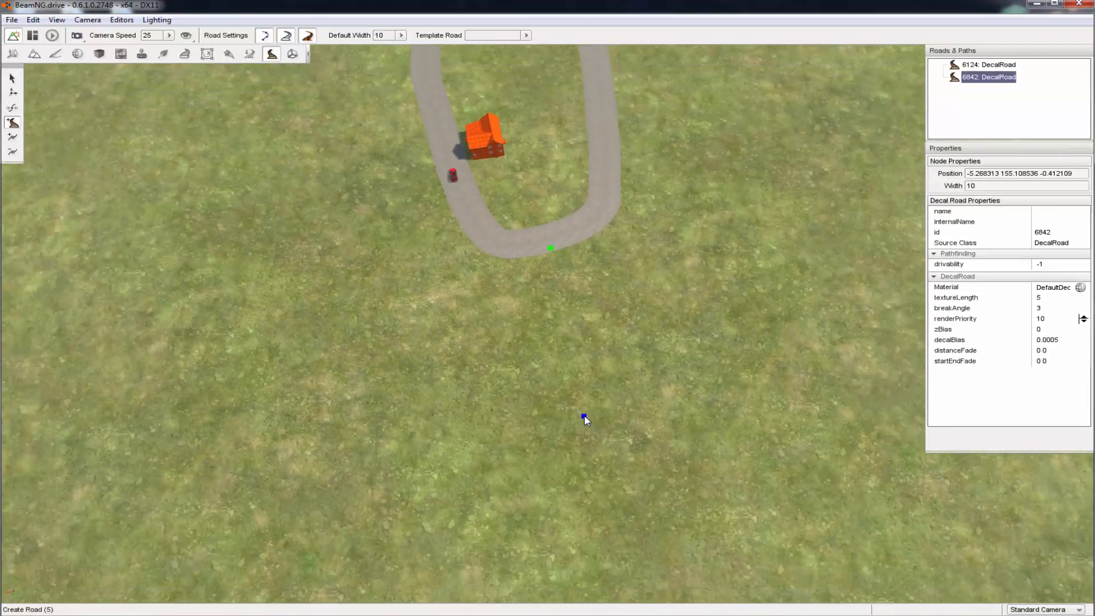
left_click(583, 415)
key("s")
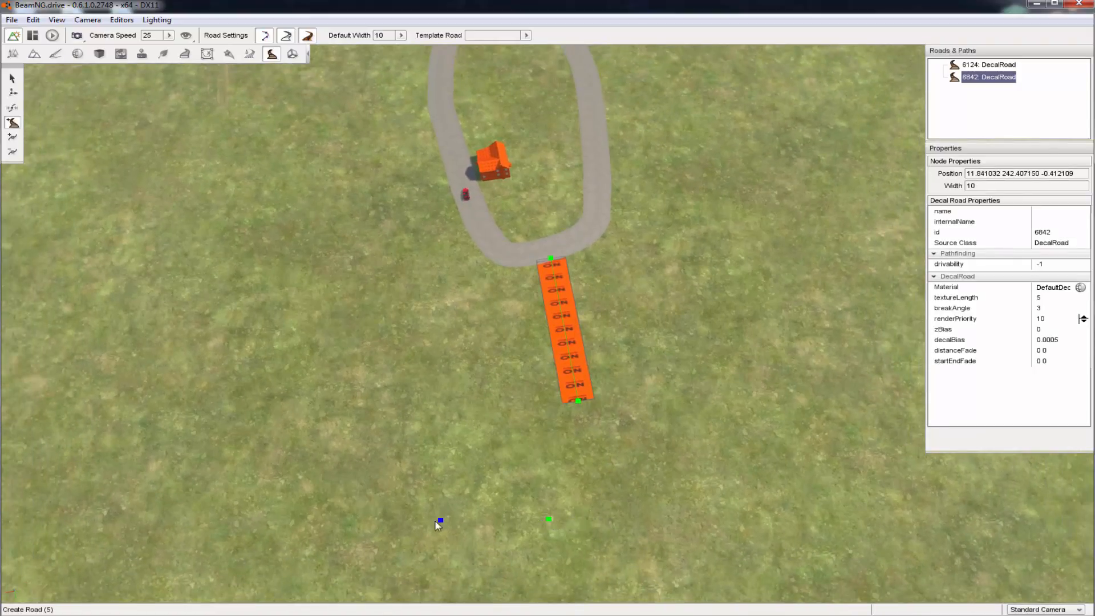
Route the second road around the open grass and end it on the loop's side near the house, then leave road creation
left_click(271, 530)
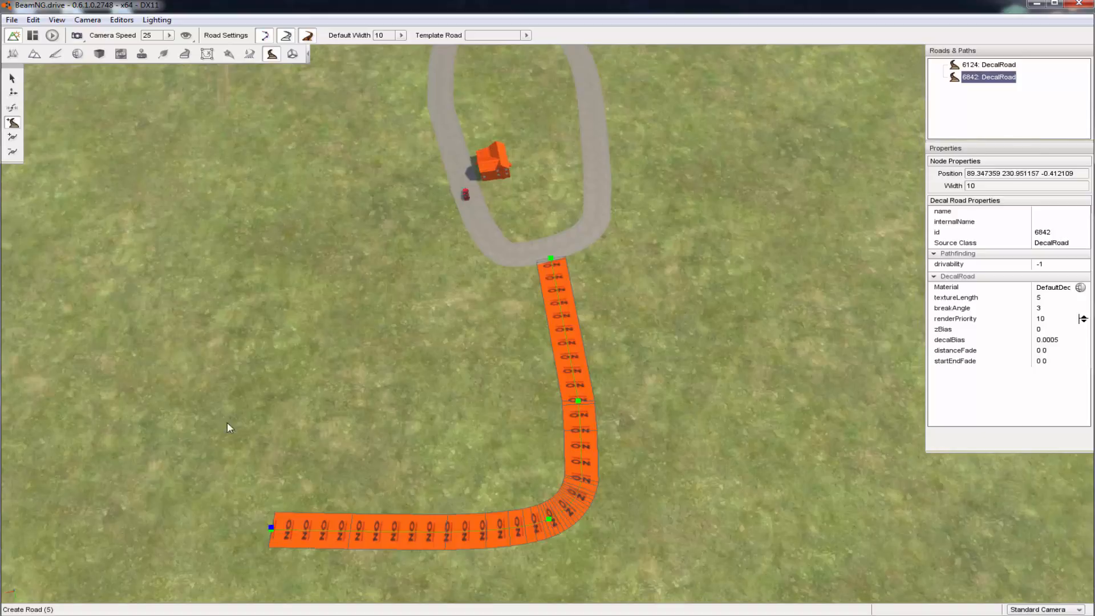
left_click(186, 344)
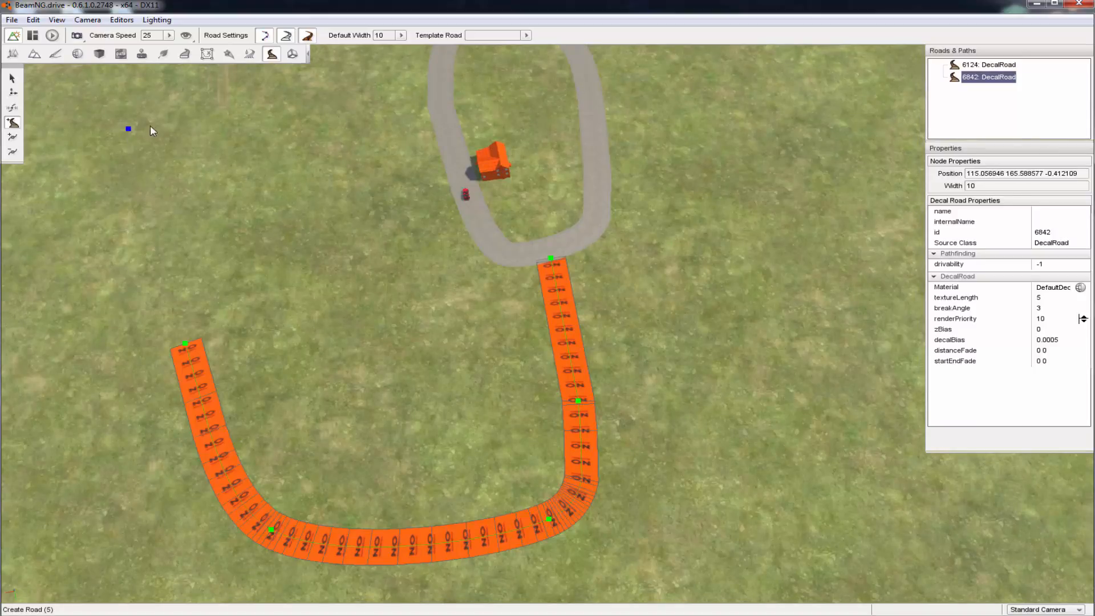
left_click(193, 123)
right_click_drag(194, 123, 154, 69)
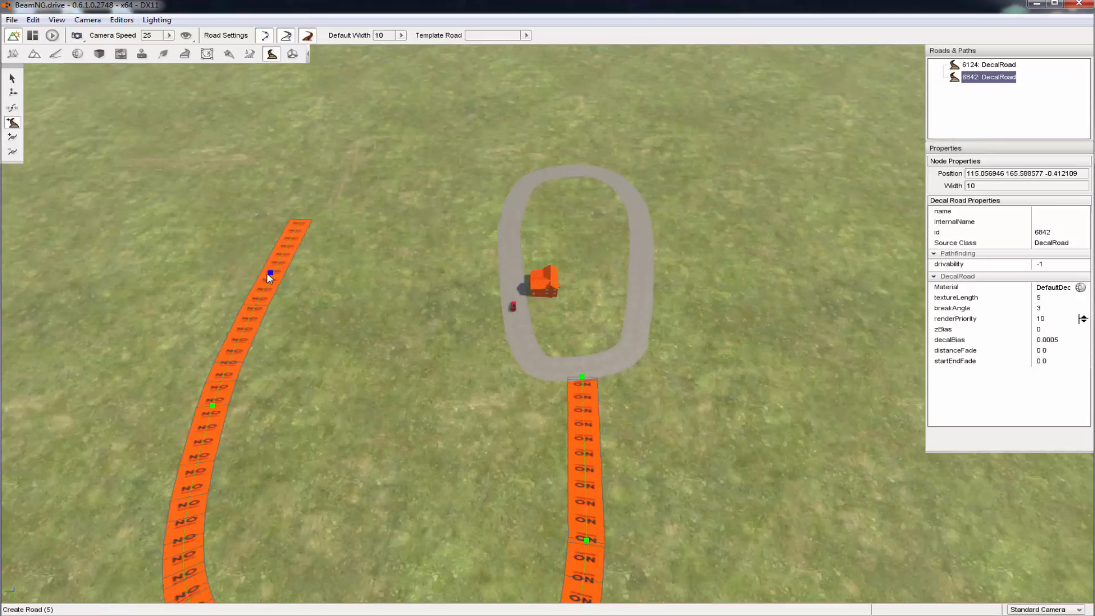
left_click(508, 260)
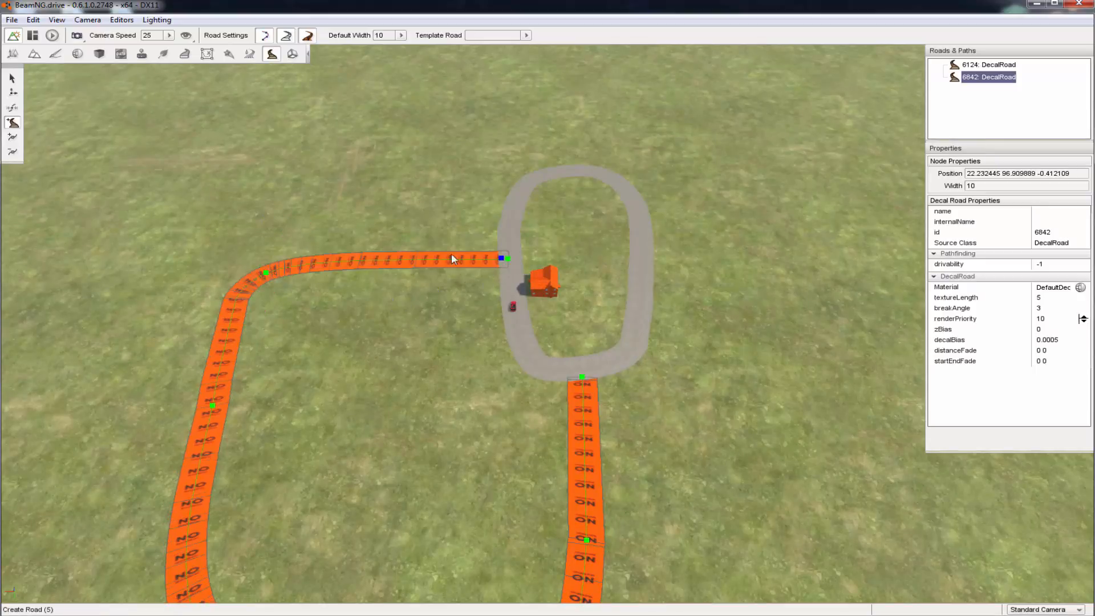
left_click(11, 78)
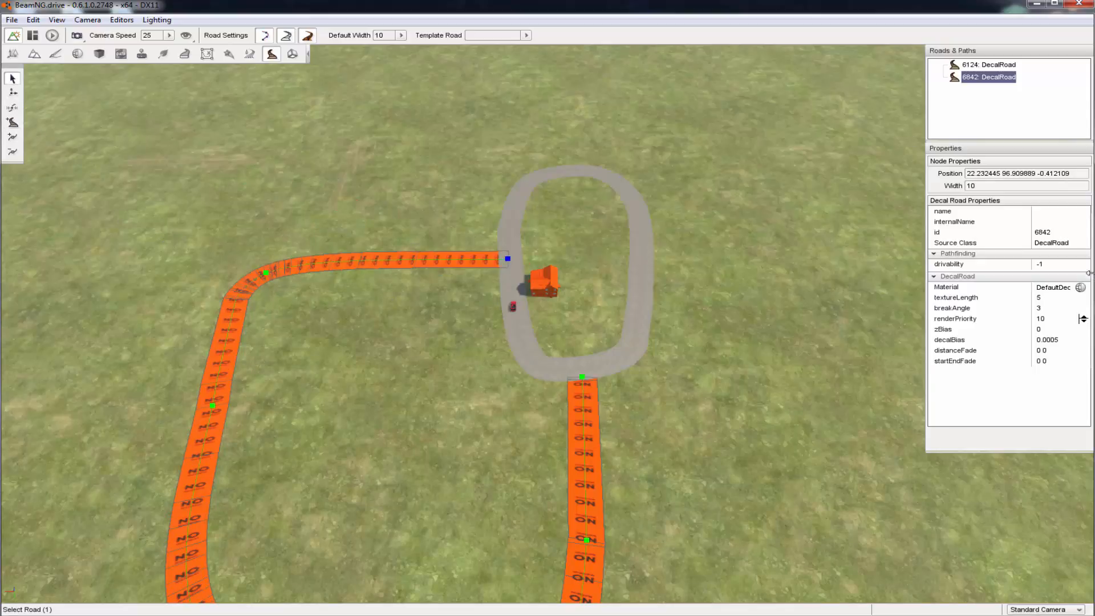
Assign the BNG_Road_D dirt material from the RoadAndPath tag to the second road
left_click(1080, 287)
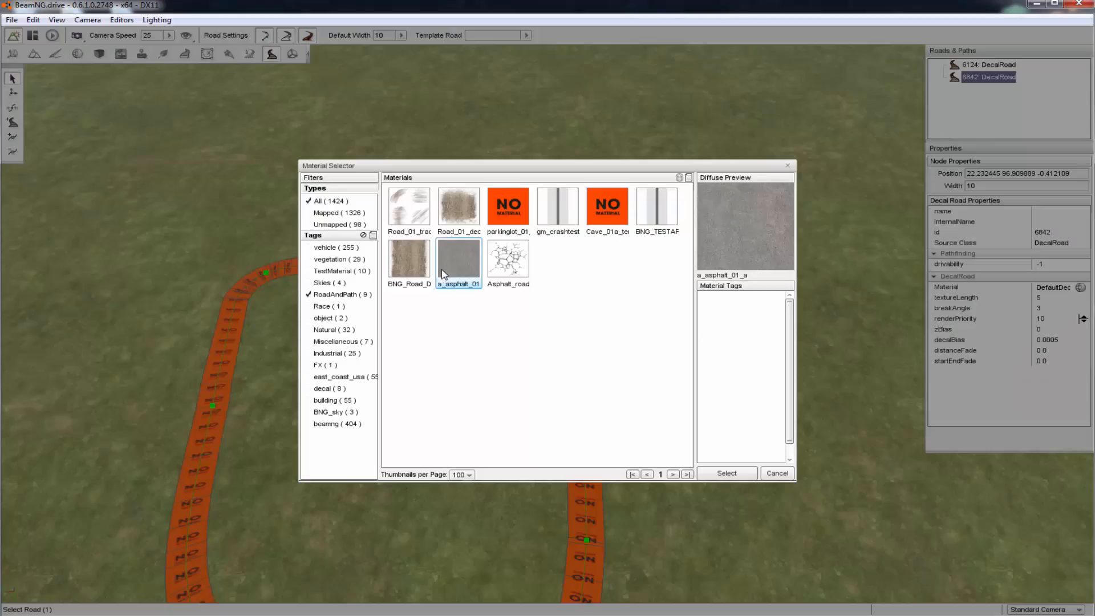
left_click(409, 260)
left_click(725, 472)
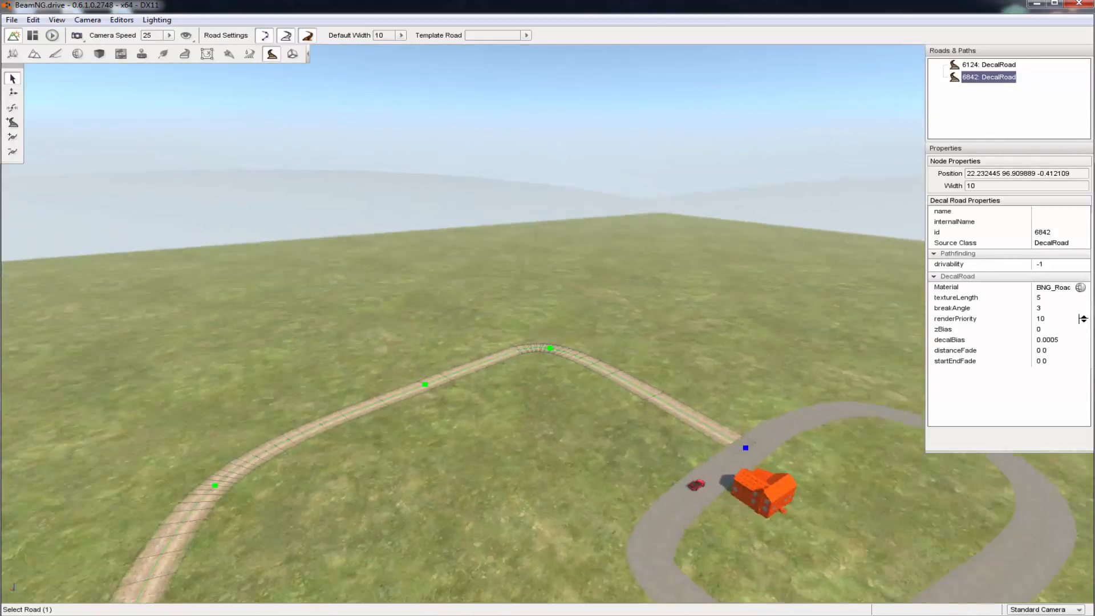
Examine the dirt road's surface along its course and where it meets the asphalt loop
key("w")
right_click_drag(547, 324, 364, 342)
right_click_drag(682, 446, 682, 453)
key("d")
key("w")
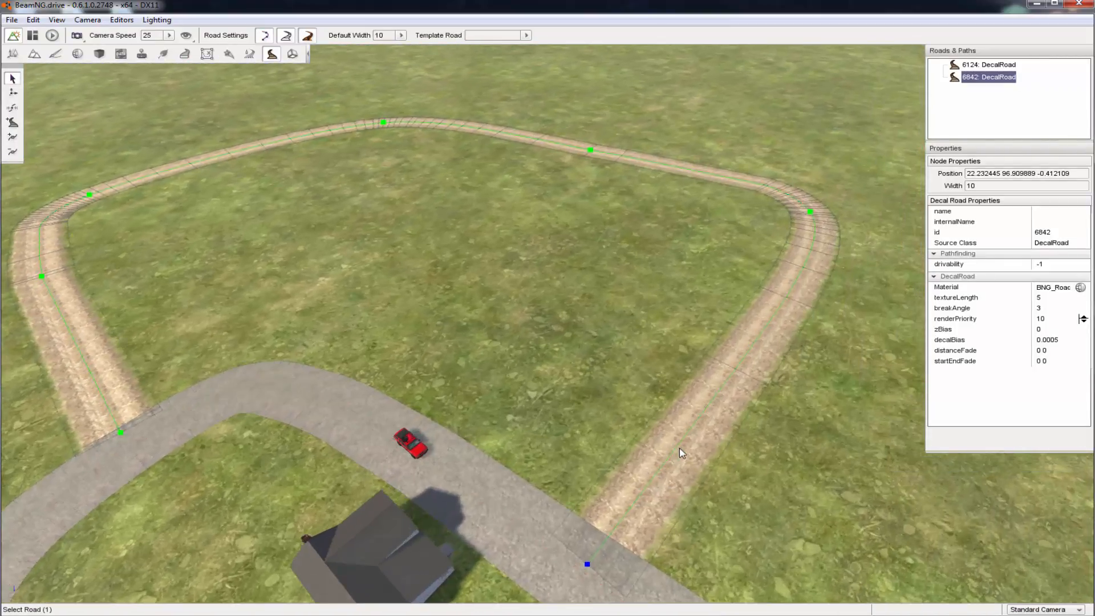
key("s")
right_click_drag(247, 105, 146, 51)
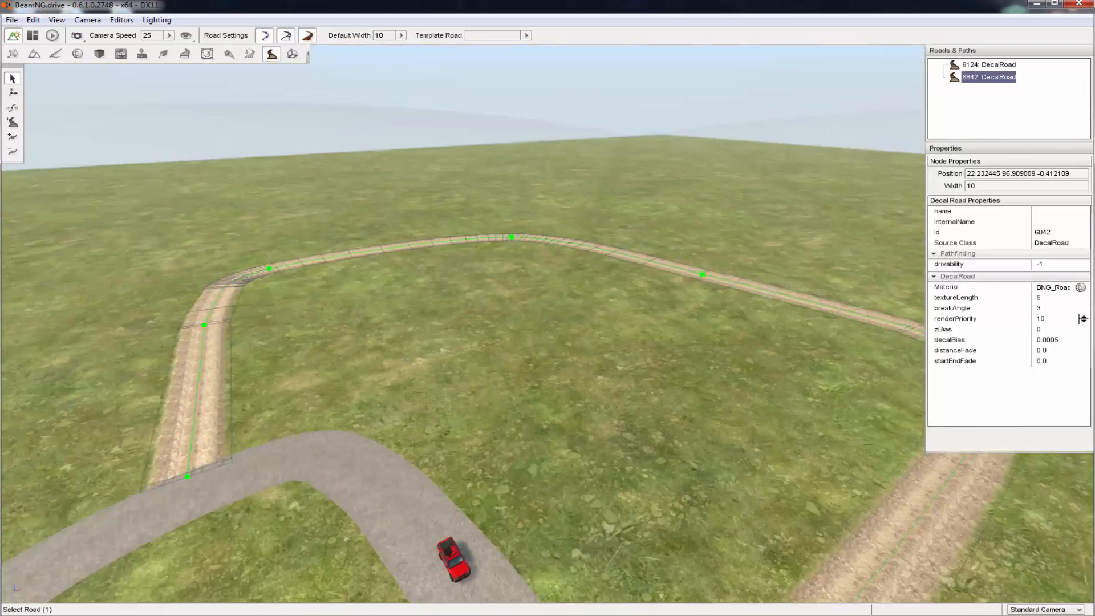
key("w")
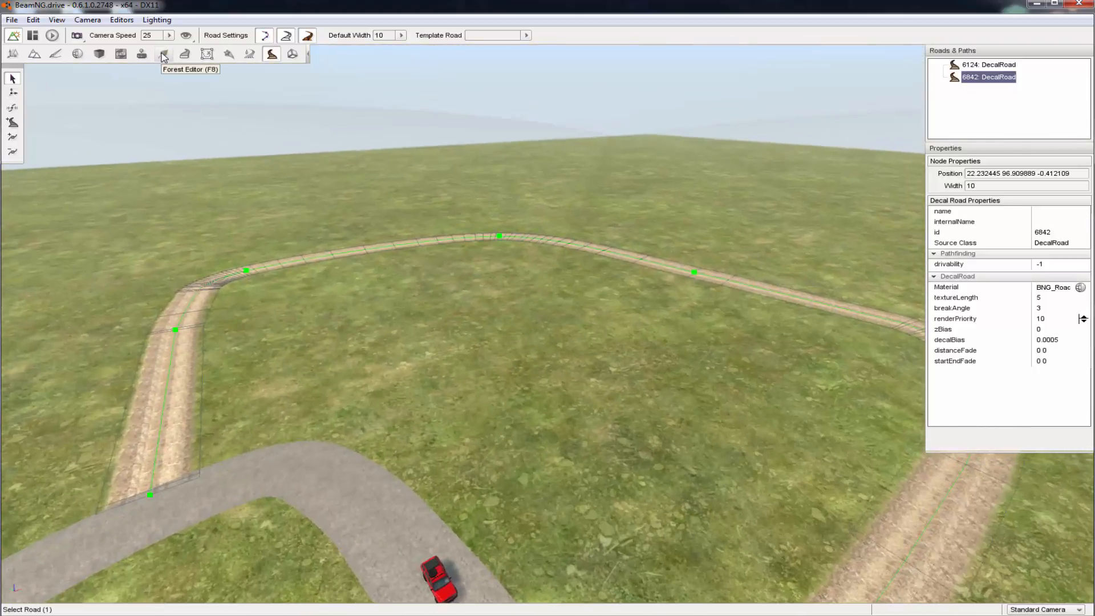
Save the level with its two finished roads
left_click(11, 19)
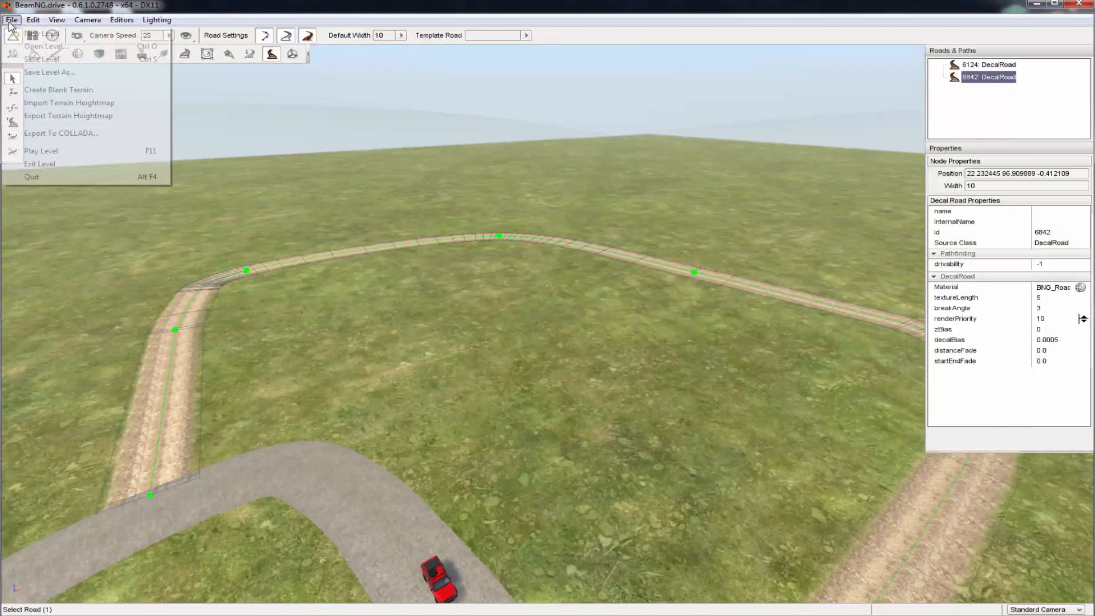
left_click(63, 61)
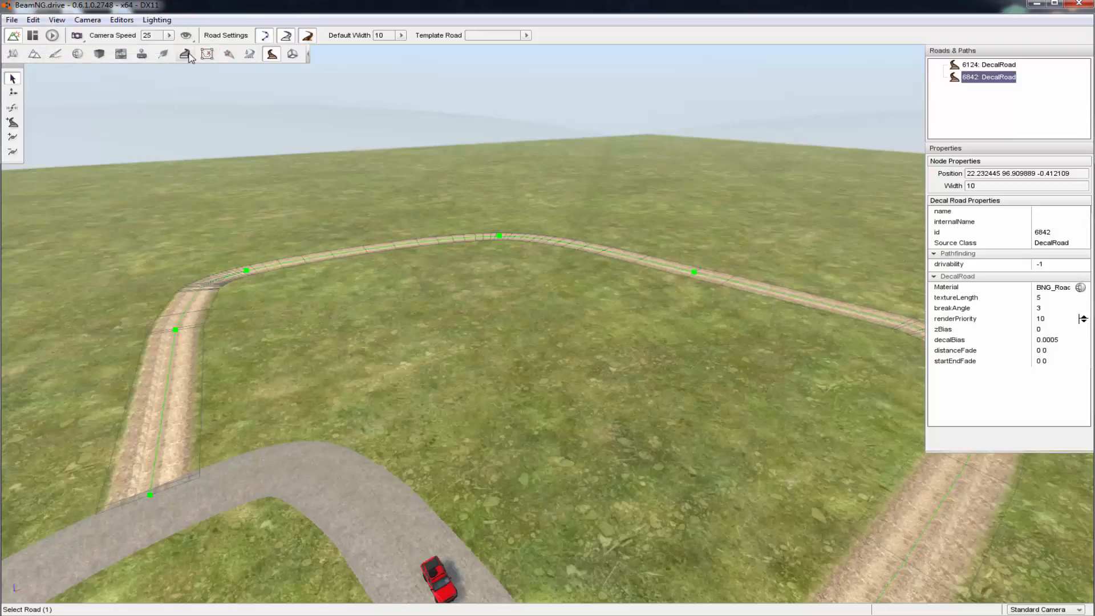
Open the Forest Editor, choose the Trees_oak brush and add a forest to the level
left_click(163, 54)
key("w")
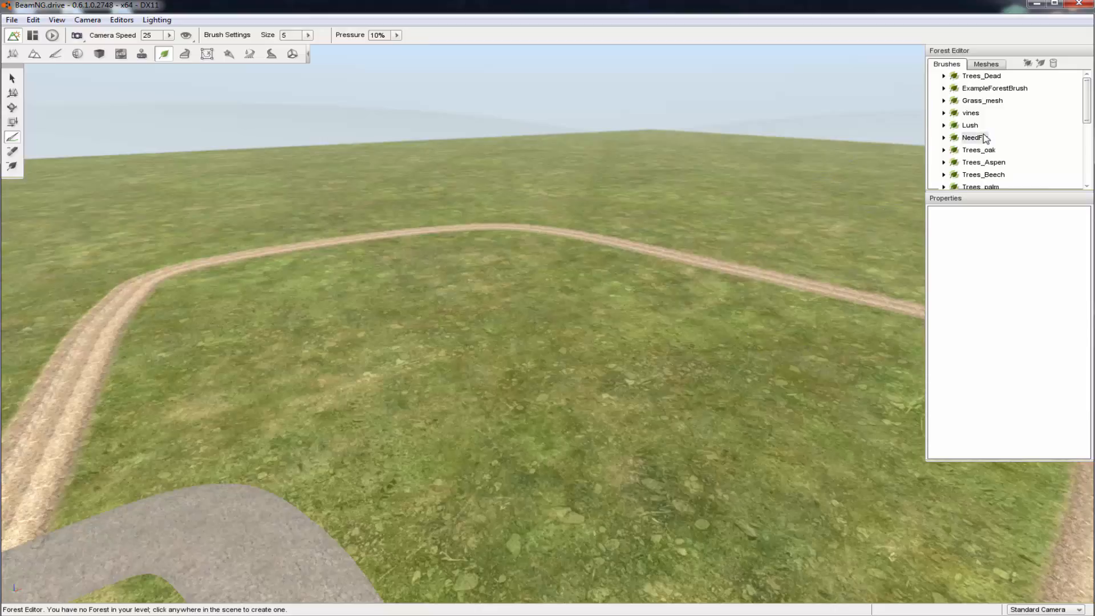
left_click(983, 151)
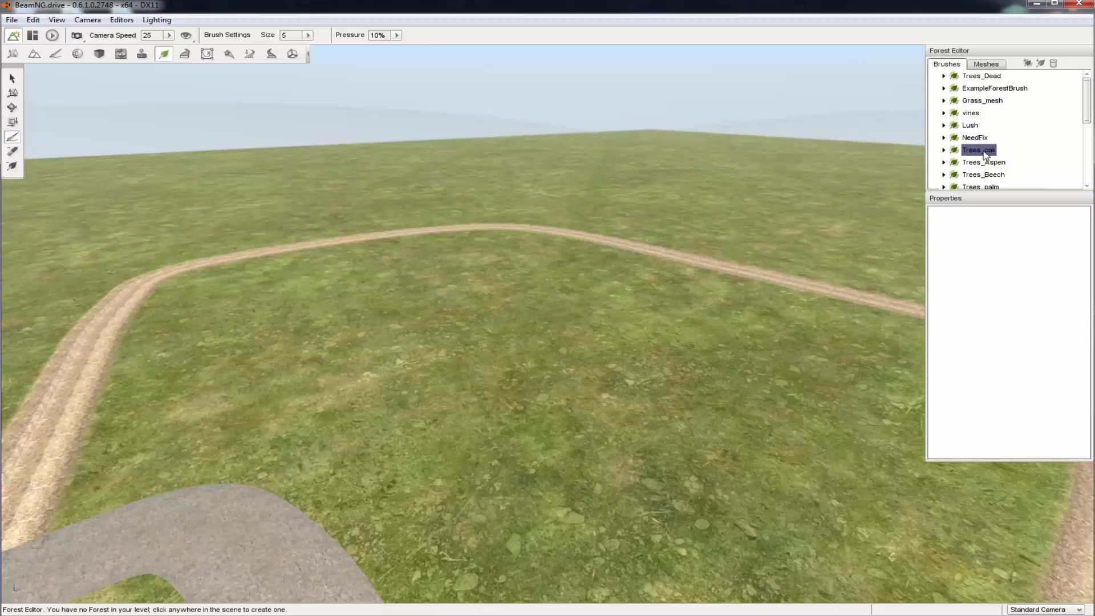
left_click(553, 419)
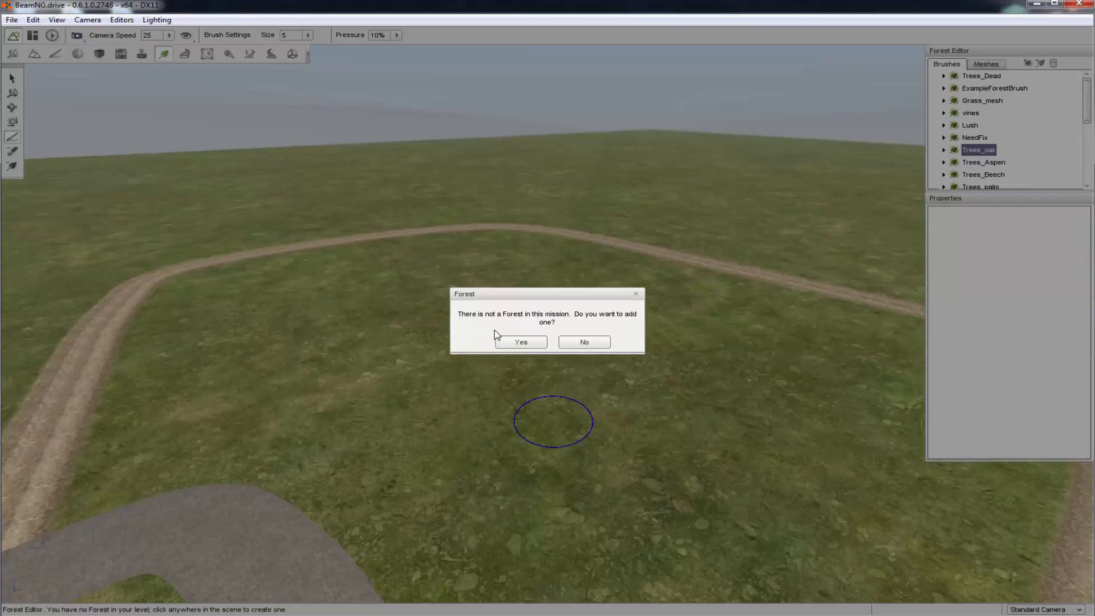
left_click(520, 342)
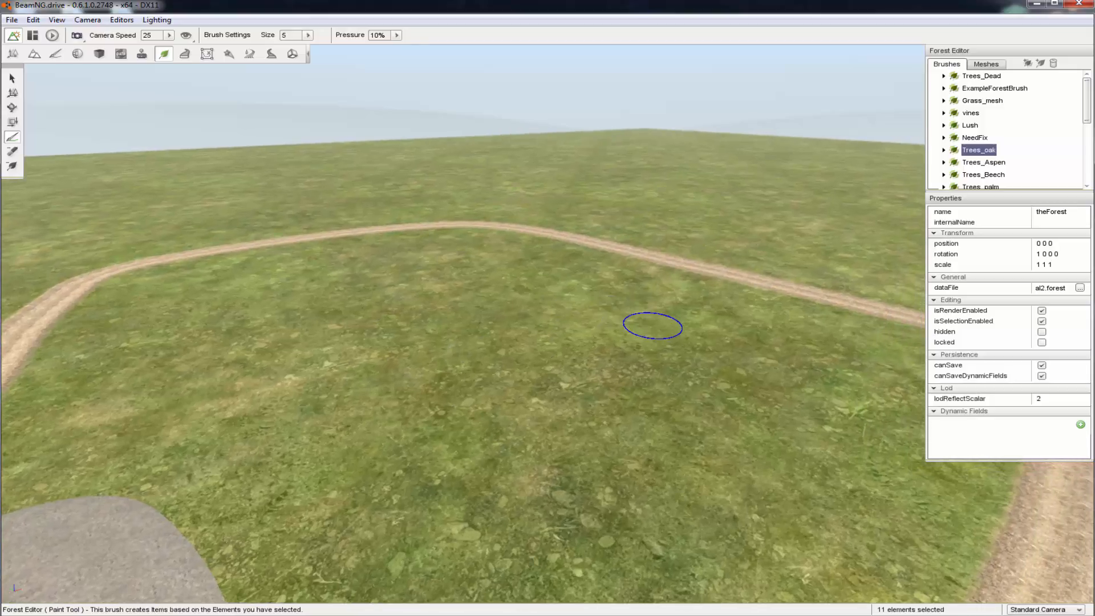
Paint oak trees at brush size 5 on the grass enclosed by the dirt road, dismissing the missing-resource error
mouse_move(655, 320)
left_mouse_down()
mouse_move(728, 339)
mouse_move(720, 501)
mouse_move(608, 386)
mouse_move(590, 398)
left_mouse_up()
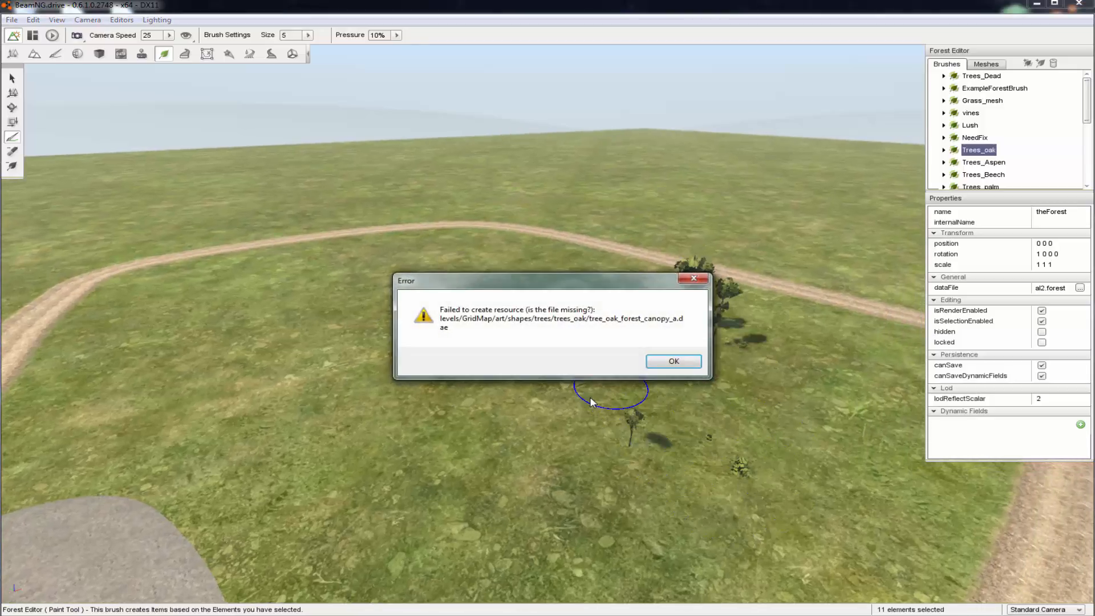
left_click(673, 361)
mouse_move(664, 386)
left_mouse_down()
mouse_move(660, 354)
mouse_move(732, 361)
left_mouse_up()
key("d")
mouse_move(614, 398)
left_mouse_down()
mouse_move(618, 456)
mouse_move(535, 460)
mouse_move(594, 437)
mouse_move(611, 388)
mouse_move(599, 335)
mouse_move(642, 362)
left_mouse_up()
key("s")
key("d")
key("w")
key("d")
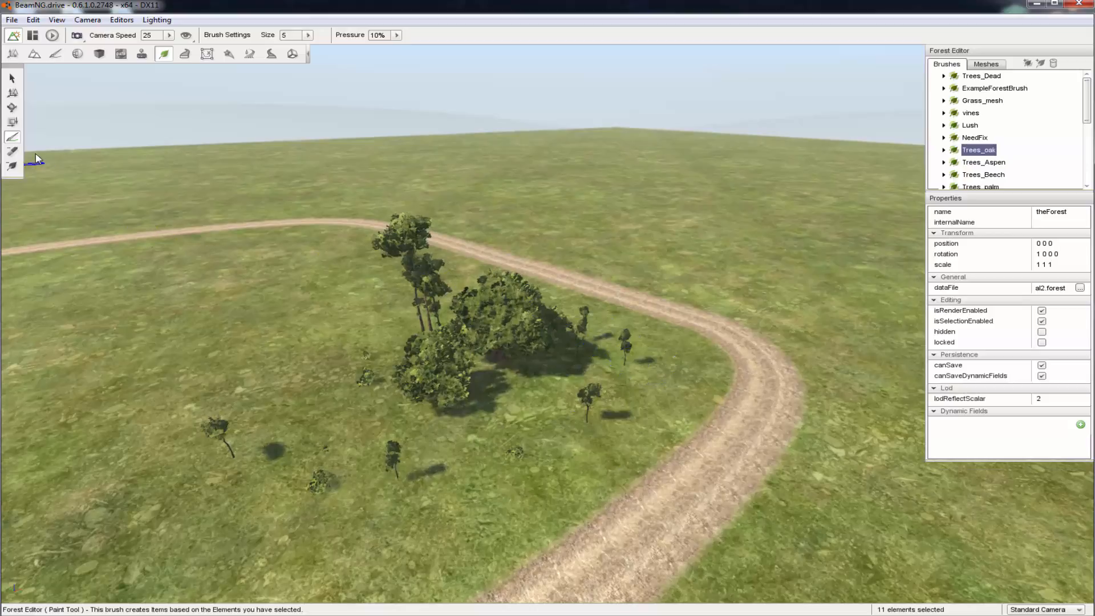
Set the forest brush size to 10.941 and paint more oak trees across the grass toward the asphalt loop
key("w")
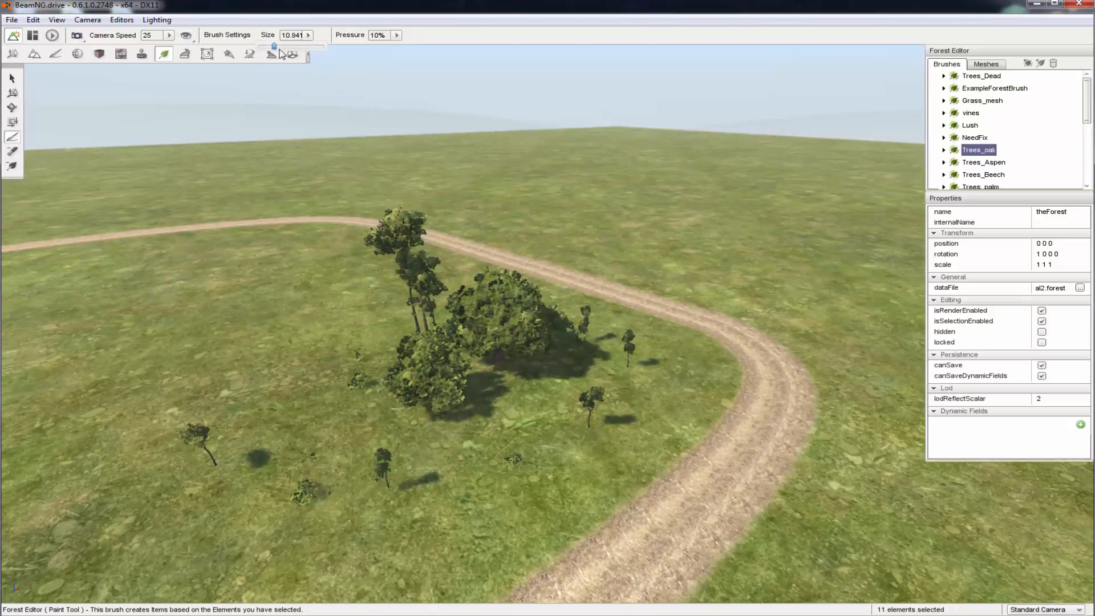
left_click(609, 453)
left_click_drag(568, 364, 618, 387)
key("s")
key("a")
key("s")
key("a")
mouse_move(499, 449)
left_mouse_down()
mouse_move(456, 434)
mouse_move(473, 392)
mouse_move(532, 439)
left_mouse_up()
key("s")
key("a")
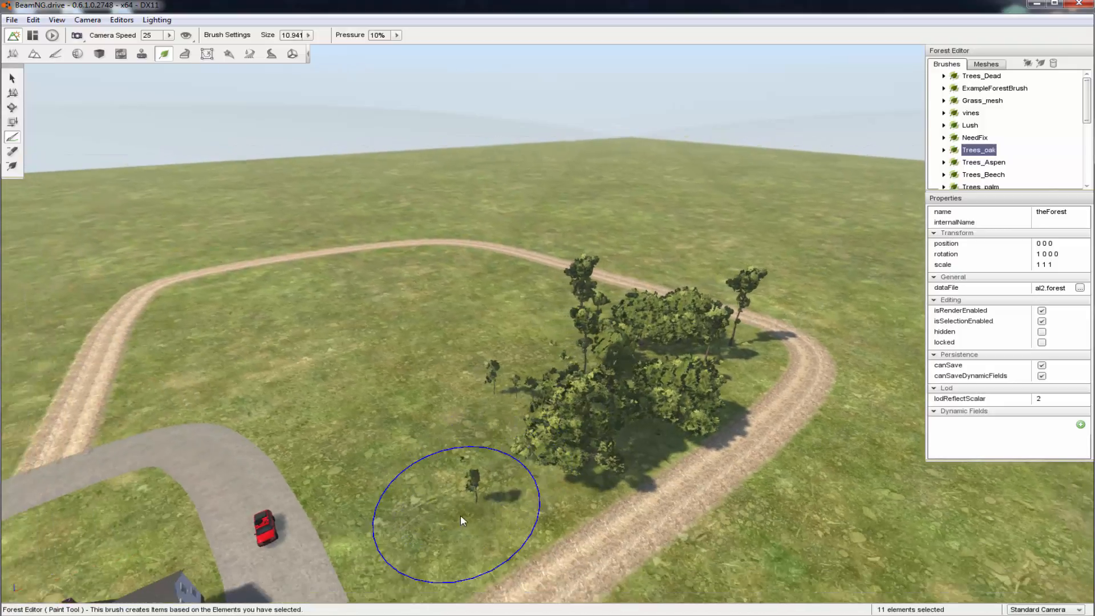
mouse_move(461, 520)
left_mouse_down()
mouse_move(439, 515)
mouse_move(505, 481)
mouse_move(439, 468)
mouse_move(501, 449)
mouse_move(464, 442)
mouse_move(395, 456)
mouse_move(476, 501)
mouse_move(455, 550)
mouse_move(417, 528)
left_mouse_up()
key("s")
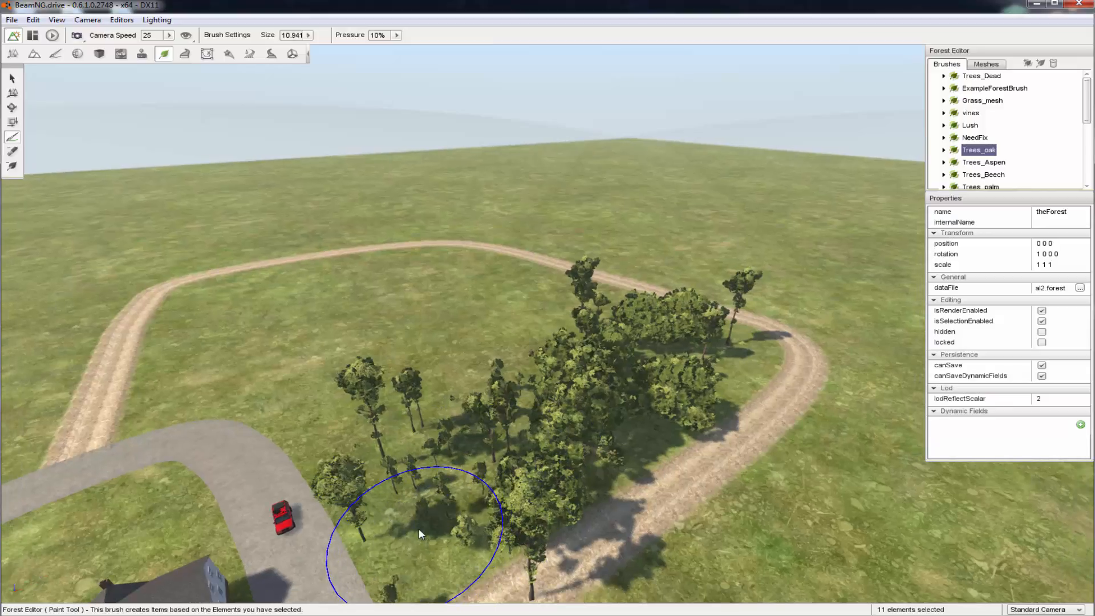
Erase the oak trees standing on the dirt road near its junction with the asphalt loop beside the house
left_click(18, 158)
mouse_move(116, 244)
right_mouse_down()
mouse_move(52, 234)
mouse_move(57, 296)
mouse_move(125, 308)
mouse_move(182, 279)
right_mouse_up()
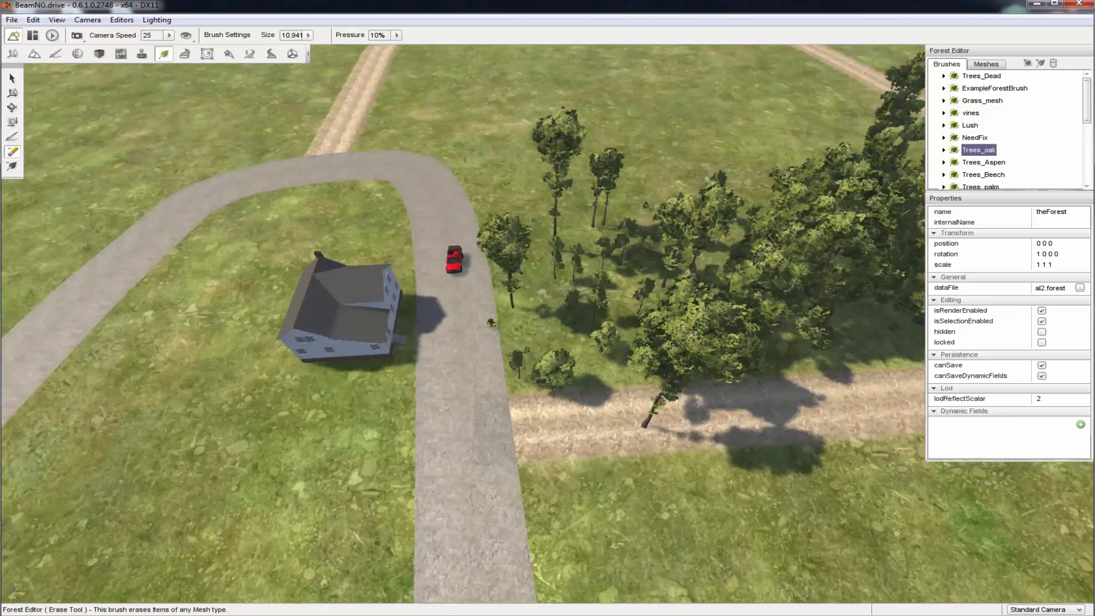
key("w")
key("s")
mouse_move(550, 485)
left_mouse_down()
mouse_move(599, 411)
mouse_move(616, 438)
left_mouse_up()
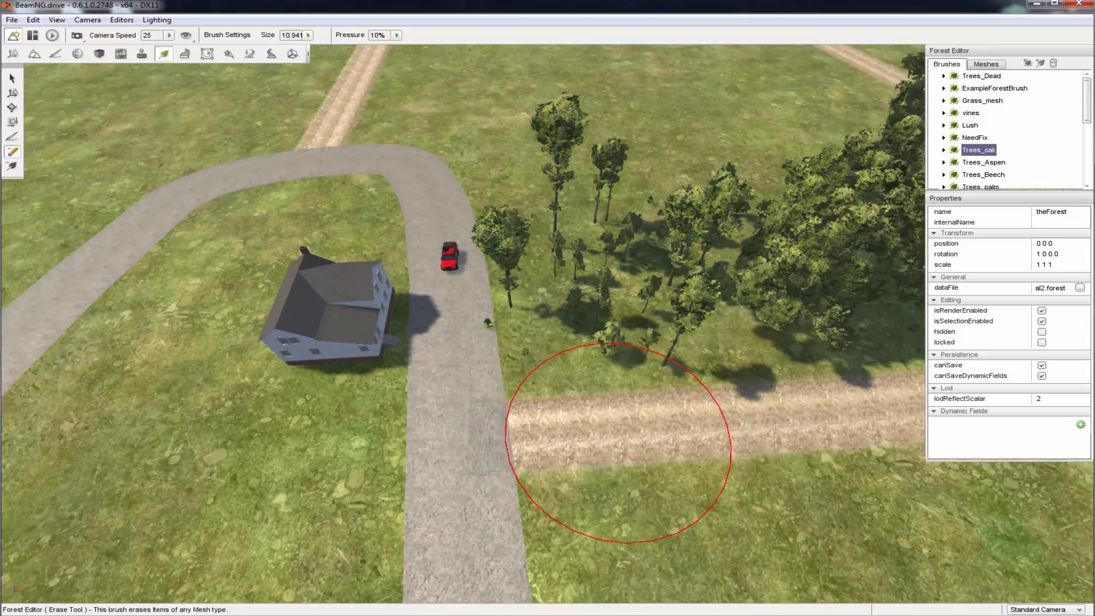
key("w")
mouse_move(557, 452)
right_mouse_down()
mouse_move(639, 445)
mouse_move(758, 354)
mouse_move(707, 433)
mouse_move(667, 342)
mouse_move(644, 343)
right_mouse_up()
key("s")
mouse_move(237, 355)
right_mouse_down()
mouse_move(97, 351)
mouse_move(251, 354)
right_mouse_up()
key("d")
right_click_drag(383, 402, 348, 401)
key("a")
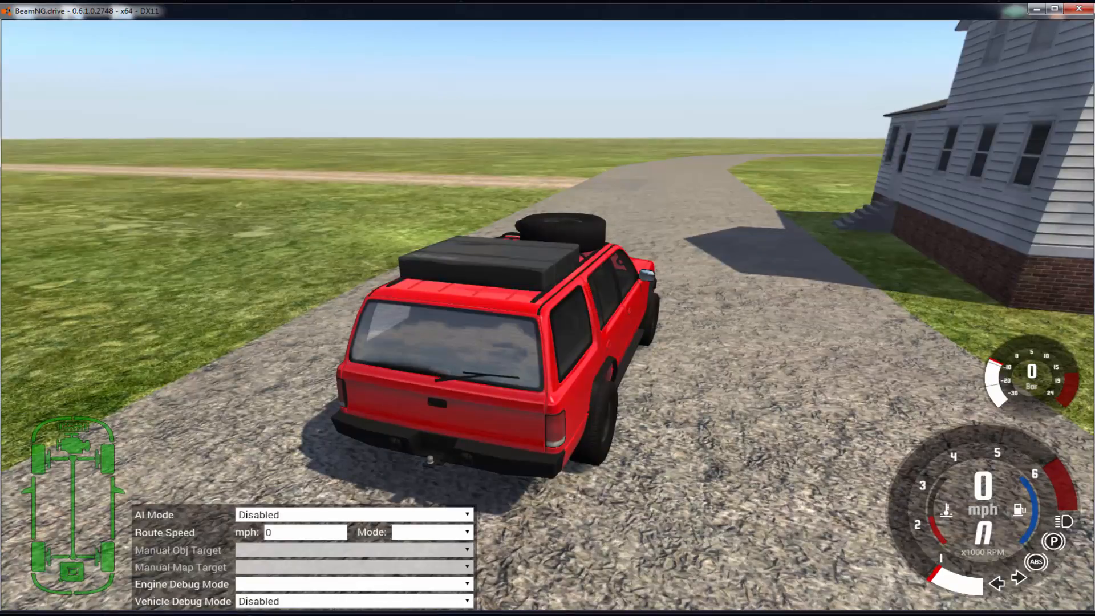
Return to the World Editor and raise a hill with a size 40 brush on the grass enclosed by the dirt road
key("F11")
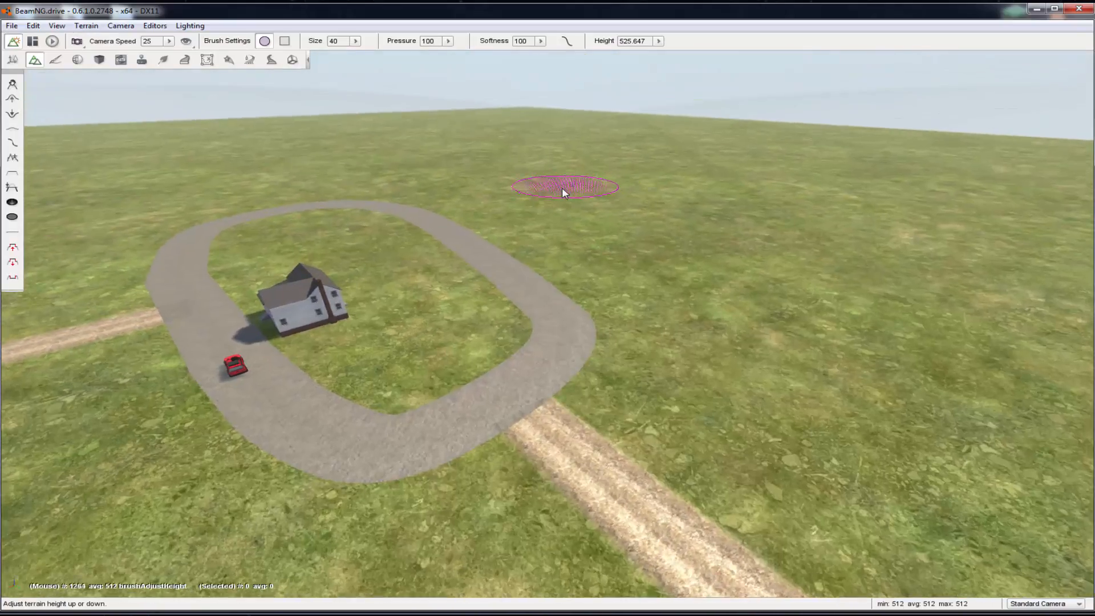
key("w")
right_click_drag(652, 344, 713, 394)
key("s")
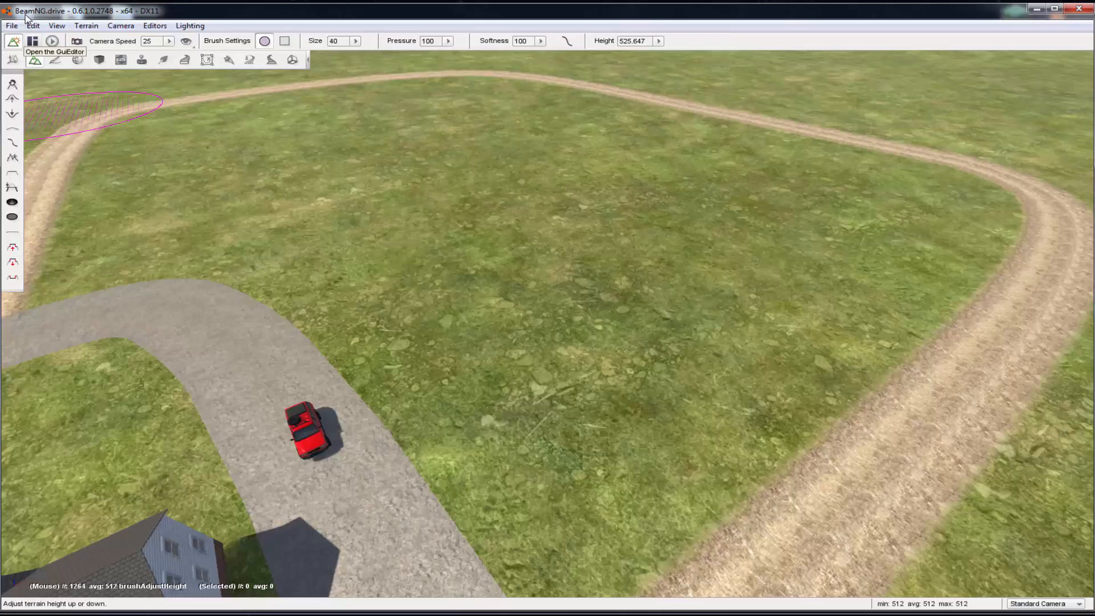
right_click_drag(297, 254, 194, 248)
key("d")
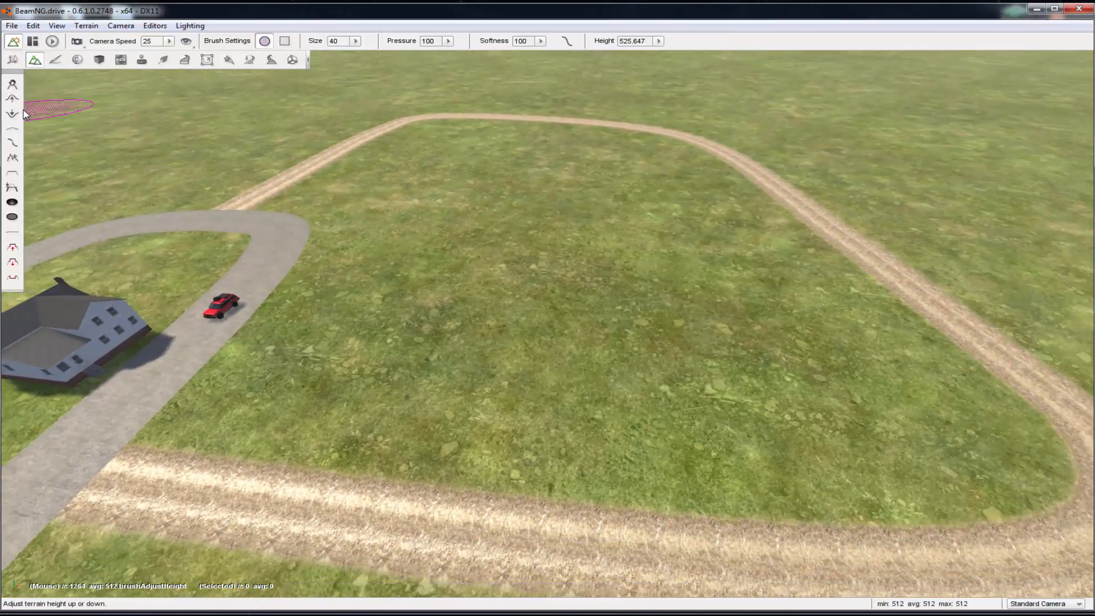
left_click(13, 99)
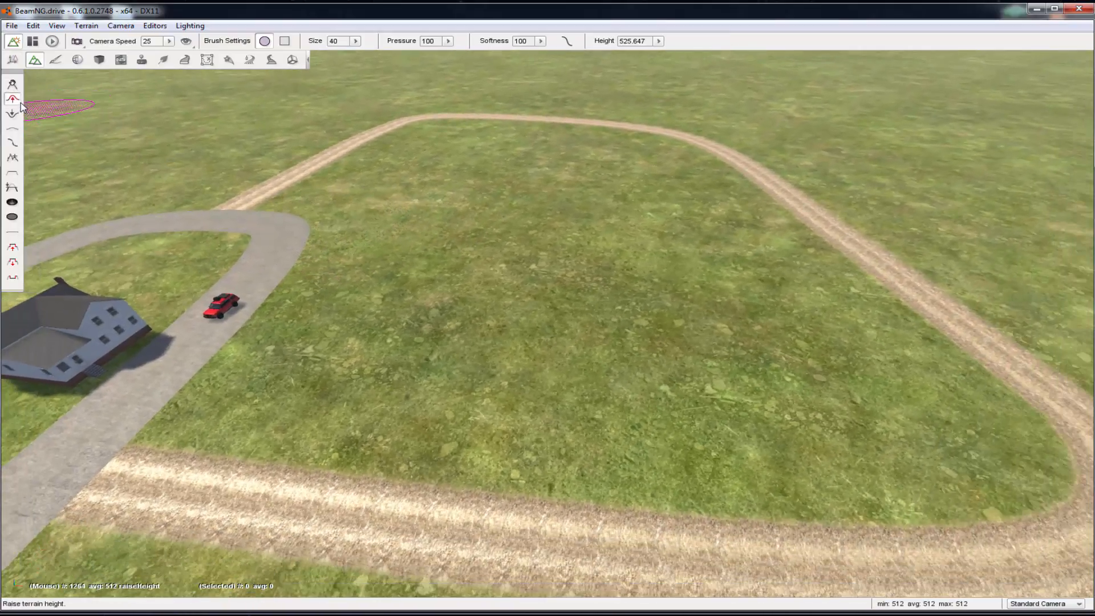
mouse_move(570, 305)
left_mouse_down()
mouse_move(397, 300)
mouse_move(672, 282)
mouse_move(619, 306)
mouse_move(640, 307)
mouse_move(619, 305)
mouse_move(662, 316)
mouse_move(634, 281)
mouse_move(412, 267)
left_mouse_up()
key("d")
key("d")
key("a")
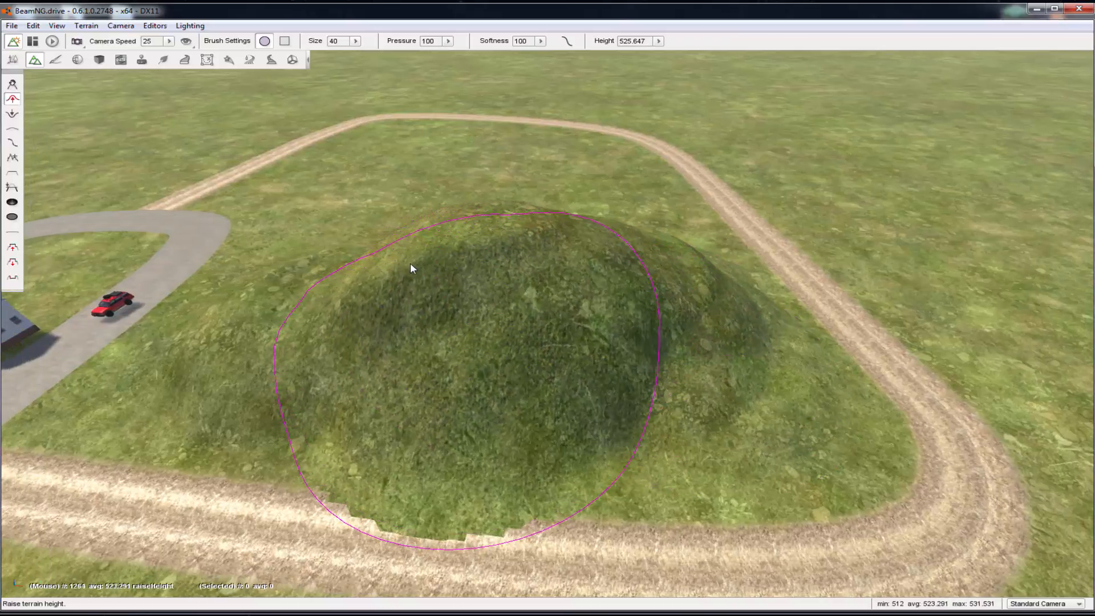
Undo the last terrain raise where the hill spills onto the dirt road
key("ctrl+z")
key("w")
key("a")
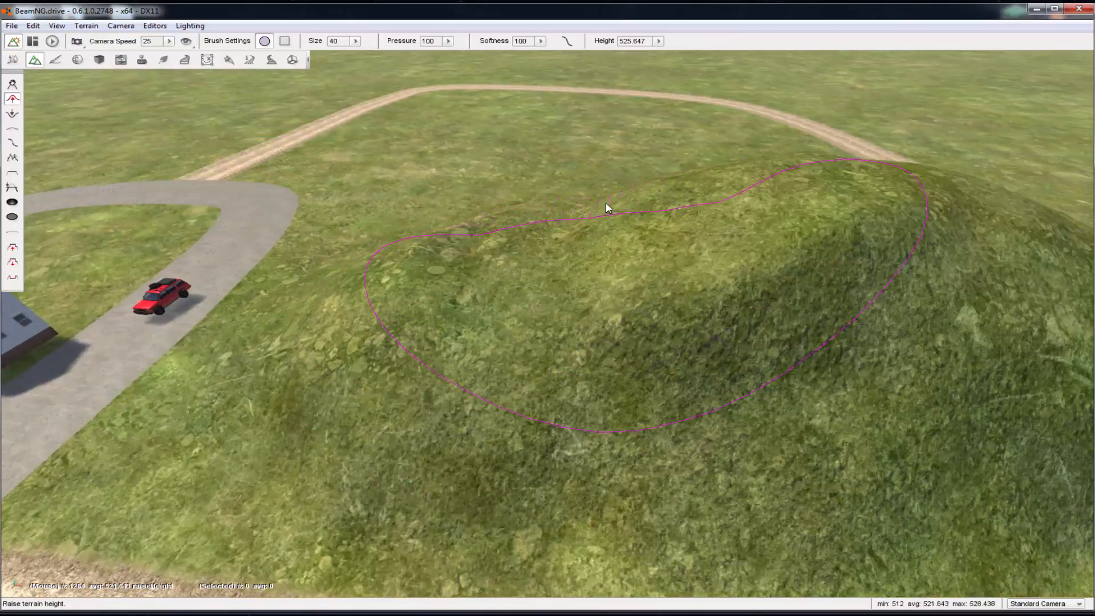
left_click_drag(605, 206, 474, 186)
key("s")
key("a")
key("s")
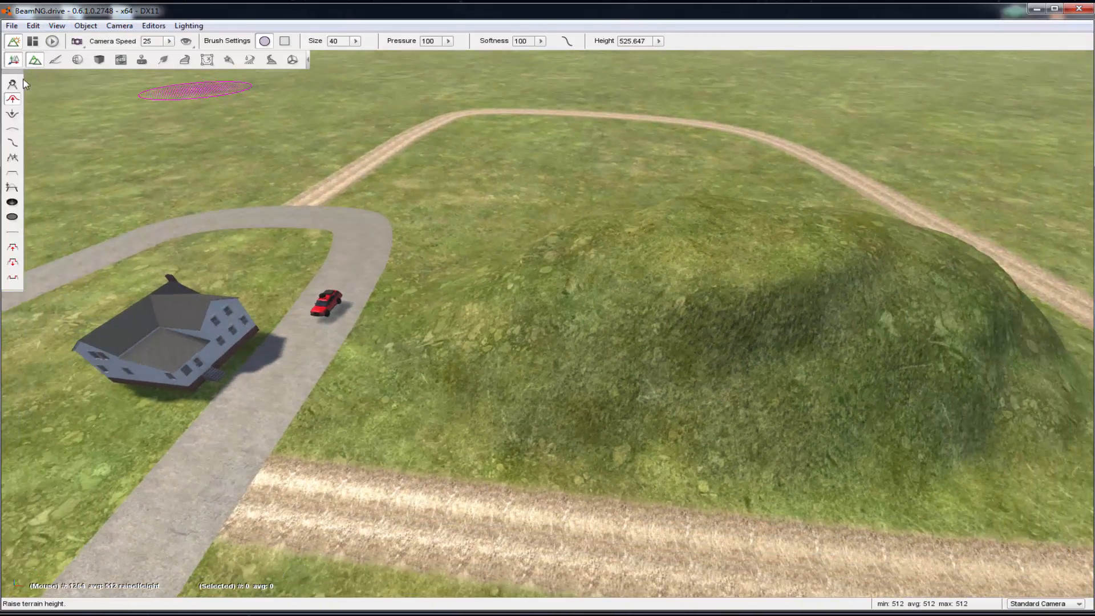
Switch to the Forest Editor and save the level with the new hill
left_click(165, 62)
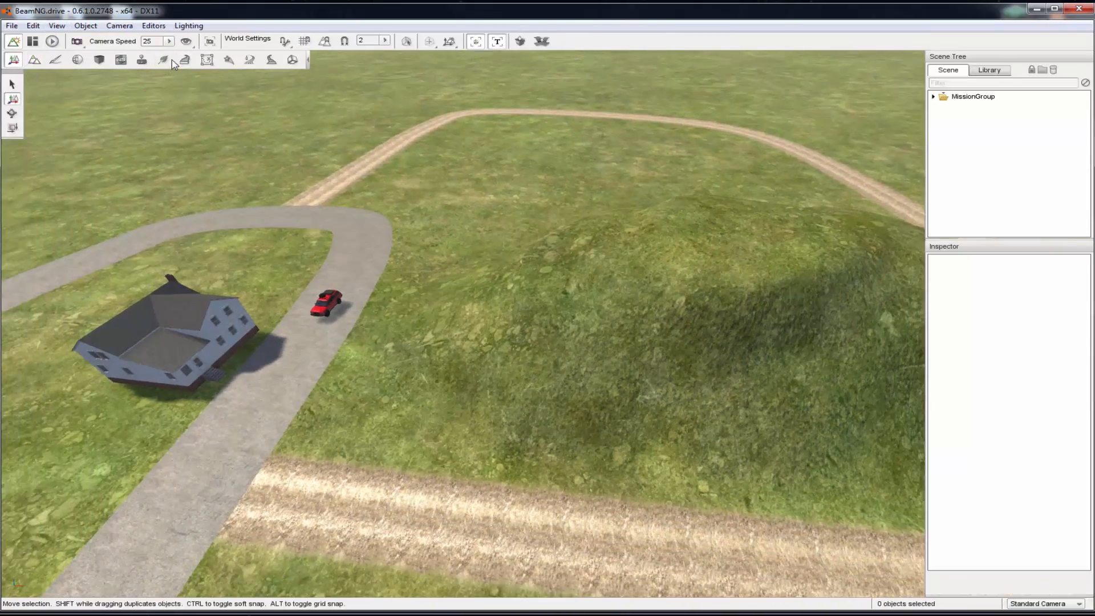
left_click(11, 26)
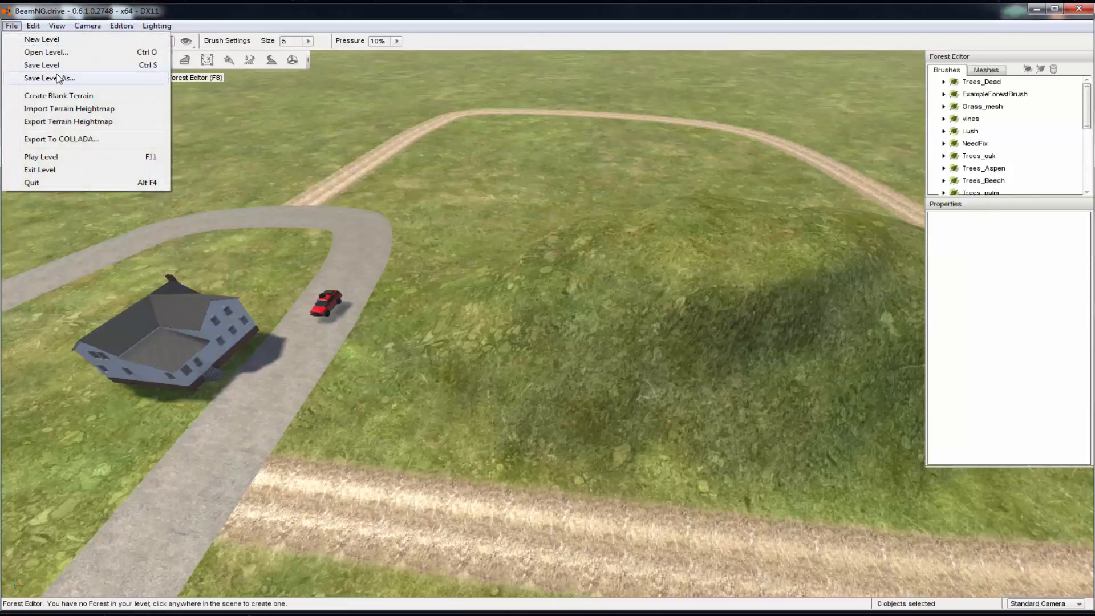
left_click(41, 65)
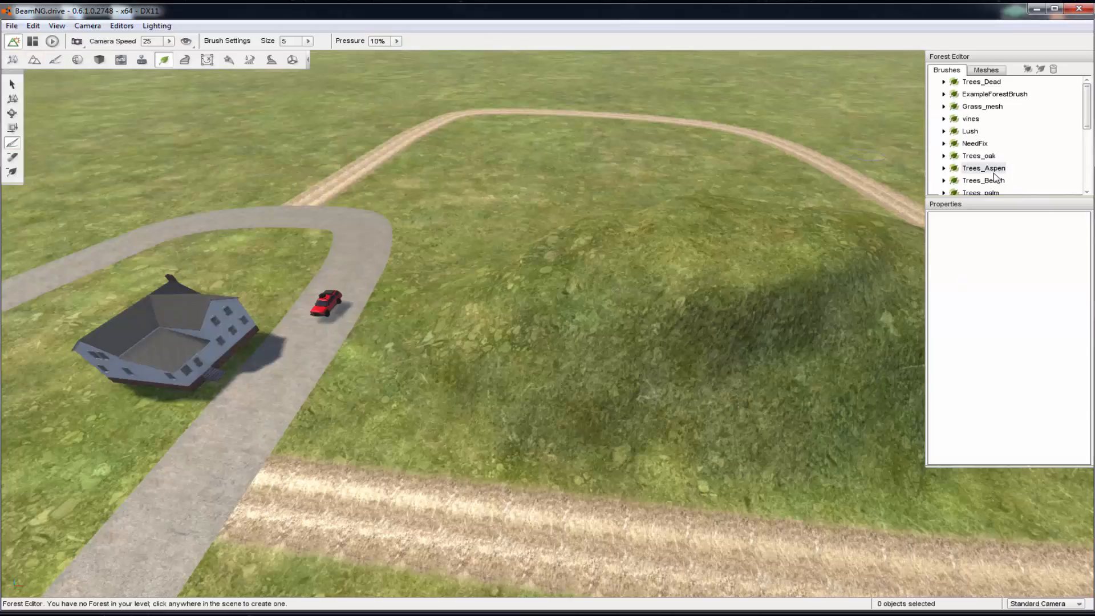
Choose the Trees_Aspen brush and add a forest to the level
left_click(974, 169)
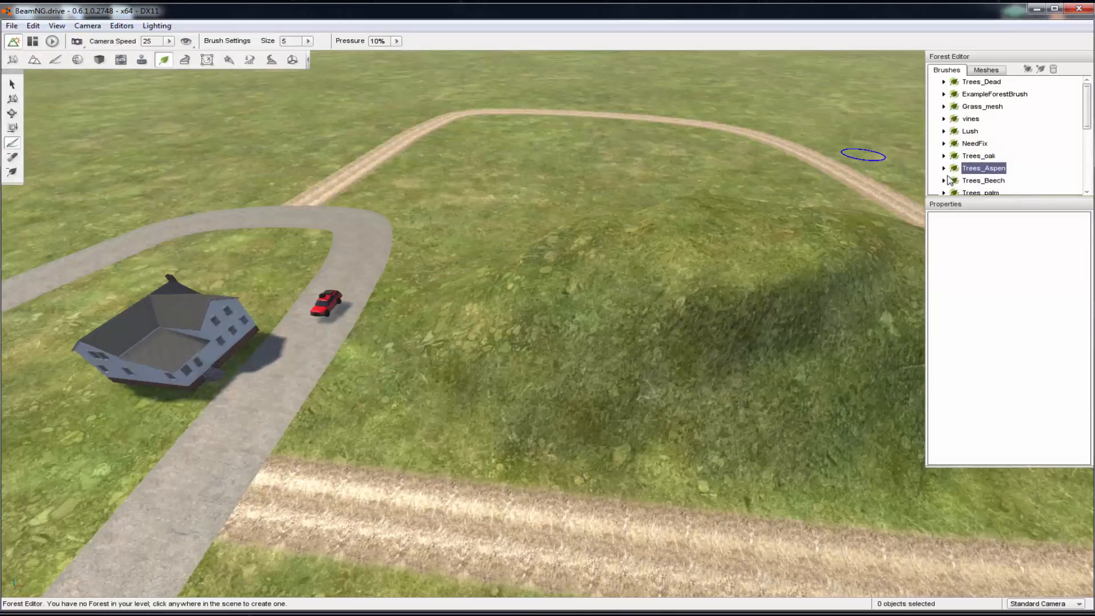
left_click(813, 224)
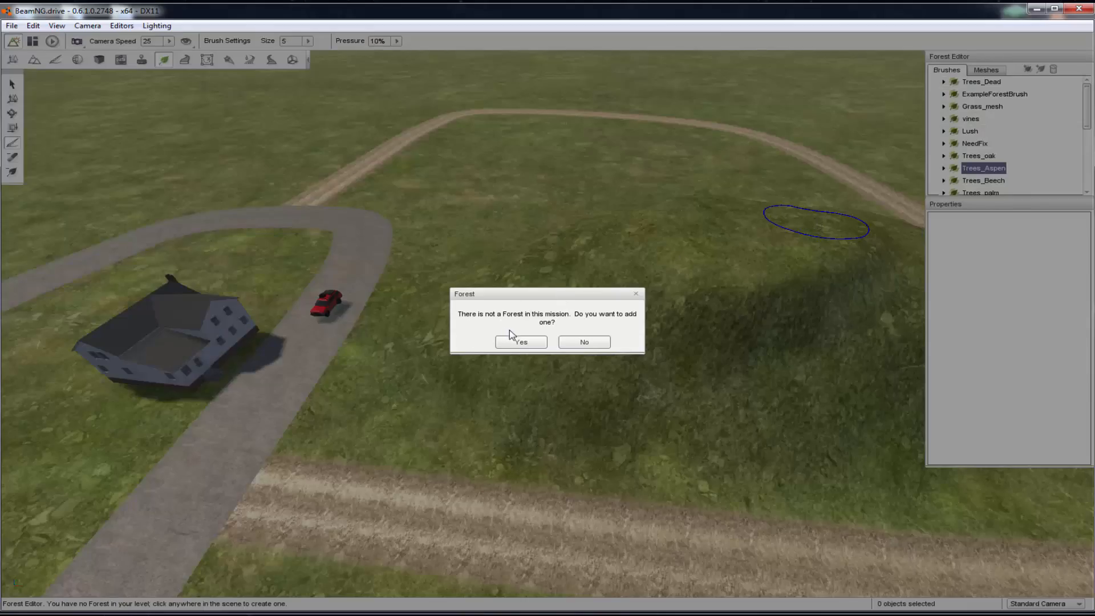
left_click(519, 341)
Paint aspen trees over the hill and down its slopes toward the dirt road at brush size 5 and 10% pressure
left_click(709, 254)
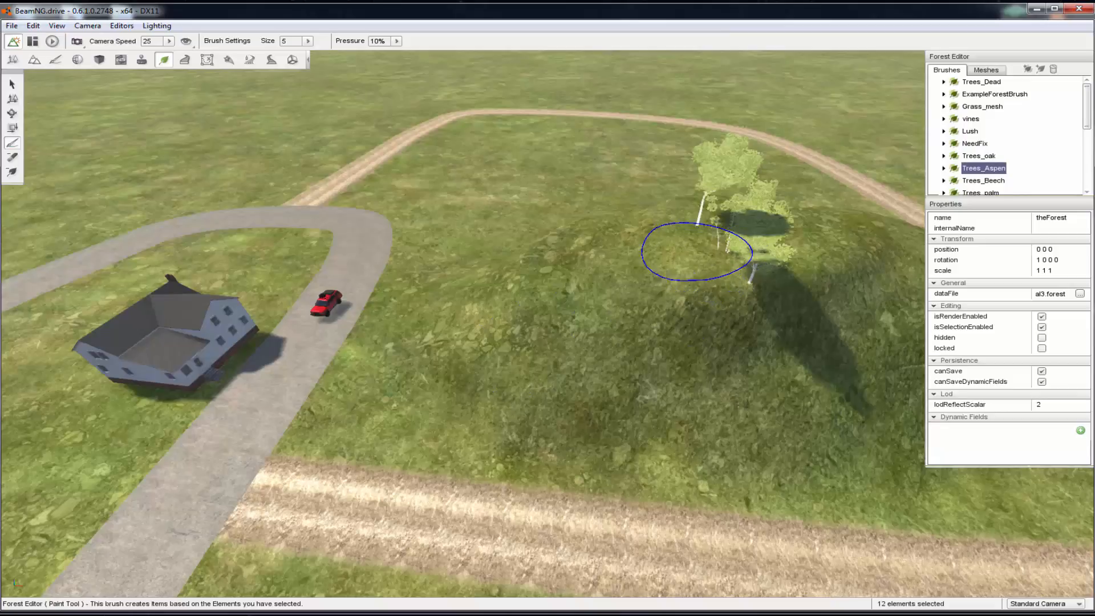
mouse_move(697, 251)
left_mouse_down()
mouse_move(531, 270)
mouse_move(582, 307)
mouse_move(634, 273)
mouse_move(615, 302)
mouse_move(496, 328)
mouse_move(502, 355)
mouse_move(477, 374)
mouse_move(397, 367)
mouse_move(378, 382)
mouse_move(476, 406)
left_mouse_up()
key("d")
key("a")
key("a")
key("d")
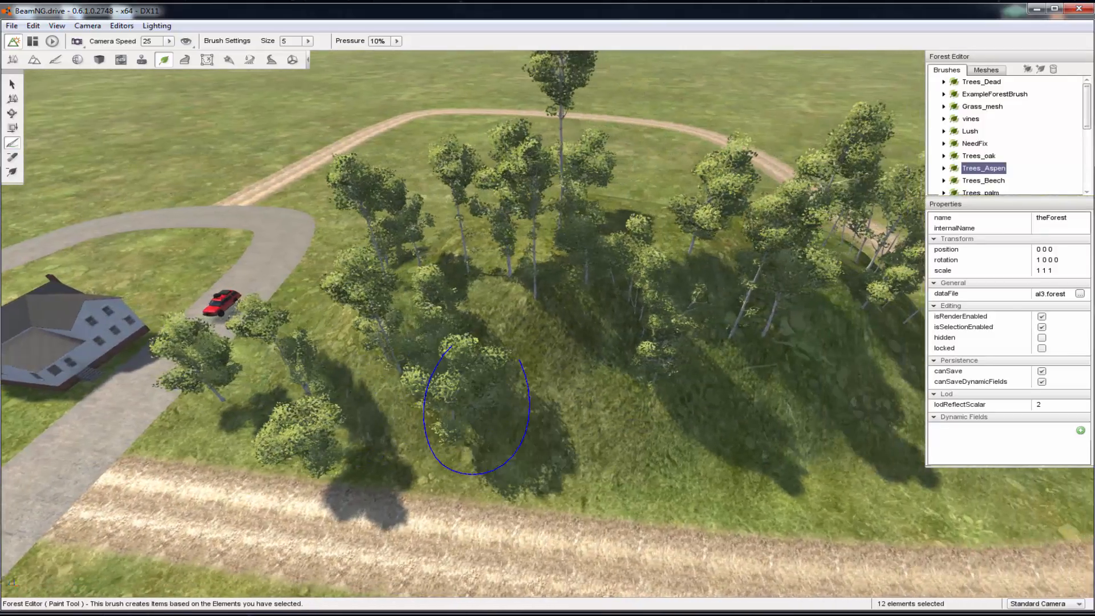
key("d")
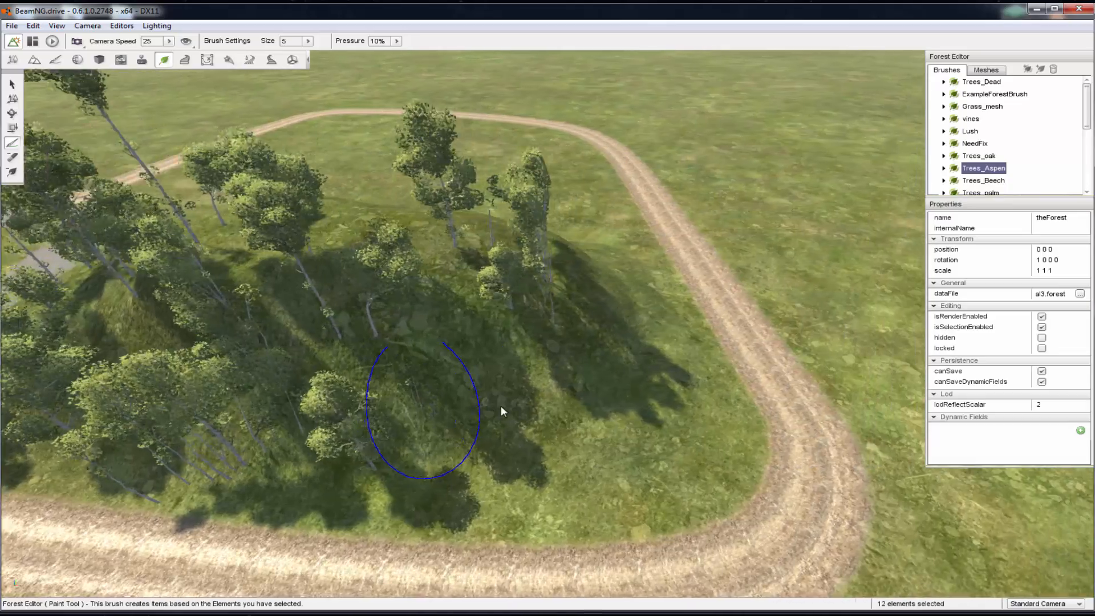
key("d")
mouse_move(509, 398)
left_mouse_down()
mouse_move(484, 435)
mouse_move(439, 437)
mouse_move(460, 409)
left_mouse_up()
key("a")
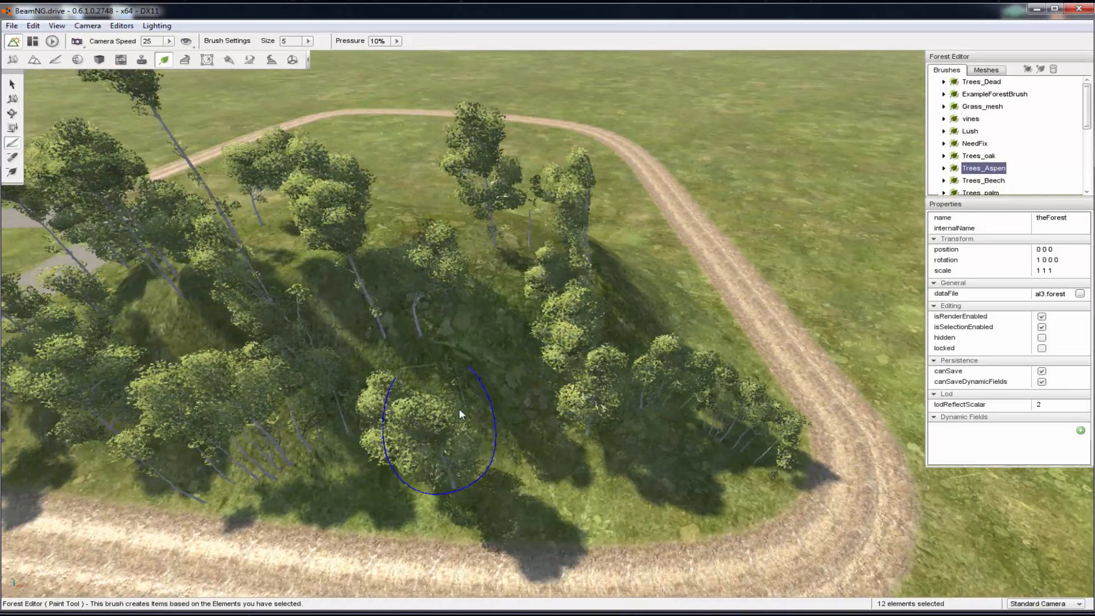
Paint more aspen trees over the hill's remaining bare slopes at brush size 5 and 10% pressure
key("d")
key("w")
right_click_drag(591, 310, 608, 364)
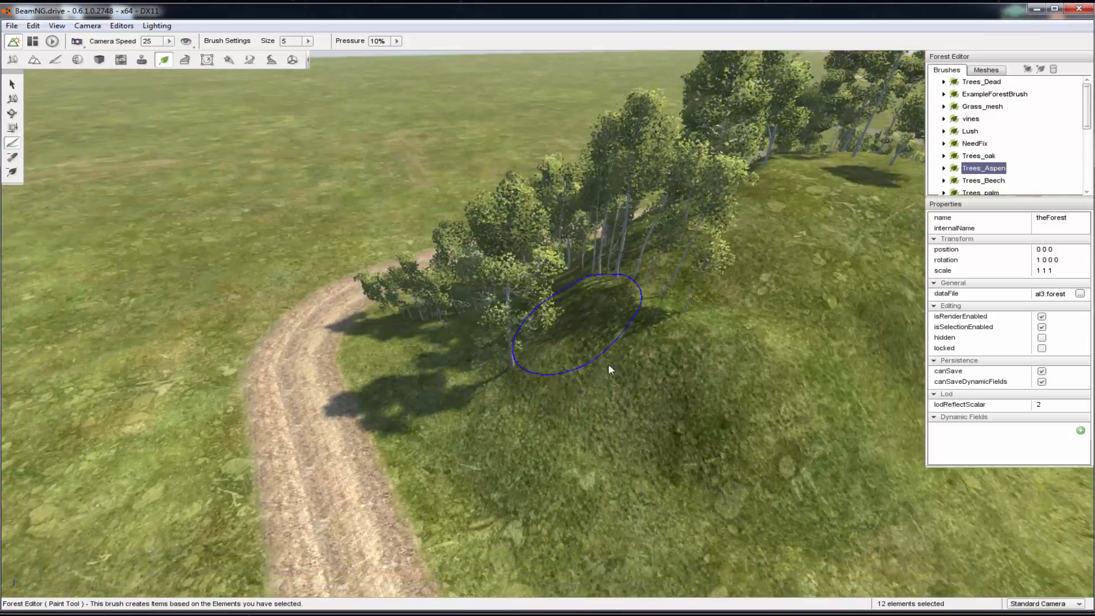
key("d")
mouse_move(607, 364)
left_mouse_down()
mouse_move(641, 368)
mouse_move(658, 228)
mouse_move(629, 204)
mouse_move(442, 213)
mouse_move(388, 125)
left_mouse_up()
key("a")
key("s")
key("w")
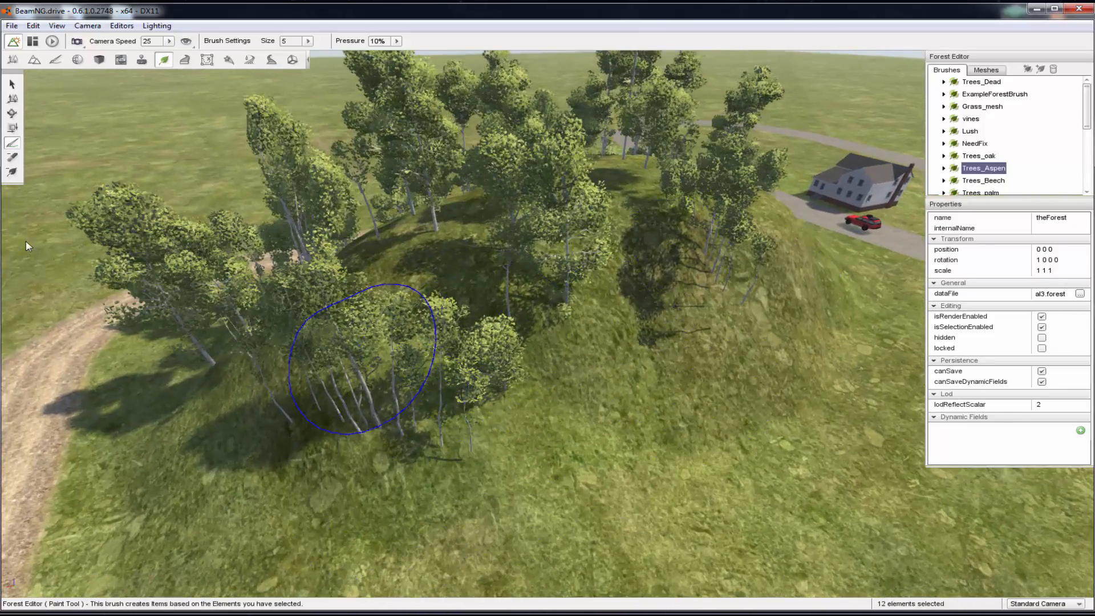
Switch to the Terrain Painter and set the slope mask minimum to 44.1
left_click(56, 61)
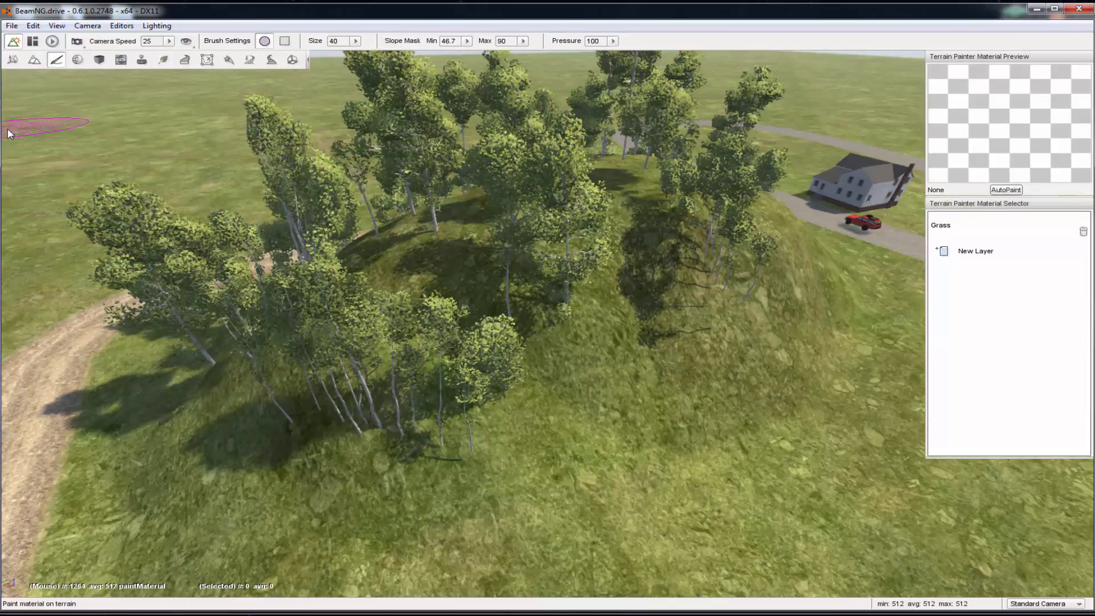
left_click(467, 41)
left_click(463, 37)
left_click(463, 38)
left_click(465, 42)
left_click(468, 42)
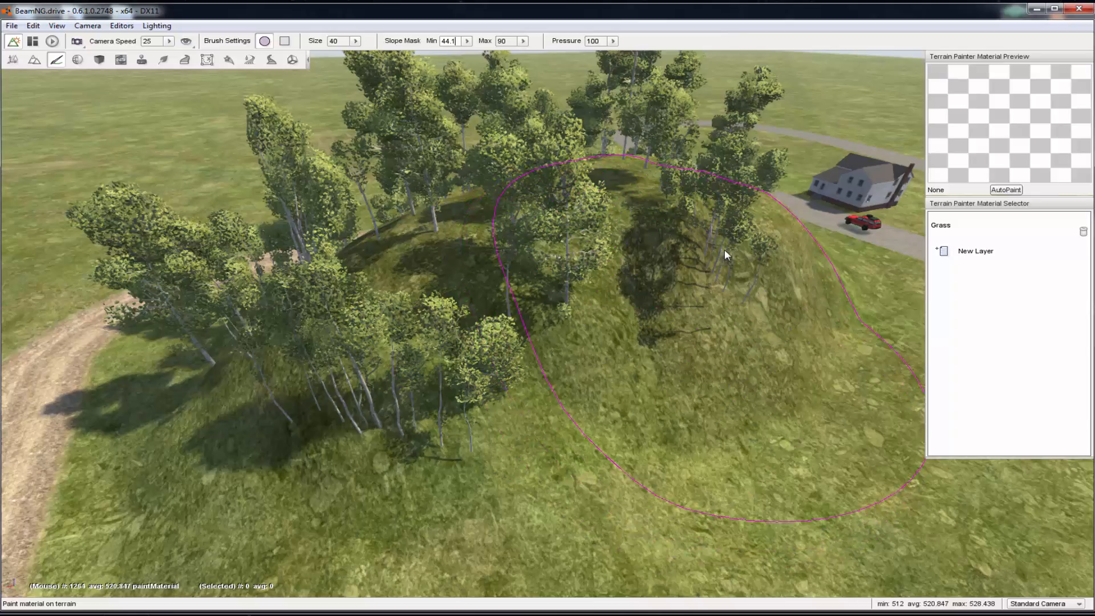
Add a new terrain paint layer that uses the Rock material
left_click(964, 251)
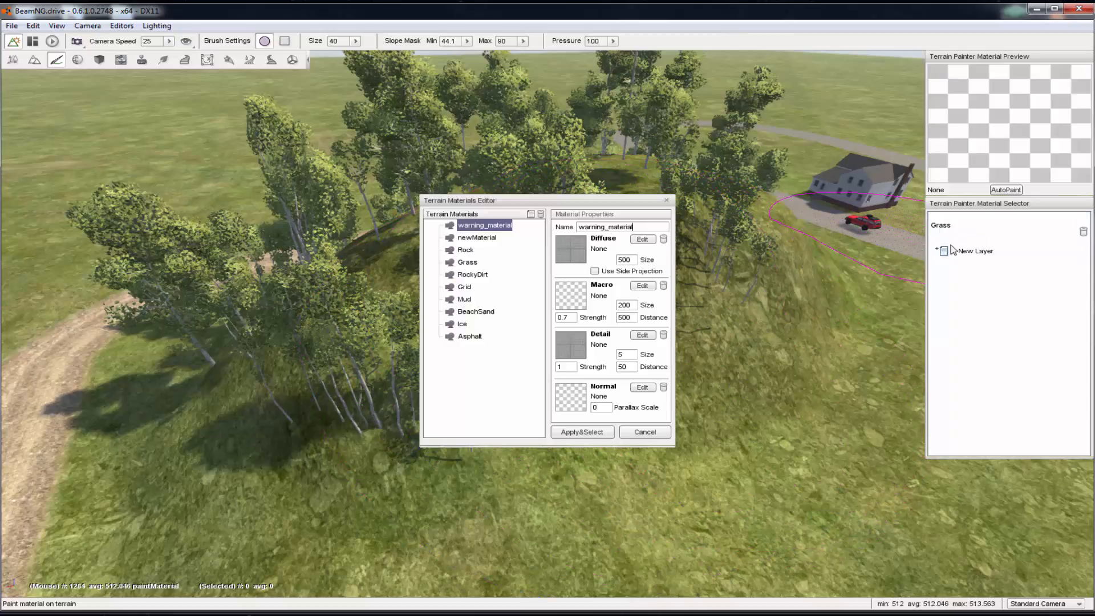
left_click(479, 251)
left_click(581, 432)
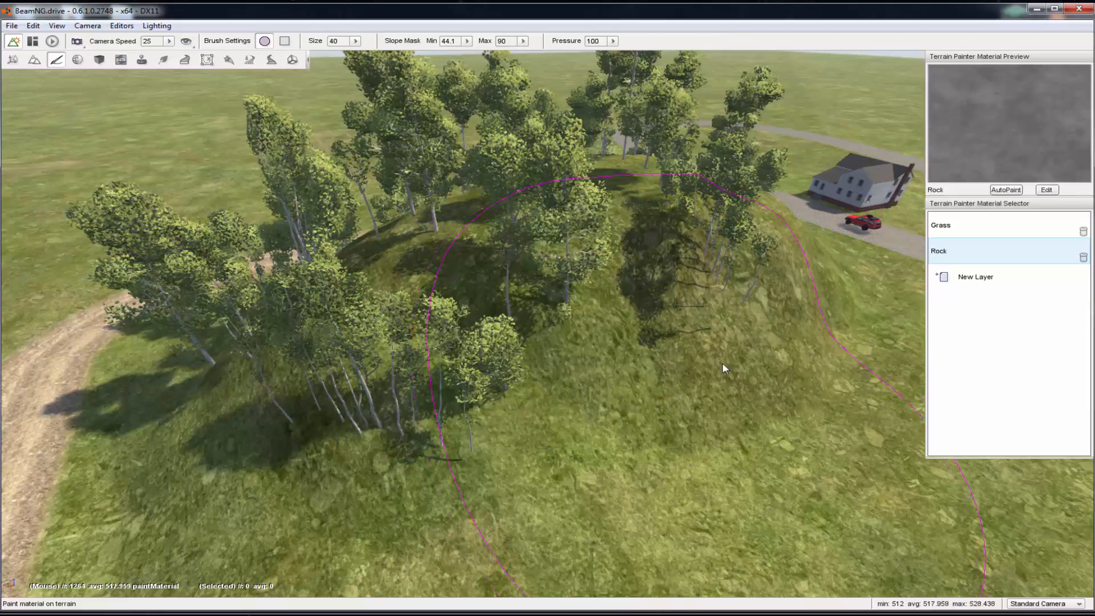
Paint Rock onto the steep slopes all around the hill at brush size 40 and pressure 100
left_click_drag(758, 388, 493, 367)
key("s")
key("a")
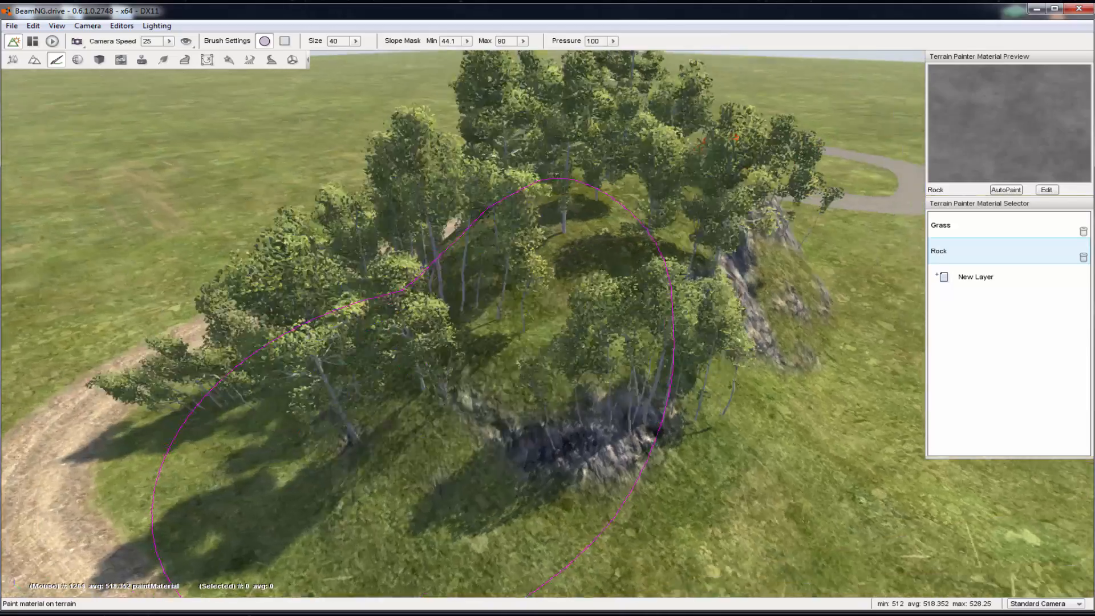
right_click_drag(342, 285, 410, 285)
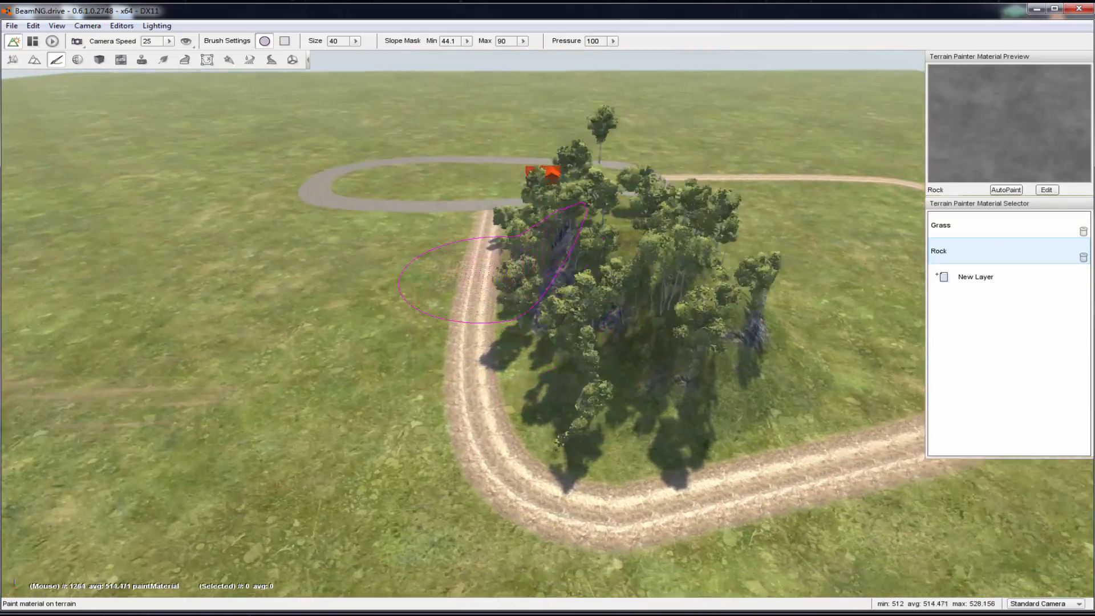
key("w")
right_click_drag(485, 279, 585, 267)
key("w")
right_click_drag(413, 284, 423, 282)
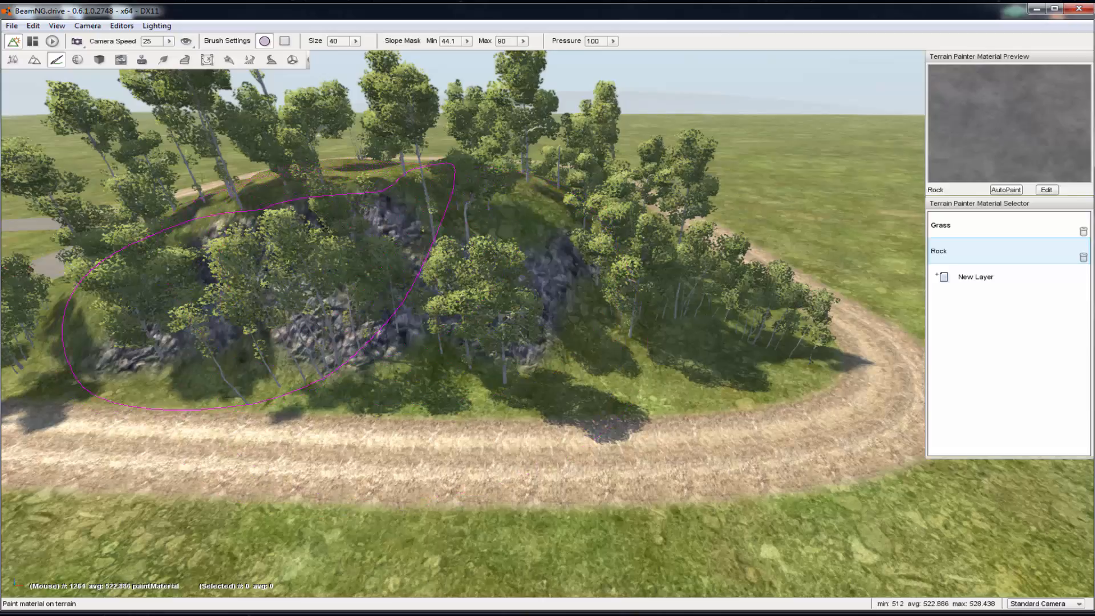
key("w")
key("s")
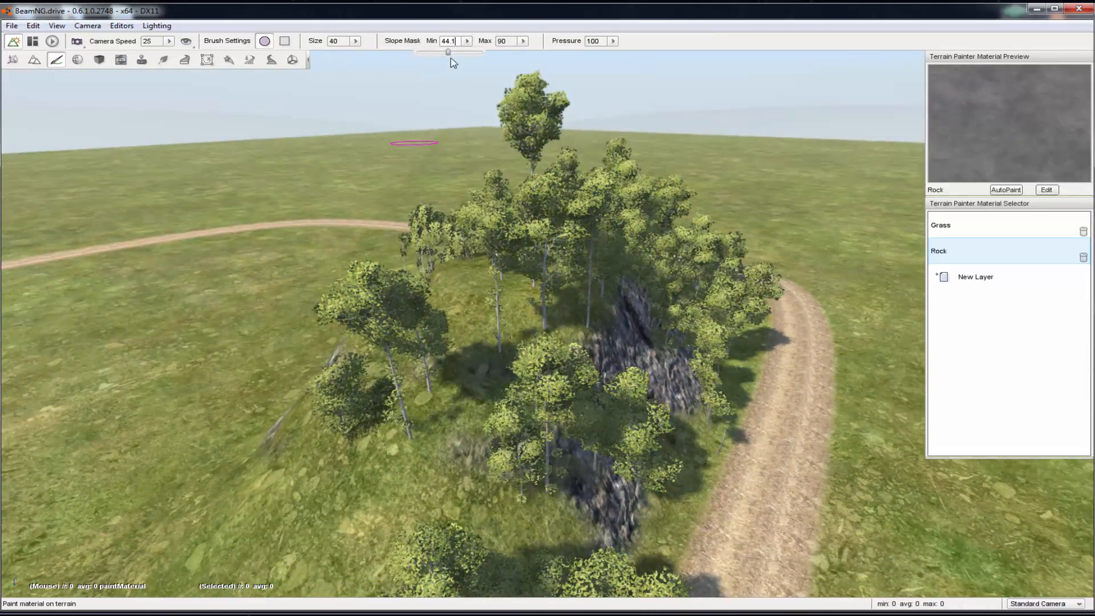
Set the slope mask minimum to 0 and try painting Rock over the whole hilltop
left_click_drag(450, 58, 380, 65)
left_click_drag(566, 431, 556, 421)
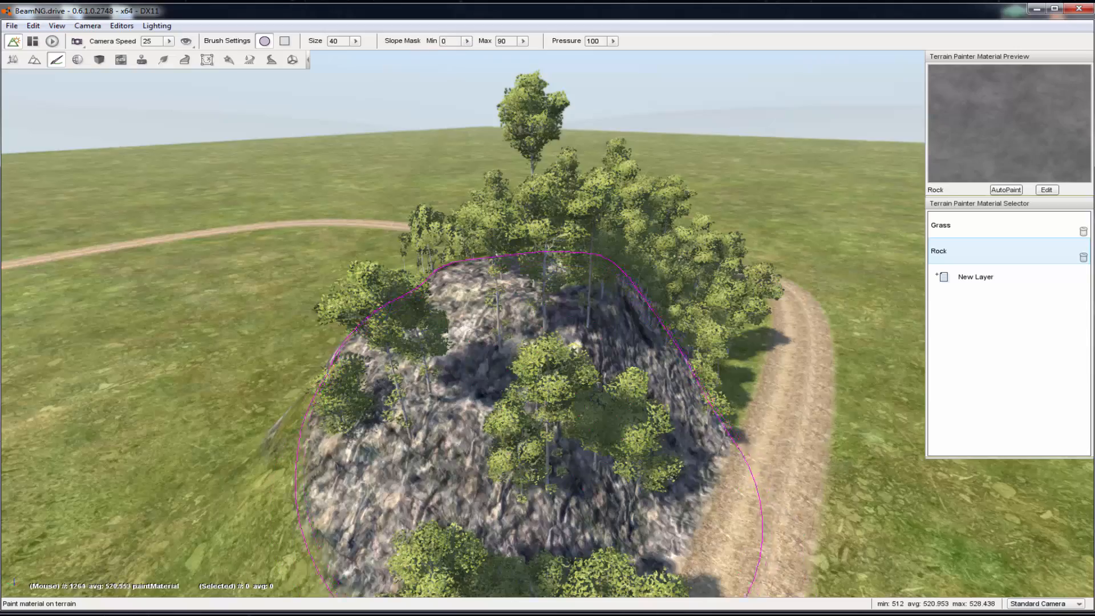
right_click_drag(529, 370, 531, 368)
Examine the hill's rock and grass slopes from several sides, ending near the parked red vehicle
key("s")
key("a")
key("a")
key("s")
key("d")
key("w")
key("d")
key("s")
key("d")
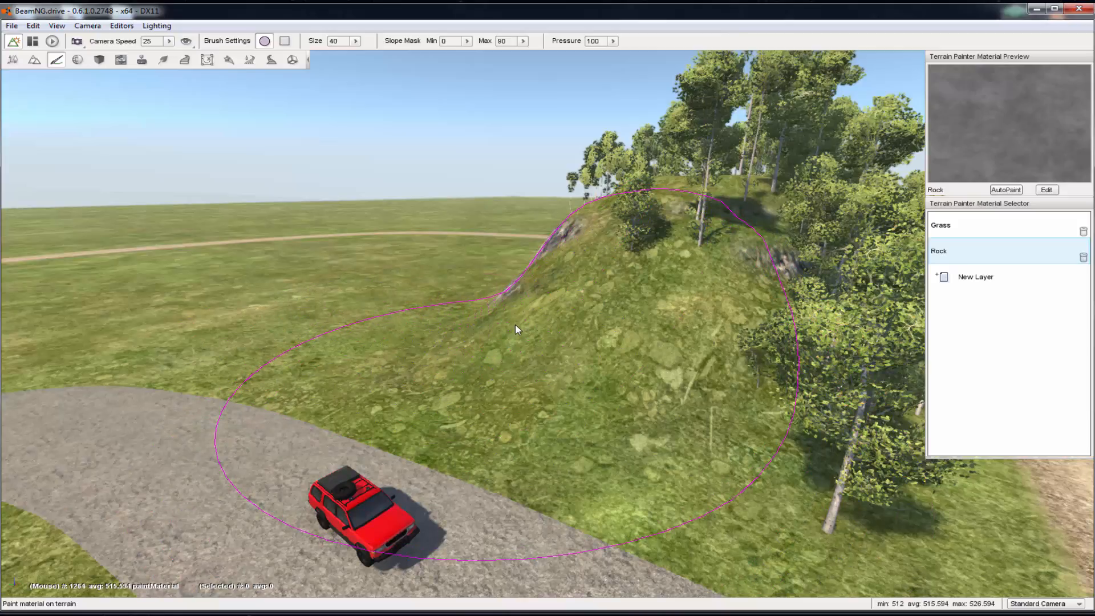
Leave the World Editor and test-drive the red vehicle from the paved road past the hill and along the dirt road
key("F11")
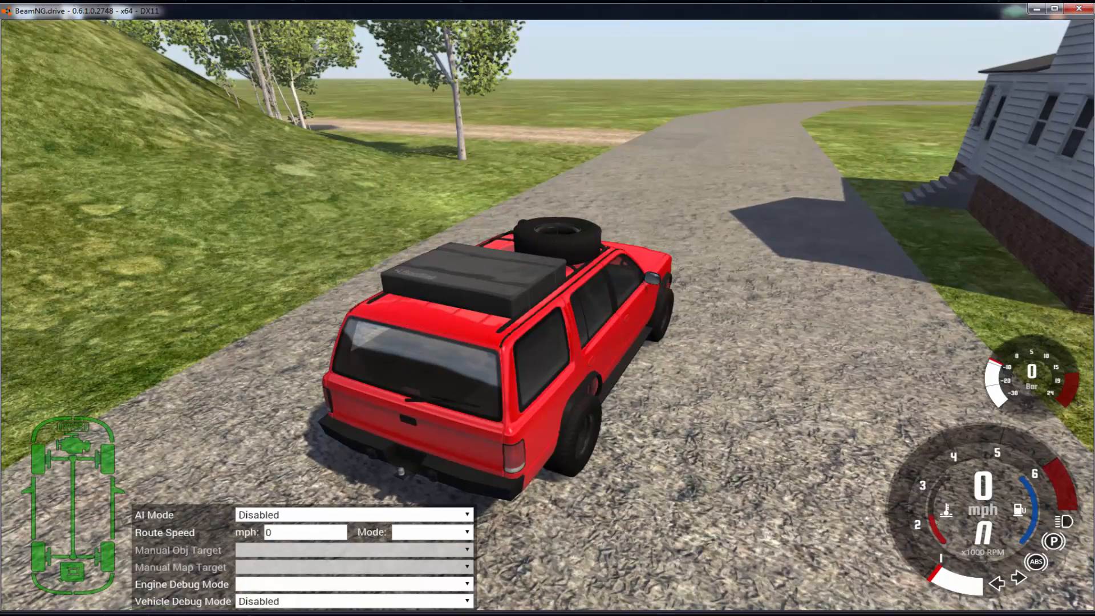
key("Up")
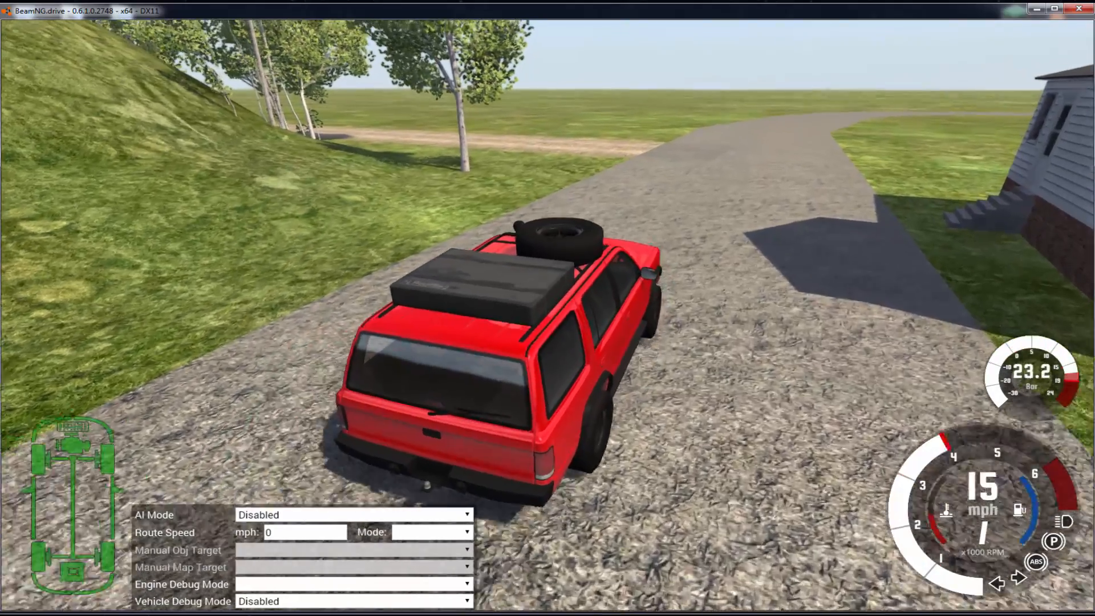
key("Left")
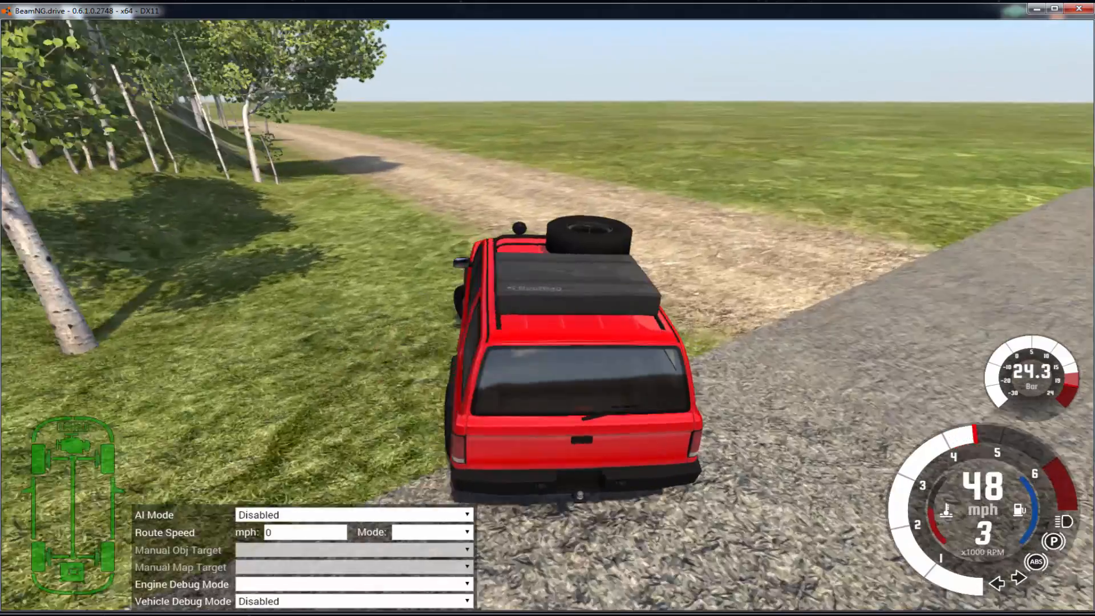
key("Right")
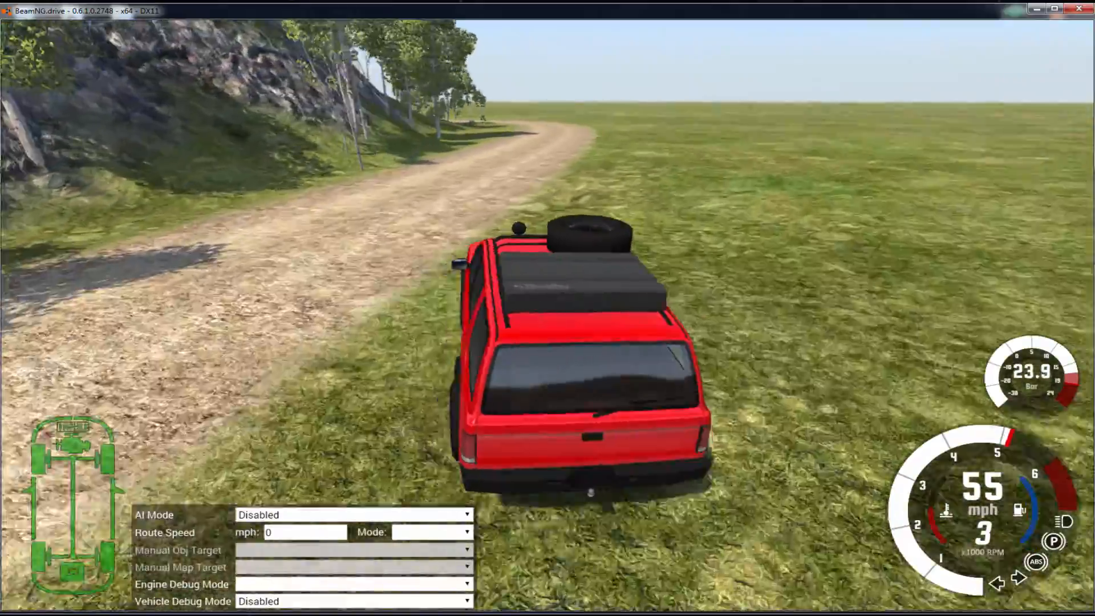
key("Left")
key("space")
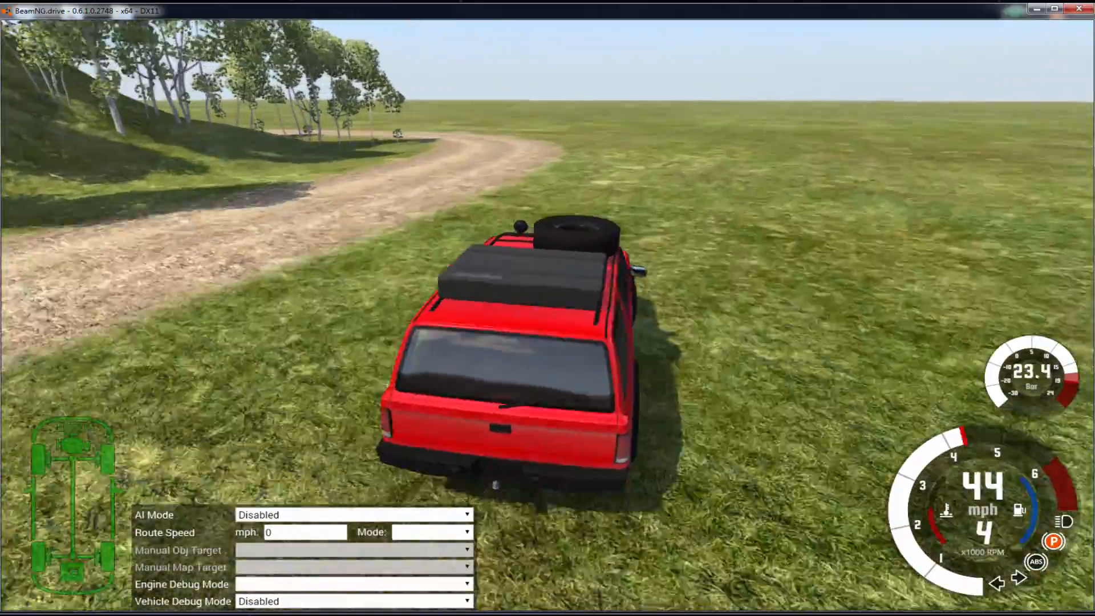
key("Right")
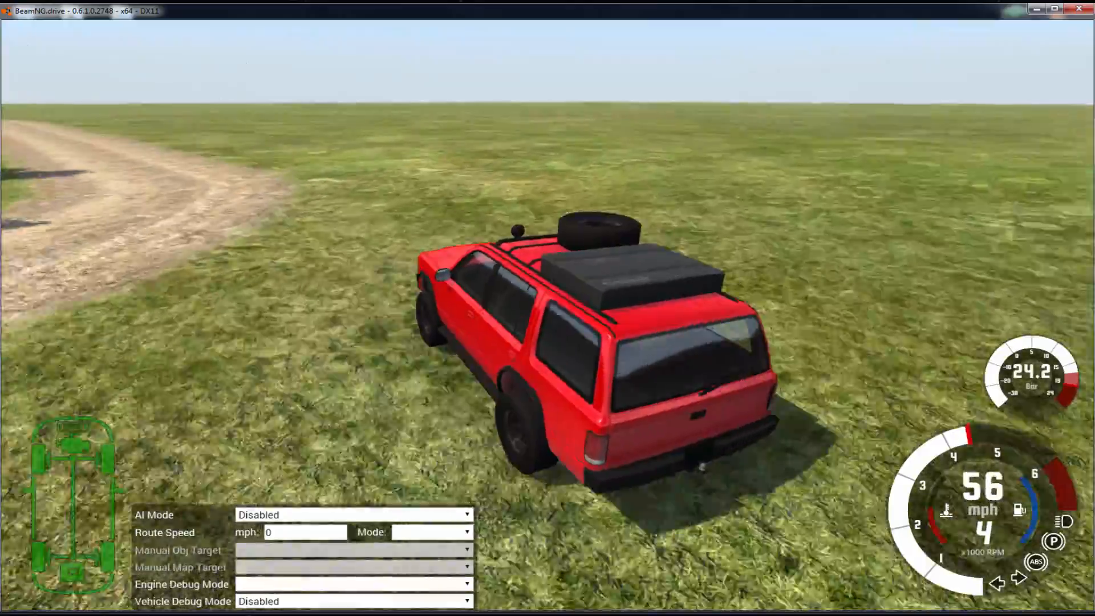
key("Left")
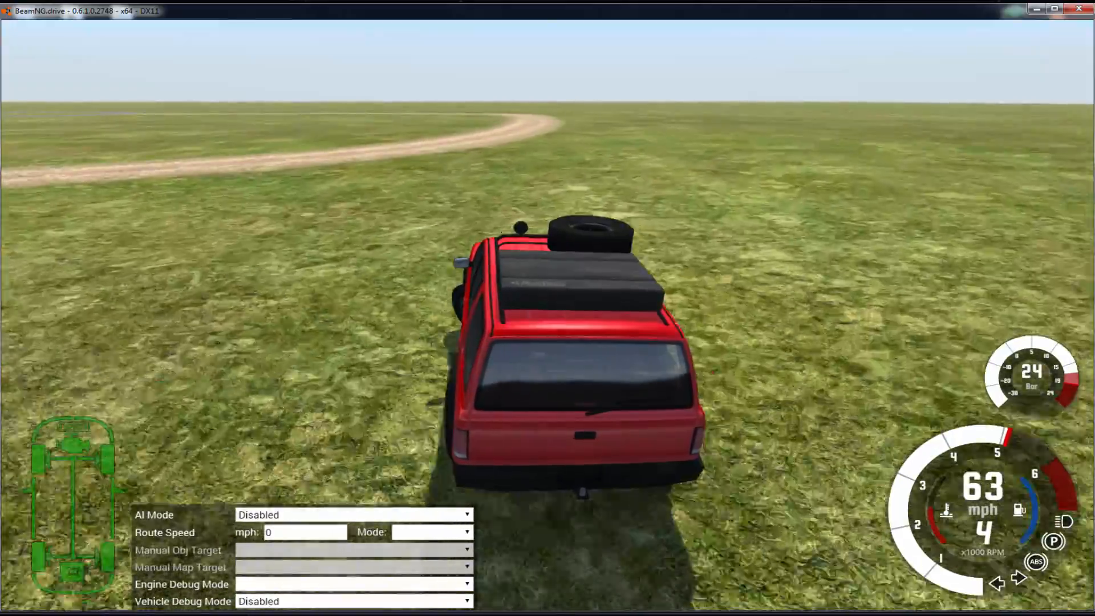
key("Right")
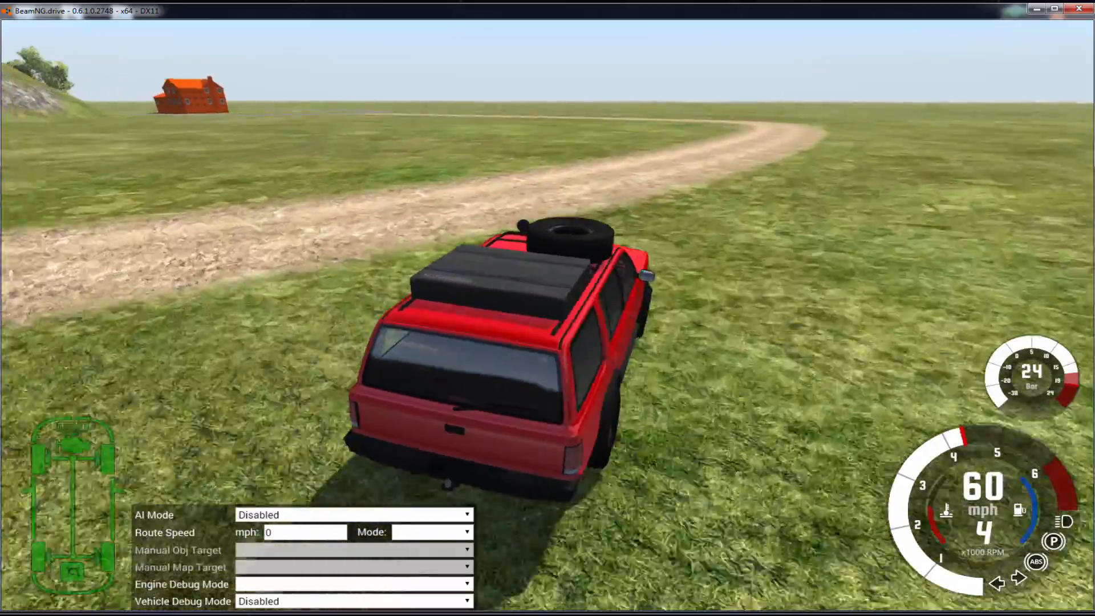